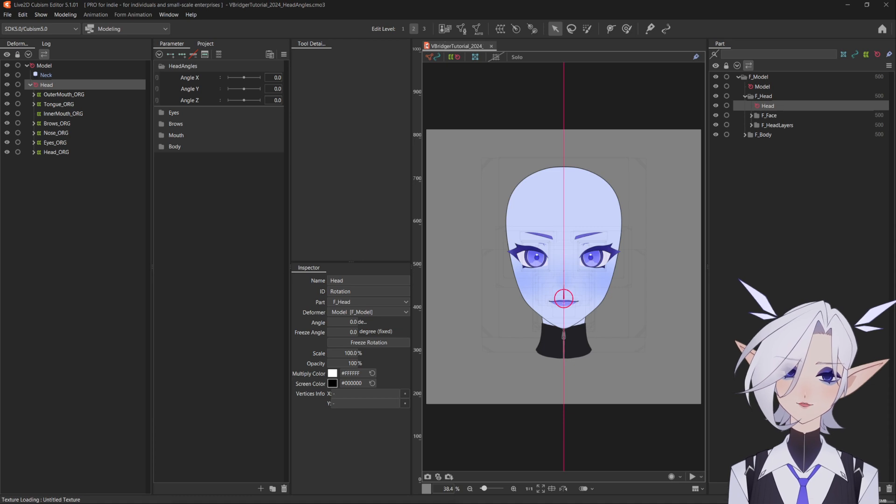
Create a warp deformer named Face_XY_3D in part F_Head as a child of the Head rotation deformer.
click(499, 29)
drag(250, 220, 263, 236)
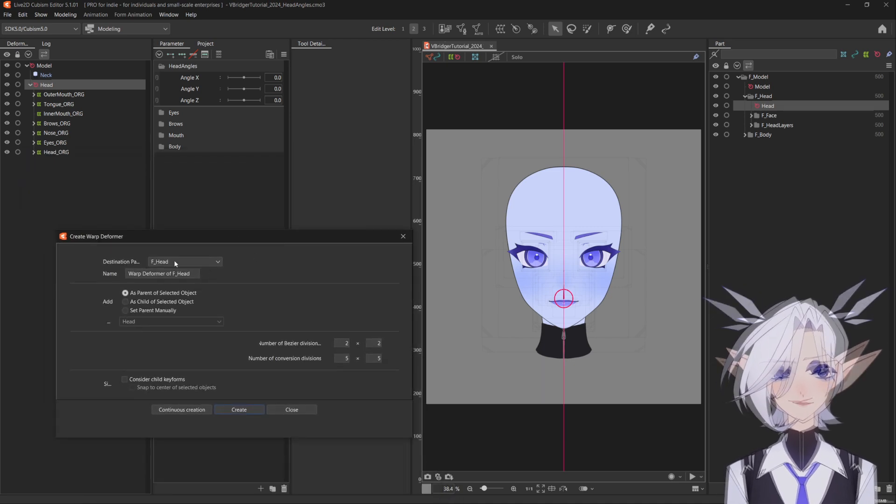
click(126, 301)
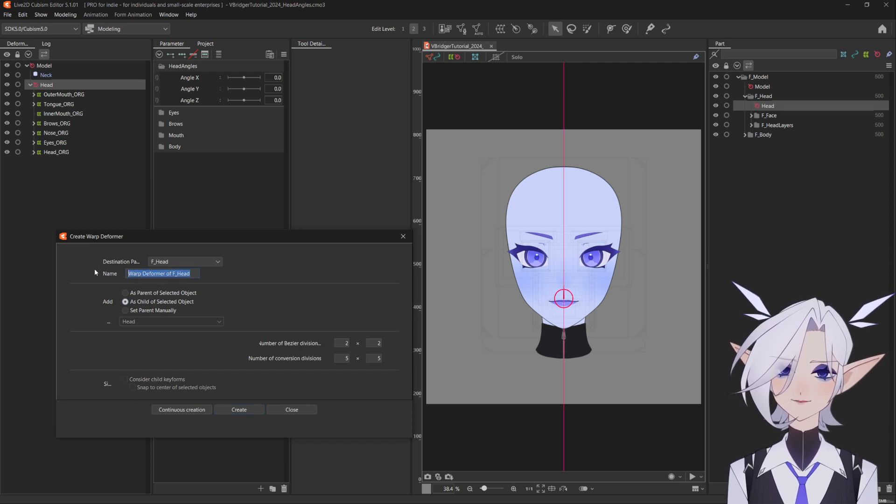
text(Face_XY)
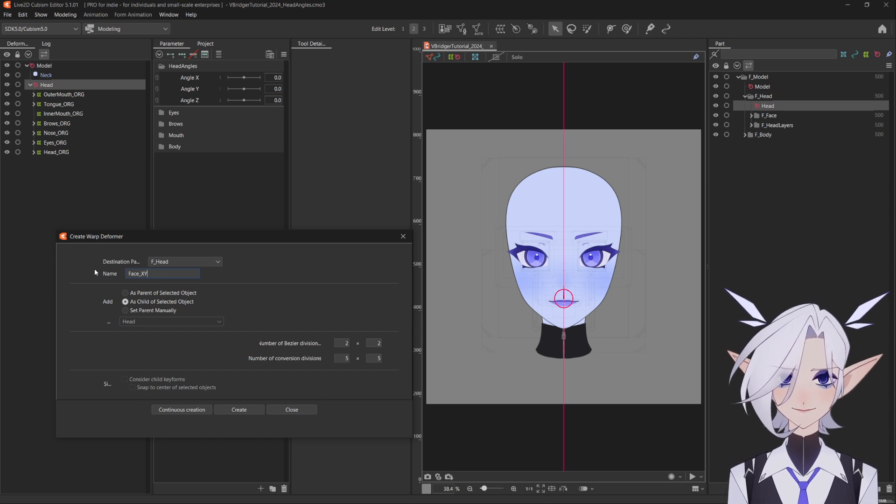
text(_3D)
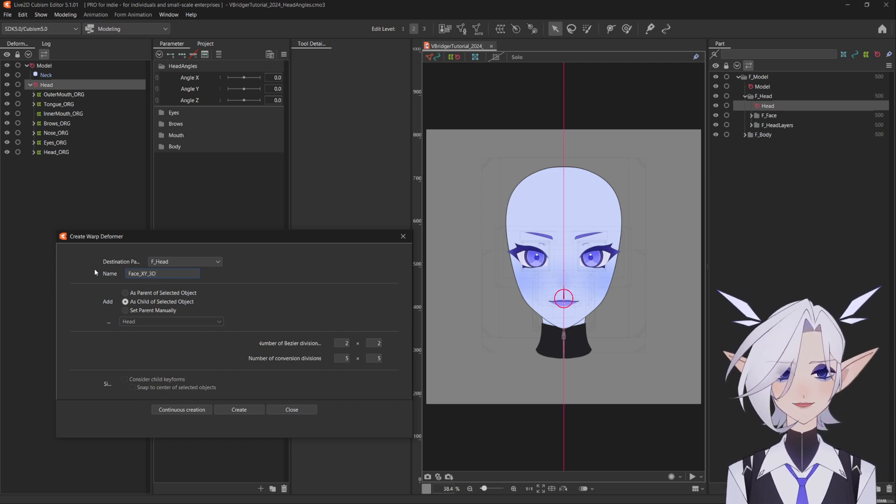
click(193, 412)
click(287, 410)
Adjust the size and position of the Face_XY_3D deformer so it surrounds the face and is centred on it.
drag(564, 318, 564, 328)
drag(566, 236, 566, 255)
drag(636, 252, 640, 252)
drag(564, 346, 564, 343)
drag(566, 255, 567, 252)
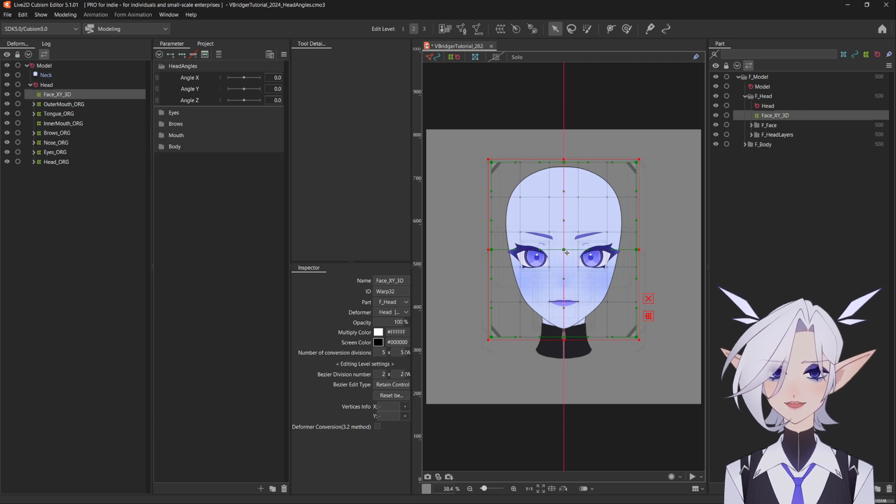
Add Face_XY_3D to Apply 3D Rotation Expression and generate its missing keyforms on Angle X and Angle Y.
click(65, 15)
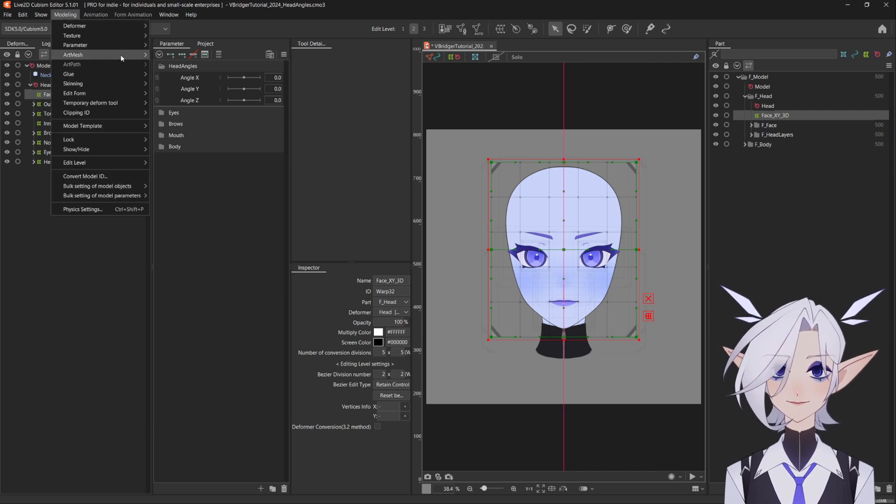
mouse_move(139, 44)
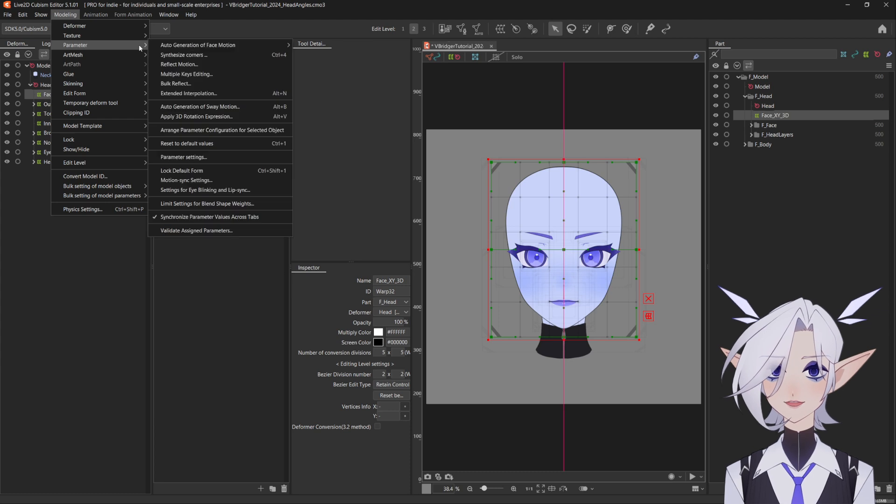
click(199, 118)
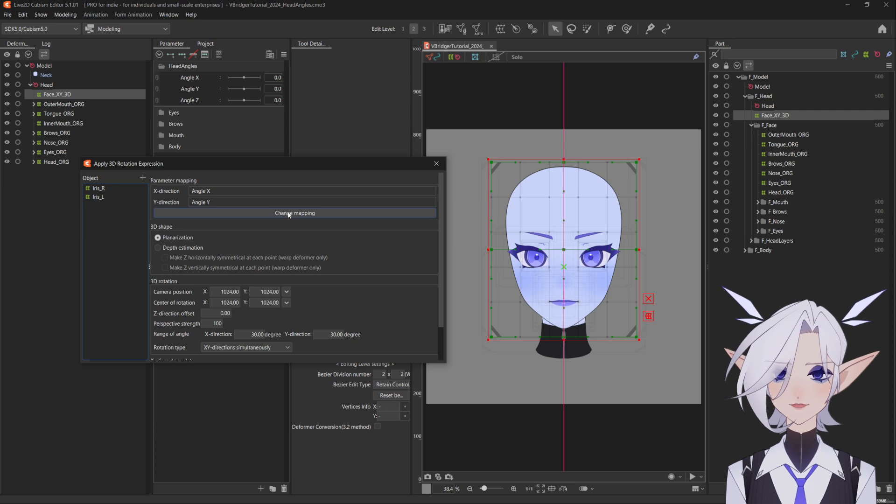
scroll(274, 318, down, 1)
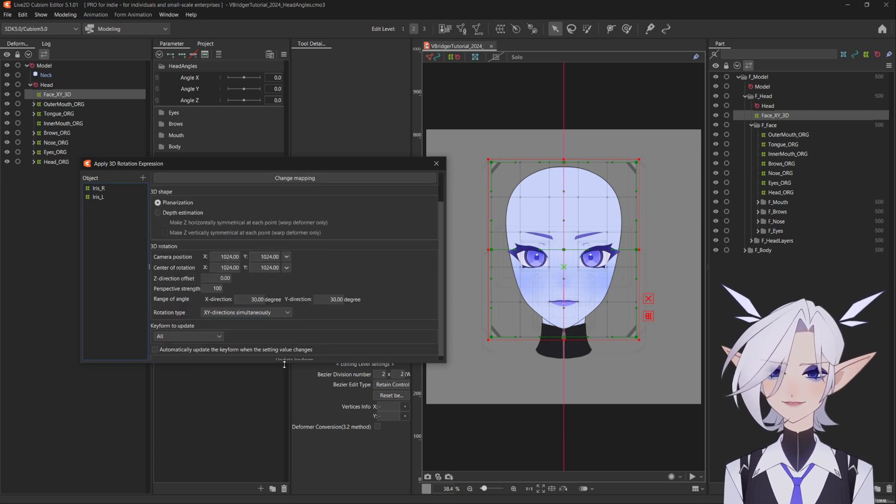
drag(284, 362, 295, 466)
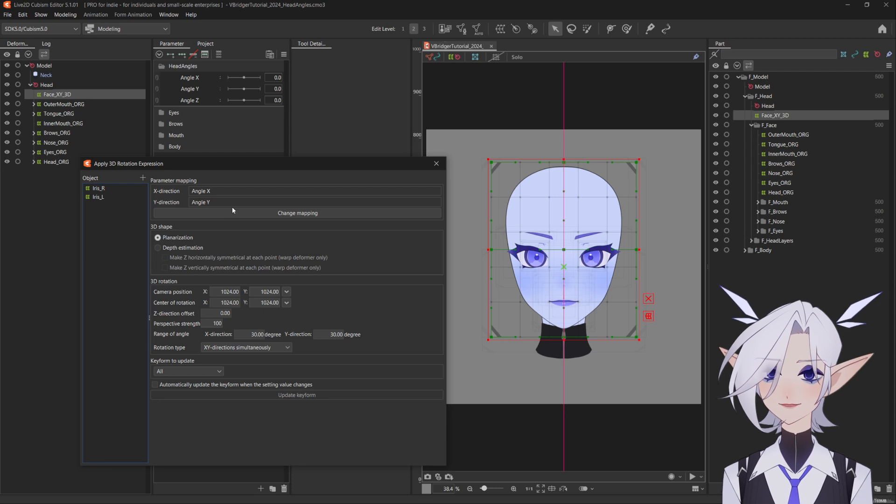
click(143, 179)
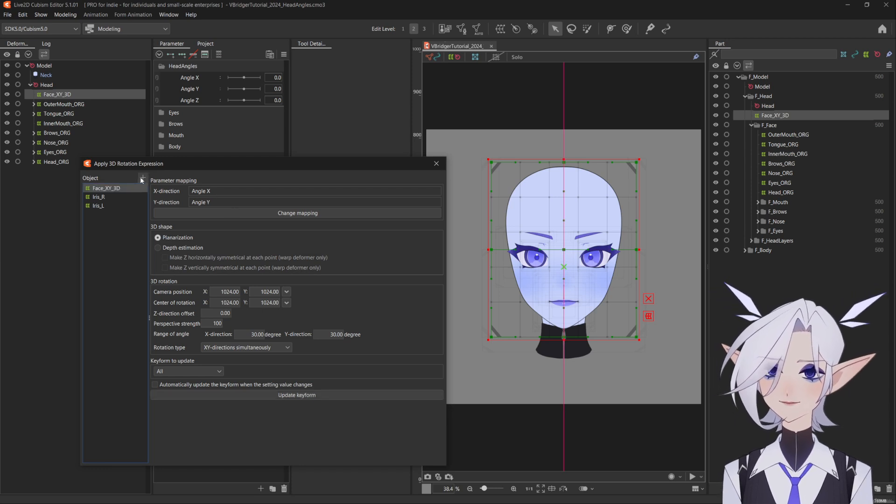
click(290, 396)
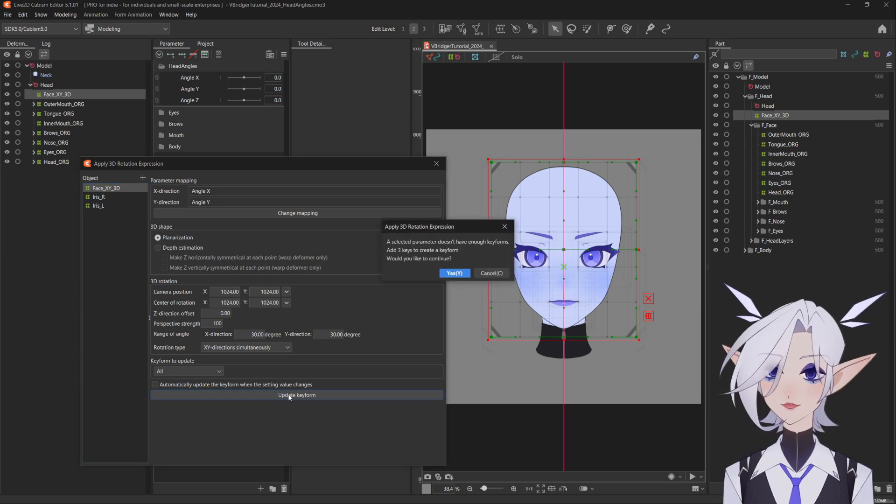
click(454, 273)
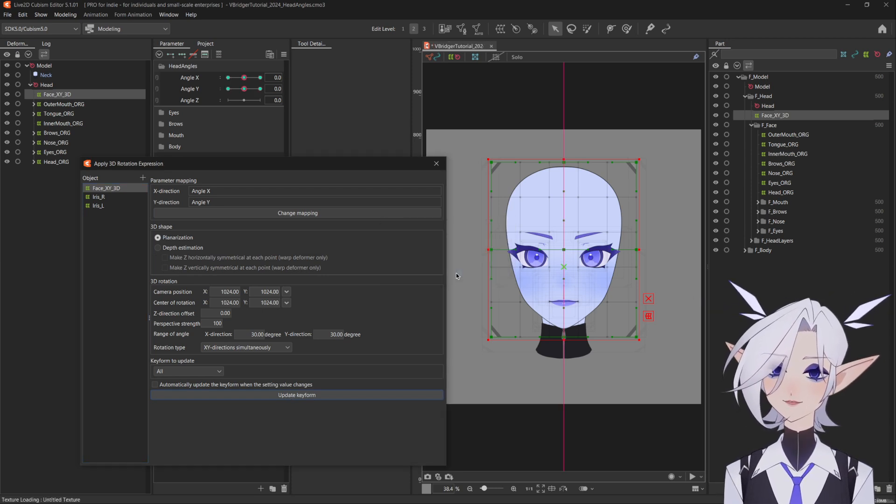
Combine Angle X and Angle Y into one two-axis parameter grid and preview the deformer at its extremes.
click(158, 77)
click(227, 76)
drag(204, 75, 238, 90)
drag(244, 93, 210, 145)
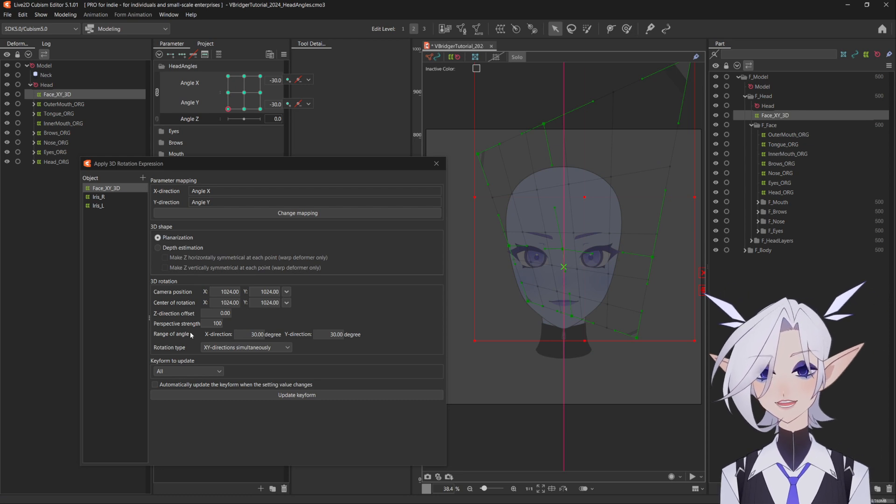
Set the 3D rotation's perspective strength to 0, update the keyforms and preview the deformer across the angle grid.
drag(217, 323, 181, 326)
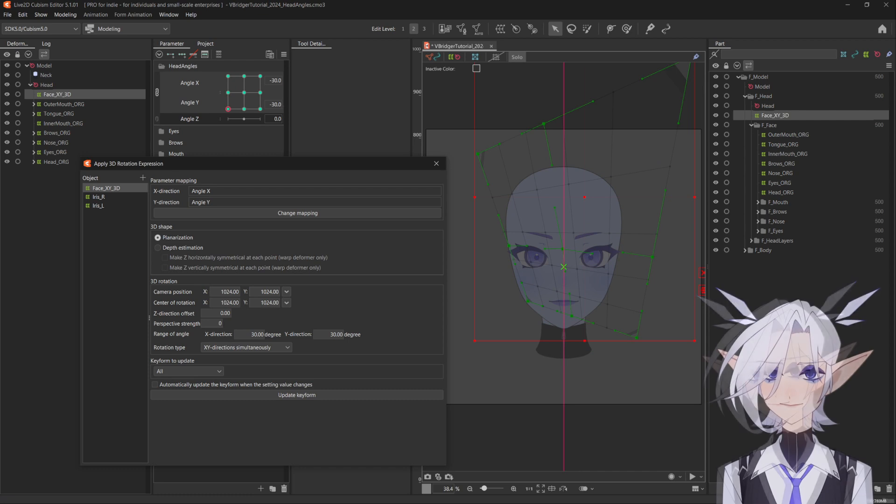
click(315, 397)
drag(238, 106, 265, 117)
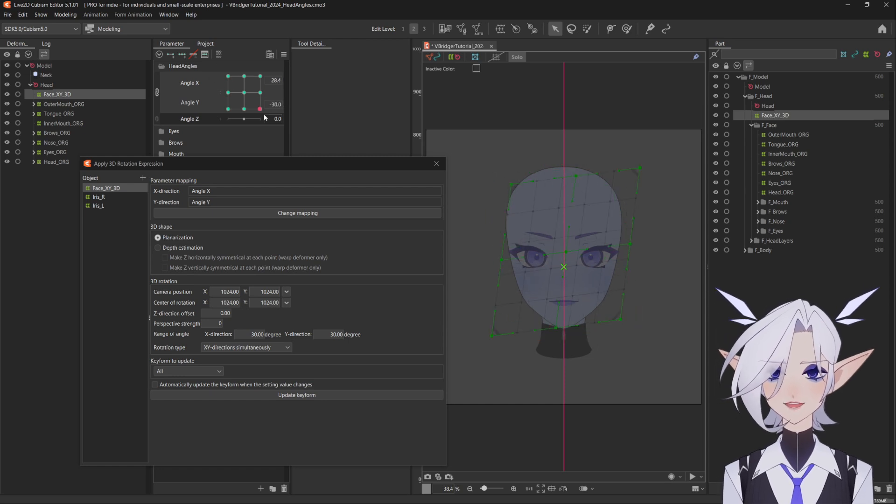
drag(288, 80, 285, 99)
drag(259, 60, 244, 92)
click(259, 93)
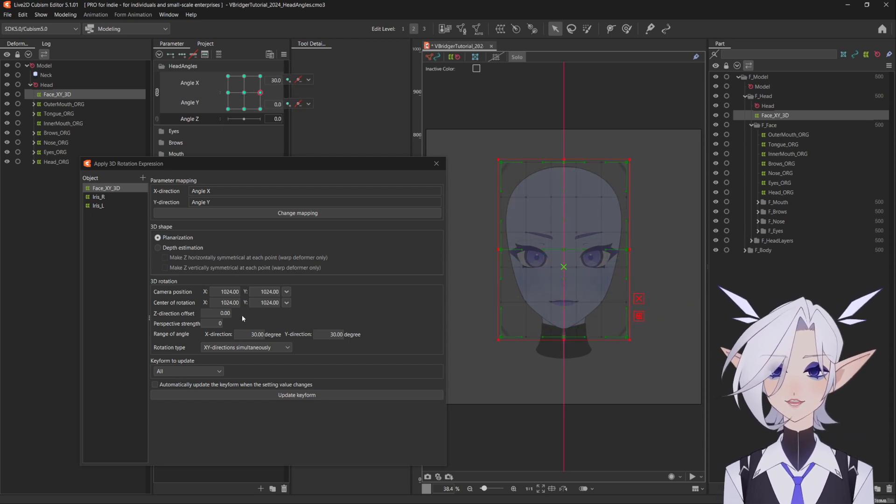
Try an X-direction angle range of 55.09 degrees, updating the keyforms and previewing the rotation.
drag(247, 333, 285, 334)
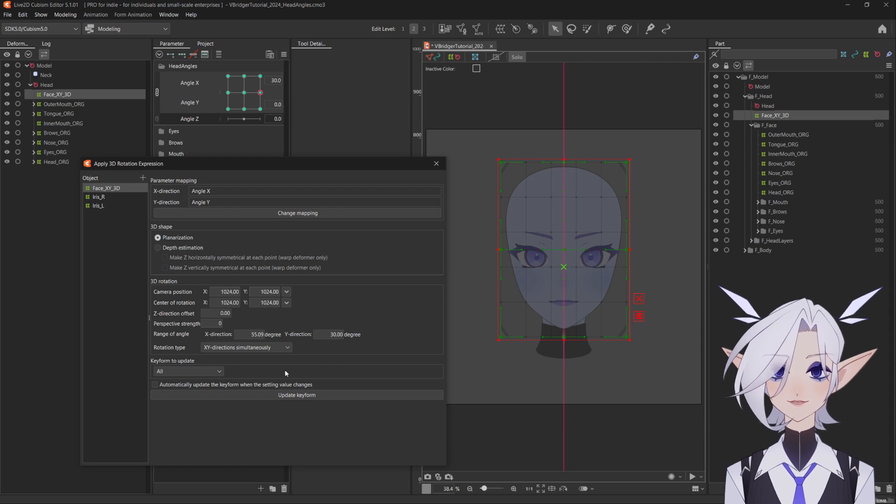
click(280, 395)
drag(259, 96, 224, 67)
click(244, 92)
Set the range of angle to 25 degrees in X and 15 degrees in Y, and update the keyforms.
double_click(260, 334)
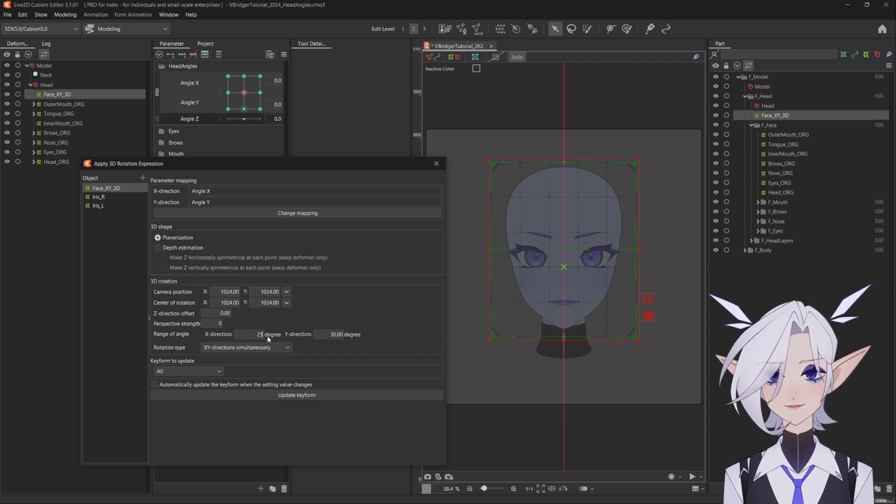
double_click(334, 334)
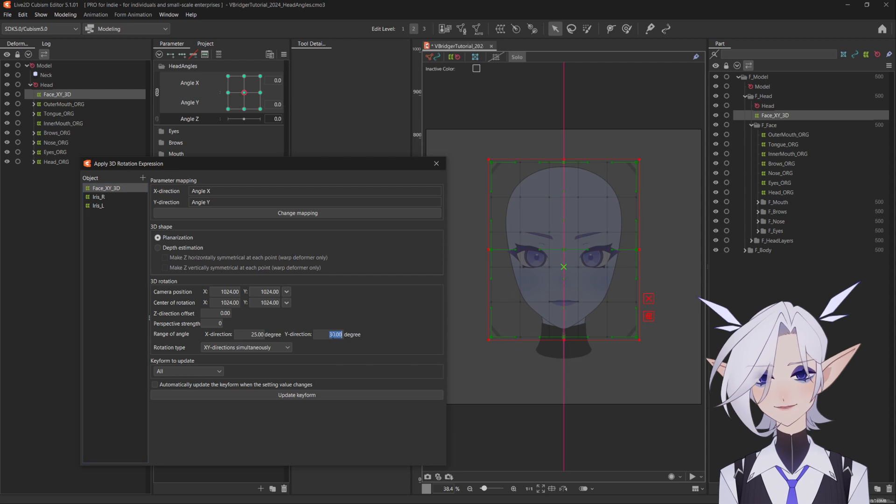
text(15)
key(Return)
click(281, 393)
mouse_move(244, 92)
mouse_down()
mouse_move(247, 63)
mouse_move(284, 89)
mouse_move(224, 146)
mouse_move(167, 67)
mouse_move(298, 60)
mouse_move(315, 169)
mouse_move(184, 103)
mouse_move(253, 143)
mouse_move(166, 77)
mouse_move(279, 44)
mouse_move(320, 156)
mouse_move(265, 125)
mouse_move(166, 92)
mouse_move(256, 44)
mouse_move(322, 130)
mouse_move(196, 140)
mouse_move(186, 75)
mouse_move(167, 102)
mouse_move(177, 75)
mouse_move(320, 116)
mouse_move(175, 160)
mouse_move(275, 105)
mouse_move(172, 134)
mouse_move(191, 51)
mouse_move(314, 75)
mouse_move(208, 171)
mouse_move(252, 46)
mouse_move(178, 136)
mouse_move(187, 52)
mouse_move(310, 54)
mouse_move(257, 173)
mouse_move(186, 56)
mouse_move(194, 143)
mouse_move(169, 58)
mouse_move(309, 49)
mouse_move(298, 171)
mouse_move(216, 80)
mouse_move(212, 145)
mouse_move(224, 121)
mouse_move(280, 140)
mouse_move(313, 169)
mouse_move(193, 98)
mouse_move(237, 145)
mouse_move(166, 72)
mouse_move(287, 46)
mouse_move(319, 166)
mouse_move(178, 113)
mouse_move(267, 141)
mouse_move(166, 83)
mouse_move(270, 48)
mouse_move(321, 144)
mouse_move(243, 51)
mouse_move(178, 70)
mouse_move(167, 102)
mouse_move(171, 70)
mouse_move(321, 115)
mouse_move(176, 160)
mouse_move(275, 105)
mouse_move(261, 140)
mouse_move(196, 117)
mouse_move(316, 91)
mouse_move(192, 169)
mouse_move(262, 94)
mouse_move(229, 95)
mouse_move(247, 108)
mouse_move(250, 97)
mouse_up()
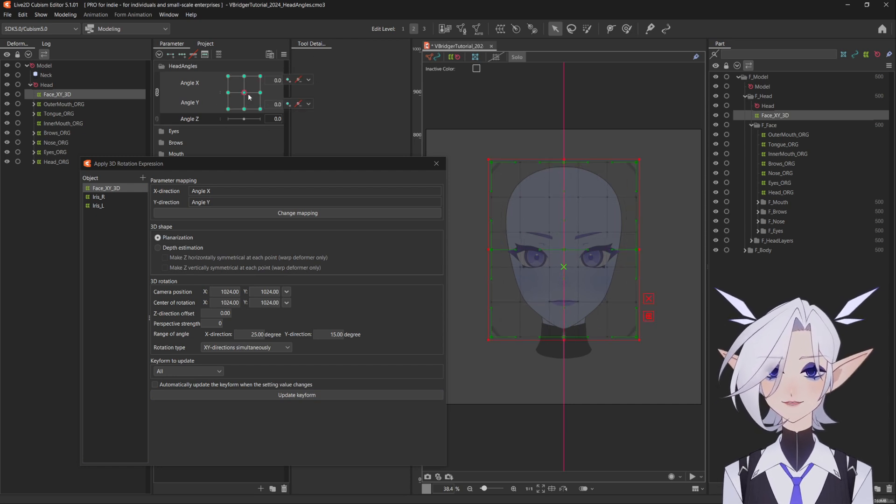
click(284, 54)
click(322, 168)
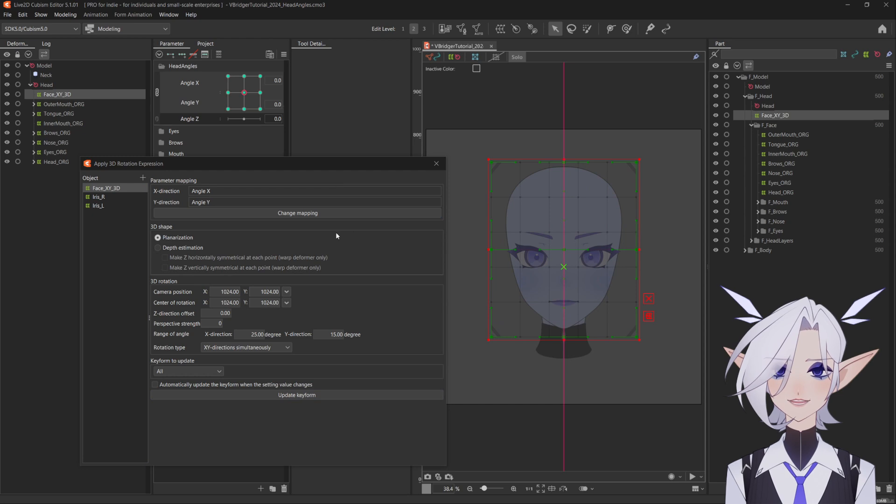
drag(311, 236, 335, 49)
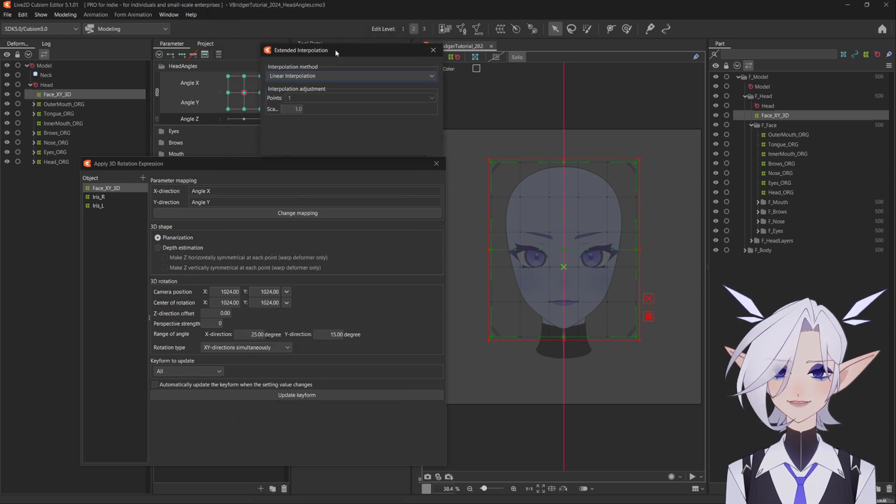
click(434, 49)
Apply Extended Interpolation to the angle grid using Ellipse Interpolation with 3 points and check the motion.
click(284, 54)
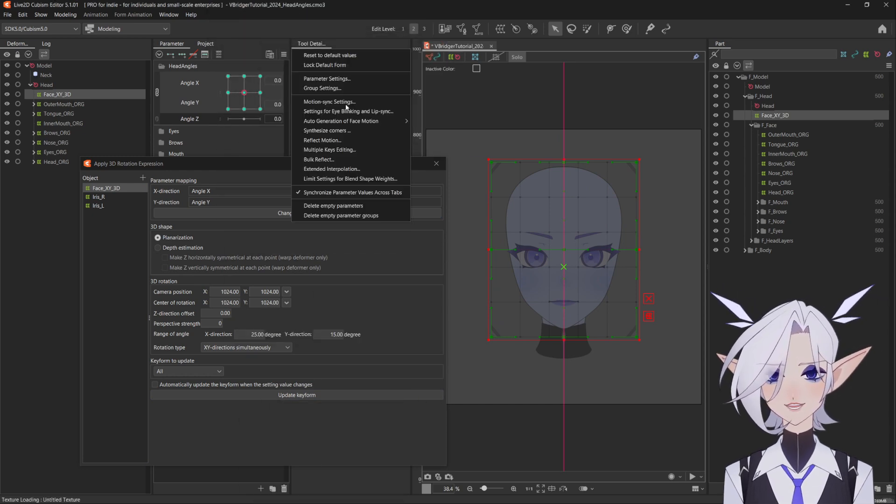
click(330, 168)
click(298, 79)
click(303, 96)
click(306, 97)
click(295, 123)
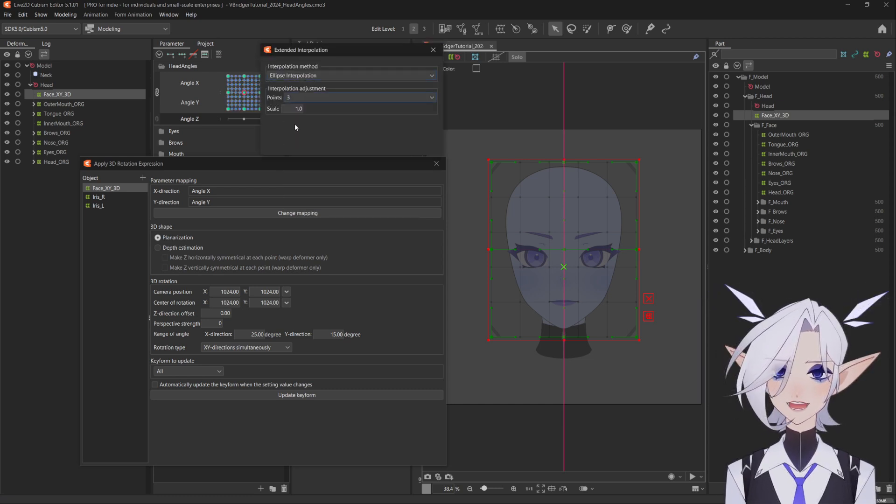
click(431, 50)
mouse_move(244, 93)
mouse_down()
mouse_move(232, 95)
mouse_move(262, 85)
mouse_move(214, 93)
mouse_move(267, 87)
mouse_move(251, 113)
mouse_move(218, 79)
mouse_move(240, 116)
mouse_move(226, 75)
mouse_move(250, 98)
mouse_move(243, 93)
mouse_up()
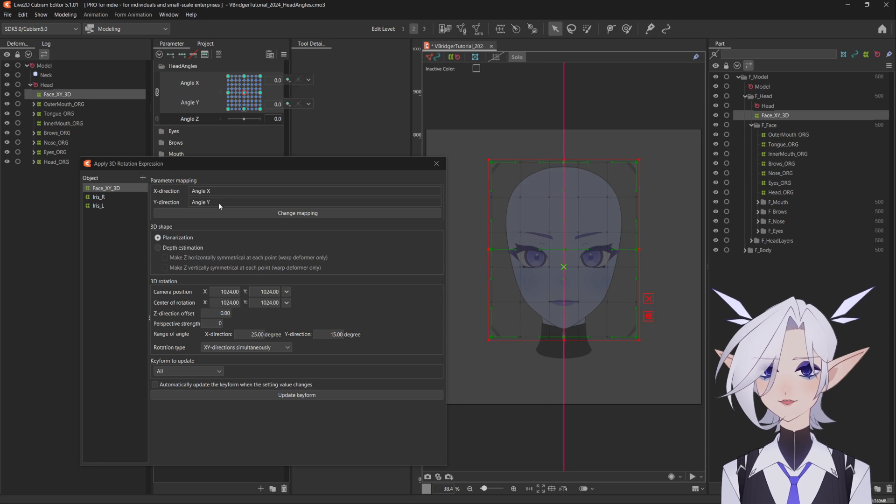
Set the center of rotation's Y value to 1282, update the keyforms and preview the rotation.
click(229, 303)
mouse_move(266, 303)
mouse_down()
mouse_move(247, 302)
mouse_move(388, 303)
mouse_up()
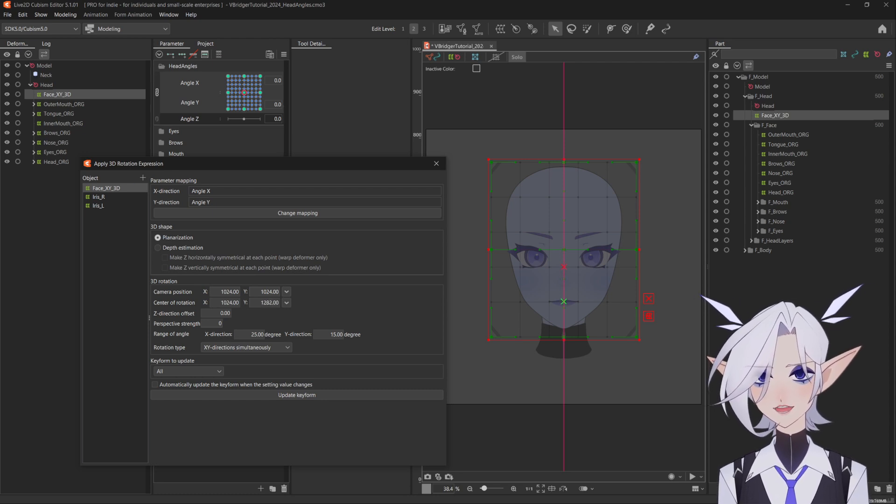
click(300, 398)
mouse_move(239, 105)
mouse_down()
mouse_move(273, 123)
mouse_move(304, 66)
mouse_move(211, 55)
mouse_move(176, 140)
mouse_move(266, 117)
mouse_move(245, 92)
mouse_up()
Align the center of rotation and the camera position with the face's centre line by setting both X values to 1024.50.
scroll(616, 264, up, 15)
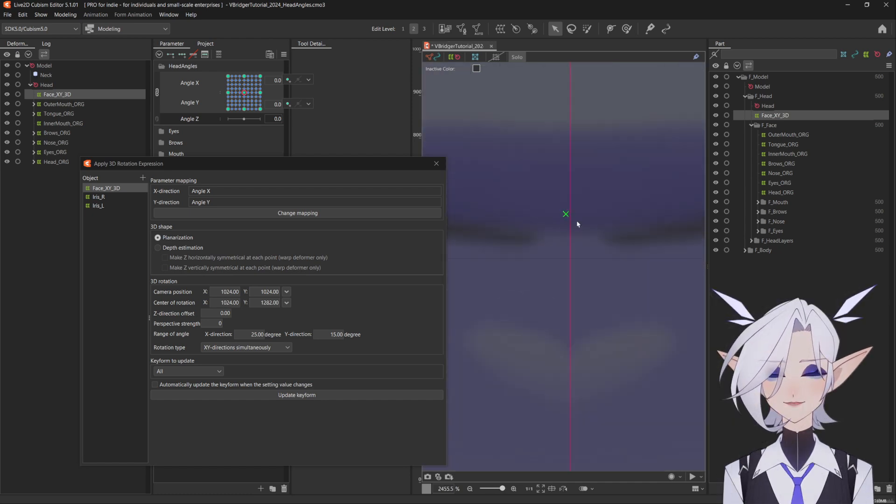
click(230, 302)
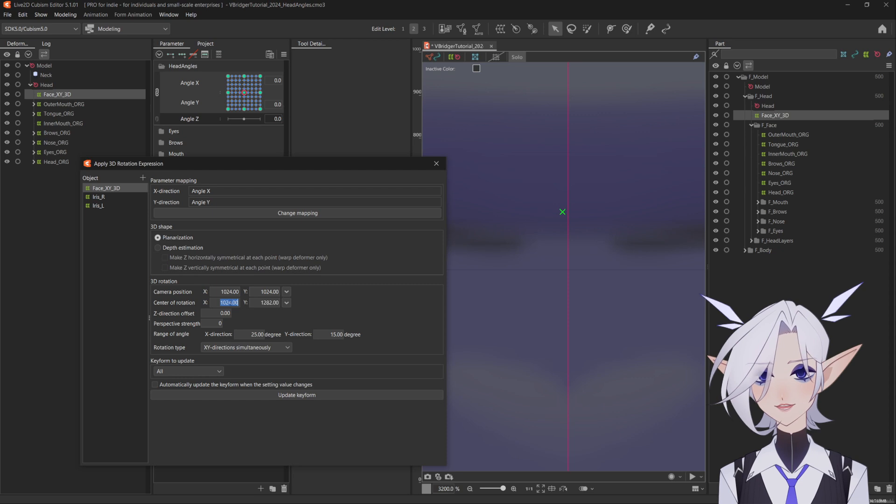
drag(233, 303, 253, 304)
text(50)
key(Return)
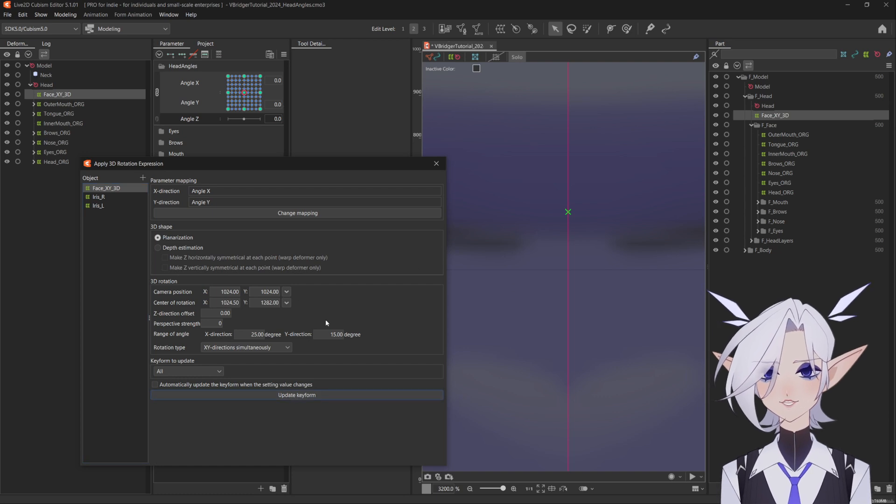
click(233, 292)
text(1024.5)
key(Return)
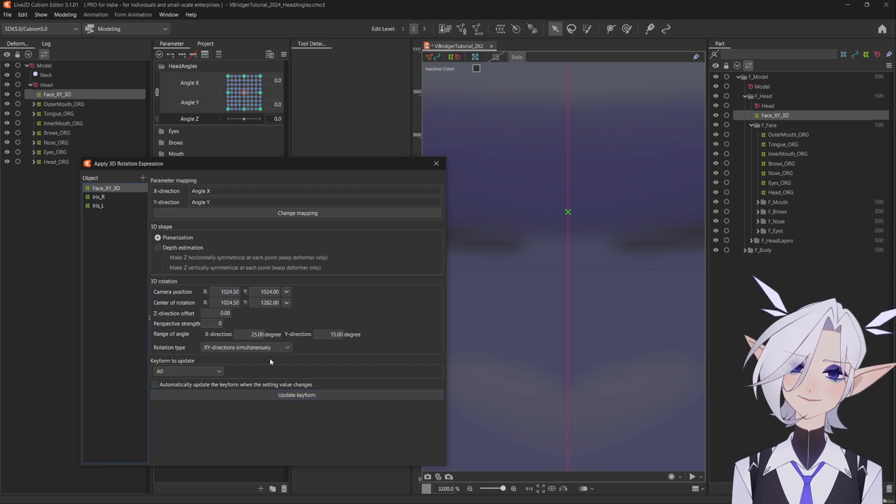
Try Z-direction offsets up to 102.10, updating the keyforms and previewing the deformer at both Angle X extremes.
scroll(507, 353, down, 15)
drag(519, 351, 563, 336)
drag(244, 92, 233, 110)
drag(245, 173, 228, 92)
drag(211, 316, 217, 315)
click(284, 397)
drag(217, 315, 229, 316)
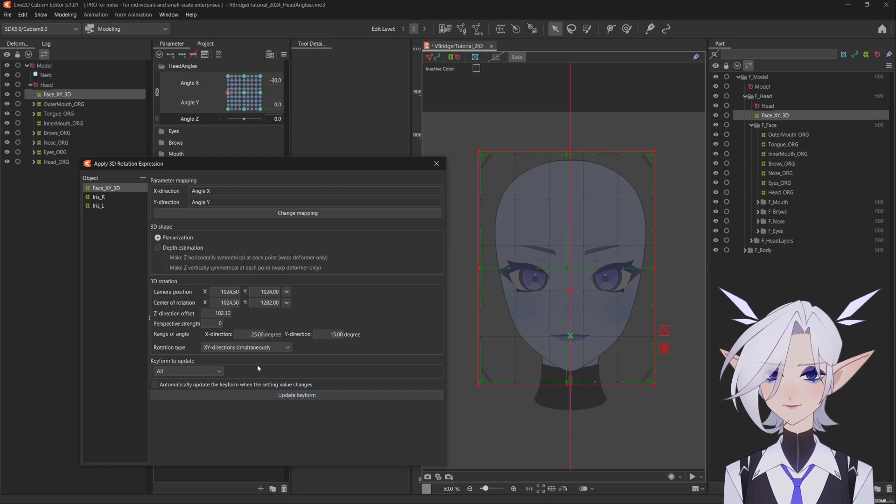
click(273, 394)
drag(228, 92, 269, 93)
Switch the 3D shape to Depth estimation, update the keyforms and preview the Angle X movement.
click(158, 248)
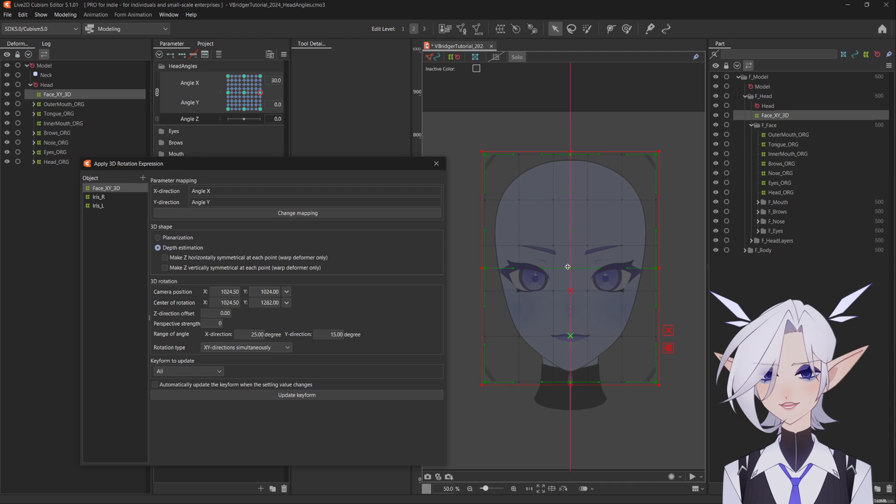
scroll(569, 270, down, 3)
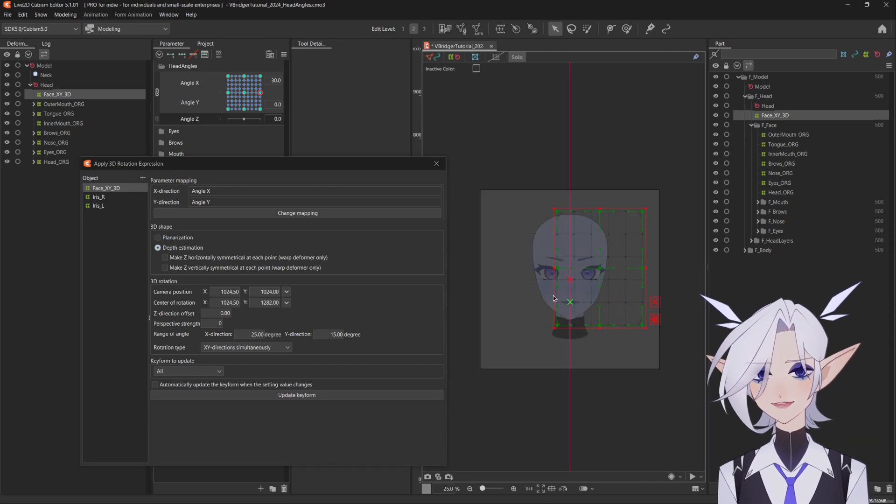
click(322, 394)
mouse_move(260, 93)
mouse_down()
mouse_move(264, 65)
mouse_move(206, 100)
mouse_move(258, 91)
mouse_move(244, 93)
mouse_up()
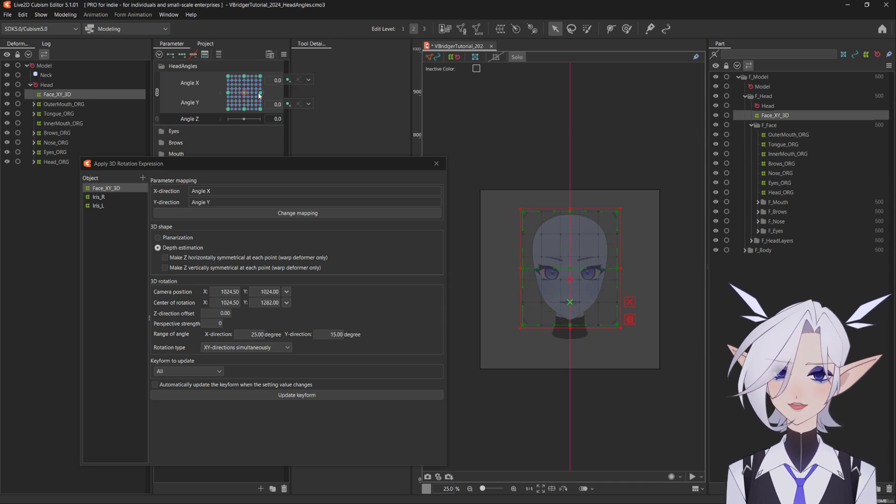
At Angle X 30 and Angle Y 0, pull the Face_XY_3D deformer's middle point outward as the depth reference and preview the lower corner keyform.
click(278, 396)
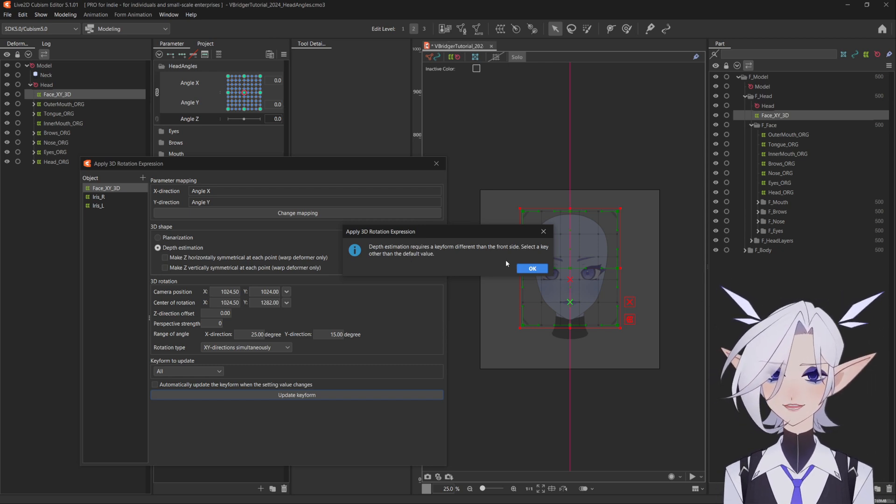
click(532, 269)
click(260, 92)
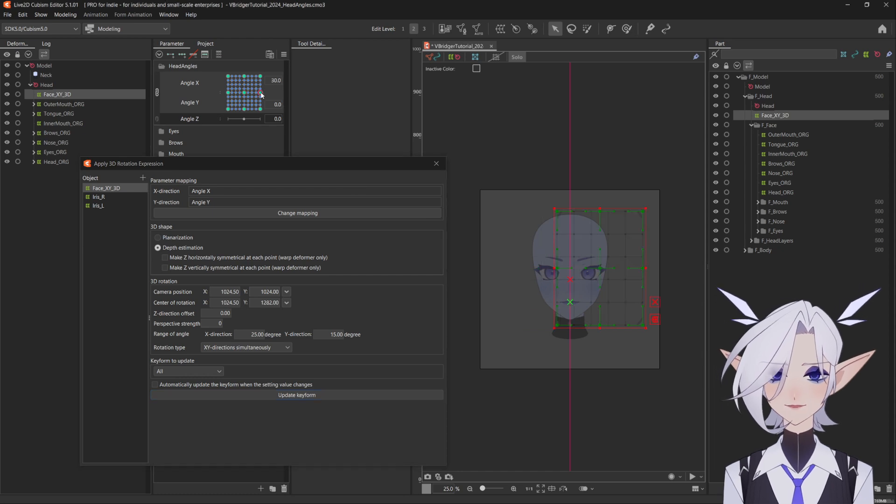
click(656, 303)
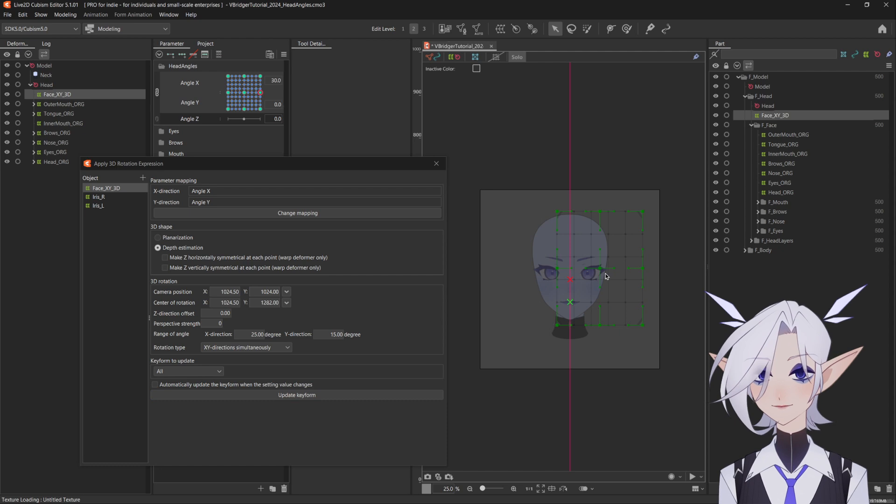
drag(600, 269, 620, 269)
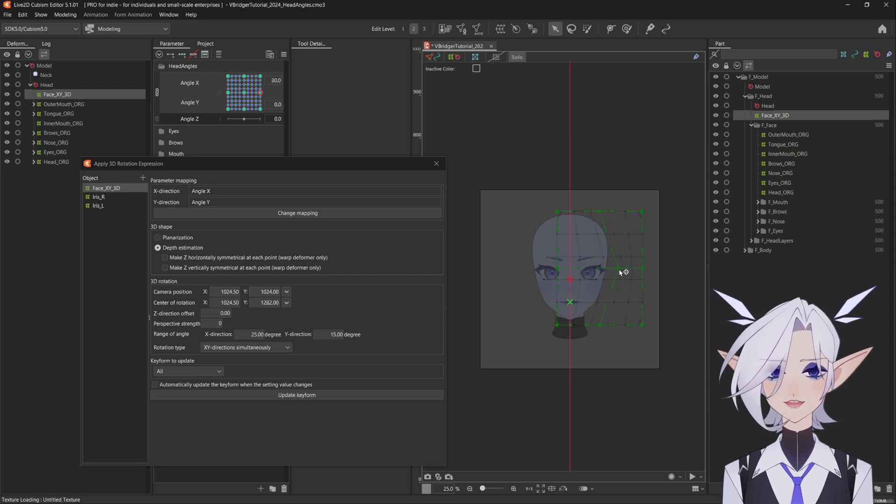
drag(262, 94, 261, 156)
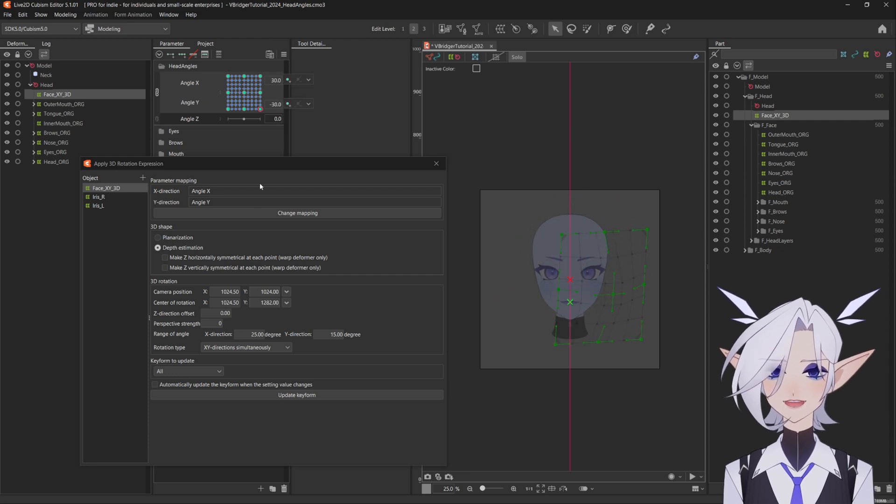
Try 90-degree X and Y ranges of angle and preview the deformer at Angle Y 30 and Angle X 30.
click(218, 348)
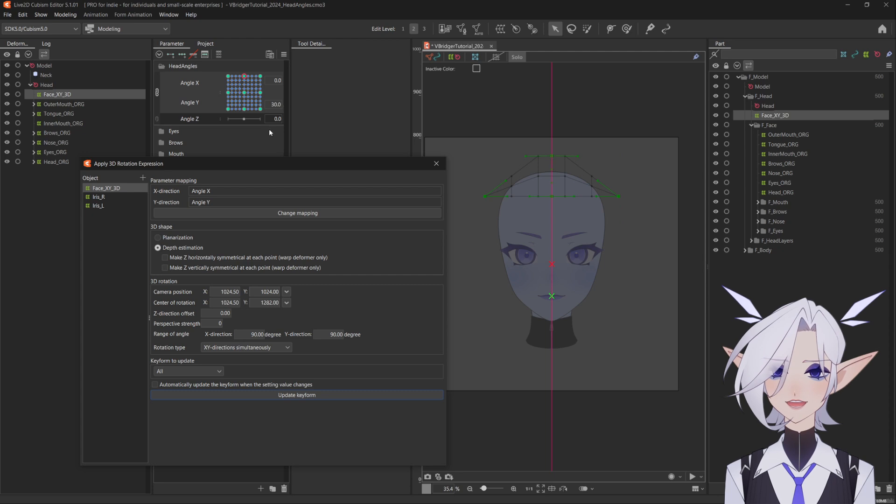
drag(244, 76, 261, 92)
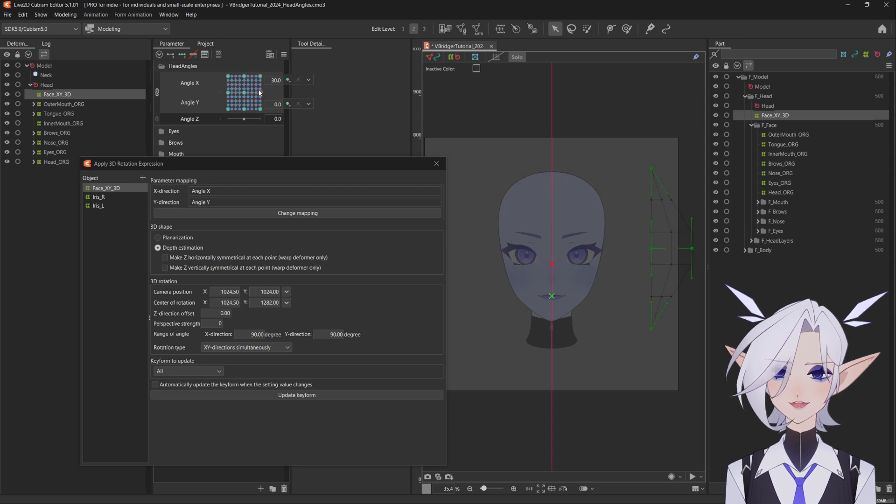
mouse_move(260, 93)
mouse_down()
mouse_move(246, 99)
mouse_move(240, 89)
mouse_move(244, 99)
mouse_move(261, 93)
mouse_move(260, 117)
mouse_move(238, 118)
mouse_move(214, 105)
mouse_move(219, 80)
mouse_move(263, 79)
mouse_move(264, 116)
mouse_move(238, 116)
mouse_move(216, 91)
mouse_move(261, 79)
mouse_move(265, 119)
mouse_move(215, 108)
mouse_move(218, 78)
mouse_move(261, 80)
mouse_move(264, 117)
mouse_move(231, 118)
mouse_move(214, 94)
mouse_move(227, 77)
mouse_move(258, 77)
mouse_move(269, 110)
mouse_move(258, 111)
mouse_move(262, 99)
mouse_up()
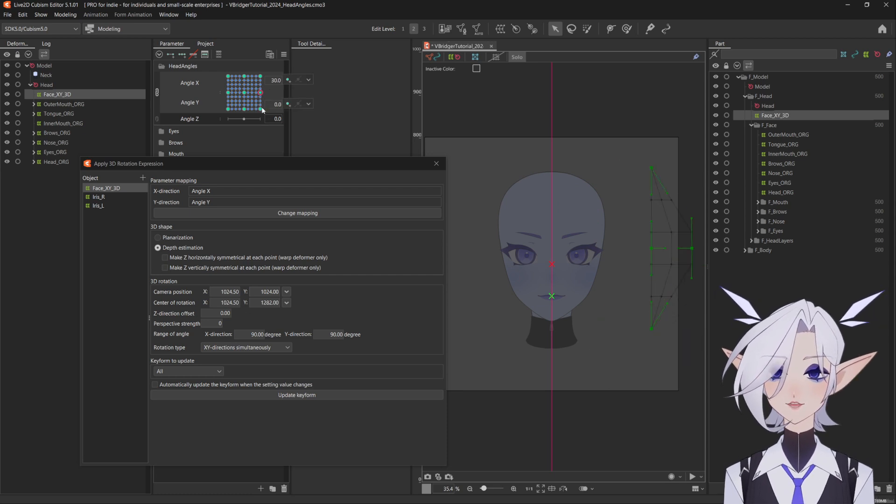
Try the rotation type From X-direction to -Y-direction, update the keyforms and preview the head angles.
click(251, 348)
click(243, 374)
click(258, 395)
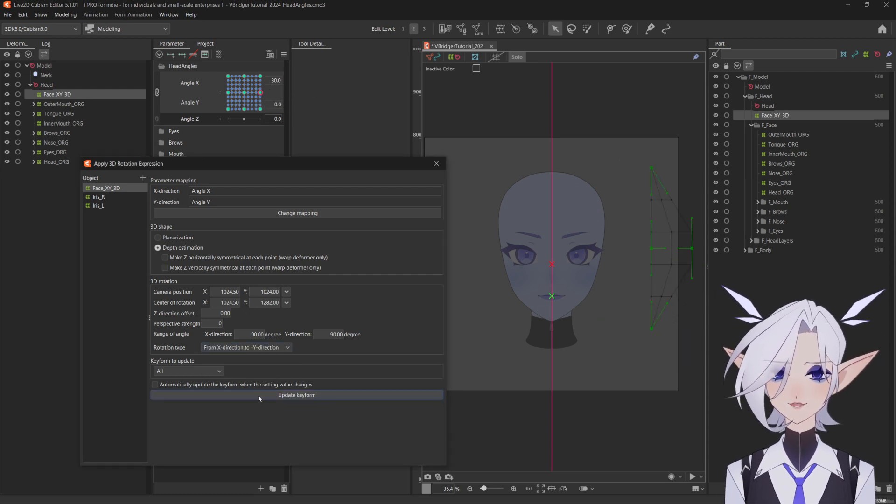
scroll(510, 338, down, 2)
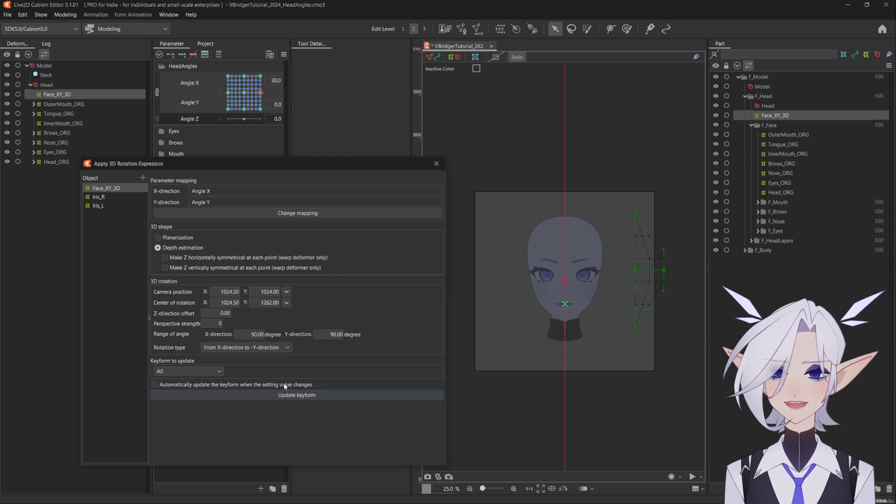
mouse_move(265, 98)
mouse_down()
mouse_move(236, 121)
mouse_move(217, 99)
mouse_move(214, 68)
mouse_move(258, 62)
mouse_move(276, 120)
mouse_move(240, 122)
mouse_move(219, 110)
mouse_move(214, 68)
mouse_move(264, 65)
mouse_move(268, 94)
mouse_move(254, 121)
mouse_move(226, 120)
mouse_move(215, 77)
mouse_move(234, 64)
mouse_move(268, 87)
mouse_move(274, 117)
mouse_move(234, 122)
mouse_move(213, 68)
mouse_move(259, 62)
mouse_move(270, 93)
mouse_move(240, 121)
mouse_move(220, 110)
mouse_move(214, 68)
mouse_move(264, 68)
mouse_move(254, 121)
mouse_move(226, 121)
mouse_move(214, 77)
mouse_move(234, 63)
mouse_move(263, 72)
mouse_move(260, 110)
mouse_move(234, 122)
mouse_move(214, 68)
mouse_move(260, 64)
mouse_move(247, 96)
mouse_up()
Set the rotation type to From Y-direction to -X-direction, update the keyforms and preview the deformer at the angle extremes.
click(246, 348)
click(241, 363)
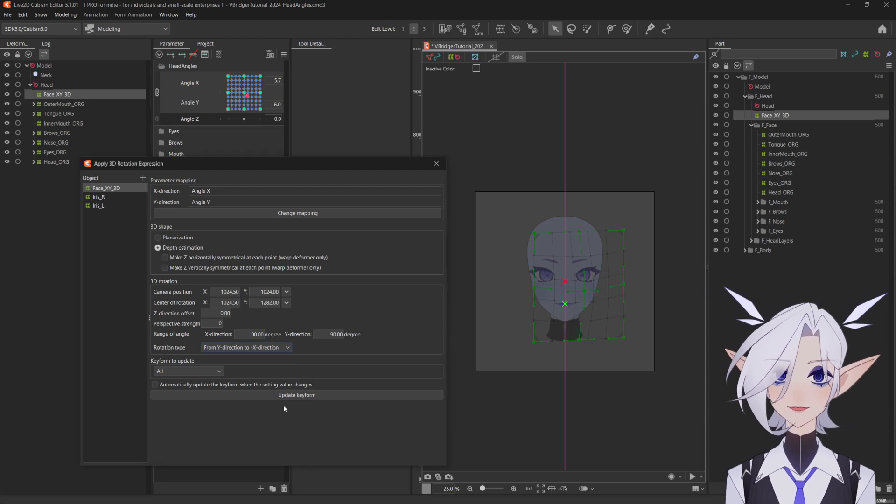
click(259, 93)
click(297, 392)
drag(261, 95, 220, 129)
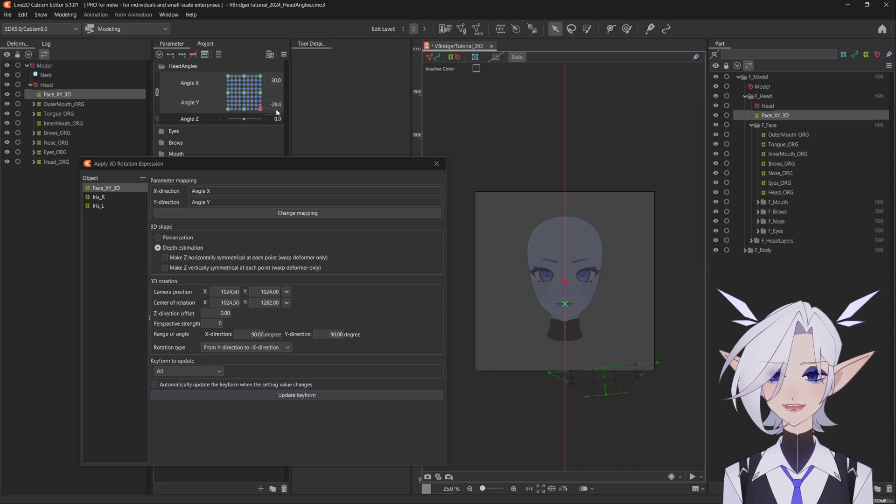
drag(276, 108, 247, 75)
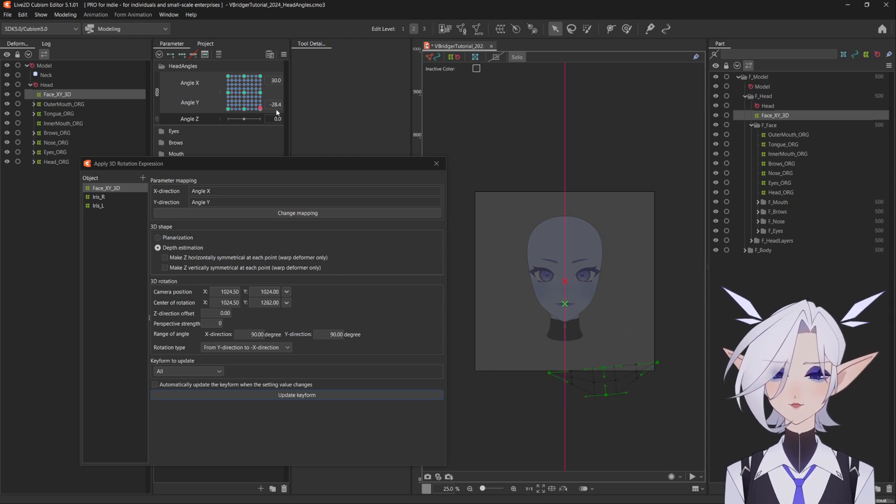
drag(276, 108, 247, 74)
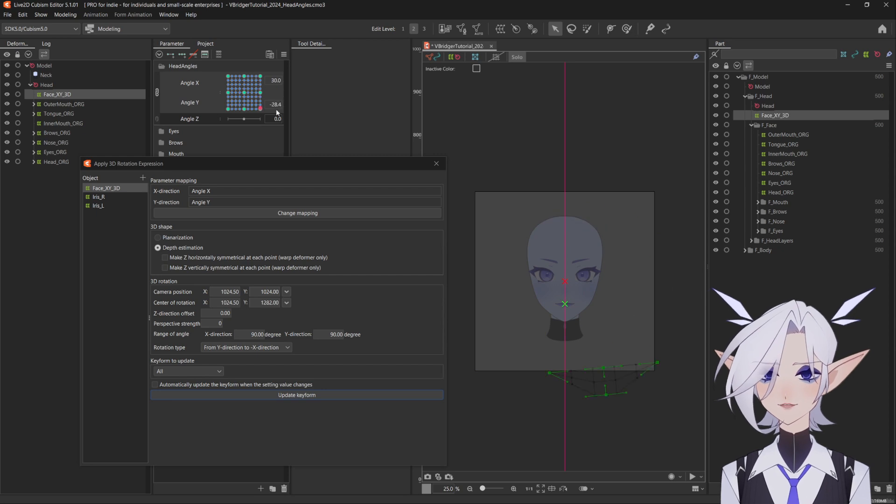
drag(276, 109, 220, 129)
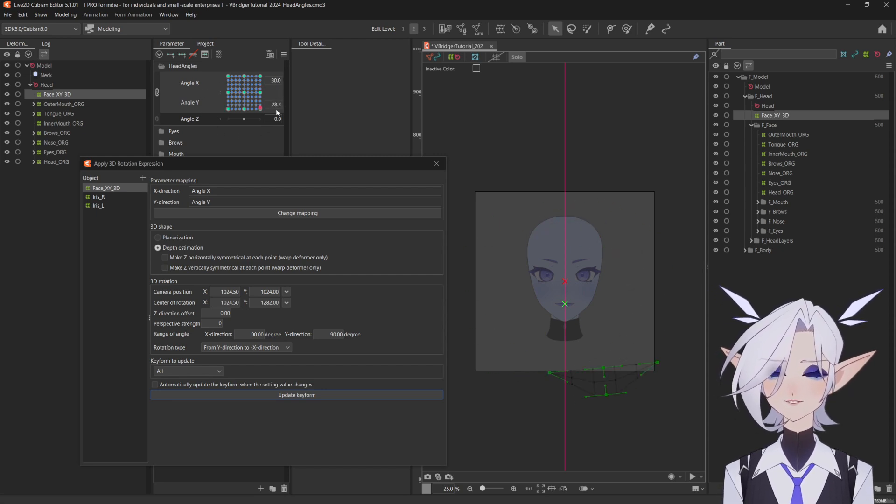
drag(276, 108, 220, 128)
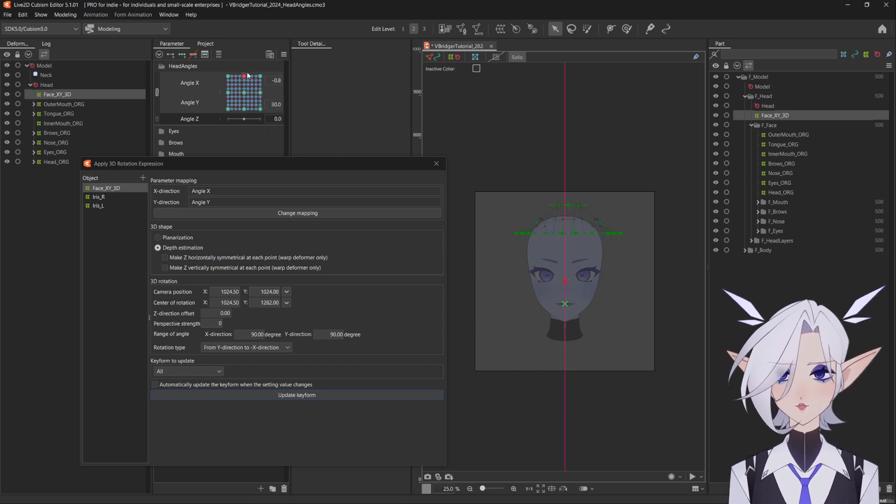
drag(247, 75, 242, 93)
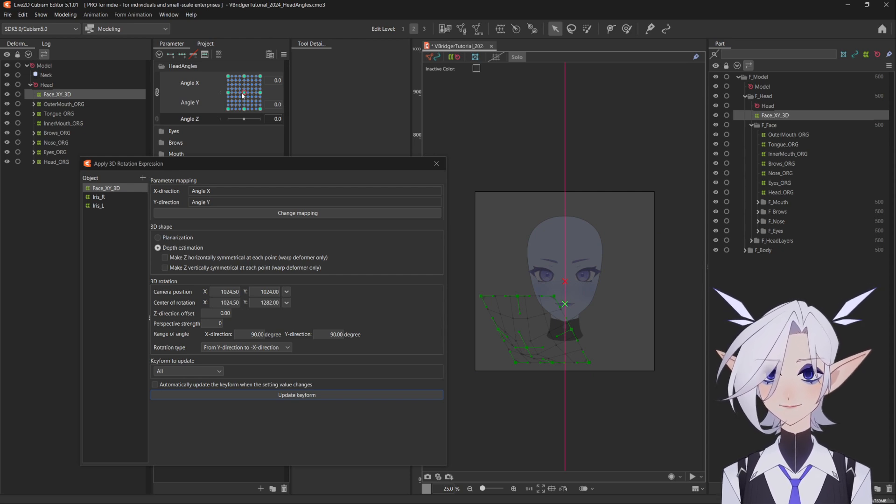
Restore the ranges of angle to X 25 and Y 15 degrees, update the keyforms at Angle X 30 and return Angle X to 0.
drag(242, 92, 260, 92)
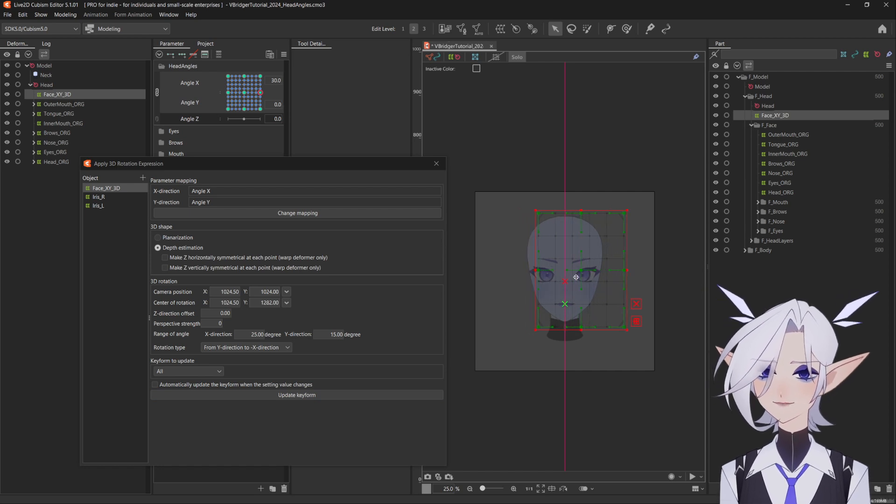
click(298, 395)
mouse_move(260, 92)
mouse_down()
mouse_move(239, 127)
mouse_move(206, 81)
mouse_move(260, 75)
mouse_move(233, 111)
mouse_move(260, 96)
mouse_move(245, 94)
mouse_up()
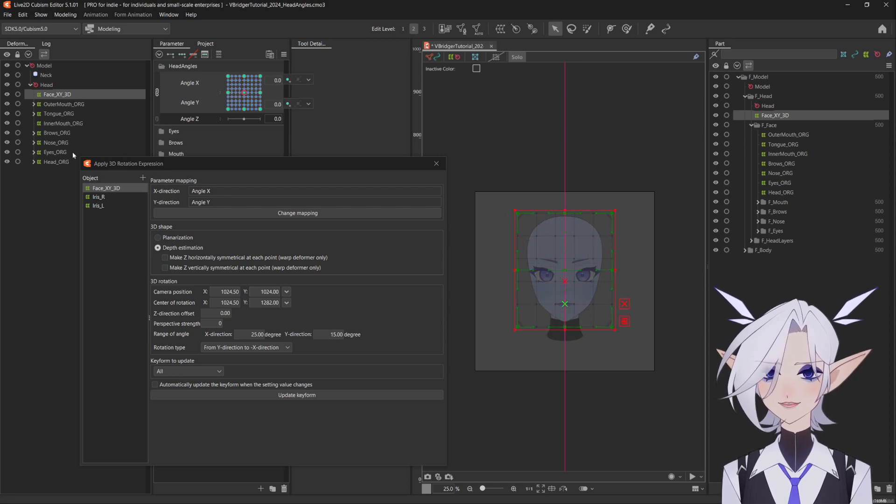
Create a warp deformer named Eyes_XY_3D as the parent of Eyelid_R, Iris_R, Eyelid_L and Iris_L.
drag(102, 164, 102, 189)
click(34, 152)
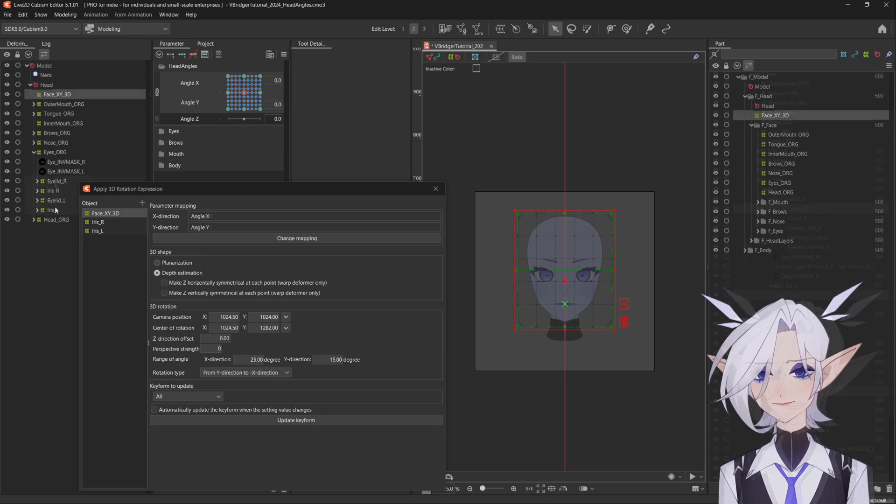
drag(55, 210, 55, 184)
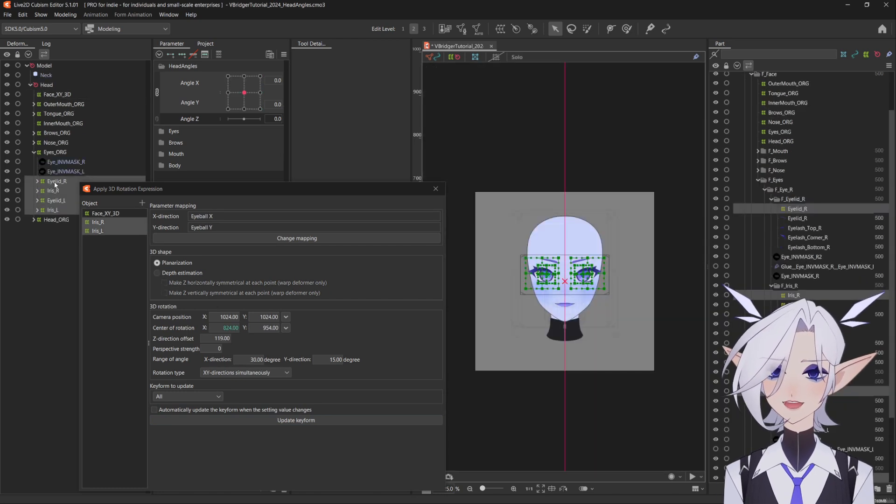
click(499, 33)
drag(198, 274, 77, 268)
text(Eyes_XY_3D)
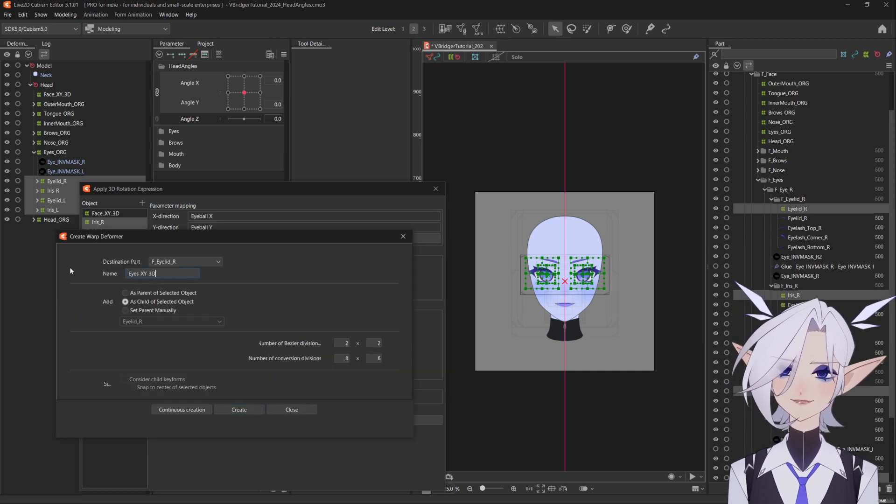
click(125, 292)
click(182, 409)
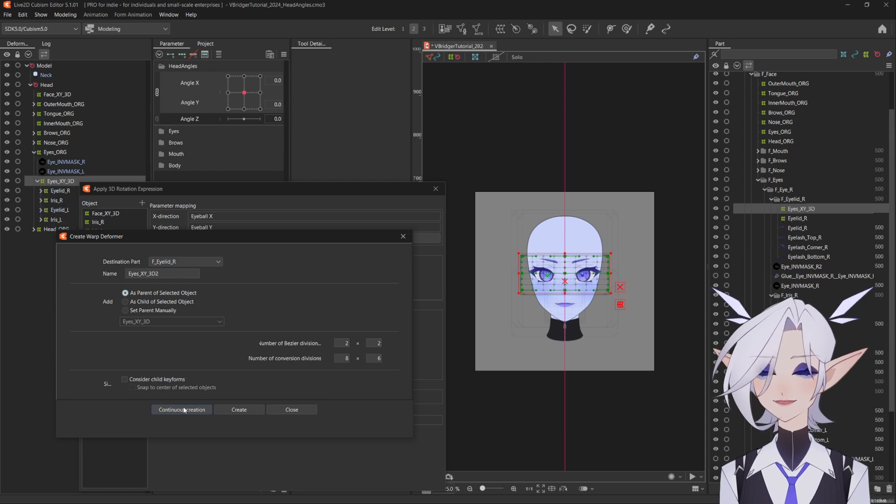
Reparent Eyes_XY_3D directly under the Head deformer and add three keys to its Angle X and Angle Y parameters.
drag(53, 181, 49, 87)
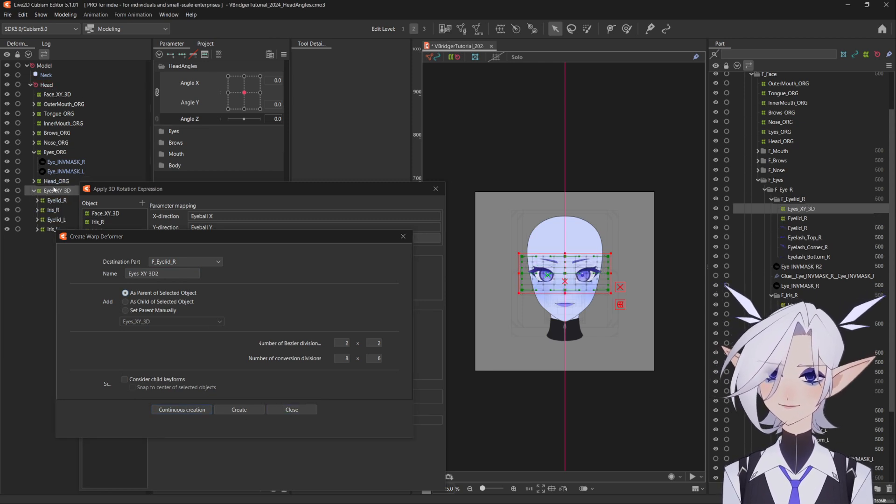
click(183, 55)
click(403, 237)
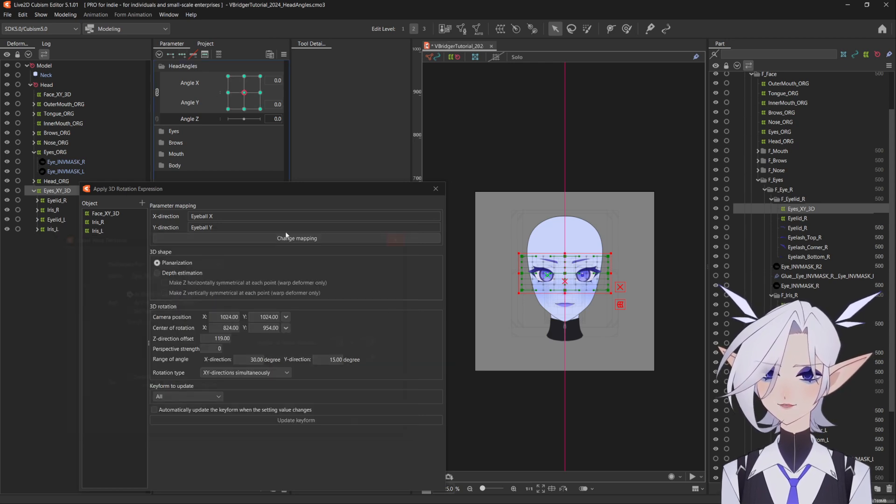
Add Eyes_XY_3D to the 3D rotation object list and compare its settings with those of Face_XY_3D.
click(142, 203)
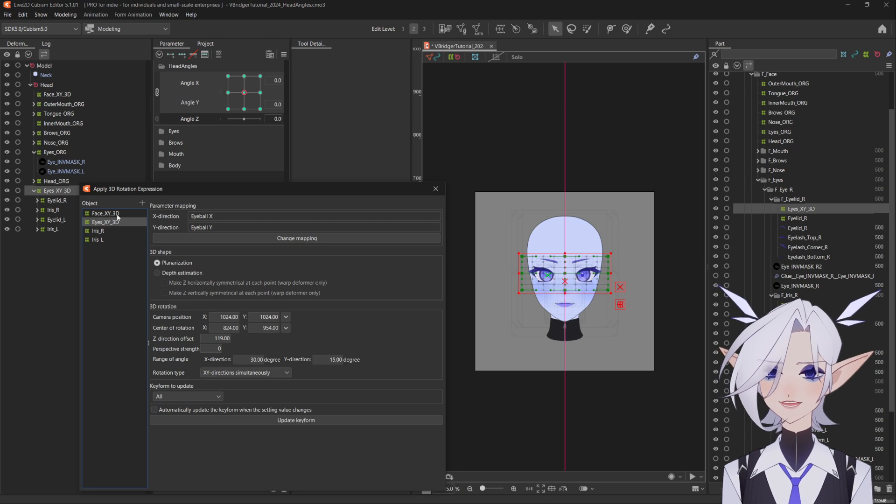
click(115, 222)
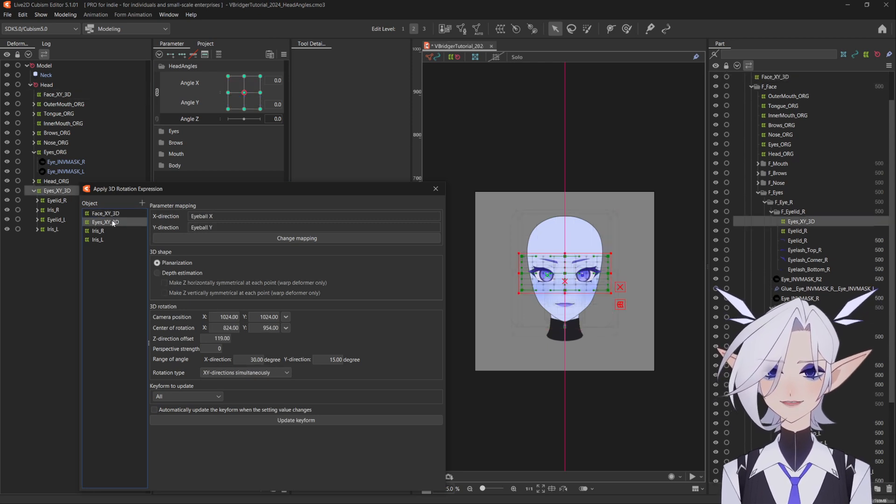
click(119, 214)
click(117, 222)
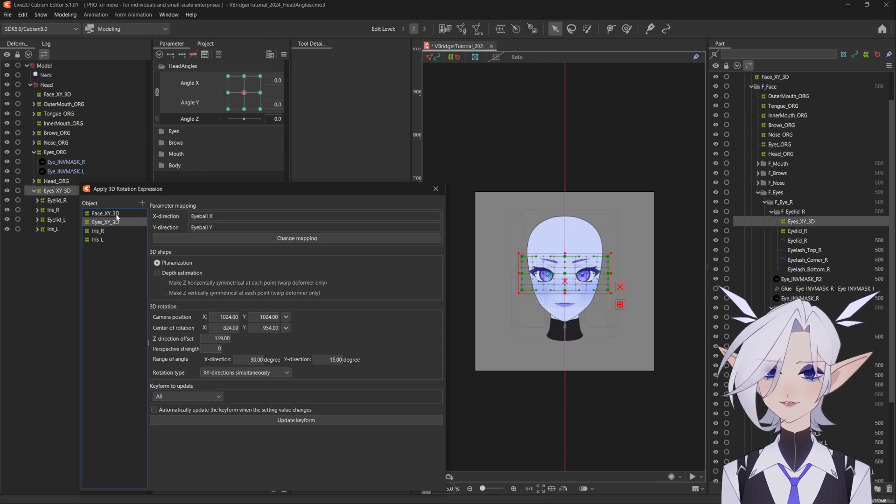
click(117, 216)
click(114, 224)
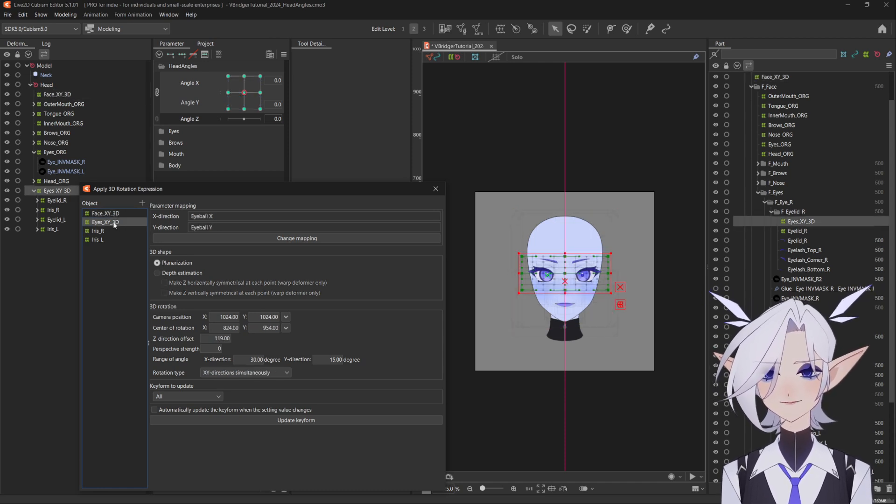
Copy the 3D rotation settings from Face_XY_3D and paste them onto Eyes_XY_3D.
click(112, 215)
right_click(111, 216)
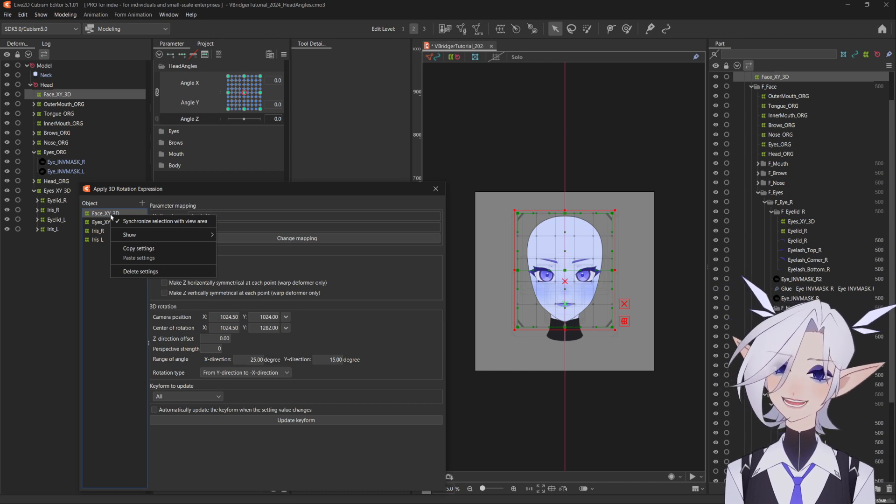
click(139, 248)
click(111, 222)
right_click(111, 222)
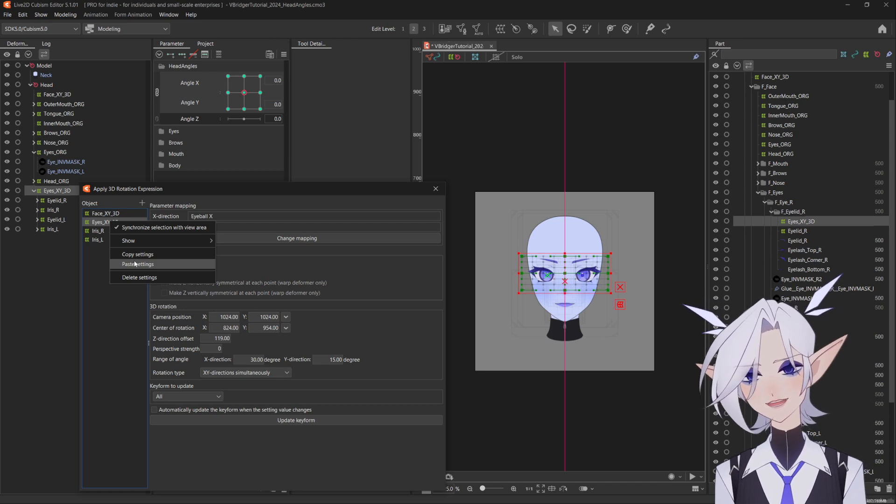
click(137, 264)
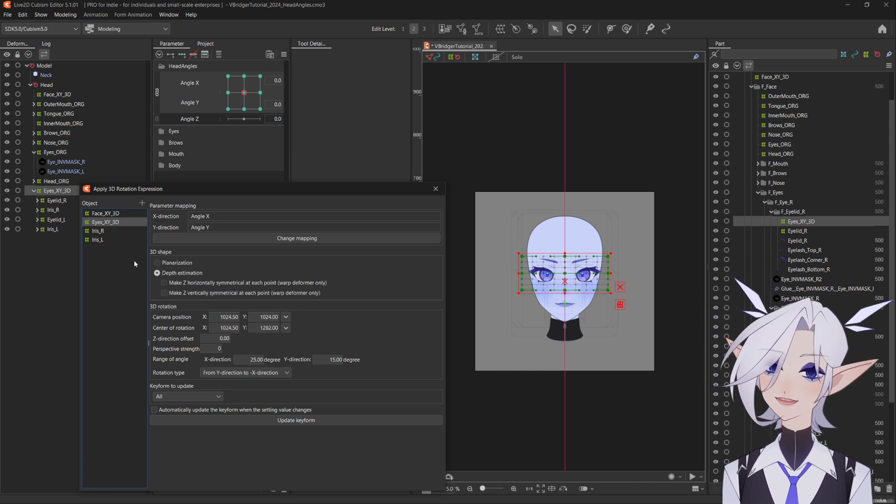
Switch to the Face_XY_3D entry, dismiss the unsaved-settings notice and reselect Eyes_XY_3D.
click(113, 214)
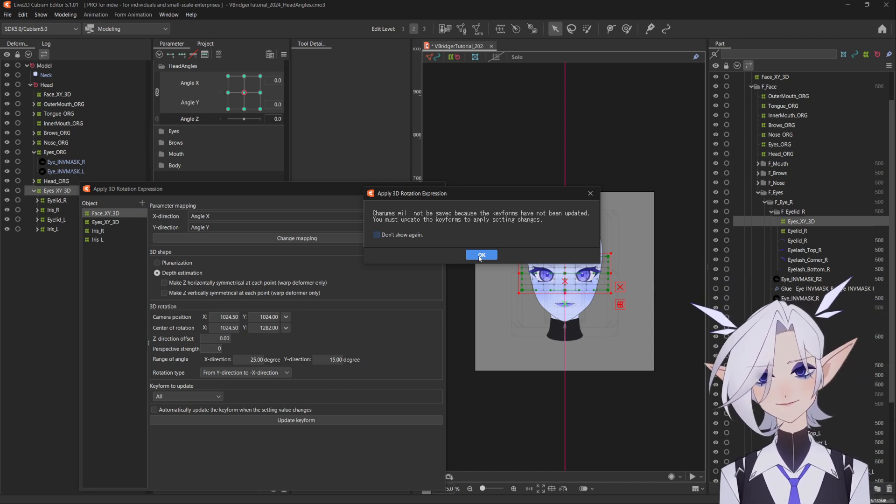
click(480, 255)
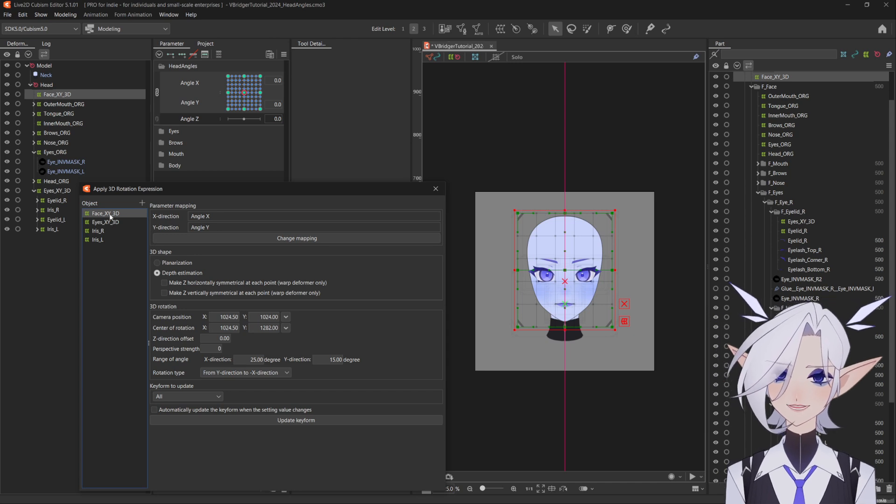
click(109, 223)
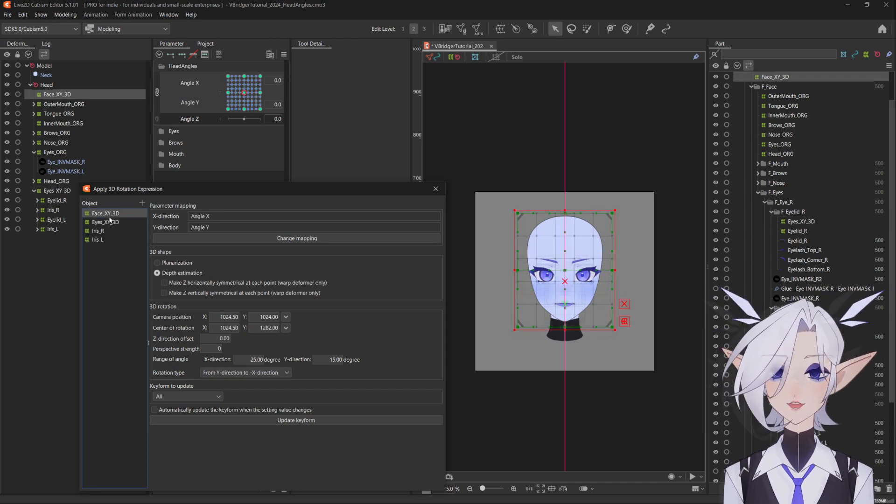
Paste the copied 3D rotation settings onto Eyes_XY_3D, try to update its keyforms and choose Planarization as the 3D shape.
right_click(110, 224)
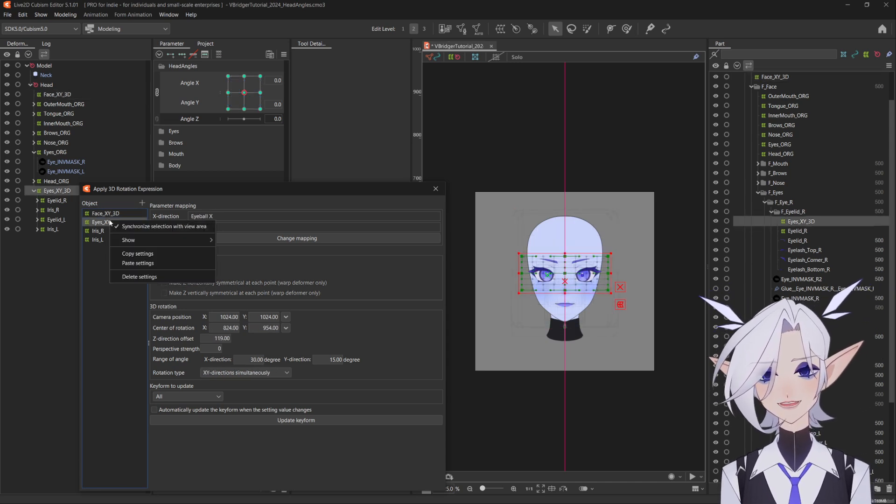
click(135, 264)
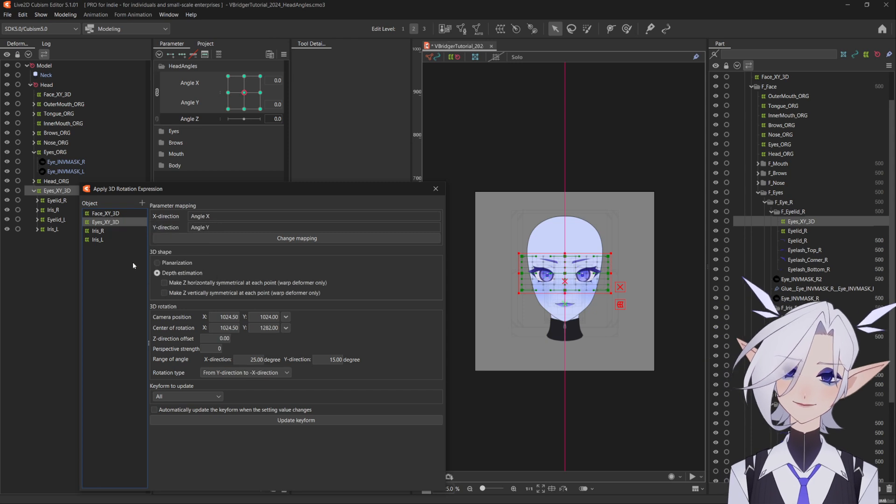
click(305, 421)
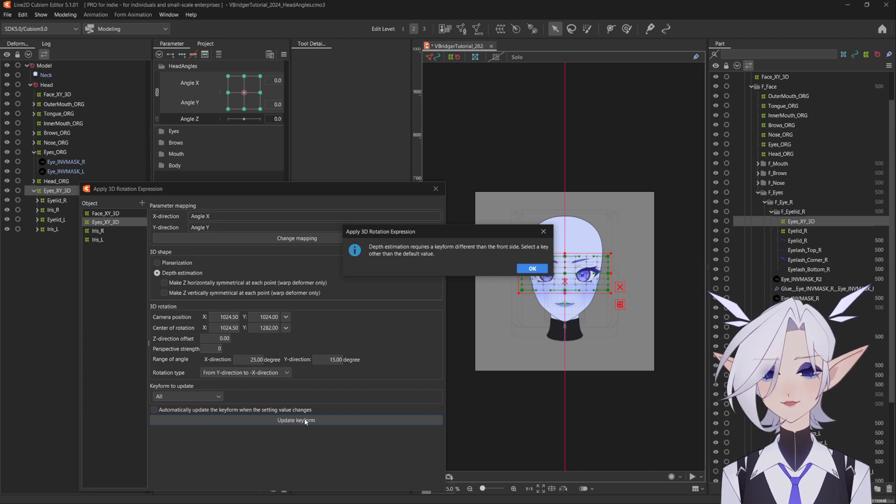
click(532, 268)
click(163, 263)
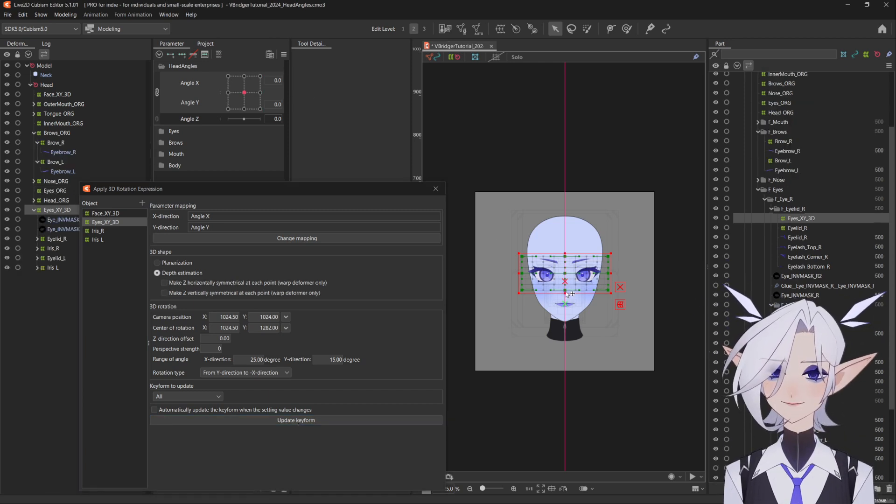
Stretch the Eyes_XY_3D deformer slightly taller and update its keyforms using depth estimation at Angle X 30.
drag(566, 295, 566, 297)
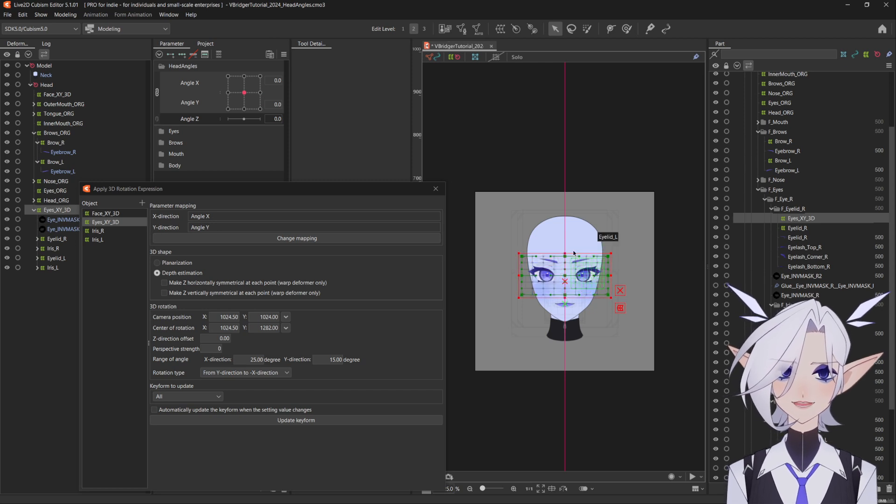
drag(565, 253, 566, 252)
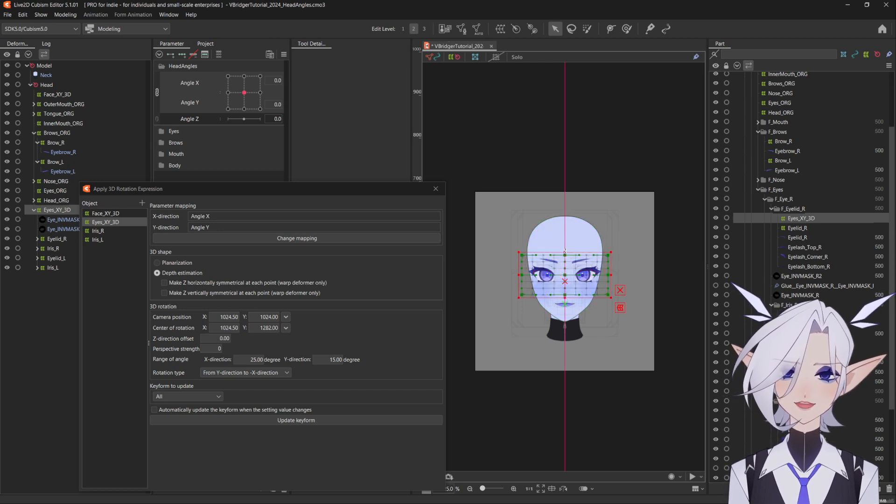
click(157, 262)
click(158, 273)
click(261, 92)
drag(559, 275, 569, 276)
click(297, 420)
Preview the Eyes_XY_3D rotation at extreme head angles and return Angle X and Angle Y to 0.
click(260, 109)
click(228, 108)
drag(204, 137, 244, 92)
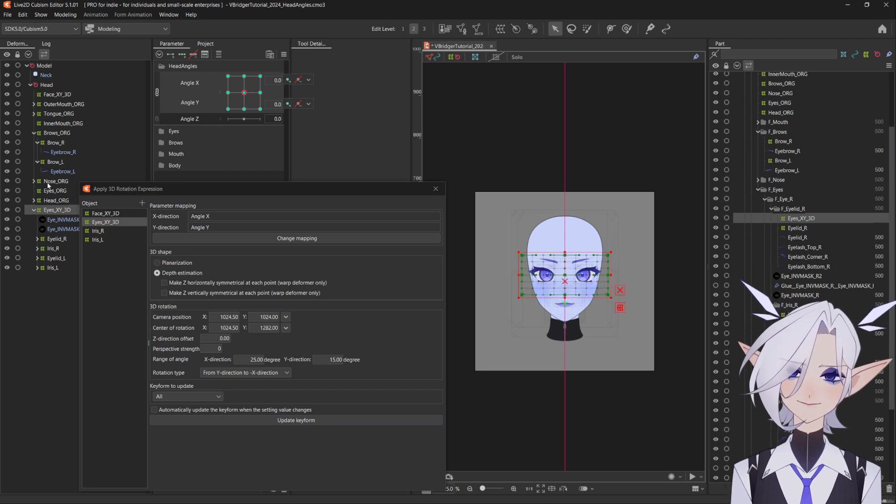
Create a warp deformer named Nose_XY_3D as the parent of Nose_XY_MouthX.
click(34, 181)
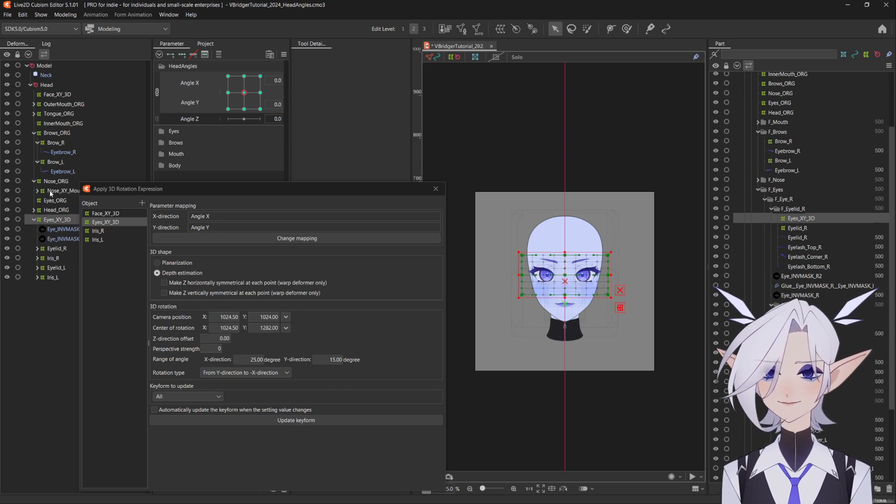
click(51, 193)
click(500, 28)
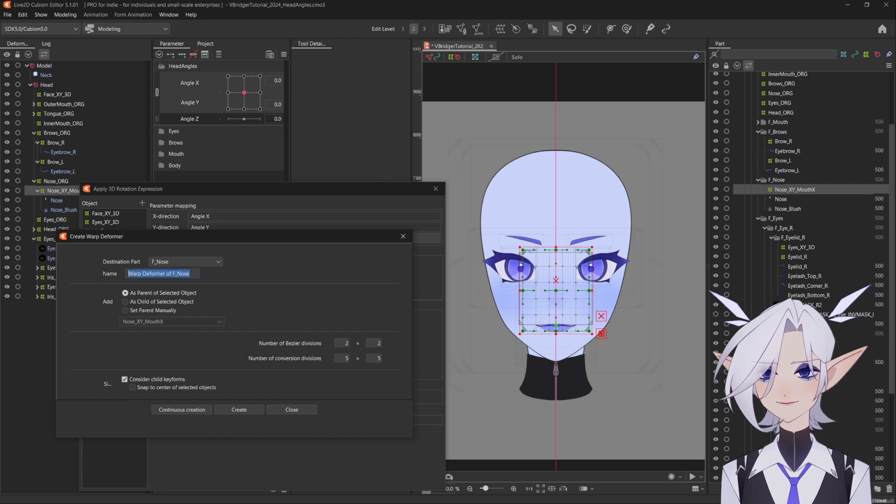
text(Nose_XY)
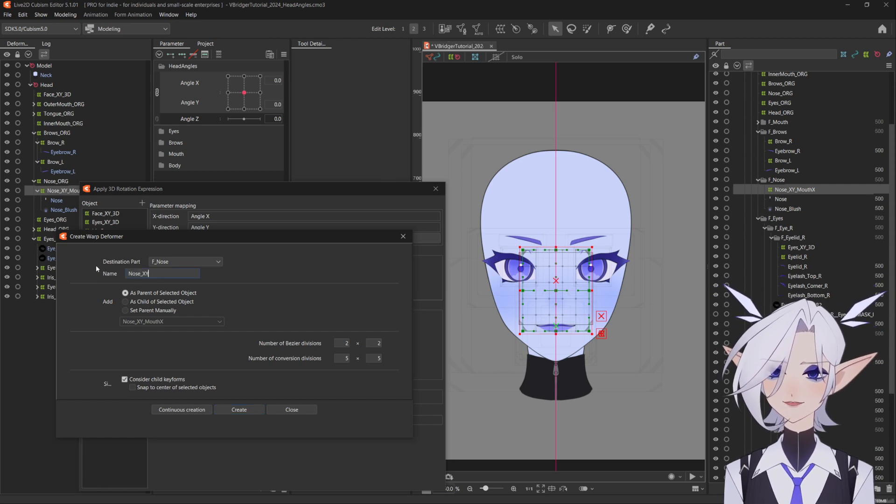
text(-3D)
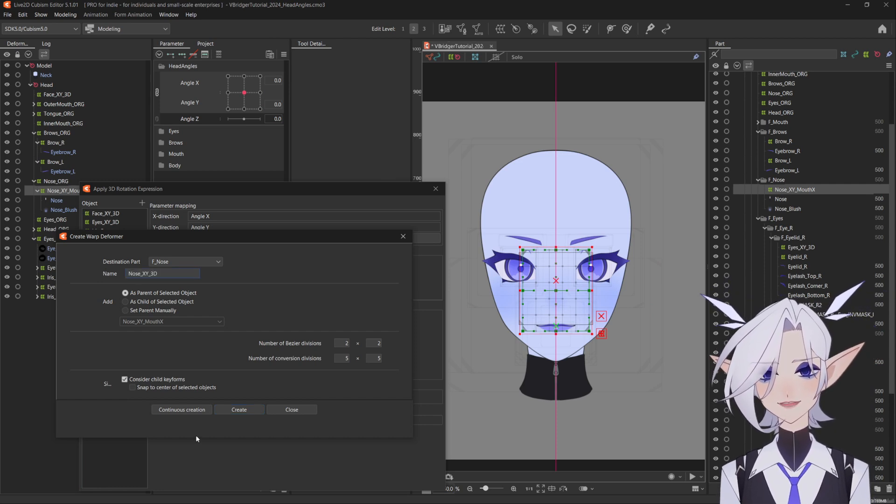
click(199, 412)
click(290, 409)
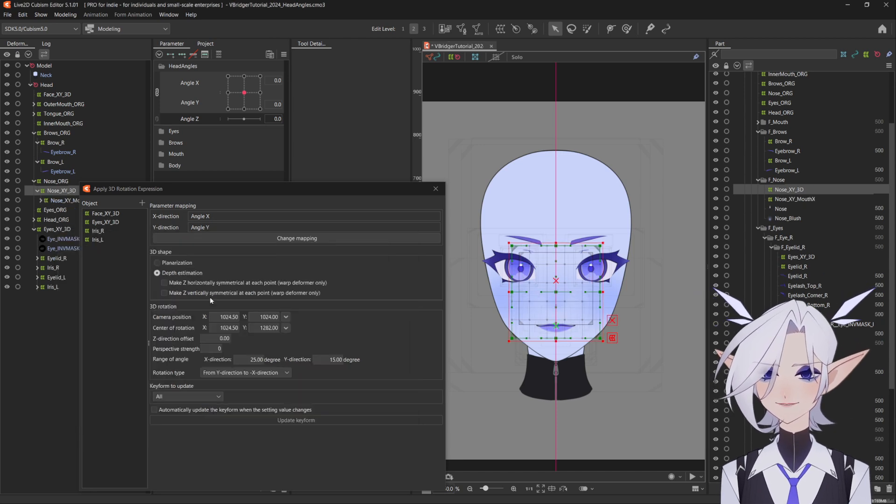
Add Nose_XY_3D to the 3D rotation objects and generate its keyforms with planarization, then with depth estimation at Angle X 30.
click(142, 203)
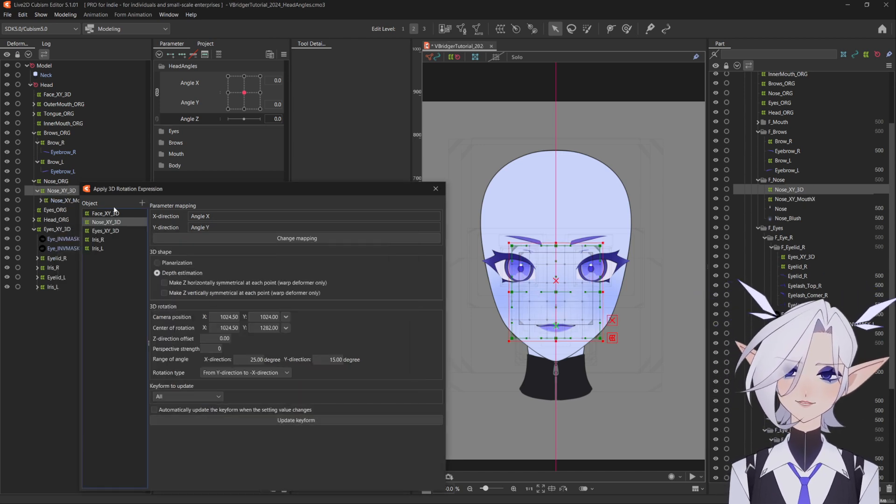
click(168, 263)
click(219, 420)
click(260, 93)
click(182, 273)
click(297, 423)
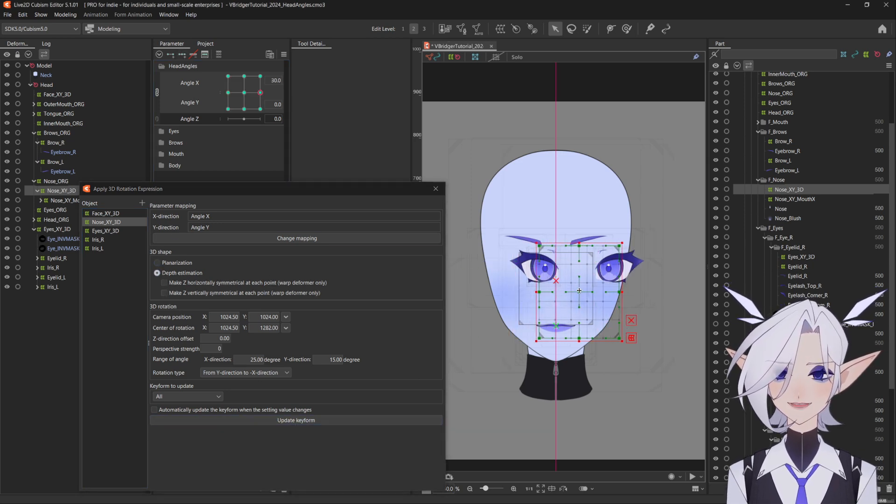
Reset the head angles to 0 and move Nose_XY_3D directly under the Head deformer.
mouse_move(260, 92)
mouse_down()
mouse_move(255, 104)
mouse_move(246, 98)
mouse_up()
drag(52, 191, 47, 89)
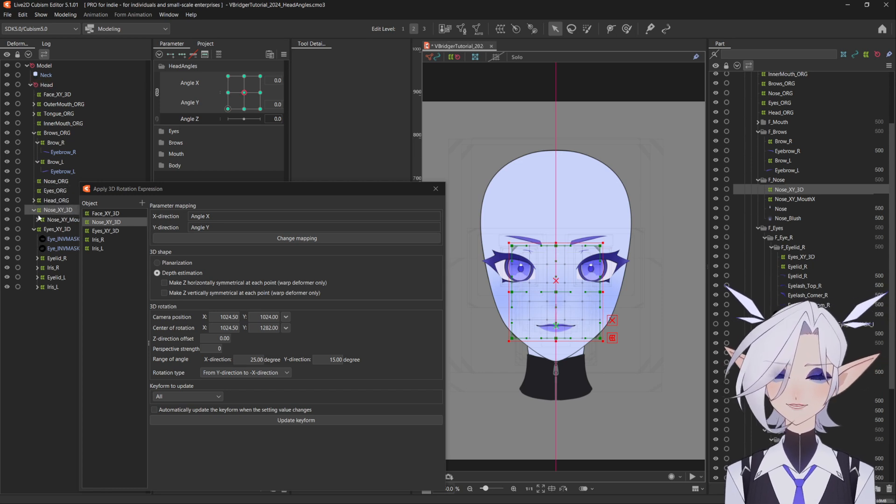
mouse_move(244, 93)
mouse_down()
mouse_move(244, 114)
mouse_move(271, 120)
mouse_move(214, 132)
mouse_move(207, 71)
mouse_move(244, 93)
mouse_up()
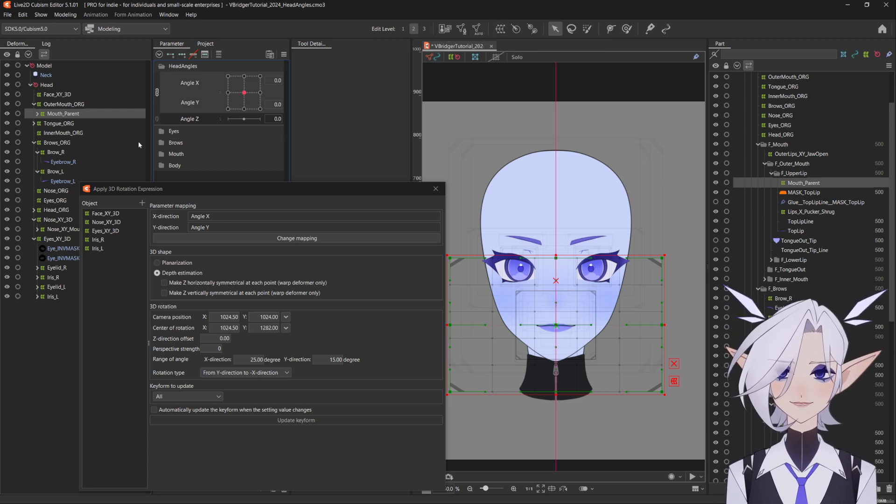
Close the Apply 3D Rotation Expression settings and expand the Mouth parameter group and the Mouth_Parent deformer.
click(435, 192)
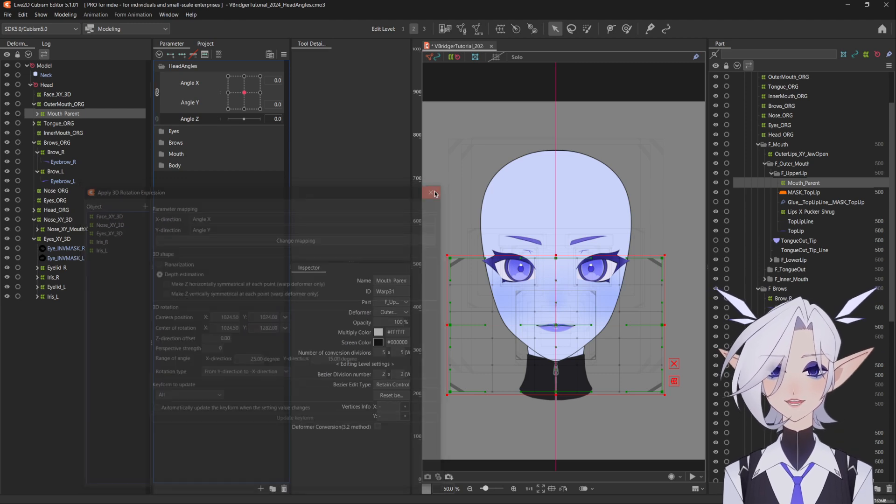
click(164, 154)
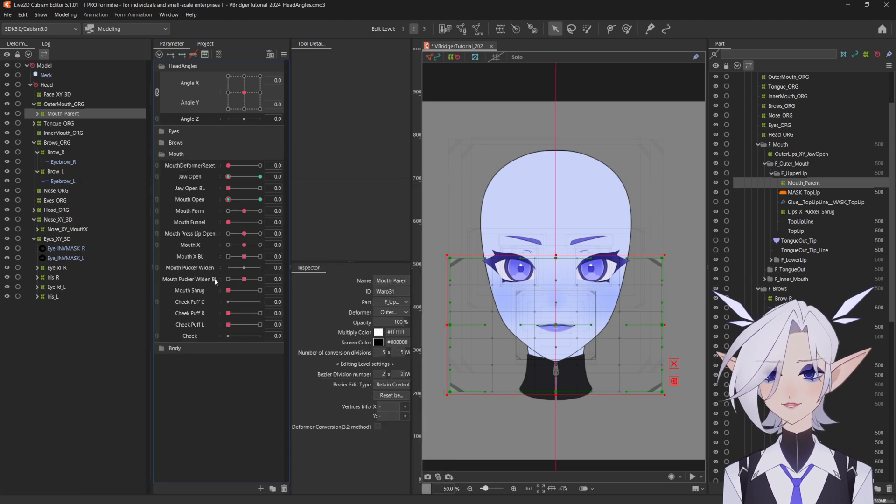
click(37, 113)
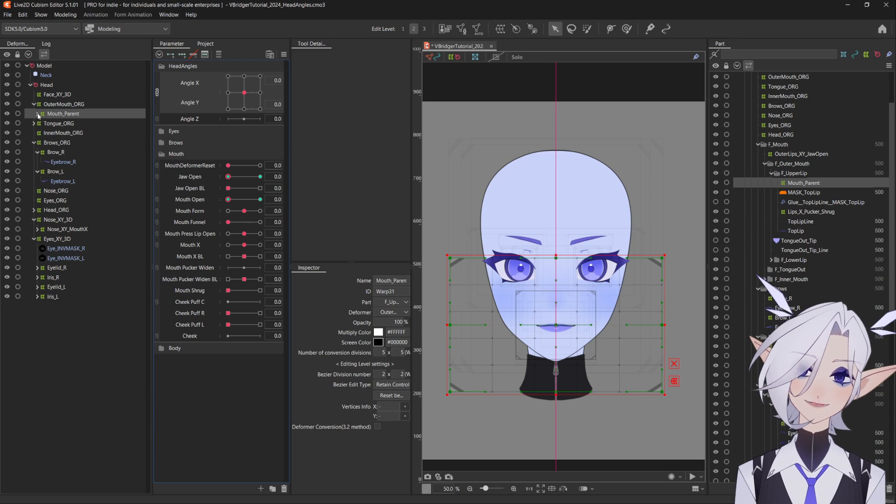
Create a warp deformer named Mouth_Adjustment as the parent of OuterLips_XY_JawOpen and InnerMouth_X.
click(65, 123)
shift+click(74, 172)
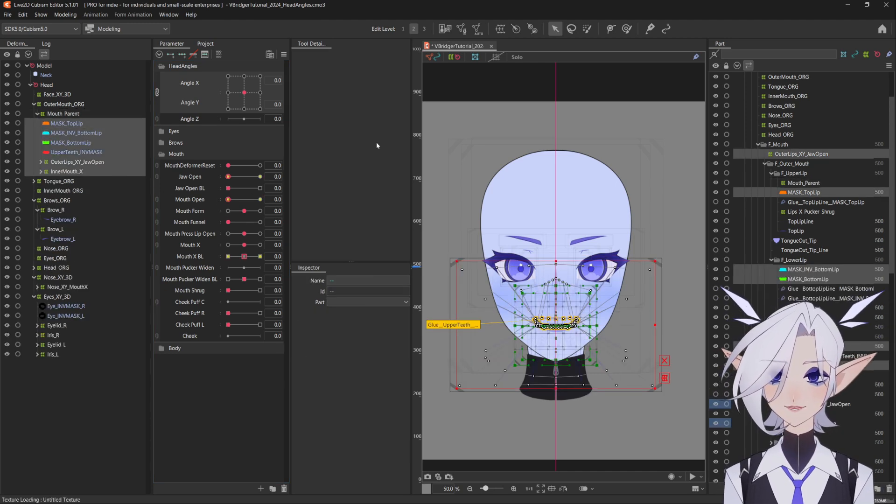
ctrl+click(74, 152)
ctrl+click(73, 143)
ctrl+click(73, 133)
ctrl+click(70, 124)
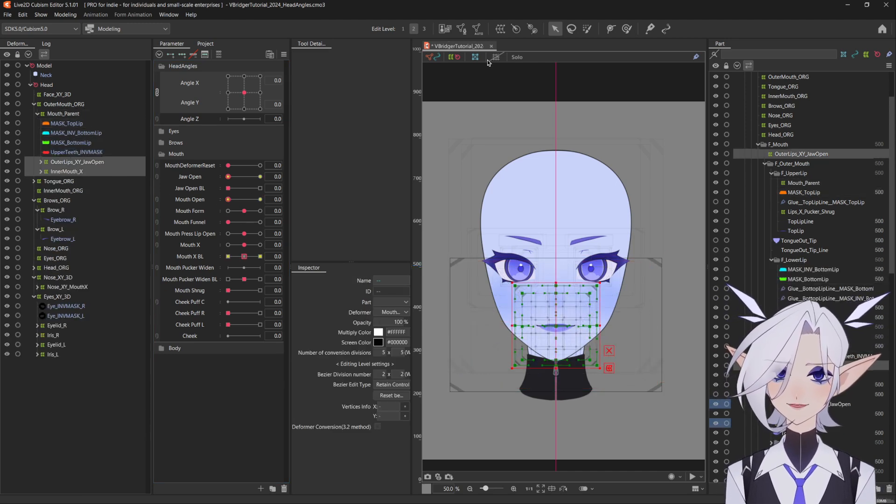
click(500, 28)
drag(195, 273, 98, 273)
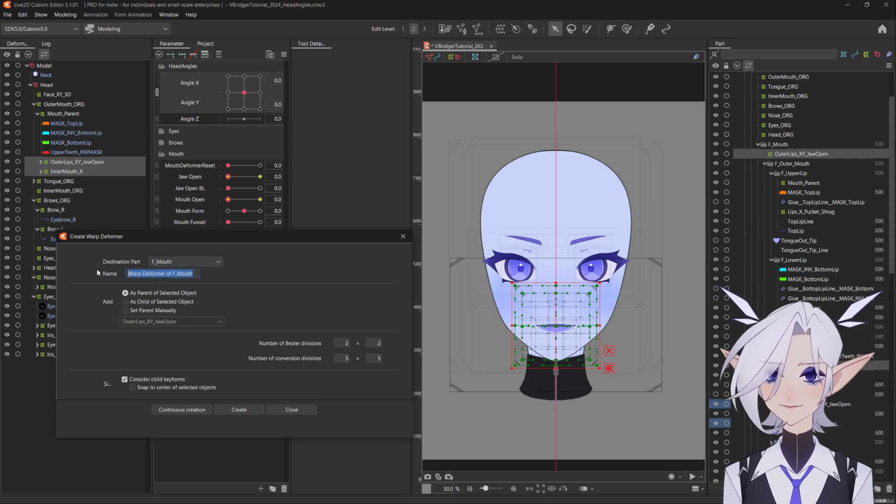
text(Mouth_)
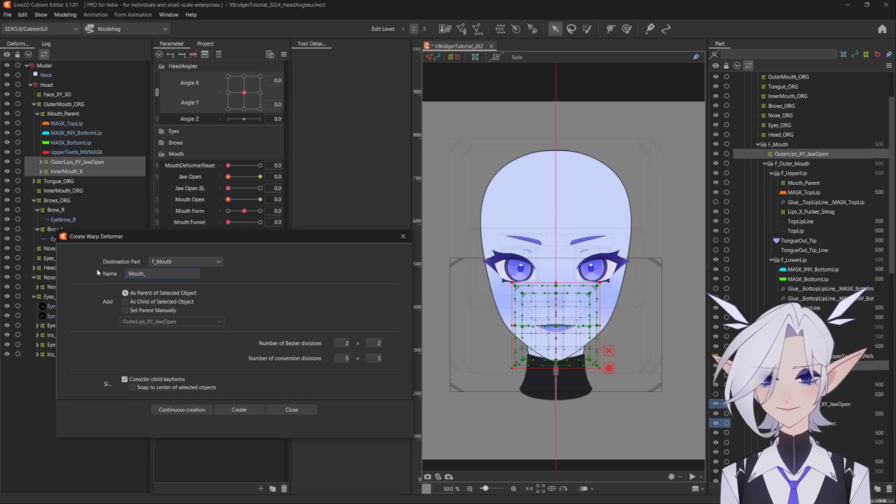
text(Adjustment)
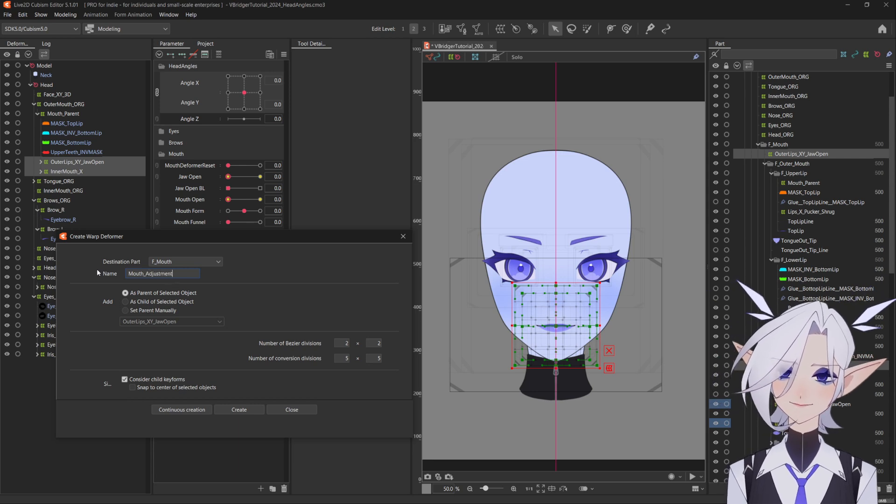
click(191, 410)
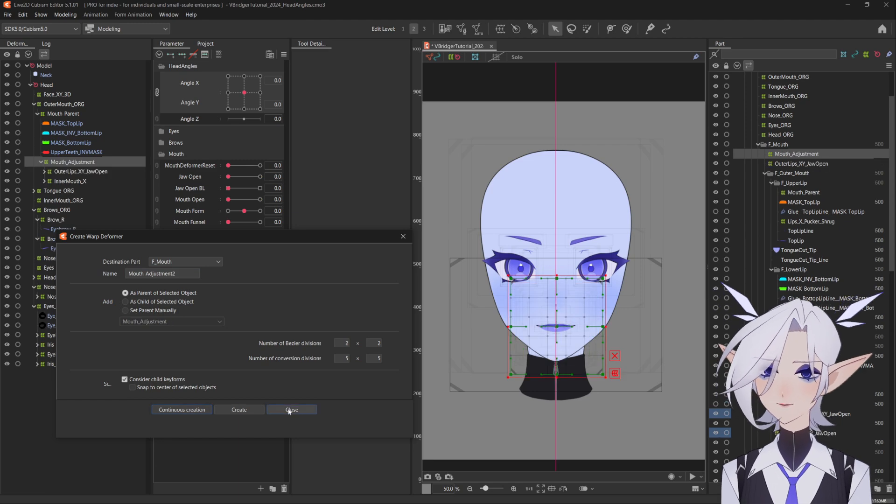
click(403, 237)
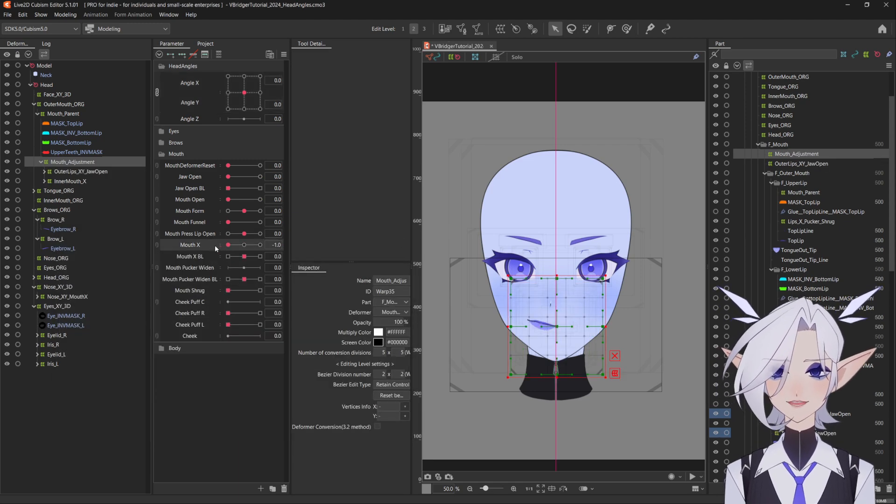
Test OuterLips_XY_JawOpen and InnerMouth_X with Mouth X, Mouth Pucker Widen BL, Mouth Shrug and Cheek Puff L, then reset the parameters.
click(67, 172)
ctrl+click(64, 181)
drag(228, 245, 285, 259)
drag(245, 280, 285, 280)
mouse_move(228, 222)
mouse_down()
mouse_move(283, 227)
mouse_move(226, 223)
mouse_up()
drag(228, 290, 304, 301)
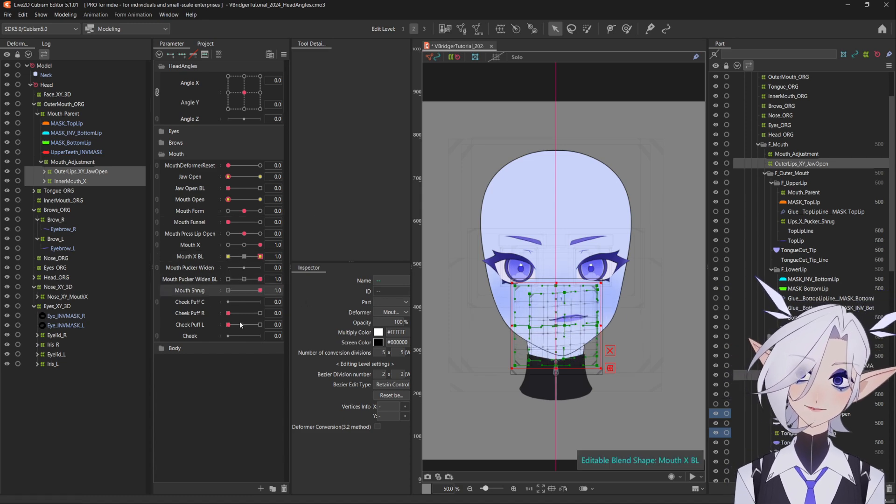
drag(228, 325, 300, 328)
click(283, 55)
click(299, 55)
Compare the parameter keys of Mouth_Adjustment with those of Mouth_Parent.
click(63, 164)
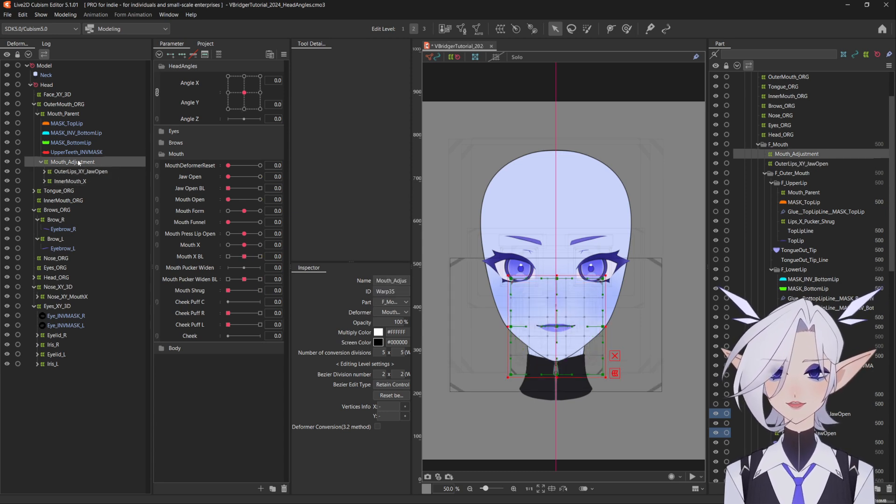
click(63, 114)
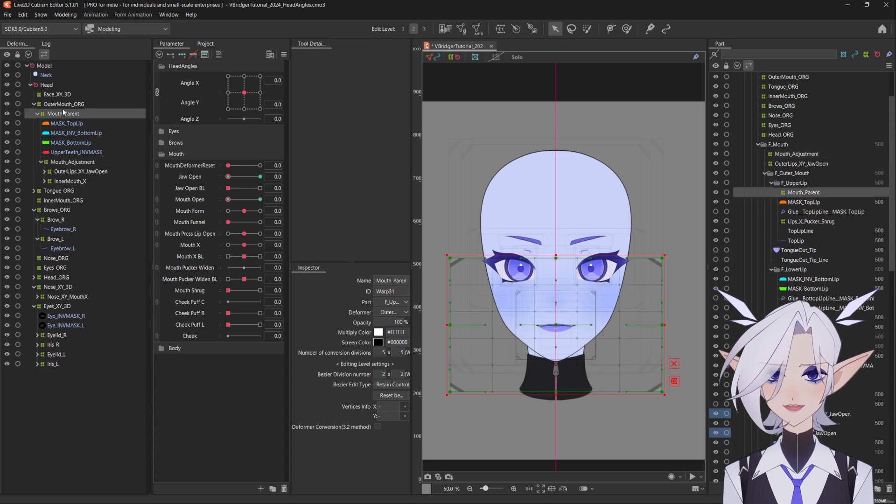
ctrl+click(64, 162)
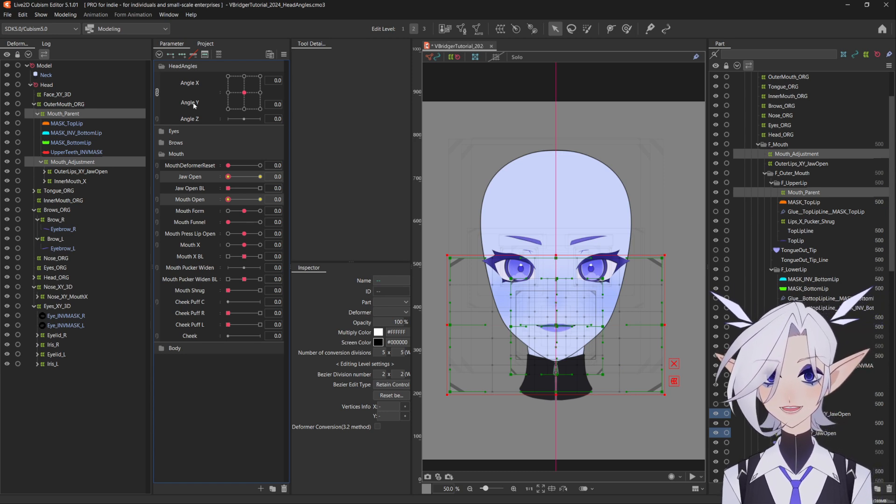
Move the three lip masks and UpperTeeth_INVMASK into Mouth_Adjustment and reparent Mouth_Adjustment directly under OuterMouth_ORG.
click(60, 153)
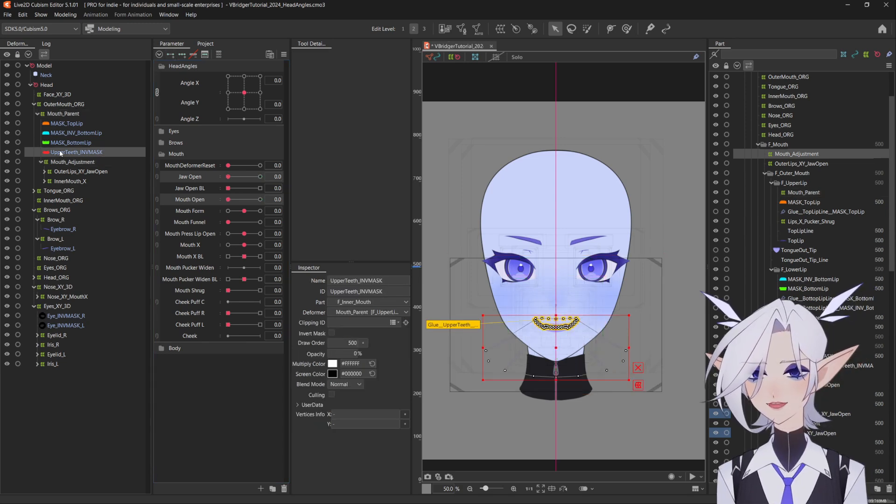
shift+click(65, 123)
drag(66, 124, 64, 162)
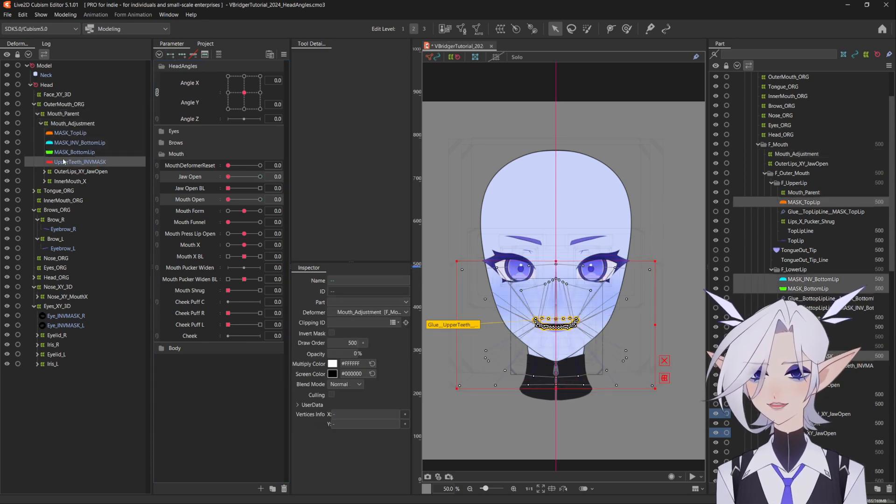
drag(62, 123, 56, 109)
Delete the empty Mouth_Parent deformer and give Mouth_Adjustment keys on Jaw Open and Mouth Open.
click(61, 182)
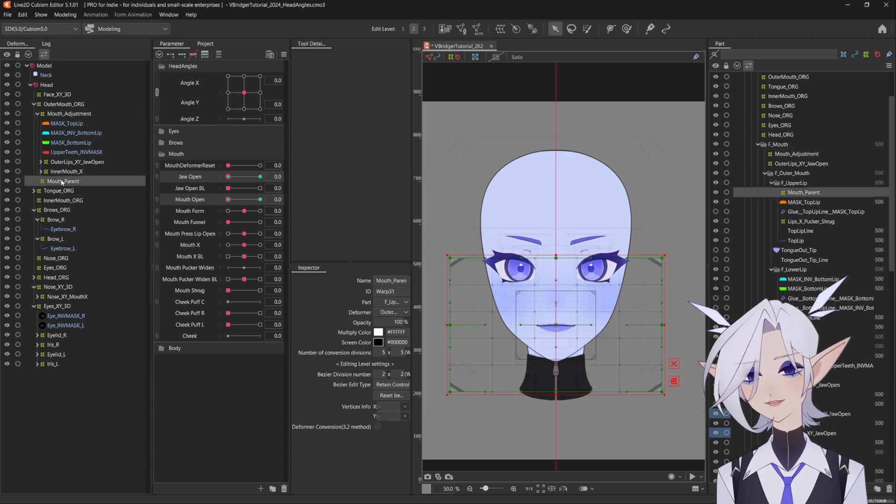
key(Delete)
click(65, 114)
mouse_move(228, 199)
mouse_down()
mouse_move(265, 181)
mouse_move(245, 185)
mouse_move(261, 184)
mouse_move(248, 206)
mouse_move(288, 188)
mouse_move(224, 182)
mouse_up()
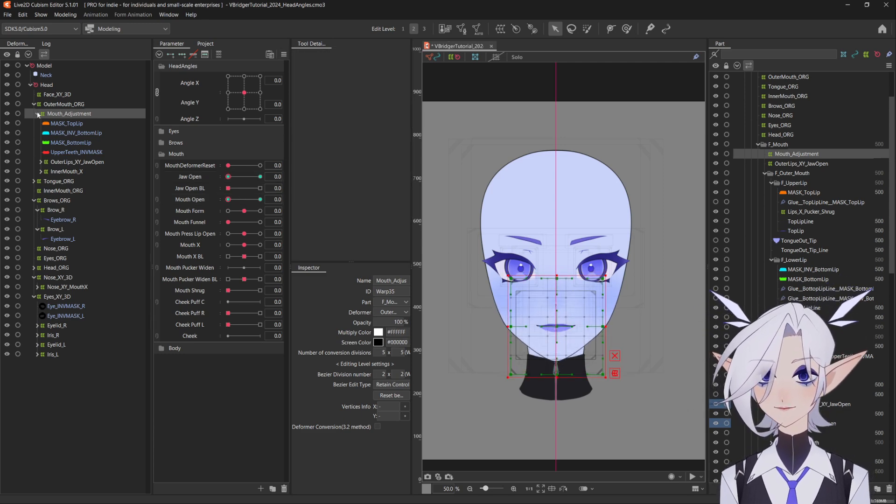
Create a warp deformer named Mouth_XY_3D as parent of Mouth_Adjustment, with 2 × 2 Bezier and 5 × 5 conversion divisions.
click(37, 114)
click(500, 28)
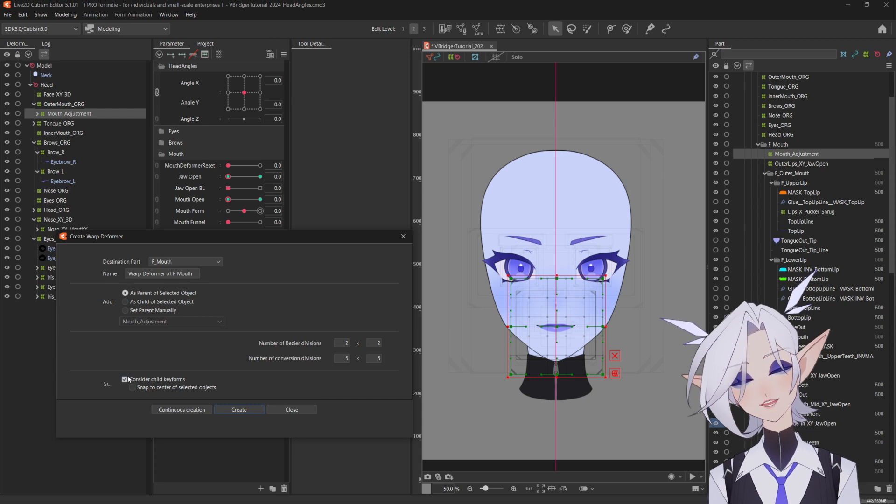
drag(193, 274, 128, 274)
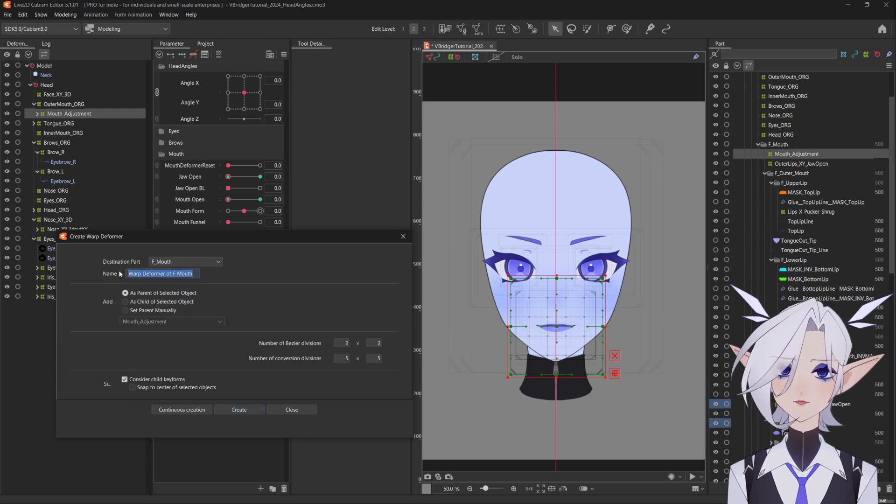
text(Mouth_X)
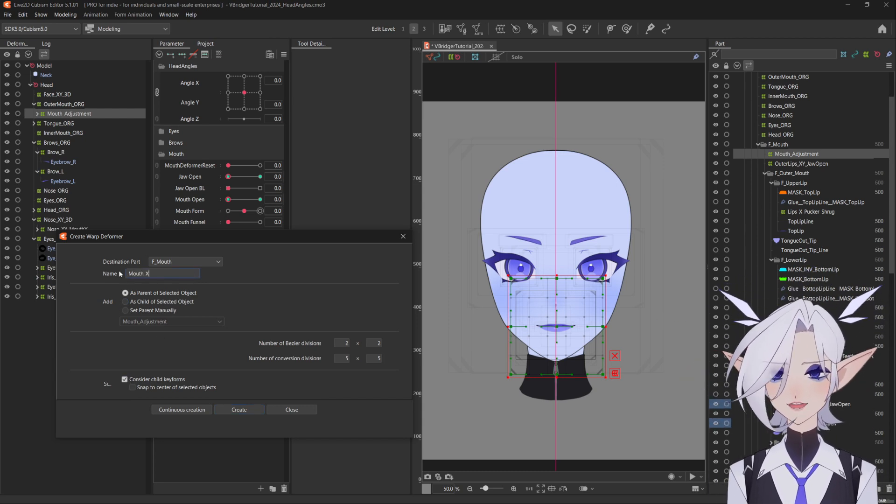
text(Y_3D)
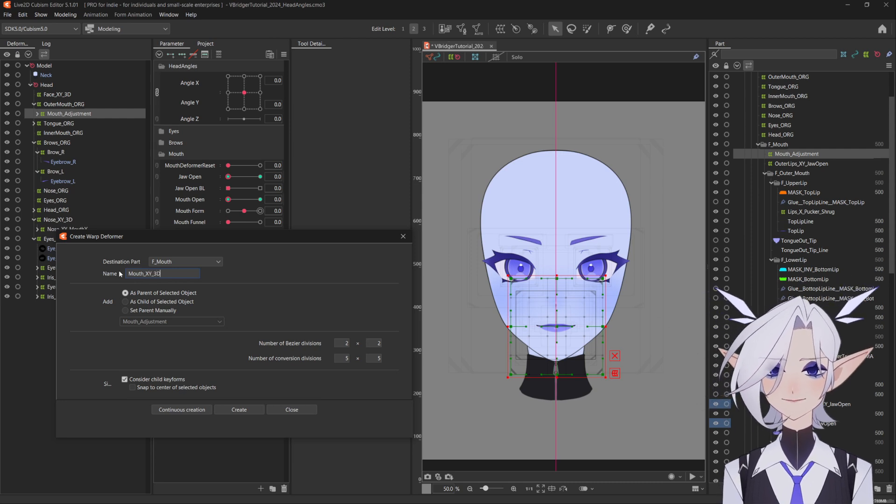
click(205, 409)
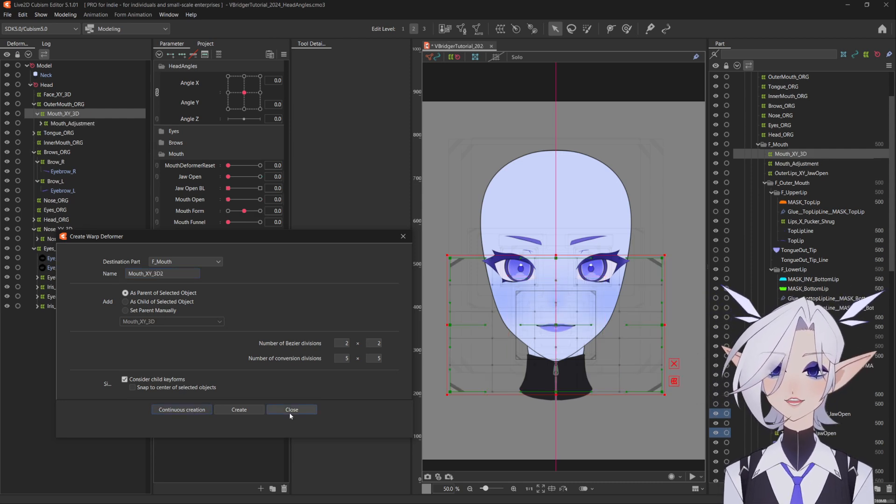
click(291, 409)
Shrink Mouth_XY_3D around the lower face, checking its fit with Jaw Open and Mouth Open at 1.0 and resetting both.
click(70, 123)
click(260, 200)
click(260, 177)
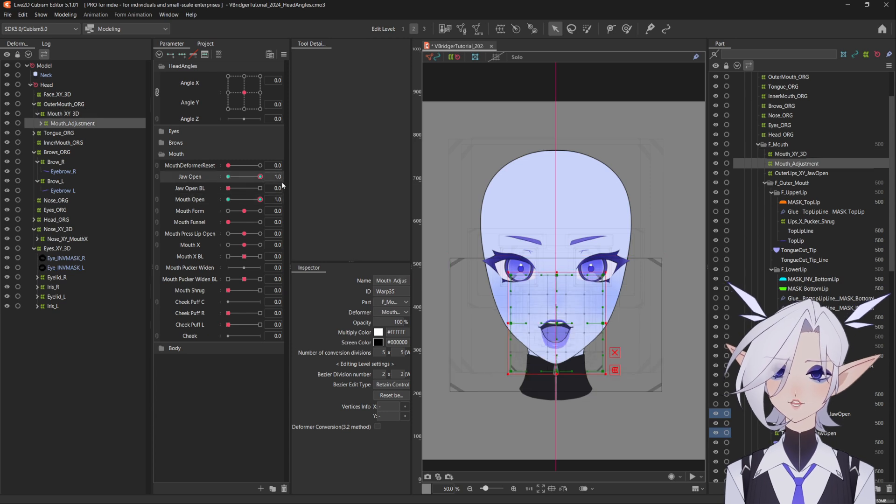
click(61, 114)
drag(665, 395, 642, 383)
click(227, 200)
click(228, 176)
drag(626, 325, 624, 325)
drag(556, 383, 555, 381)
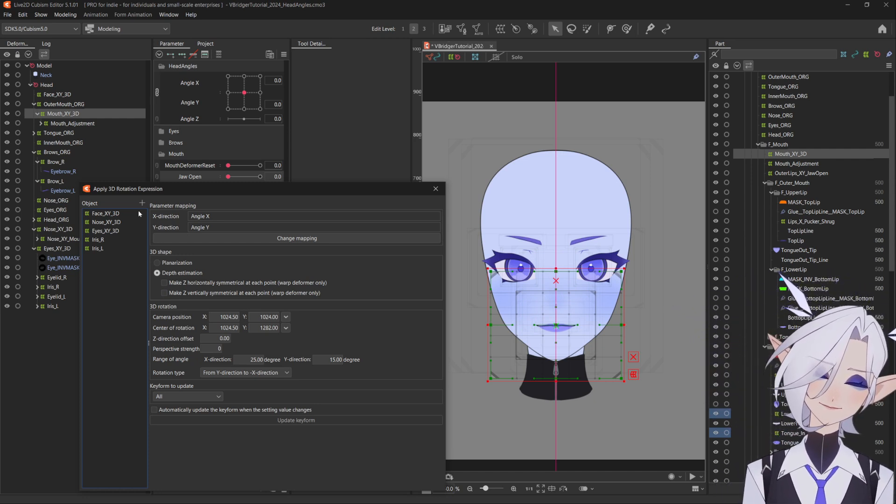
Add Mouth_XY_3D to the Apply 3D Rotation Expression objects and generate its Angle X/Y keyforms with Planarization.
click(142, 203)
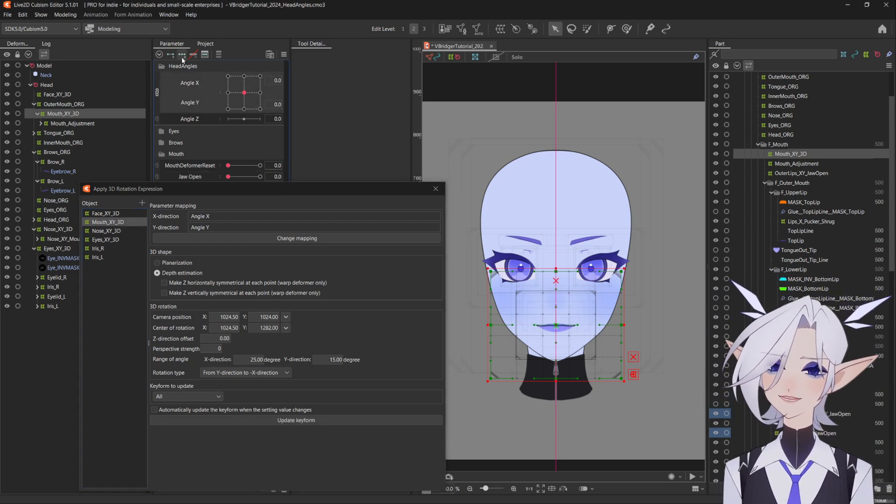
click(157, 263)
click(282, 419)
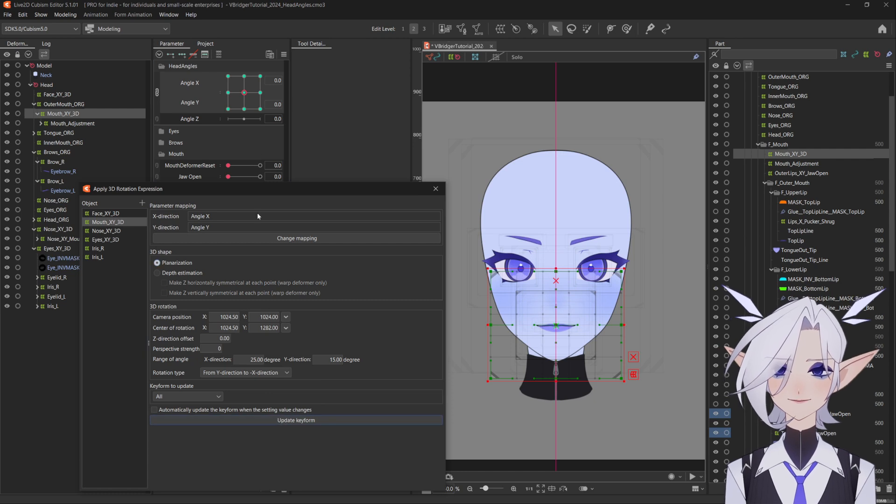
Shift Mouth_XY_3D sideways at Angle X 30 to match the turned face and update its keyforms with Depth estimation.
click(260, 92)
click(157, 273)
click(296, 421)
drag(556, 322, 579, 324)
click(304, 422)
Preview the mouth's rotation across Angle X and Angle Y, then return both to neutral.
drag(257, 94, 227, 113)
drag(211, 149, 225, 85)
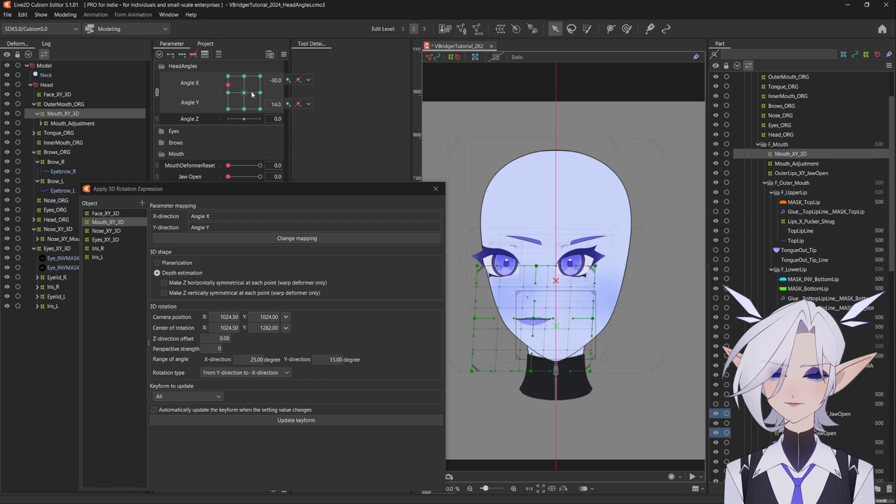
click(248, 95)
Create a Brows_XY_3D warp deformer as parent of Brow_R and Brow_L, 10 × 5 conversion divisions, and enlarge it from forehead to eyes.
click(53, 162)
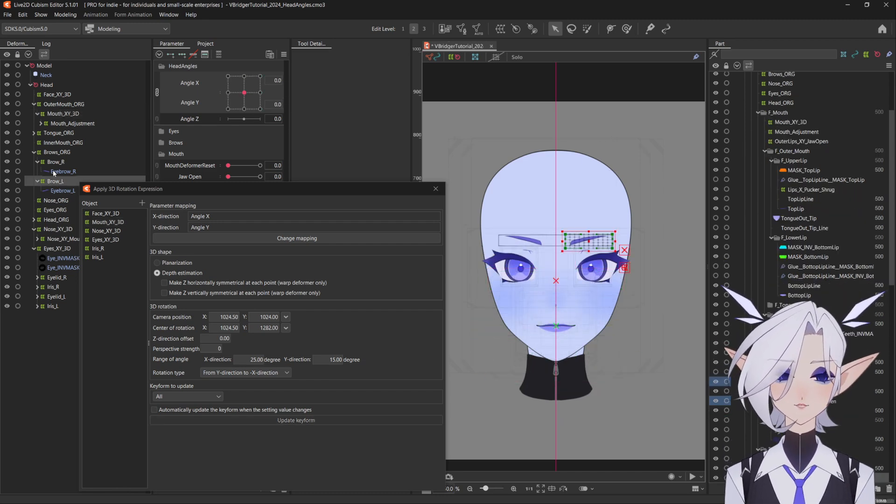
click(500, 29)
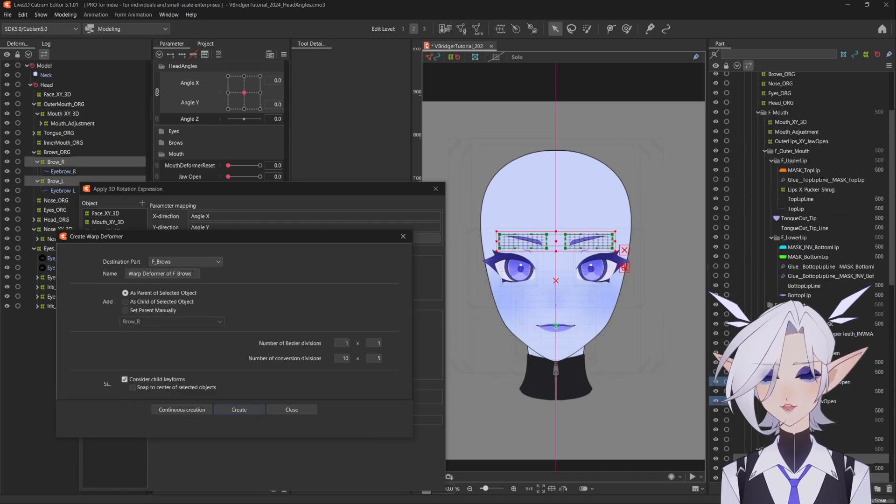
drag(191, 274, 120, 272)
text(Brow)
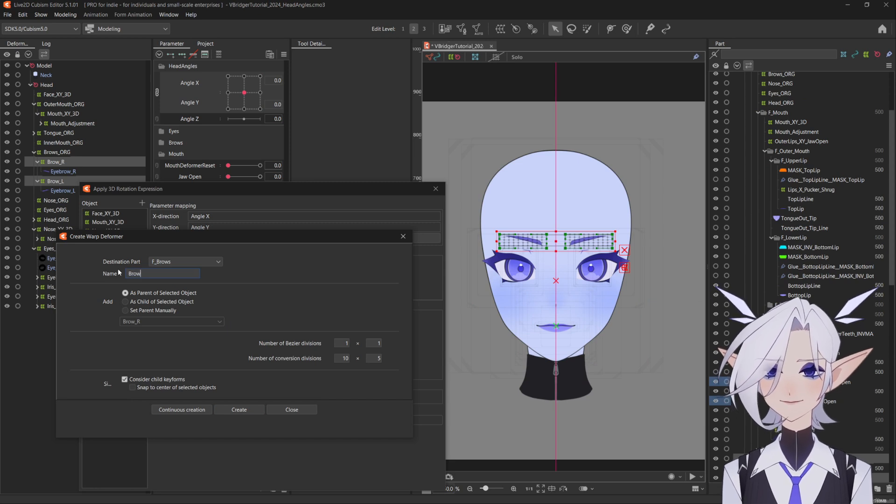
text(s_XY_3D)
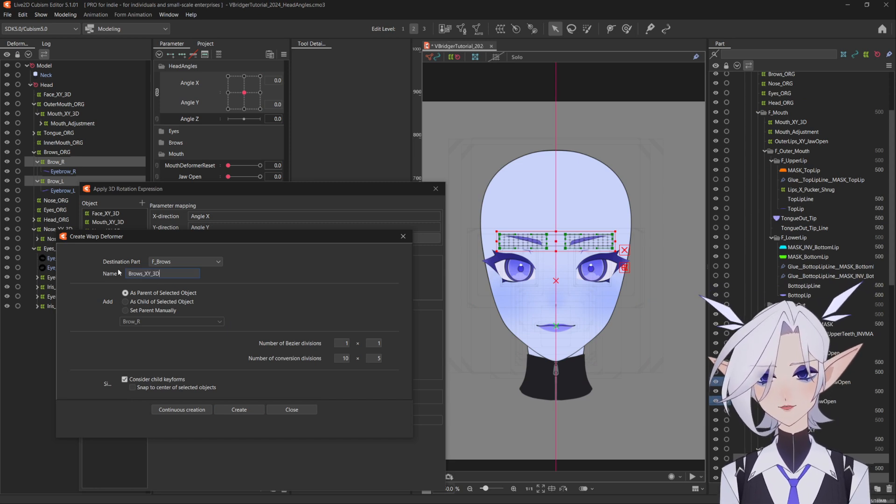
click(189, 410)
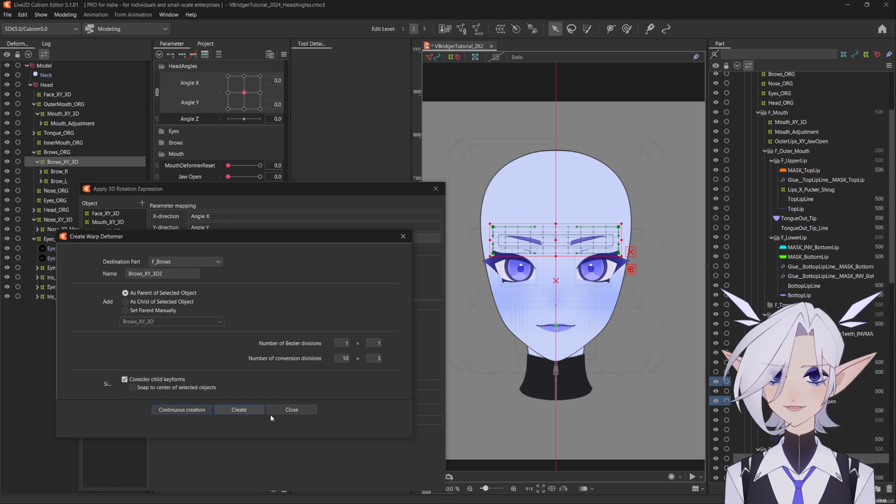
click(291, 412)
drag(556, 255, 556, 278)
drag(622, 241, 641, 243)
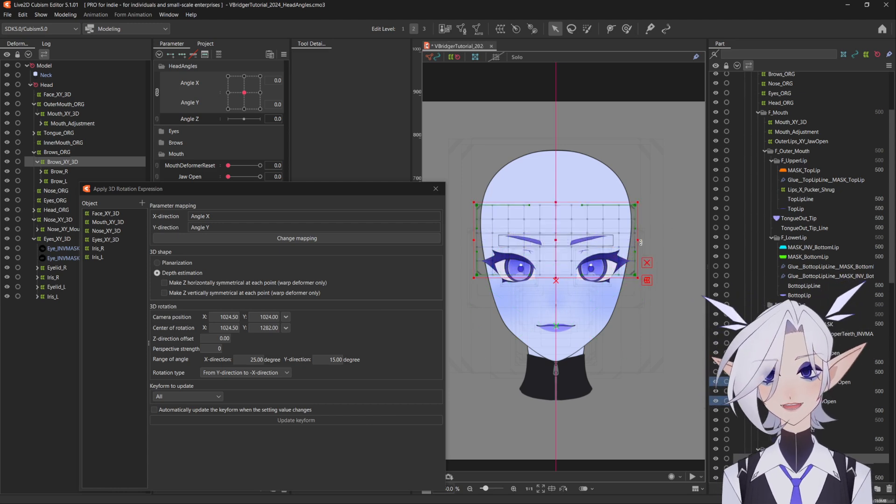
Add Brows_XY_3D to the 3D rotation objects and move it and Mouth_XY_3D directly under Head.
click(142, 203)
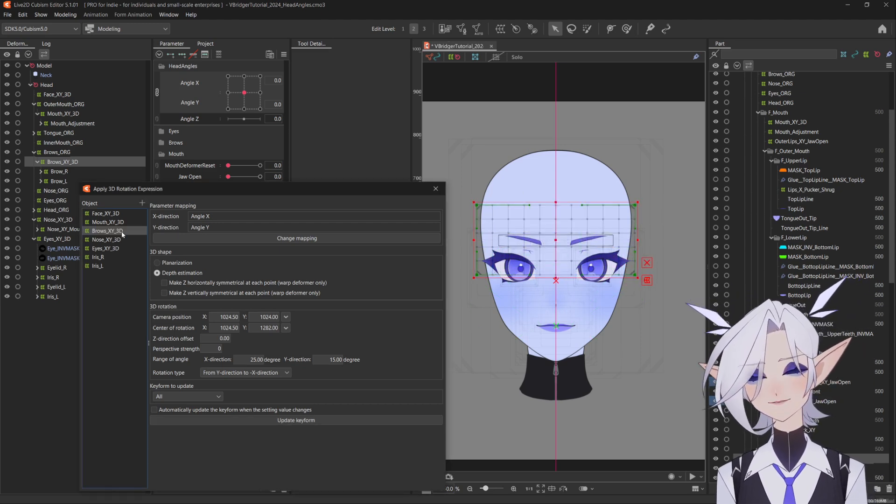
drag(53, 163, 48, 86)
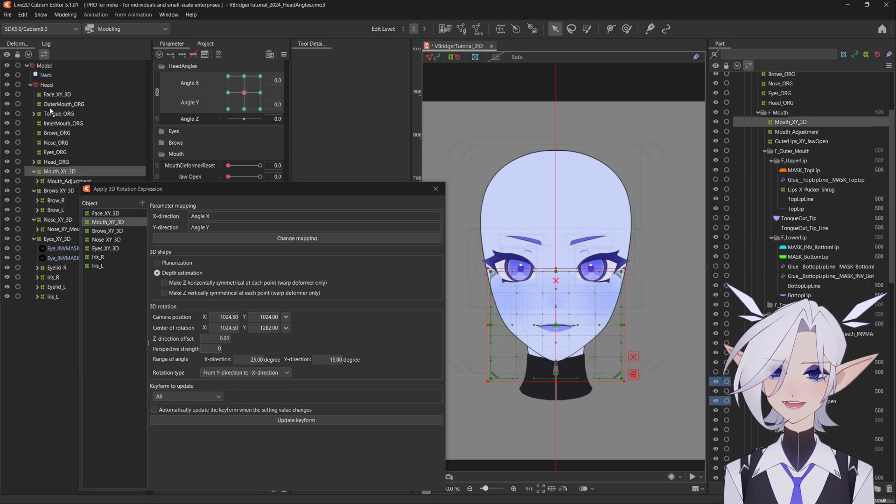
Generate the Angle X/Y keyforms of Brows_XY_3D with Planarization, adding three keys to each parameter.
click(57, 191)
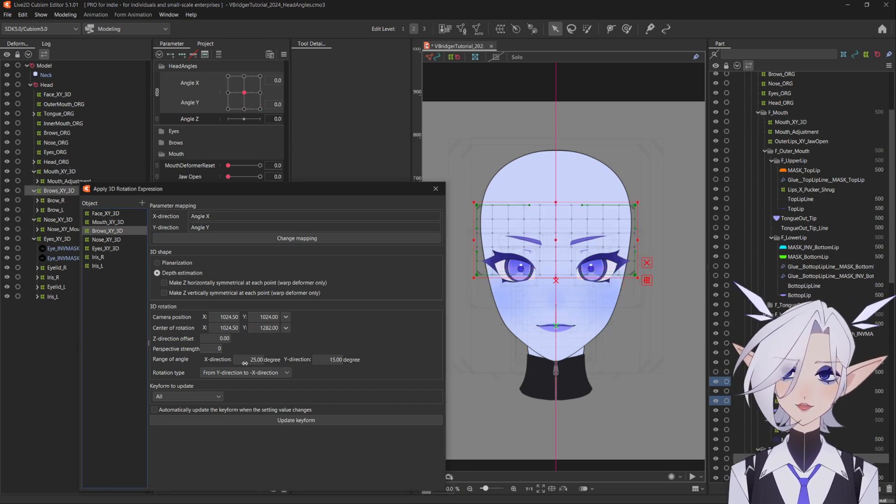
click(178, 263)
click(280, 420)
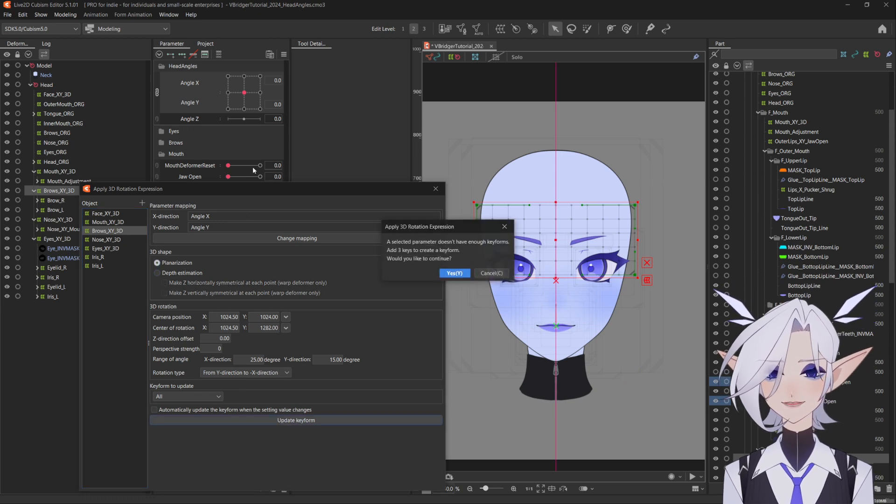
click(454, 275)
Shift Brows_XY_3D sideways at Angle X 30, update its keyforms with Depth estimation, and preview the brow rotation.
click(260, 93)
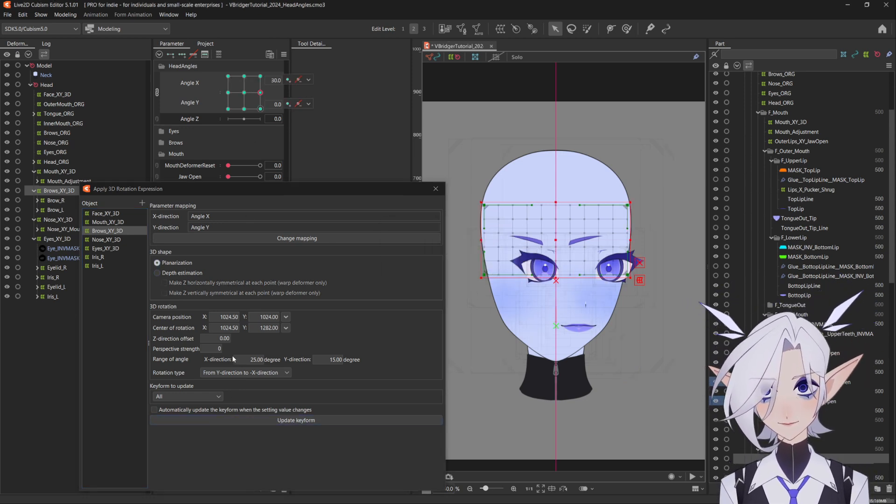
click(176, 273)
click(281, 421)
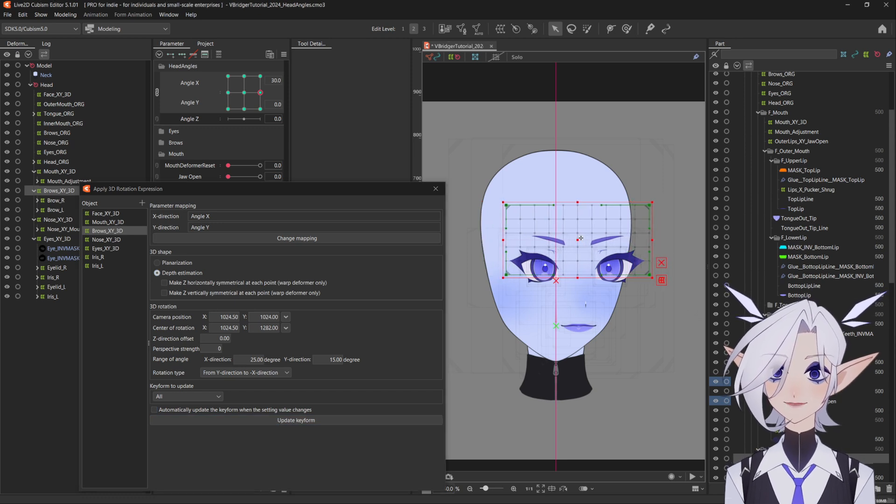
drag(260, 93, 231, 87)
drag(231, 86, 238, 90)
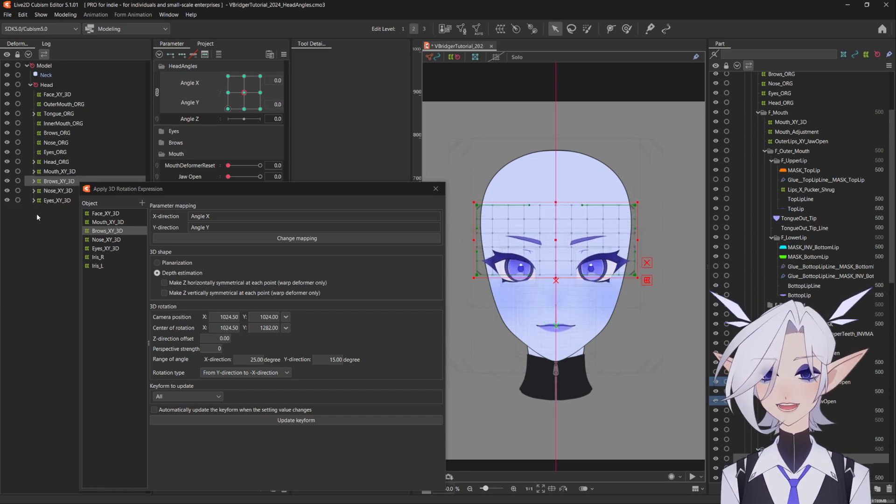
Move Face_Blush and Head_XY_JawOpen from Head_ORG into Face_XY_3D.
click(54, 163)
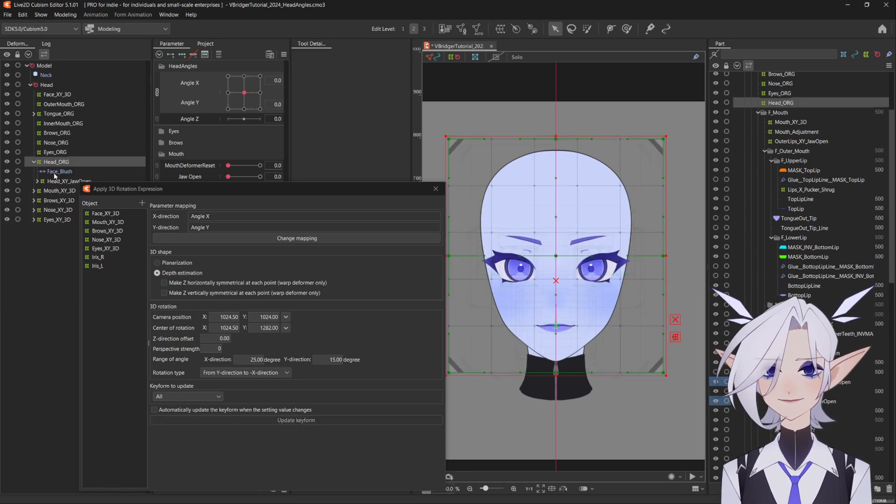
click(53, 182)
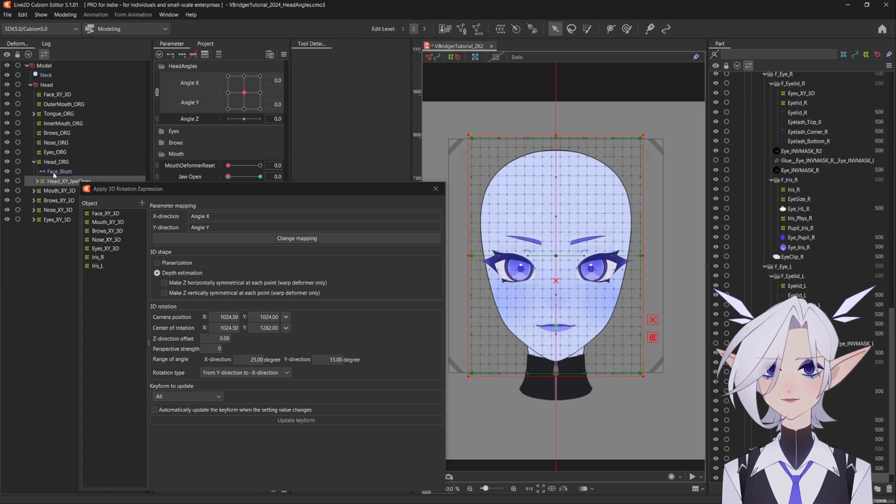
click(54, 172)
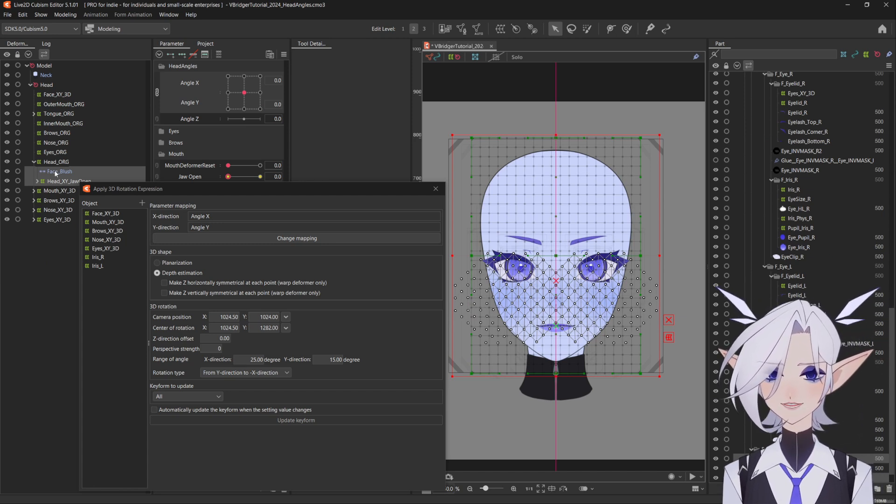
click(52, 96)
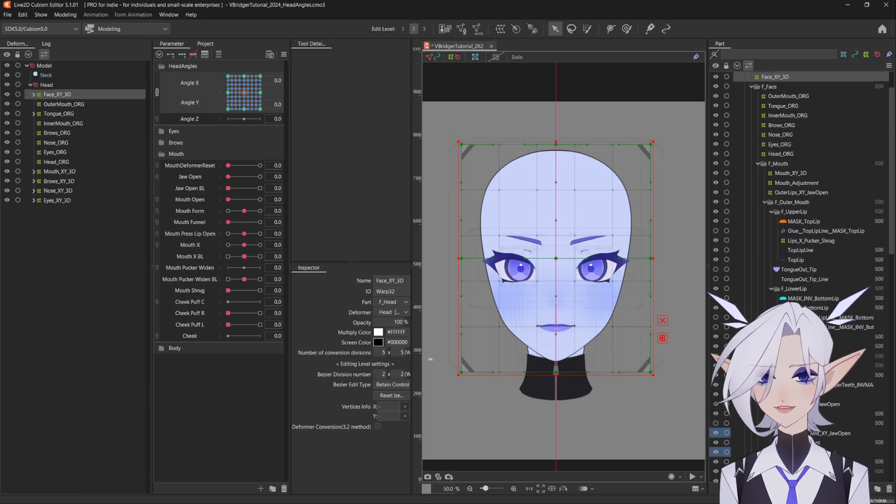
Increase the conversion divisions of Face_XY_3D and update its keyforms with Depth estimation, shifting it sideways at Angle X 30.
mouse_move(383, 353)
mouse_down()
mouse_move(414, 353)
mouse_move(381, 353)
mouse_up()
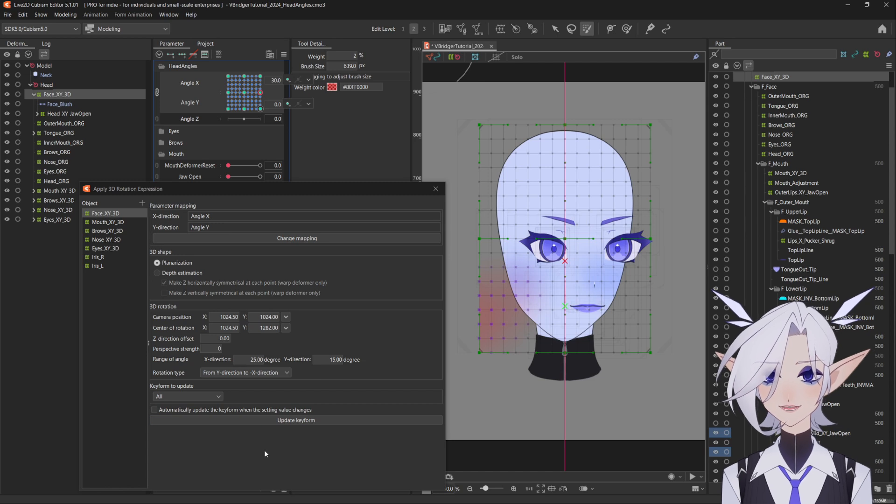
click(161, 273)
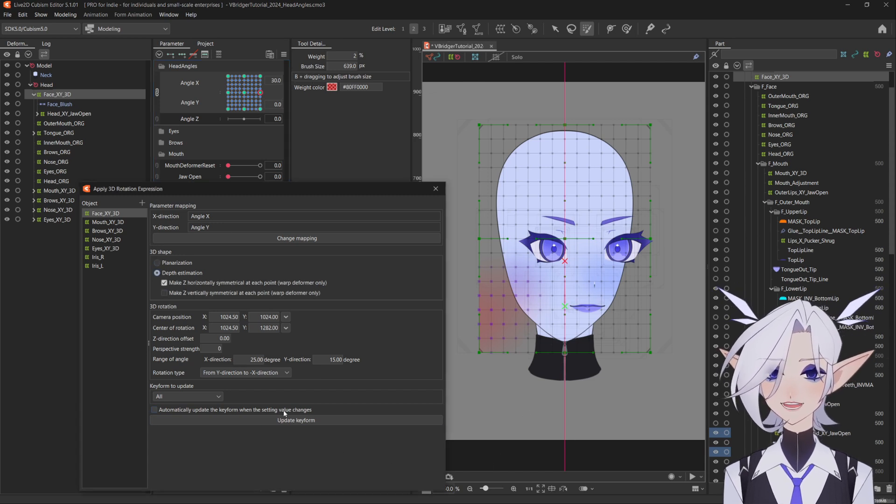
drag(563, 241, 584, 240)
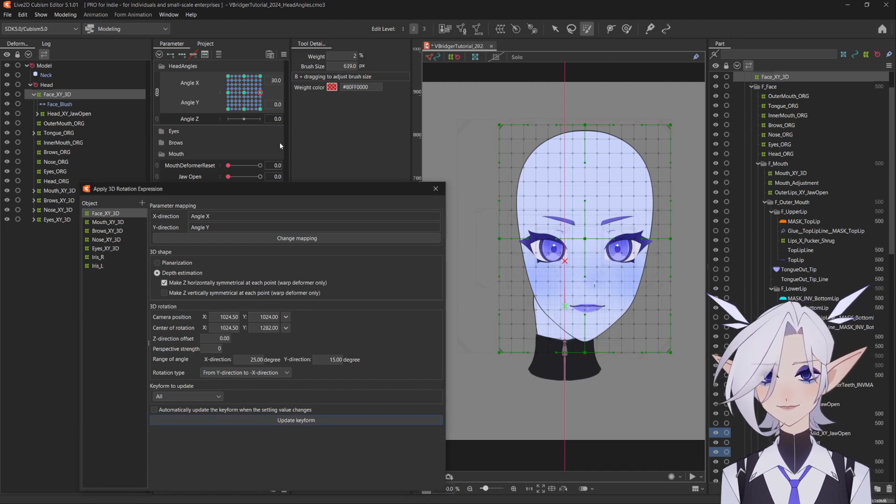
drag(261, 93, 236, 94)
Group the Face, Mouth, Brows, Nose and Eyes _XY_3D deformers into a new part named 3D_Deformers.
click(52, 172)
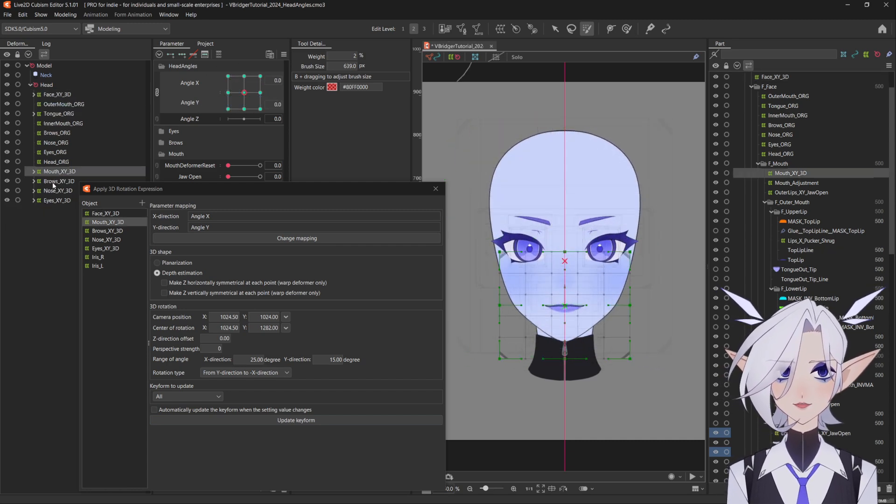
ctrl+click(48, 181)
ctrl+click(51, 200)
ctrl+click(47, 191)
ctrl+click(58, 96)
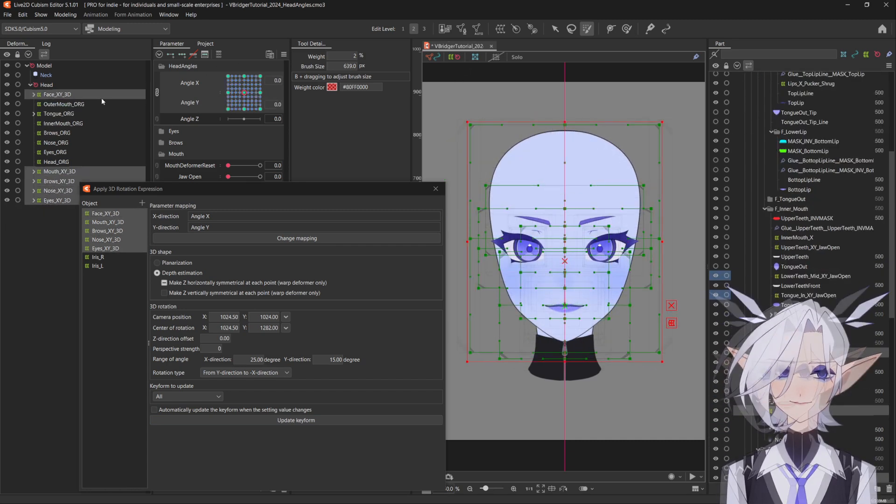
click(877, 489)
text(3D_Deformers)
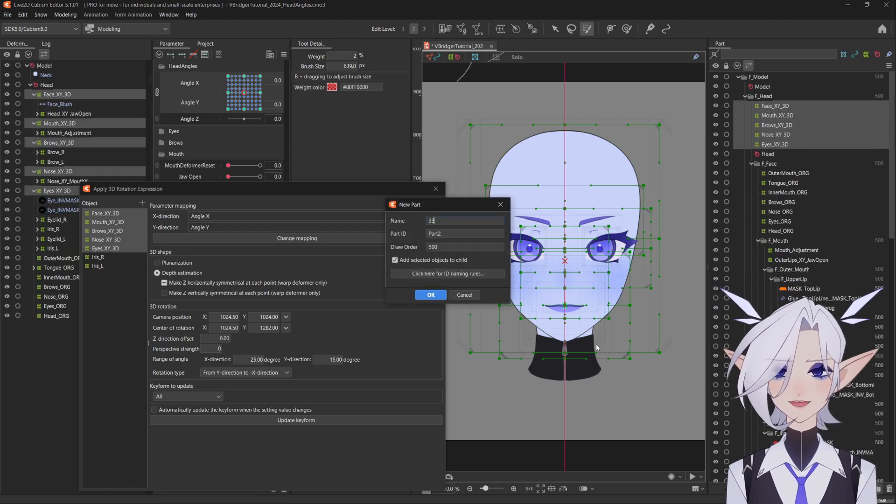
click(438, 295)
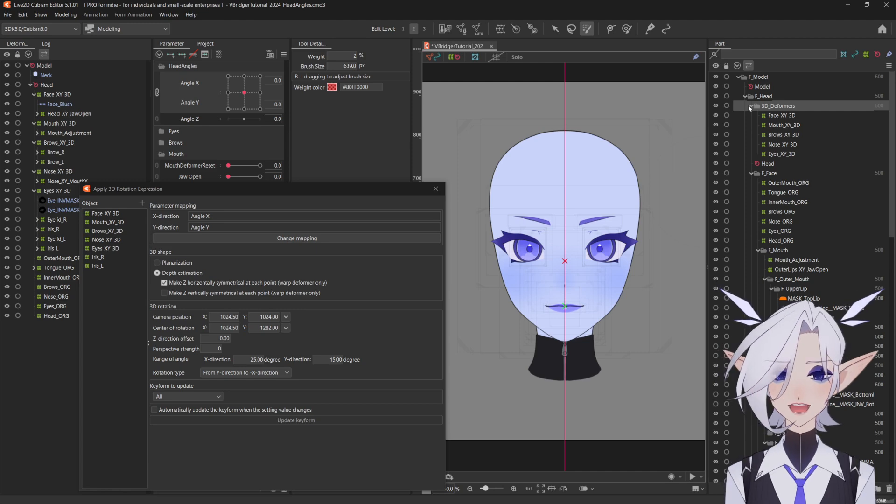
Delete the OuterMouth, InnerMouth, Brows, Nose, Eyes and Head _ORG deformers, keeping Tongue_ORG.
click(58, 143)
ctrl+click(58, 162)
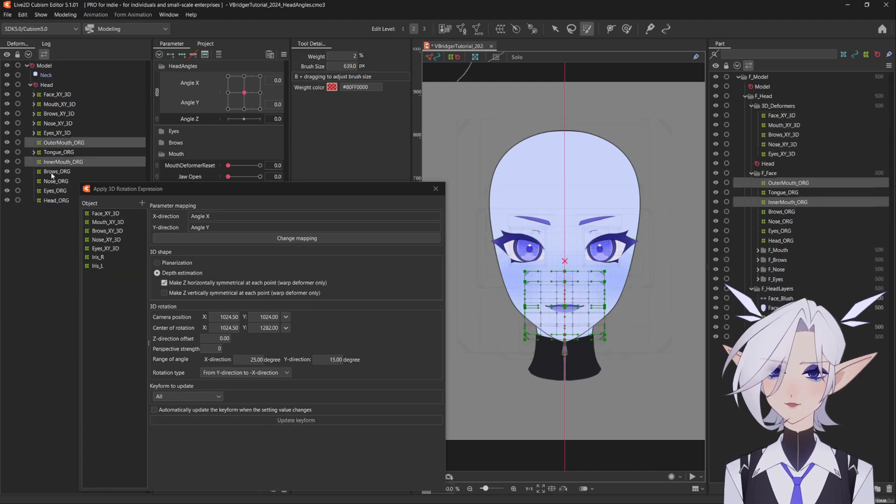
ctrl+click(51, 171)
ctrl+click(54, 181)
ctrl+click(55, 191)
ctrl+click(56, 200)
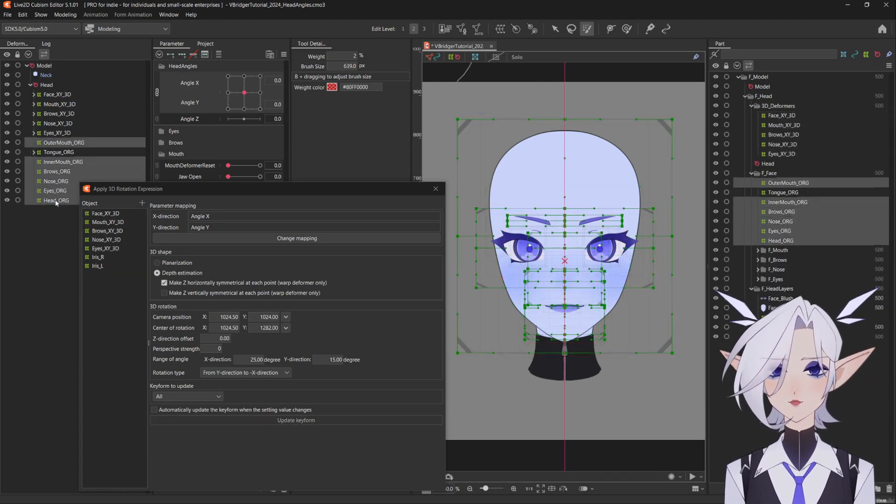
key(Delete)
Apply Extended Interpolation to the Face, Mouth, Brows, Nose and Eyes _XY_3D deformers, using Ellipse Interpolation with 3 points.
click(59, 134)
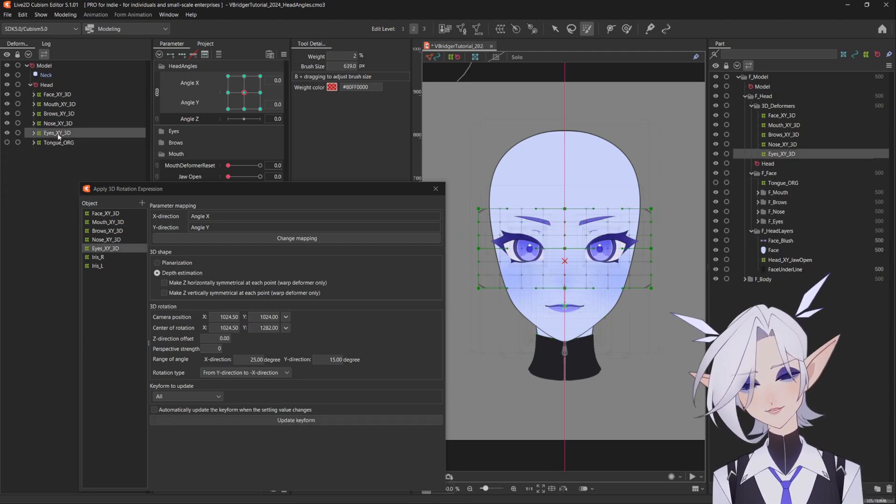
shift+click(53, 99)
click(284, 54)
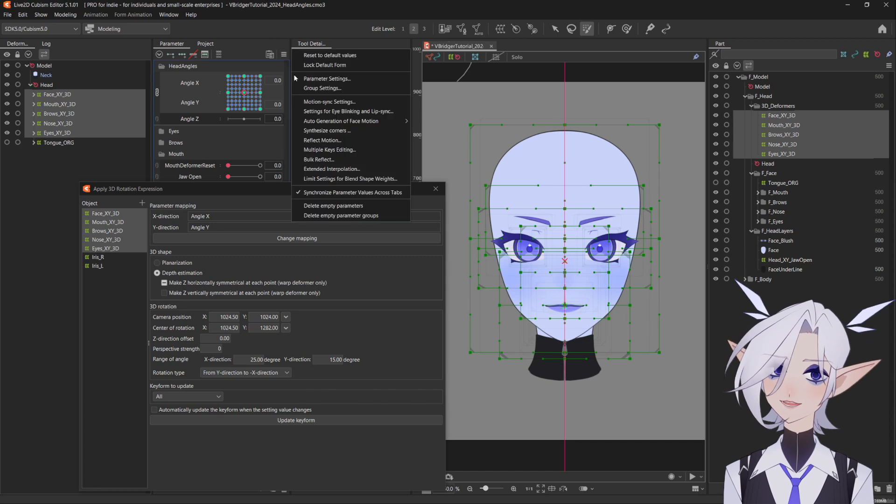
click(327, 169)
click(299, 96)
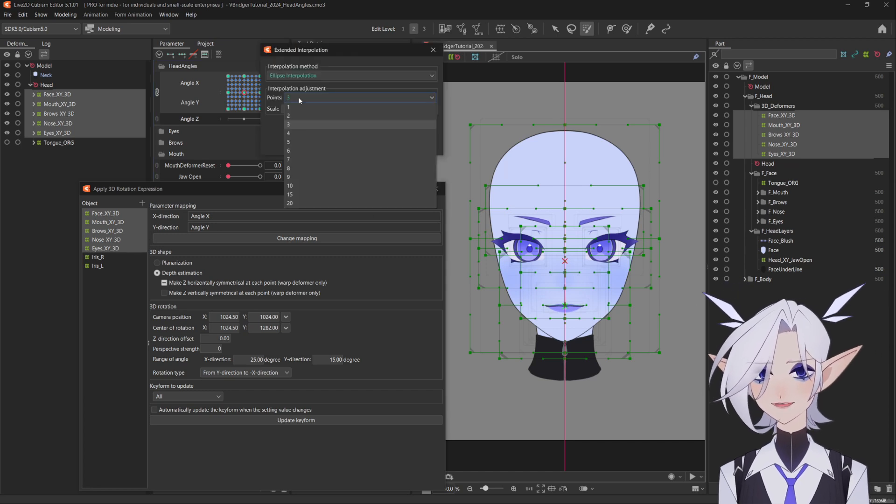
click(295, 124)
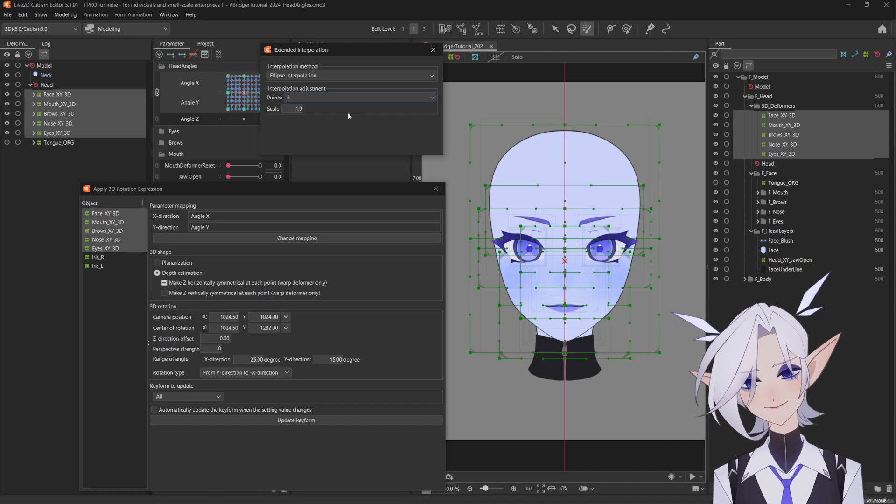
click(436, 51)
mouse_move(243, 92)
mouse_down()
mouse_move(235, 115)
mouse_move(243, 82)
mouse_move(244, 91)
mouse_up()
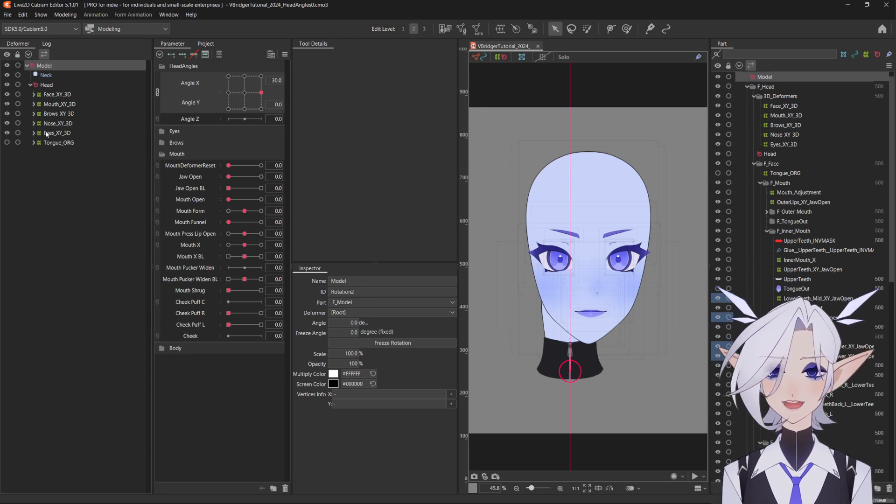
Shift all five _XY_3D deformers further sideways together at Angle X 30 and update their keyforms with Depth estimation.
click(47, 134)
shift+click(64, 94)
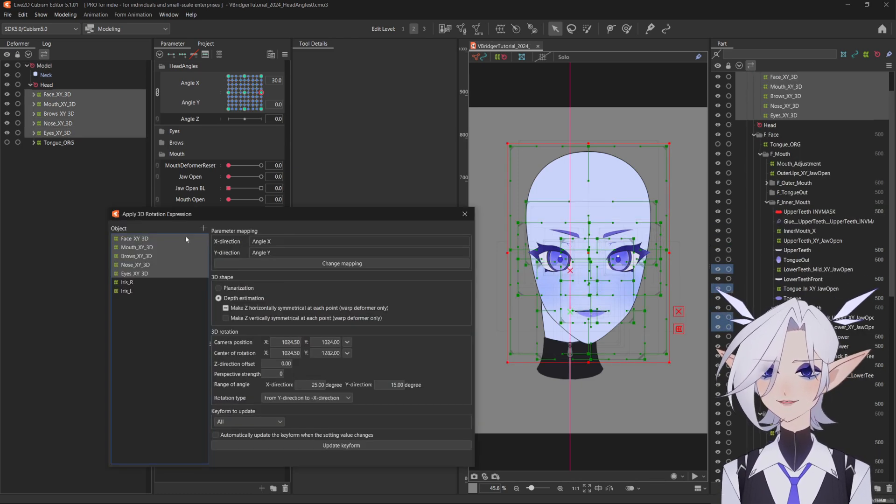
drag(196, 213, 131, 219)
drag(590, 249, 599, 252)
click(266, 453)
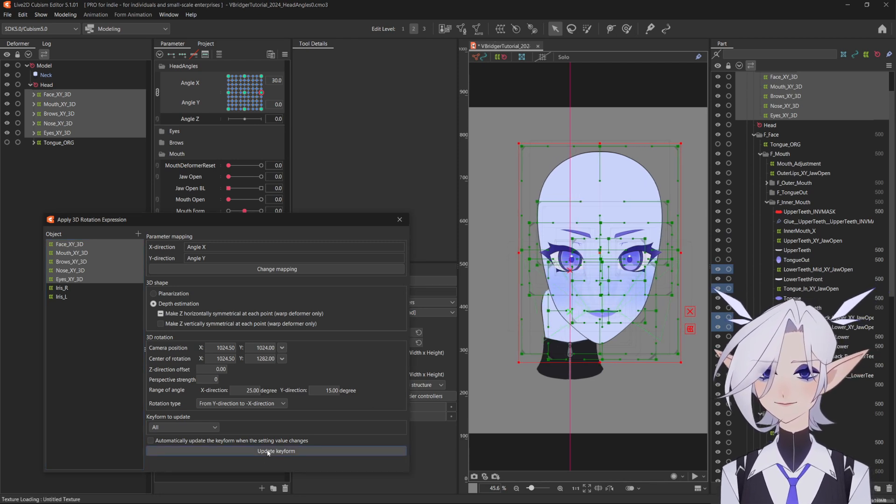
mouse_move(268, 94)
mouse_down()
mouse_move(234, 100)
mouse_move(206, 126)
mouse_move(208, 68)
mouse_move(282, 71)
mouse_move(233, 94)
mouse_move(267, 99)
mouse_move(262, 92)
mouse_up()
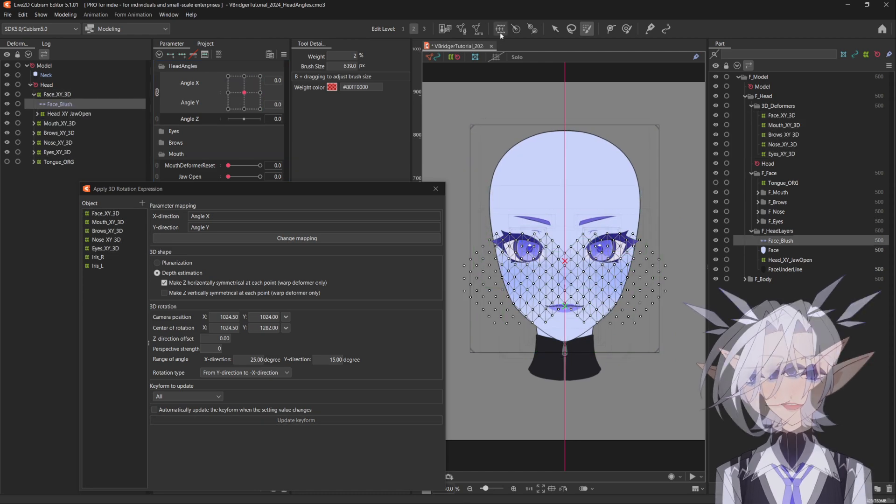
Create a warp deformer named Blush_XY as the parent of Face_Blush.
click(500, 29)
drag(192, 273, 93, 266)
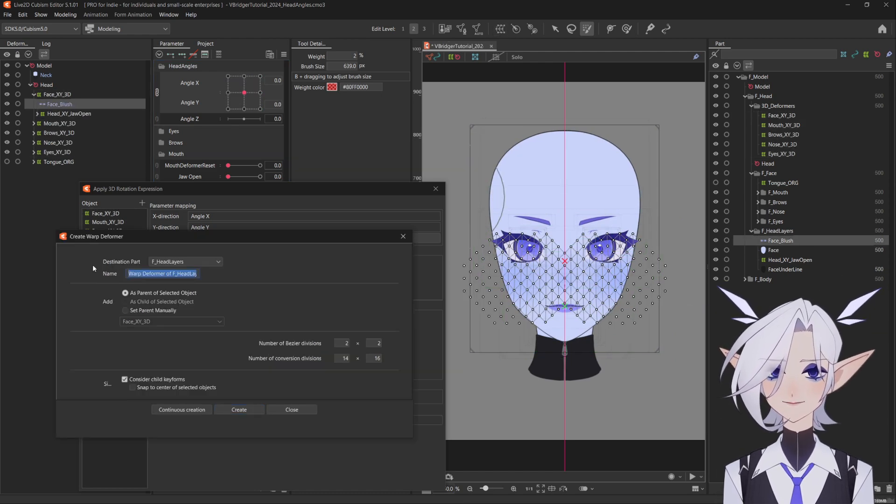
text(Blush_XY)
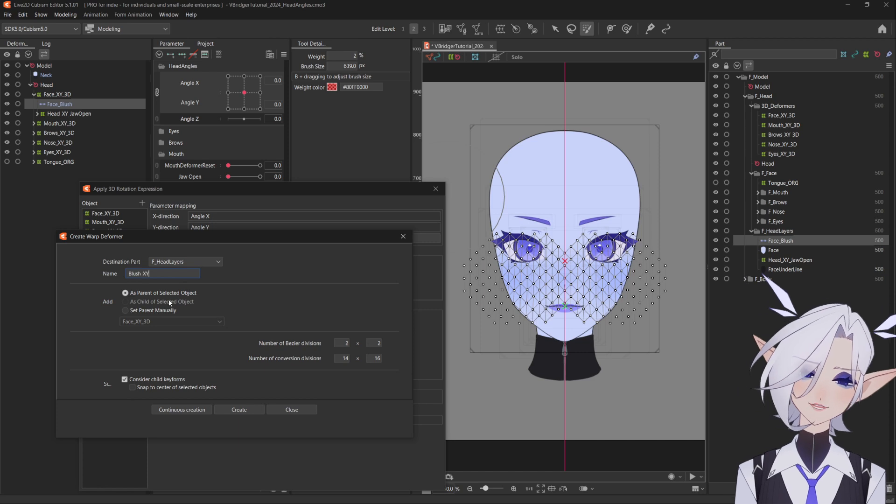
click(204, 410)
Create a warp deformer named Eyes_XY as the parent of Eyelid_R, Iris_R, Eyelid_L and Iris_L.
double_click(57, 152)
click(59, 162)
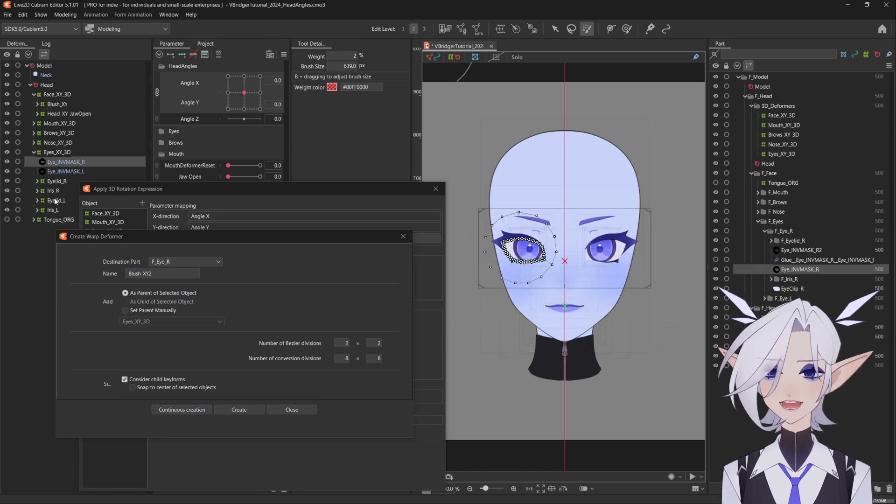
shift+click(52, 210)
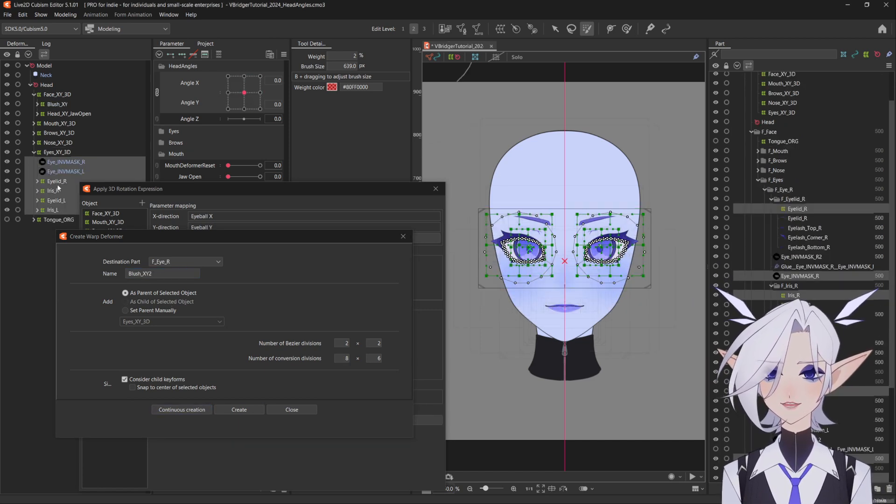
click(57, 182)
shift+click(52, 210)
drag(164, 276, 111, 273)
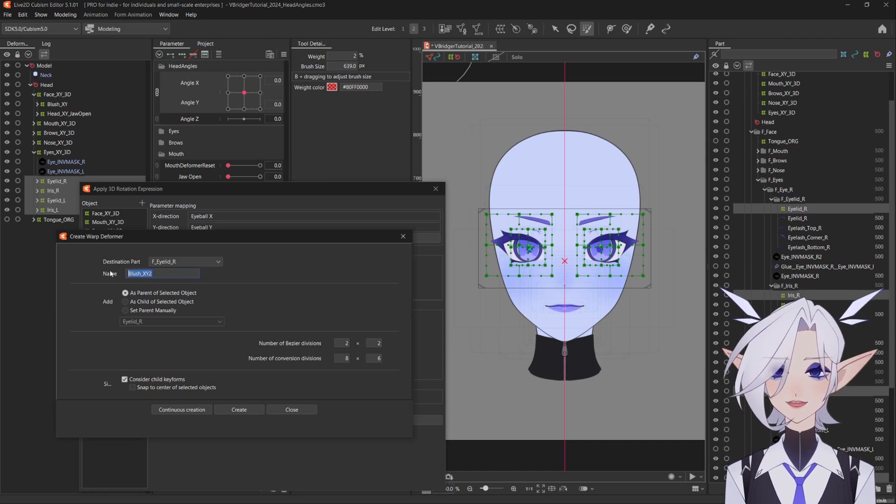
text(Eyes_XY)
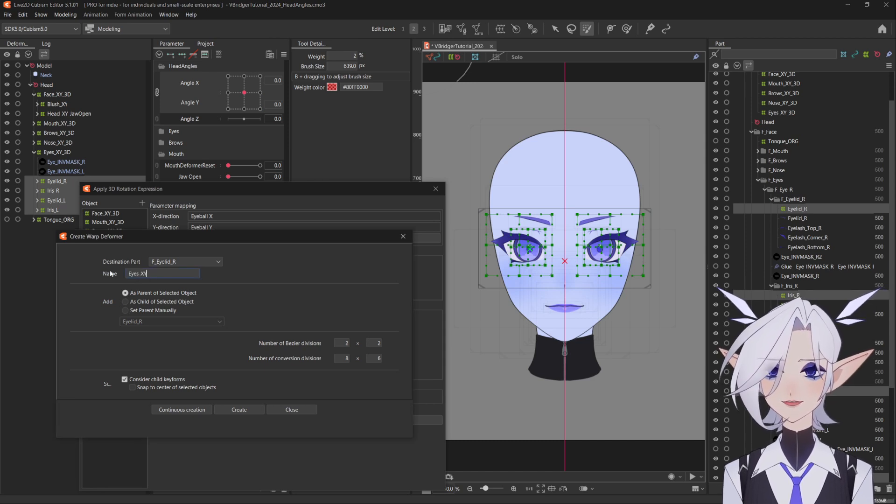
click(181, 411)
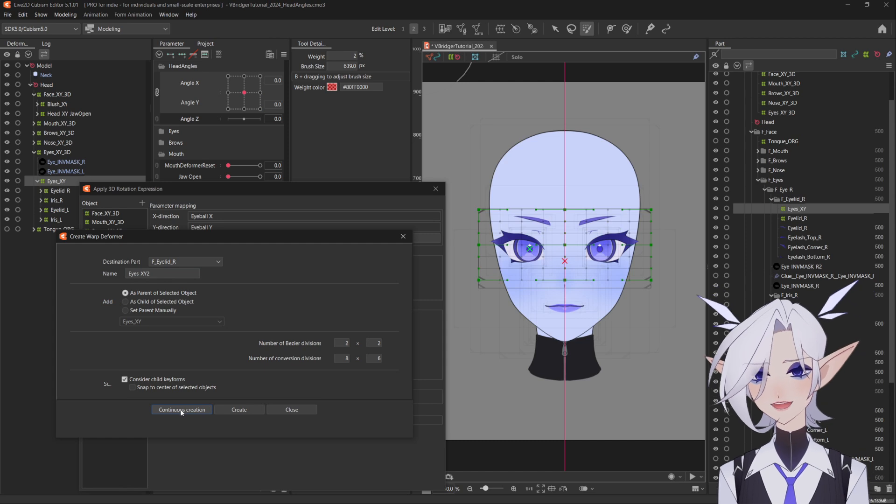
drag(108, 239, 144, 248)
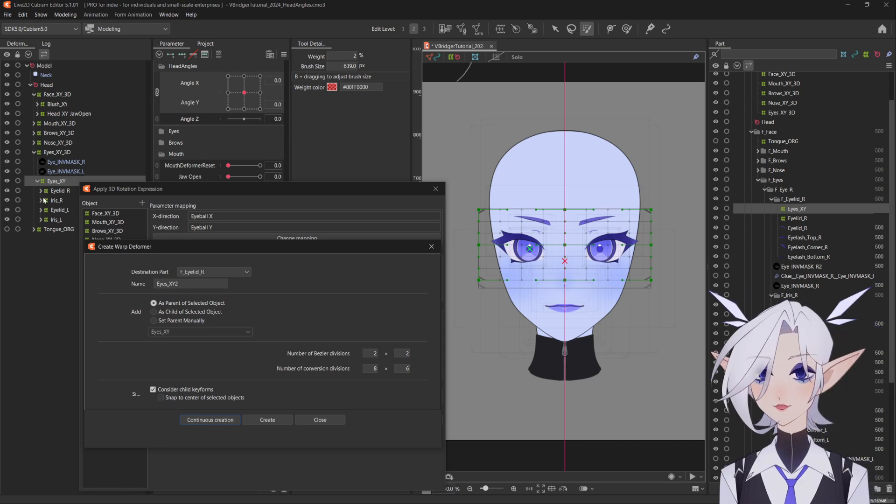
Create a warp deformer named Brows_XY as the parent of Brow_R and Brow_L.
click(34, 142)
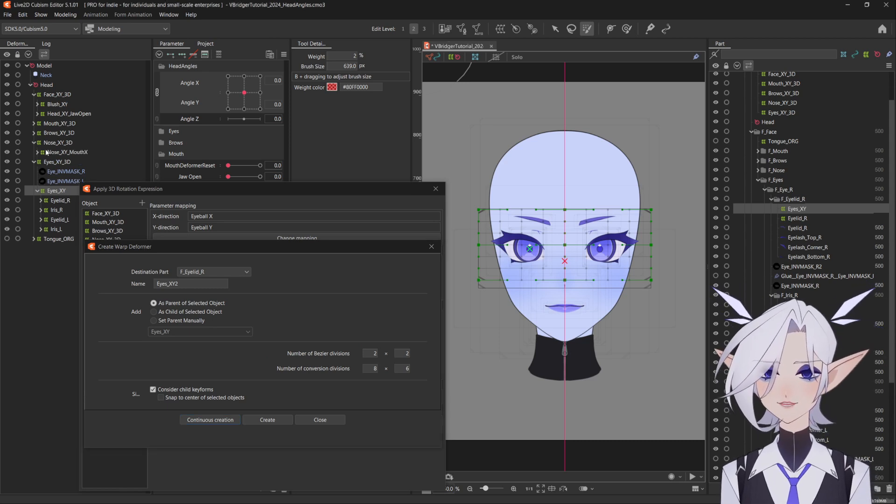
click(33, 133)
click(55, 143)
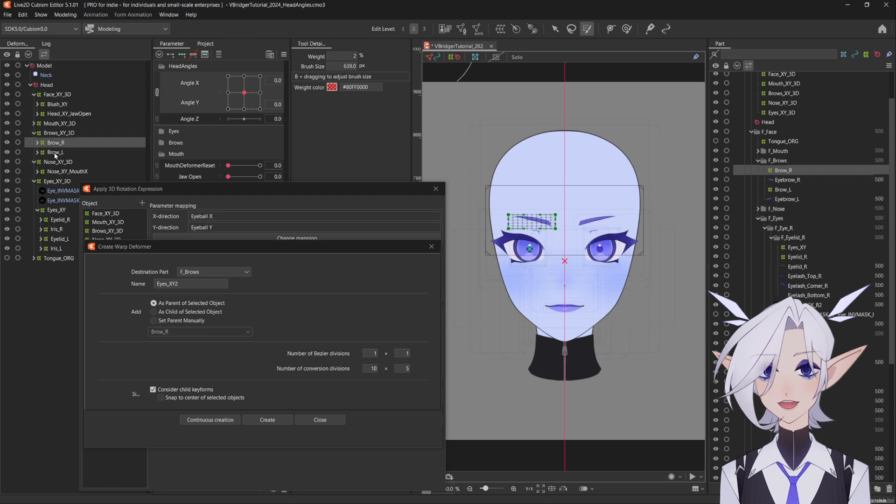
ctrl+click(55, 152)
drag(189, 283, 130, 280)
text(B)
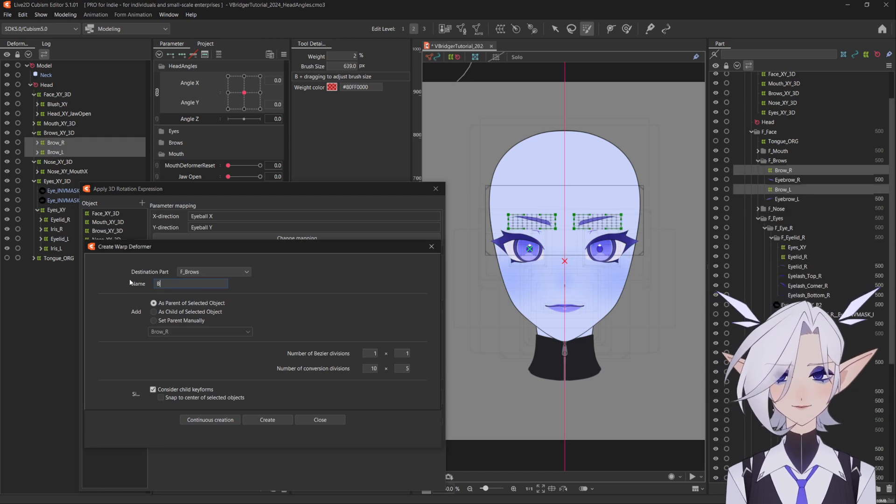
text(rows_XY)
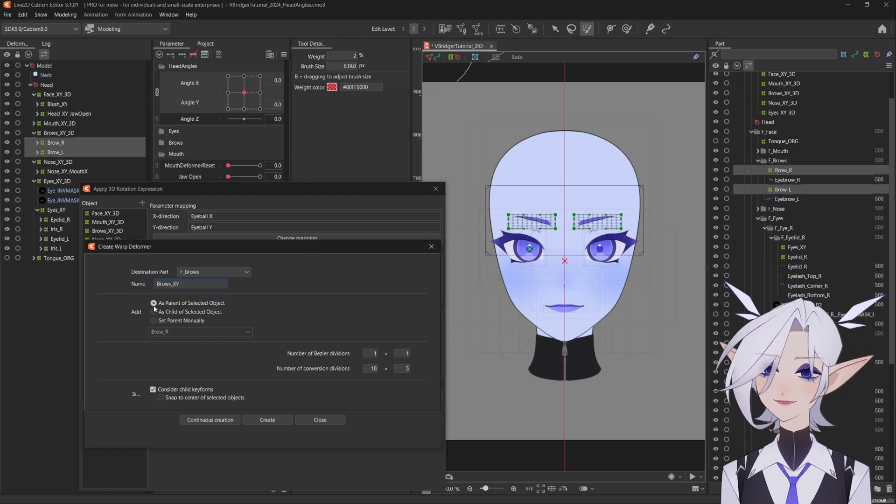
click(214, 419)
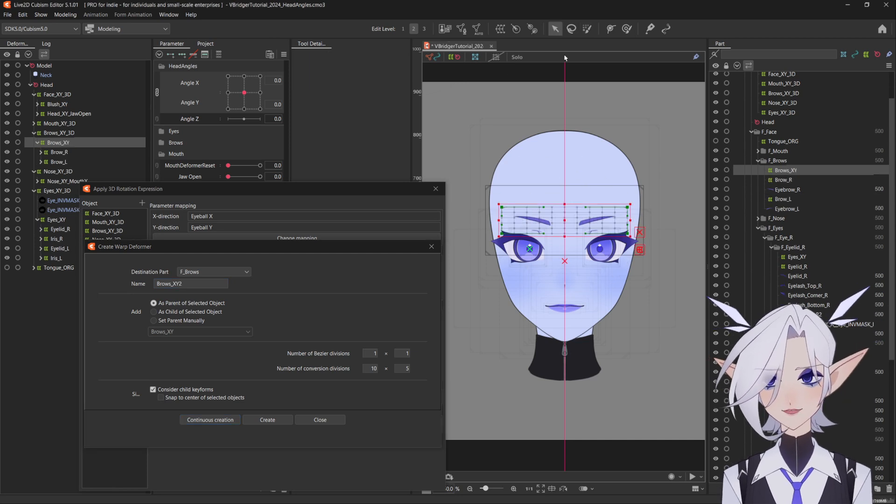
Enlarge Brows_XY in height and width to nearly fill the bounds of Brows_XY_3D.
drag(564, 204, 565, 187)
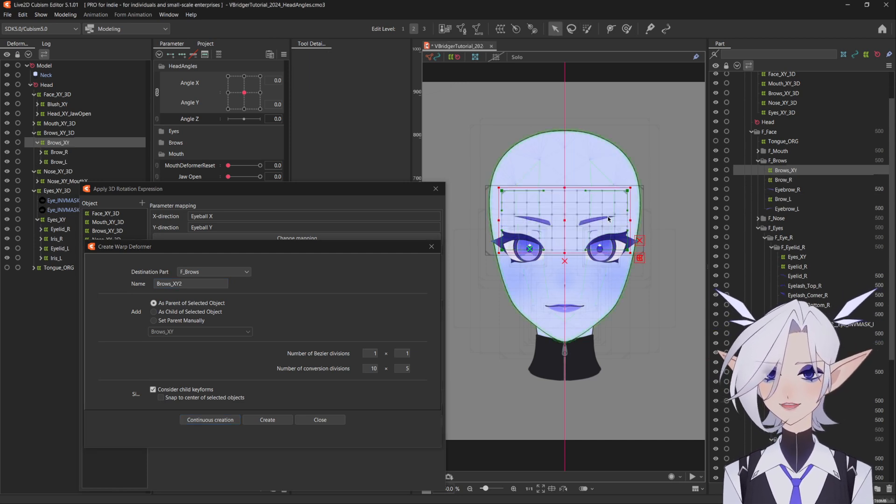
drag(631, 220, 639, 220)
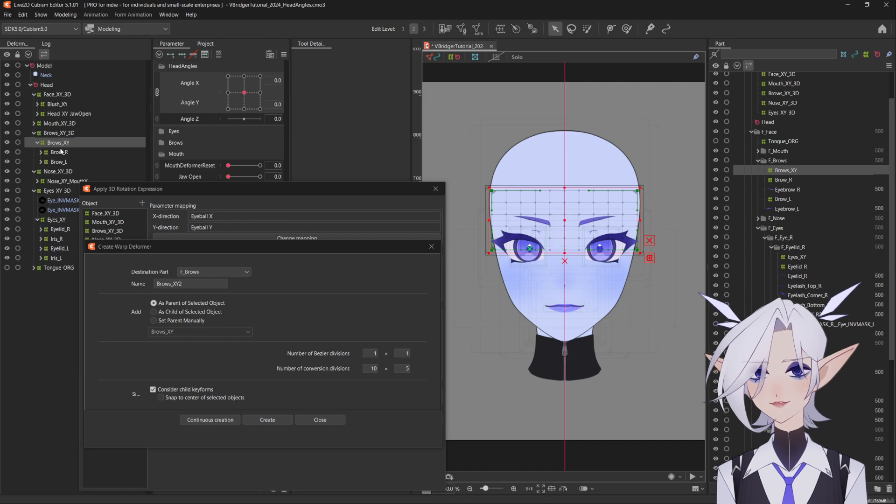
click(36, 132)
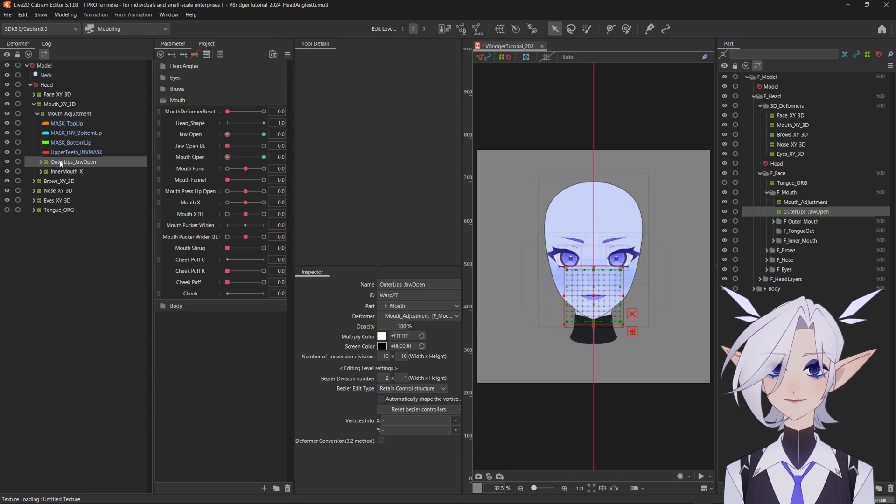
Create a warp deformer named OuterLips_XY_JawOpen as the parent of OuterLips_JawOpen, with child keyforms considered.
click(234, 157)
drag(220, 162, 183, 169)
drag(234, 136, 132, 147)
click(500, 29)
key(ctrl+a)
text(OuterLips_XY_JawOpen)
click(187, 145)
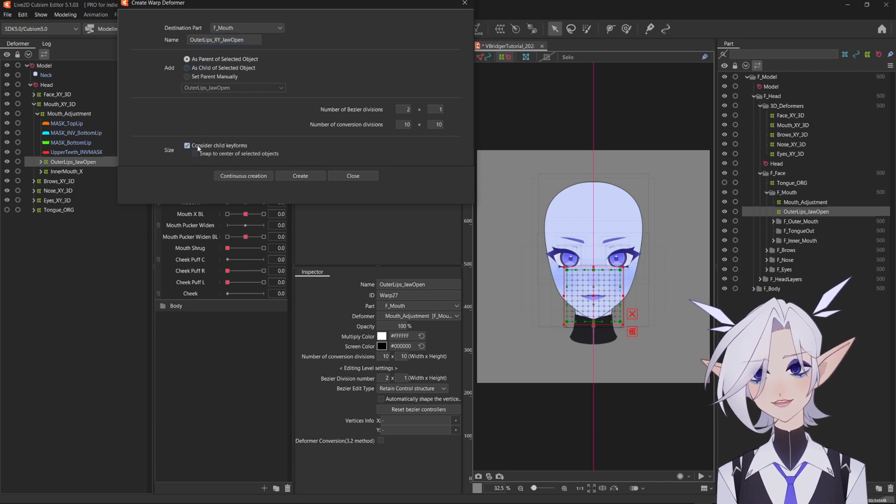
click(245, 177)
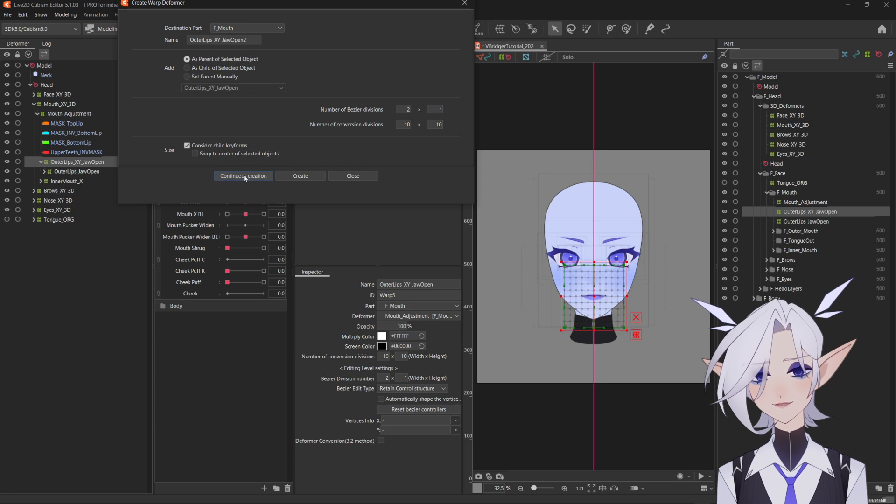
click(348, 175)
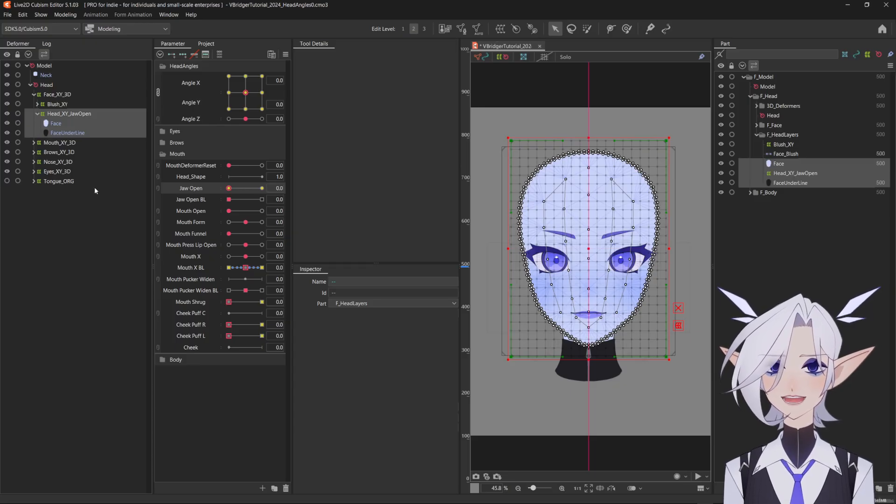
Rename the Head_XY_JawOpen deformer as Head_XY_JawOpen_Center.
click(69, 114)
click(434, 282)
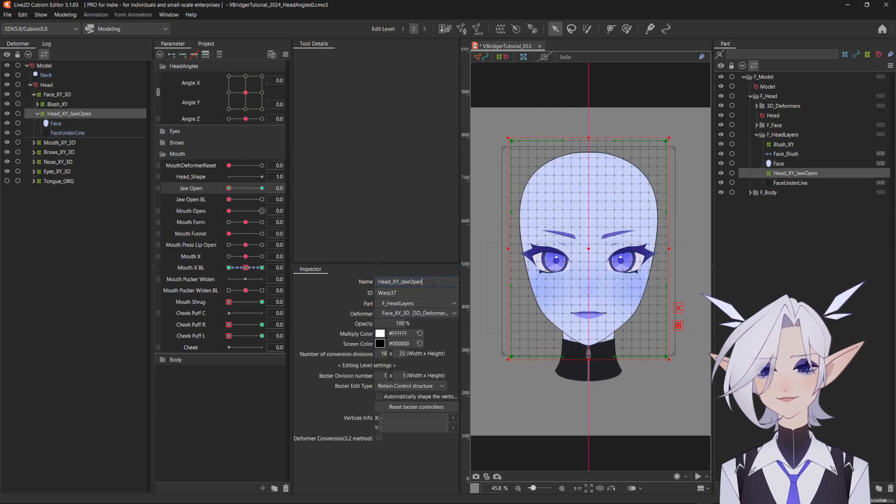
text(_Center)
key(Return)
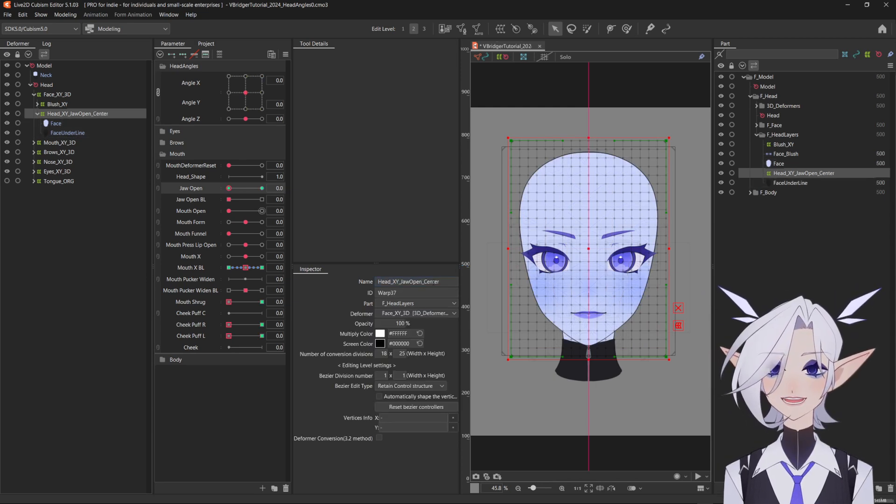
Duplicate Head_XY_JawOpen_Center twice together with its Face and FaceUnderLine art meshes.
shift+click(68, 133)
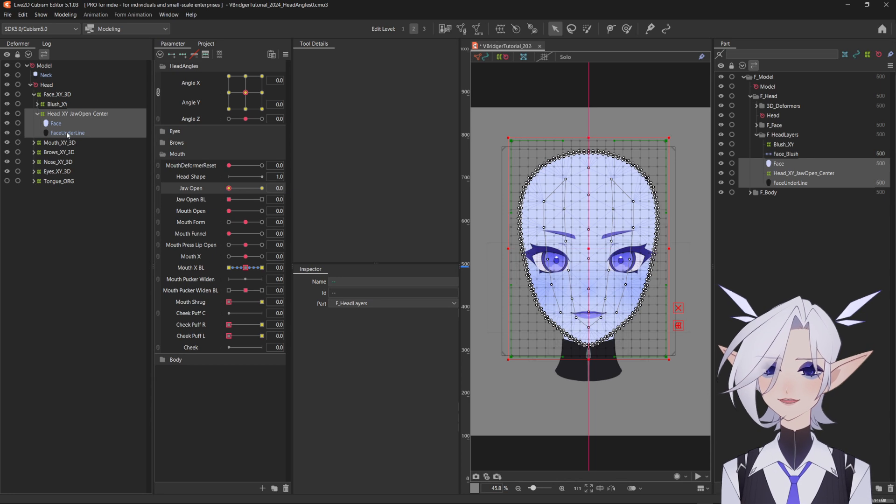
mouse_move(794, 174)
mouse_down()
mouse_move(780, 176)
mouse_move(781, 162)
mouse_up()
key(ctrl+d)
key(ctrl+d)
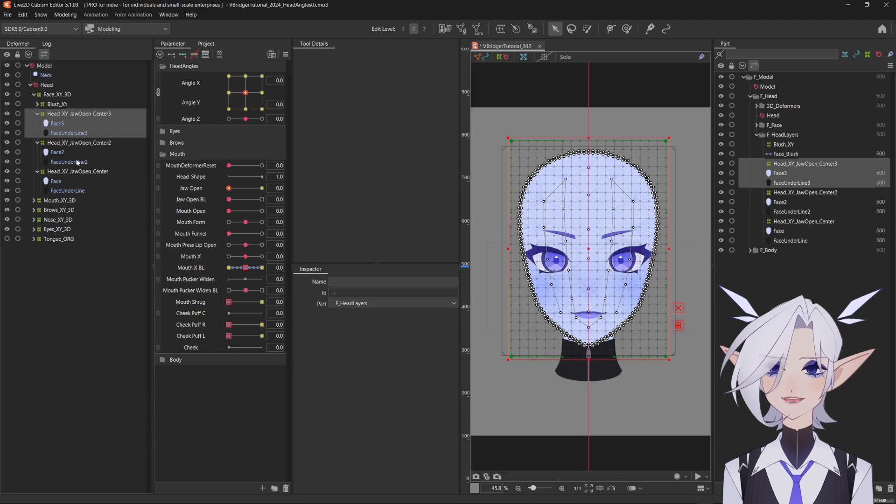
Rename the Head_XY_JawOpen_Center2 deformer as Head_XY_JawOpen_Left.
click(79, 143)
click(439, 281)
click(440, 282)
drag(424, 282, 452, 289)
text(Left)
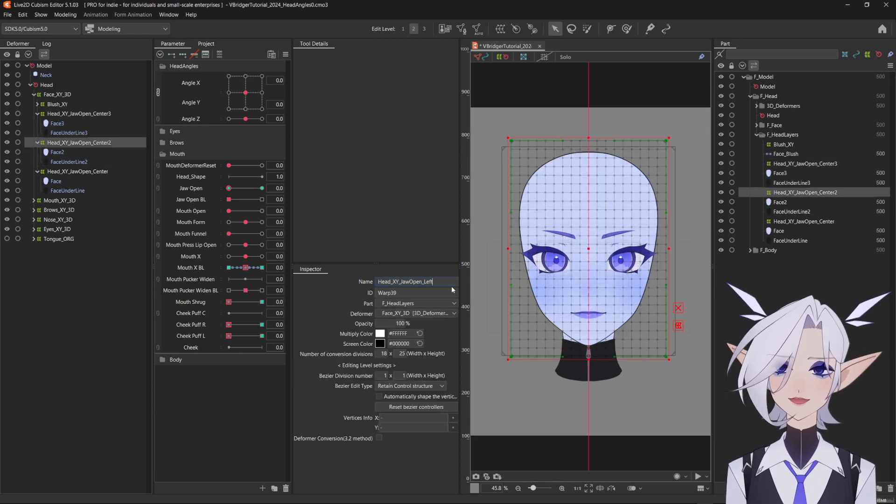
drag(423, 281, 443, 282)
key(Return)
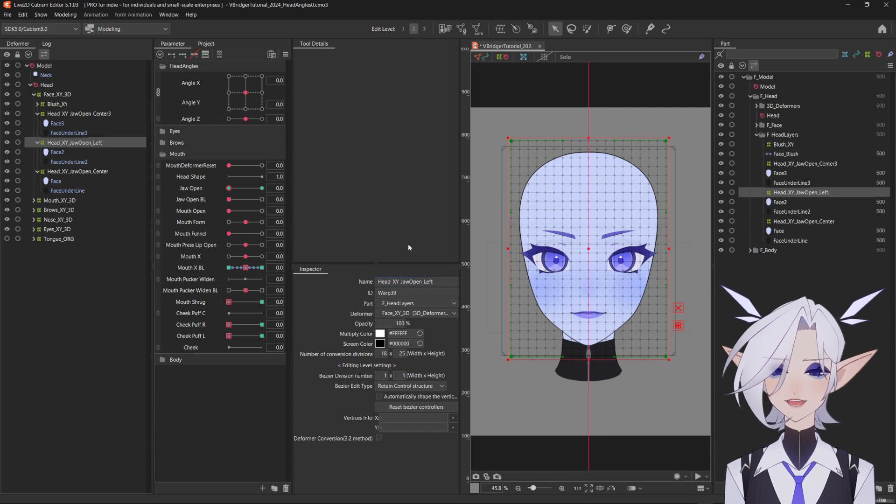
Rename the FaceUnderLine2 and Face2 art meshes as FaceUnderLine_Left and Face_Left, using the same text for their IDs.
click(69, 161)
click(370, 281)
click(370, 282)
key(BackSpace)
text(_Left)
click(370, 293)
text(_Left)
mouse_move(367, 293)
mouse_down()
mouse_move(351, 282)
mouse_move(387, 291)
mouse_move(350, 282)
mouse_move(350, 293)
mouse_up()
key(Return)
click(58, 152)
click(354, 293)
text(_Left)
text(_Left)
key(Return)
Rename the FaceUnderLine3 and Face3 art meshes as FaceUnderLine_Right and Face_Right, including their IDs.
click(69, 133)
text(_Right)
text(_Right)
key(Return)
click(74, 125)
click(345, 282)
text(_Right)
click(344, 293)
text(_Right)
key(Return)
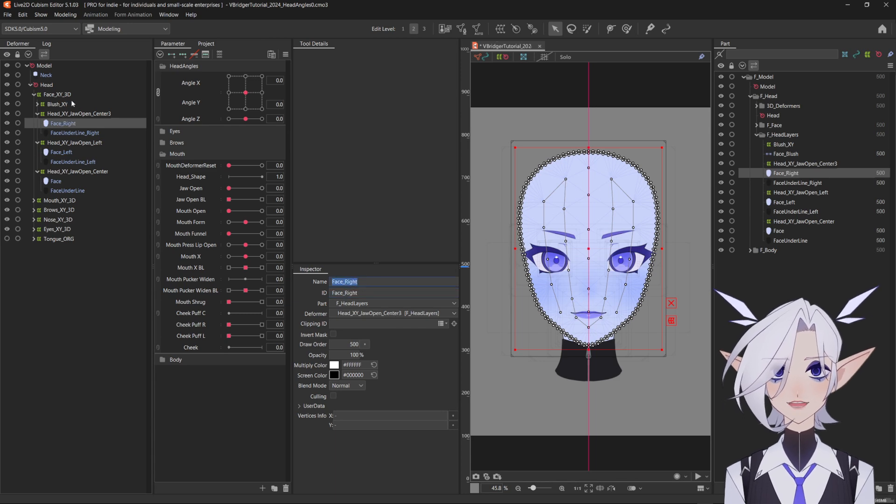
Rename the Head_XY_JawOpen_Center3 deformer as Head_XY_JawOpen_Right.
click(74, 113)
drag(422, 282, 443, 282)
text(_Right)
key(Return)
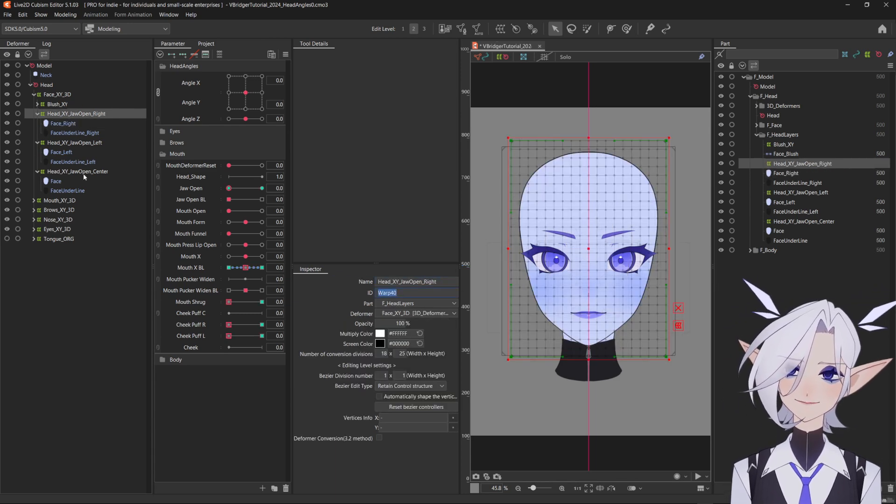
Select the Left, Center and Right Head_XY_JawOpen deformers together.
click(75, 143)
ctrl+click(90, 172)
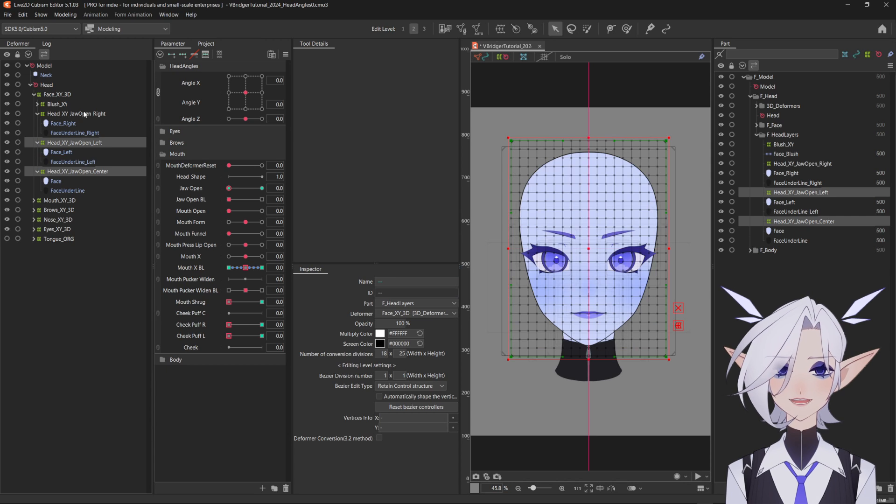
ctrl+click(74, 113)
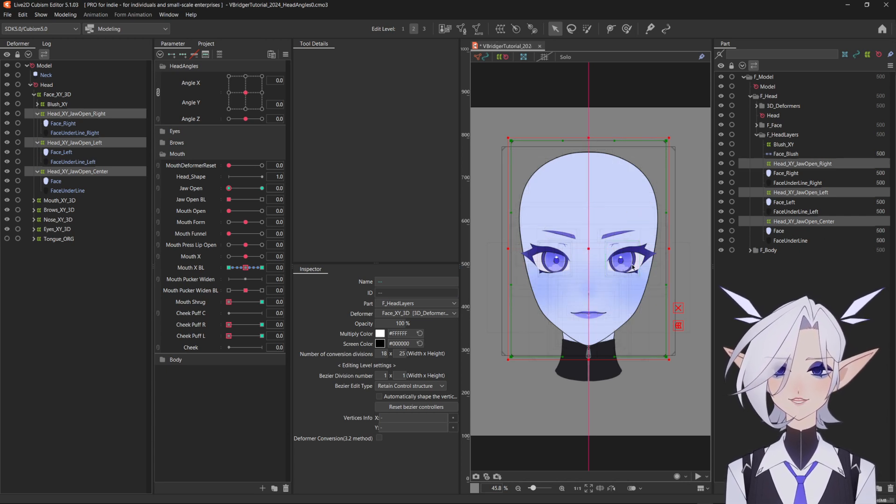
Glue all mesh vertices of Face and Face_Left together in mesh editing and apply the edit.
click(786, 230)
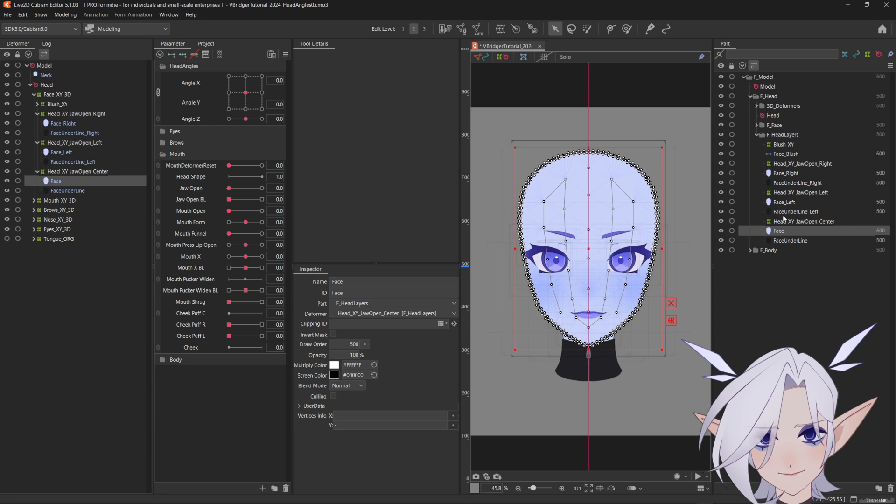
ctrl+click(782, 201)
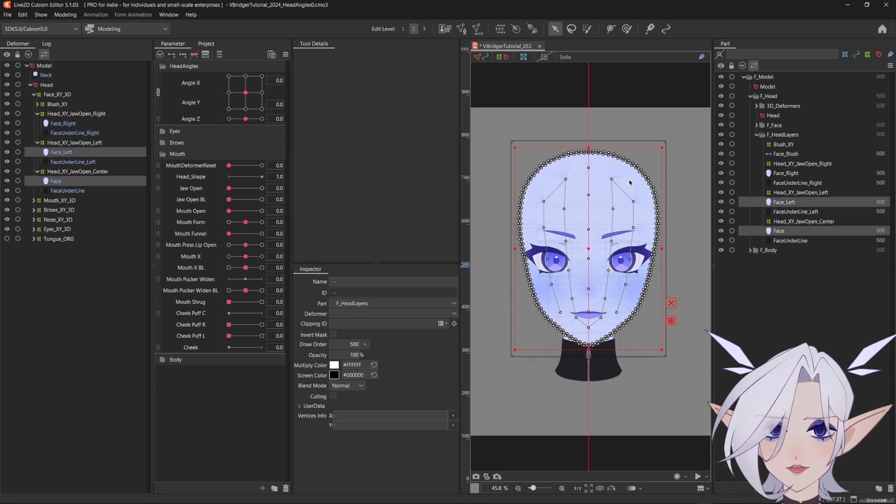
click(462, 29)
drag(535, 136, 631, 140)
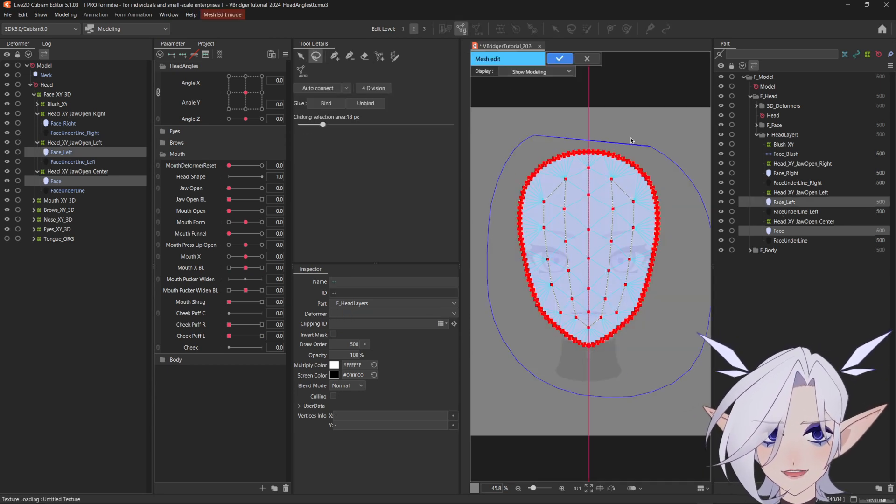
click(327, 103)
click(559, 58)
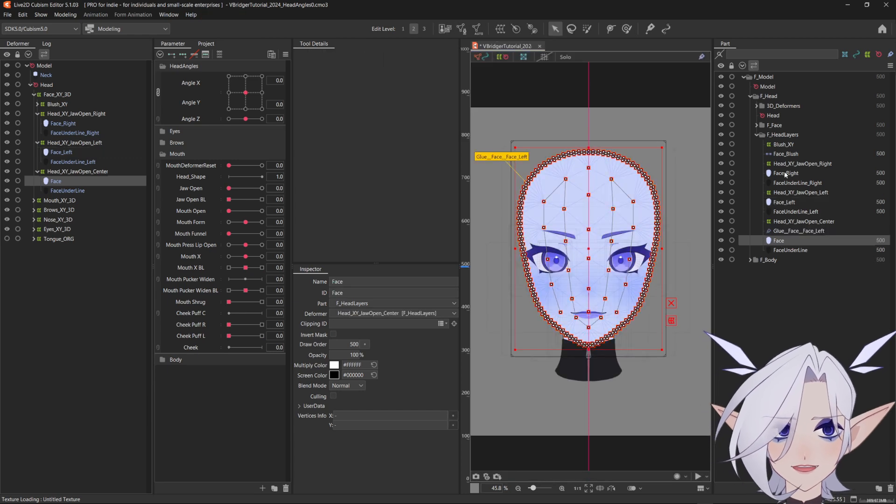
Bind every vertex of Face and Face_Right with glue in mesh editing and apply the edit.
ctrl+click(784, 172)
click(462, 28)
drag(560, 112, 573, 110)
click(326, 103)
click(559, 58)
Glue all mesh vertices of FaceUnderLine and FaceUnderLine_Left together in mesh editing and apply the edit.
click(790, 259)
ctrl+click(796, 212)
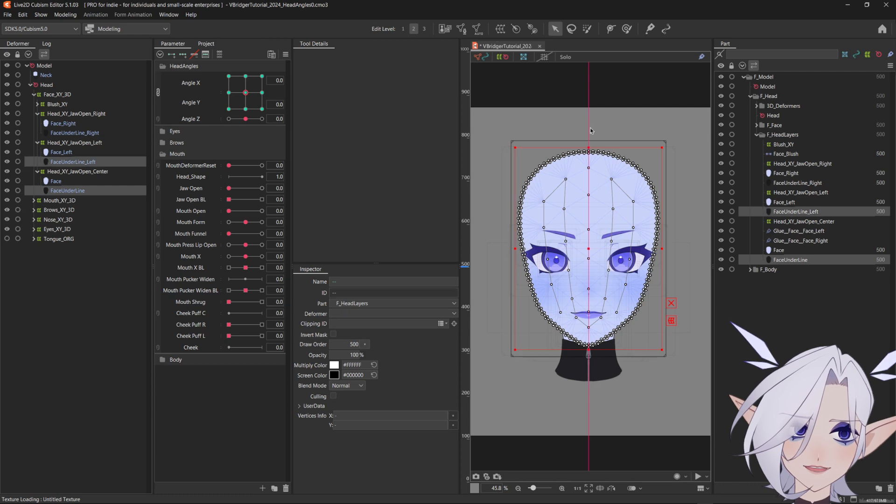
click(461, 28)
drag(476, 132, 481, 126)
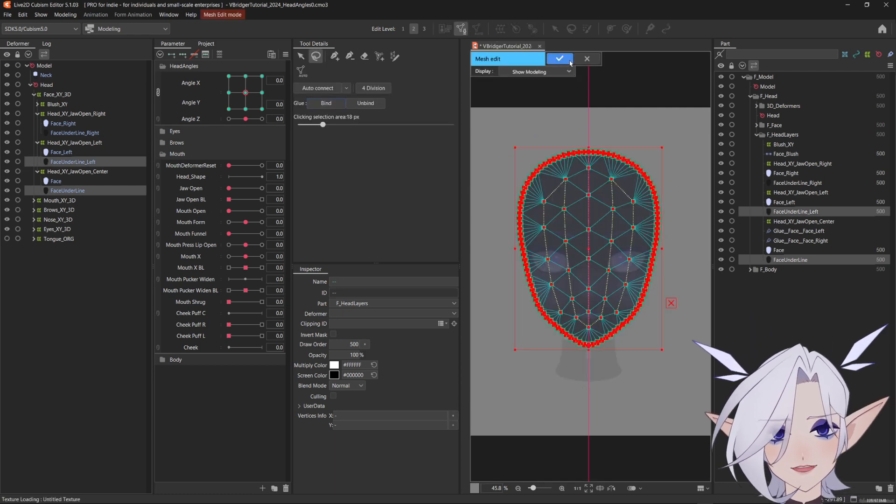
click(560, 58)
Bind every vertex of FaceUnderLine and FaceUnderLine_Right with glue in mesh editing and apply the edit.
ctrl+click(796, 212)
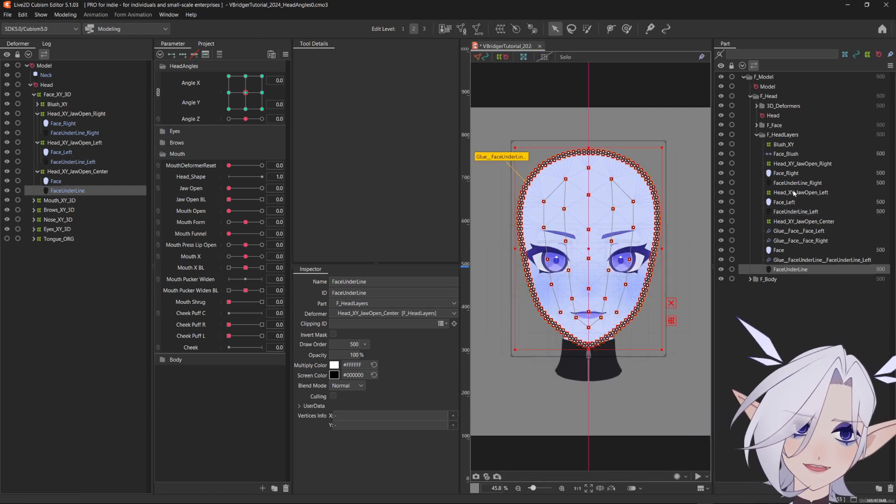
ctrl+click(797, 183)
click(461, 29)
mouse_move(525, 112)
mouse_down()
mouse_move(684, 320)
mouse_move(602, 117)
mouse_up()
click(327, 103)
click(559, 58)
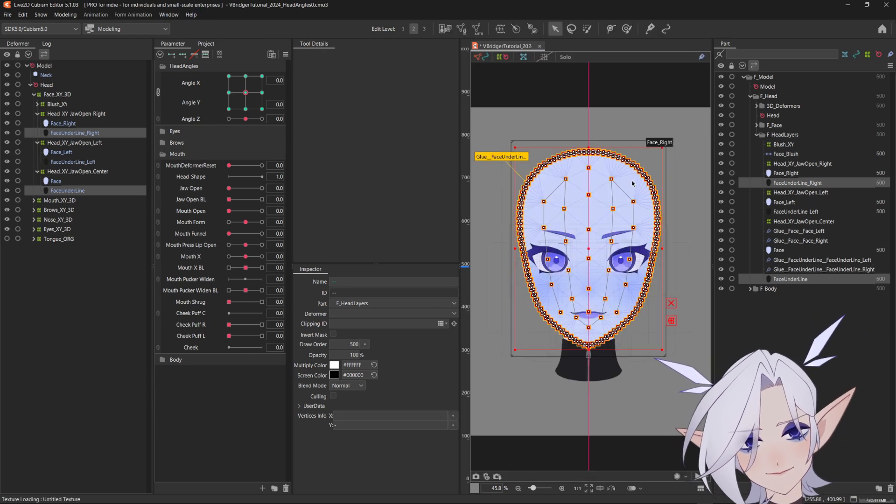
Group Head_XY_JawOpen_Left, Face_Left, FaceUnderLine_Left and their two glues into a new part named Face_Left.
click(806, 261)
ctrl+click(800, 231)
ctrl+click(796, 212)
ctrl+click(794, 203)
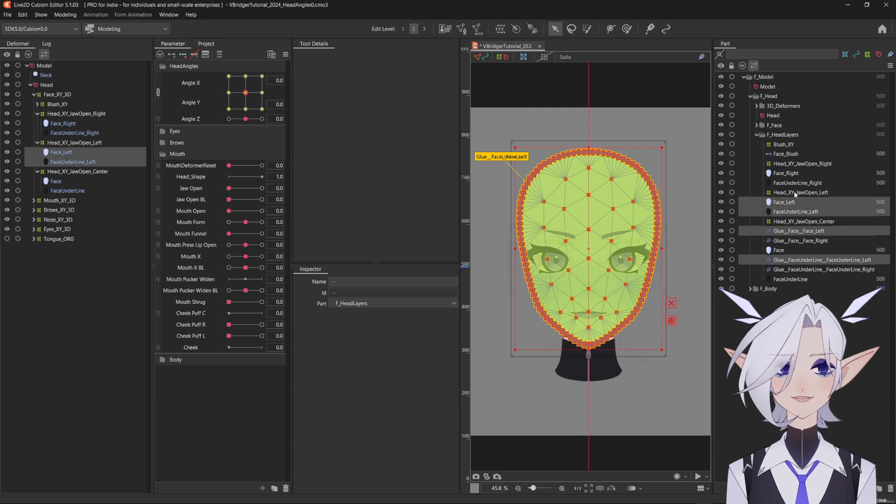
ctrl+click(794, 192)
click(879, 489)
text(Face_Left)
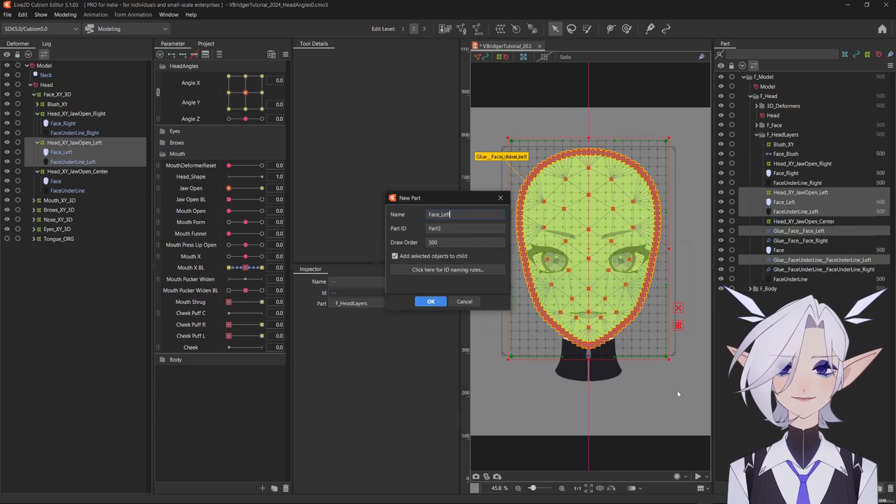
click(430, 302)
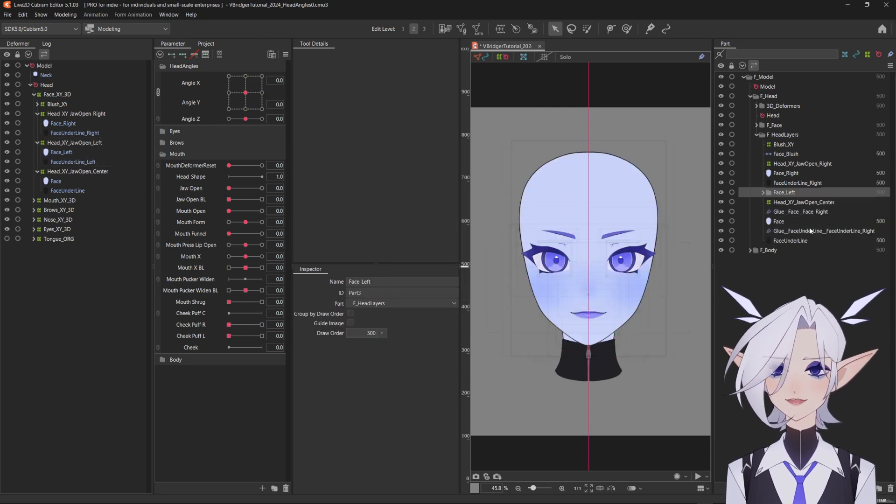
Group Head_XY_JawOpen_Right, Face_Right, FaceUnderLine_Right and their two glues into a new part named Face_Right.
click(809, 230)
ctrl+click(801, 211)
ctrl+click(796, 183)
ctrl+click(786, 173)
ctrl+click(798, 163)
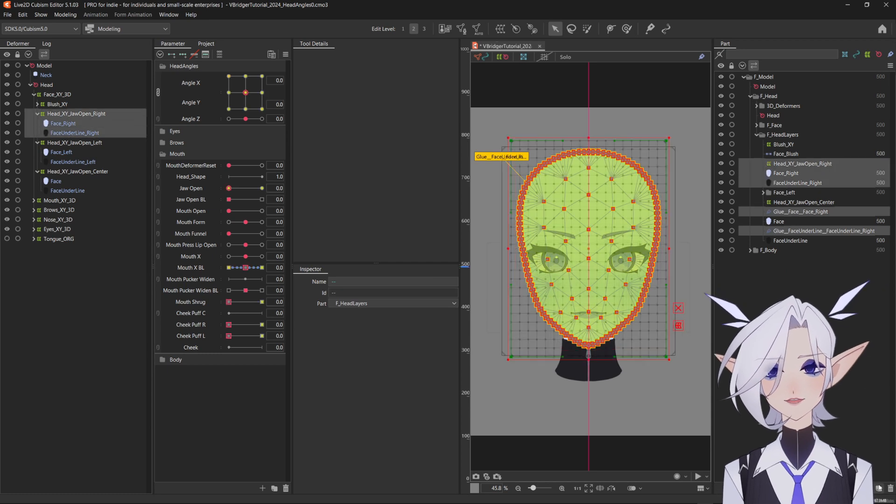
click(880, 488)
text(Face_Right)
click(428, 302)
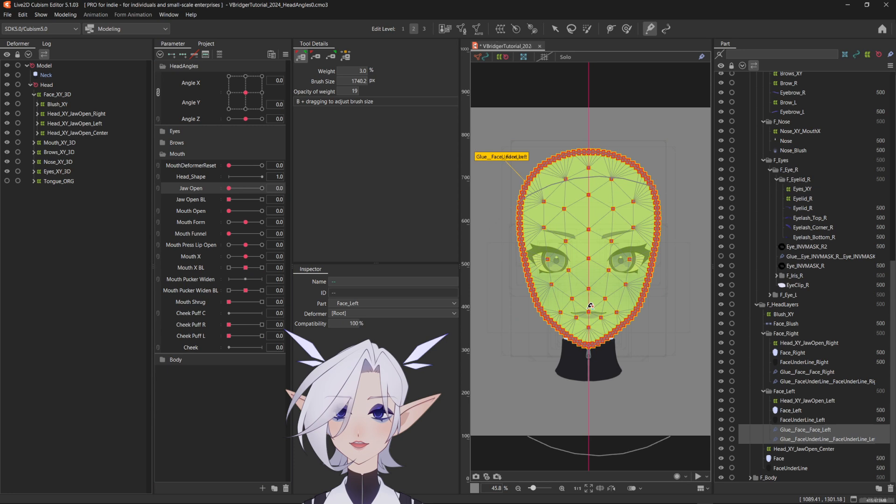
Paint the weights of both Face_Left glues over the entire face with a very large glue brush.
drag(590, 307, 599, 323)
drag(586, 219, 566, 174)
mouse_move(637, 184)
mouse_down()
mouse_move(588, 201)
mouse_move(574, 237)
mouse_move(588, 375)
mouse_move(599, 175)
mouse_move(599, 369)
mouse_up()
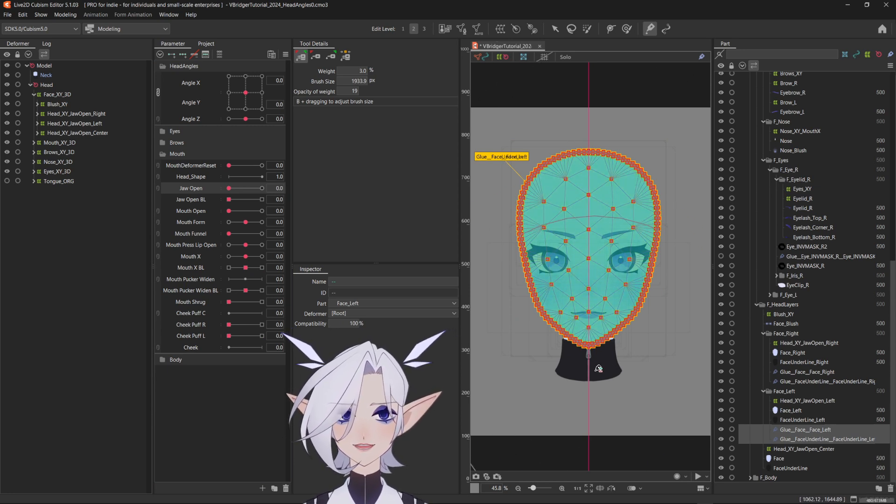
Paint the weights of both Face_Right glues over the entire face with the glue brush.
click(799, 381)
ctrl+click(800, 372)
mouse_move(606, 337)
mouse_down()
mouse_move(598, 243)
mouse_move(606, 177)
mouse_move(648, 218)
mouse_up()
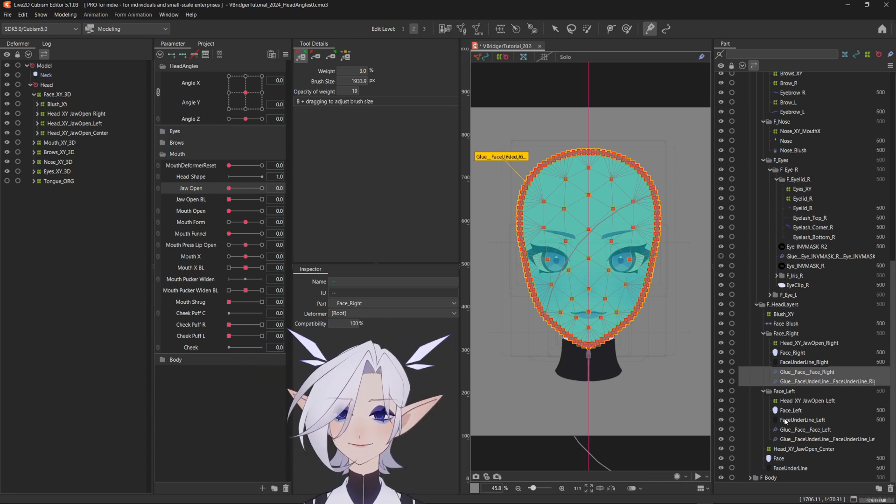
Set all four face glues to 0% compatibility, unlink Angle X from Angle Y, and add three Angle X keyforms to the glues.
ctrl+click(803, 438)
ctrl+click(800, 429)
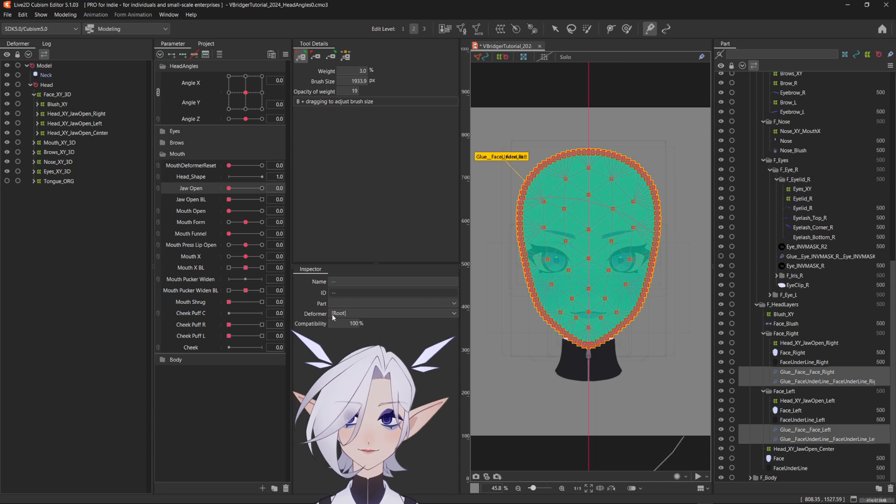
click(158, 92)
click(190, 81)
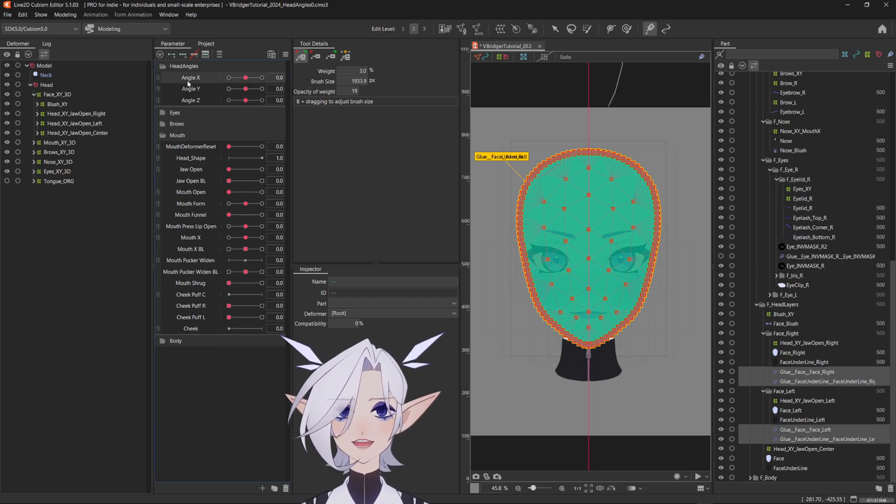
click(182, 55)
Set glue compatibility to 100% for the Face_Right glues at Angle X -30 and for the Face_Left glues at Angle X 30.
drag(246, 78, 213, 86)
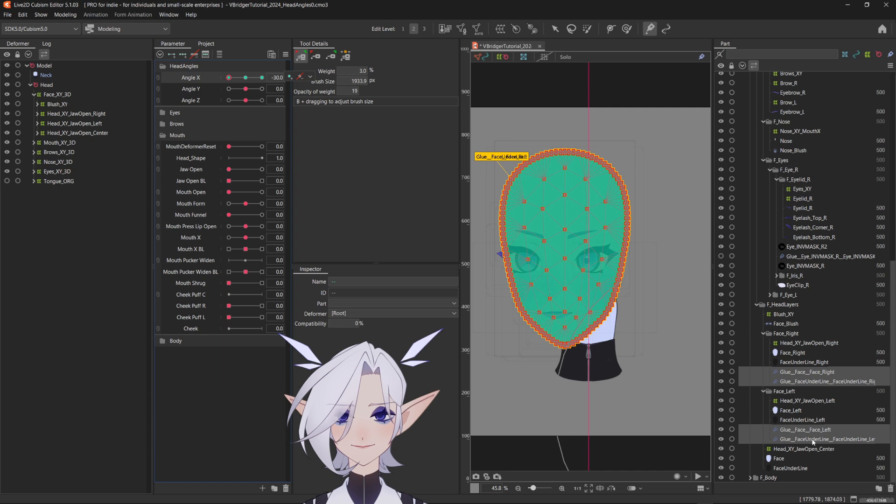
click(803, 382)
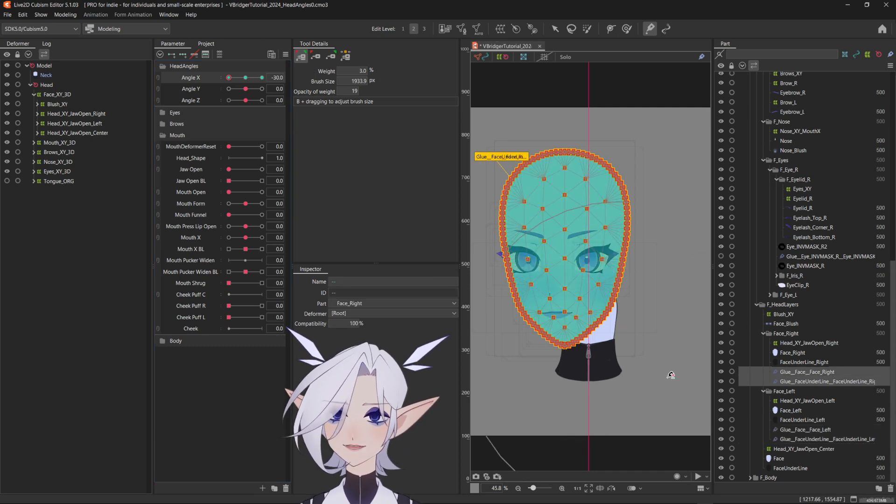
click(810, 439)
ctrl+click(812, 430)
click(262, 78)
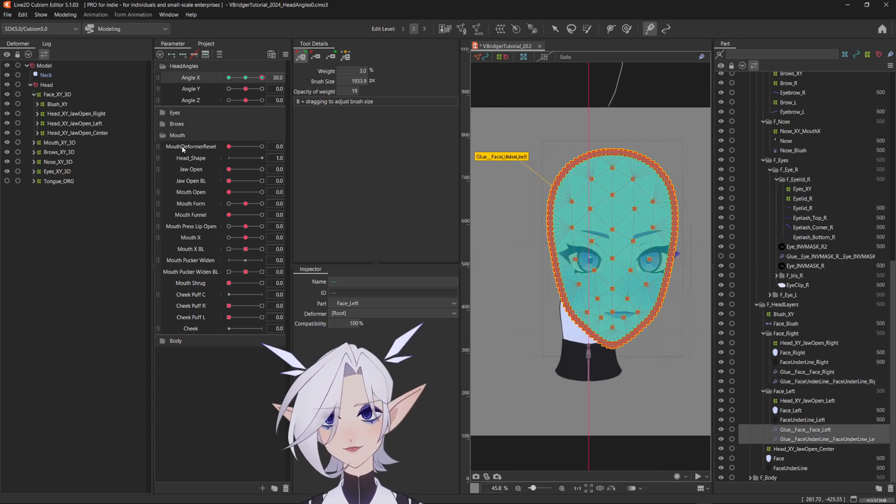
click(246, 78)
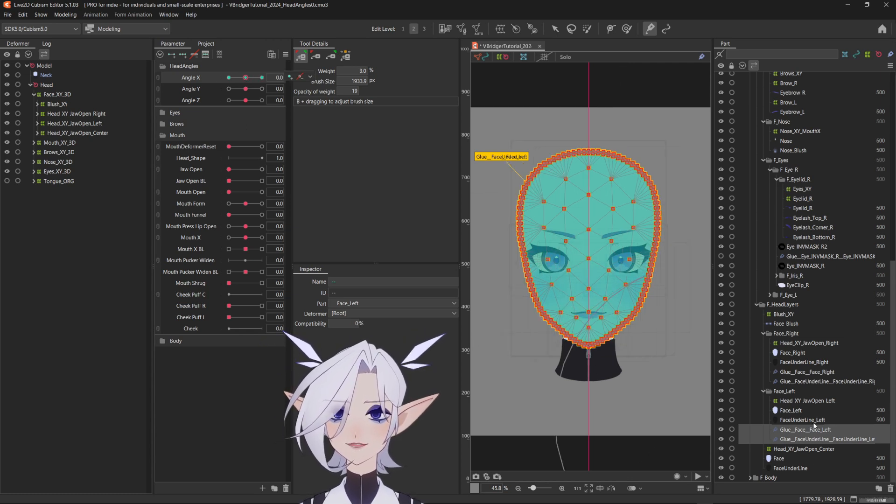
Select the Face_Left, FaceUnderLine_Left, FaceUnderLine_Right and Face_Right art meshes together.
click(792, 411)
ctrl+click(799, 420)
ctrl+click(800, 362)
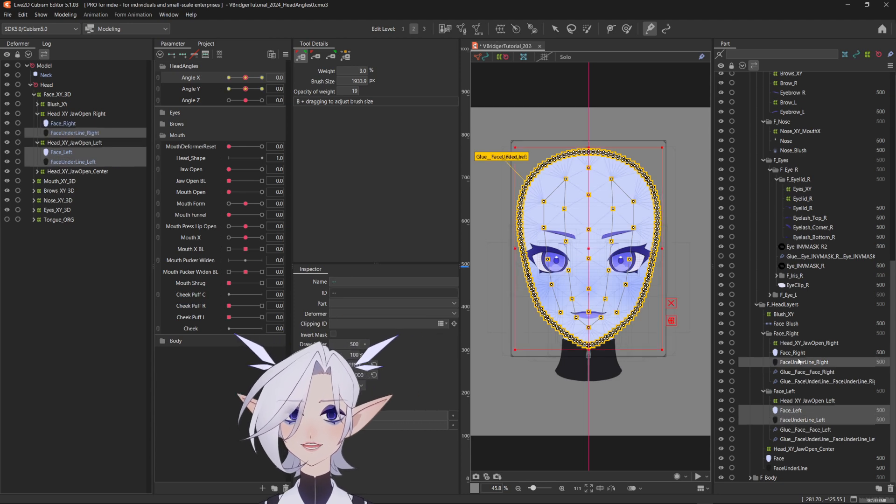
ctrl+click(797, 352)
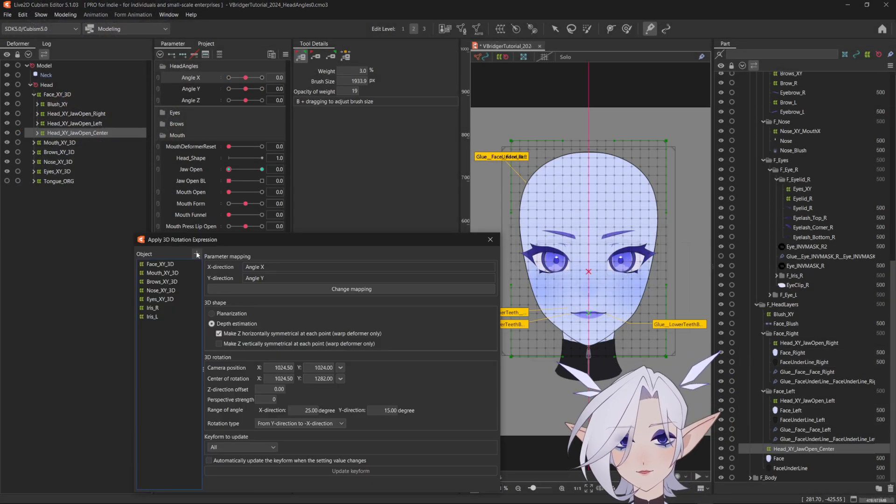
Apply the 3D rotation expression to Head_XY_JawOpen_Center and set Angle Y to 30.
click(196, 255)
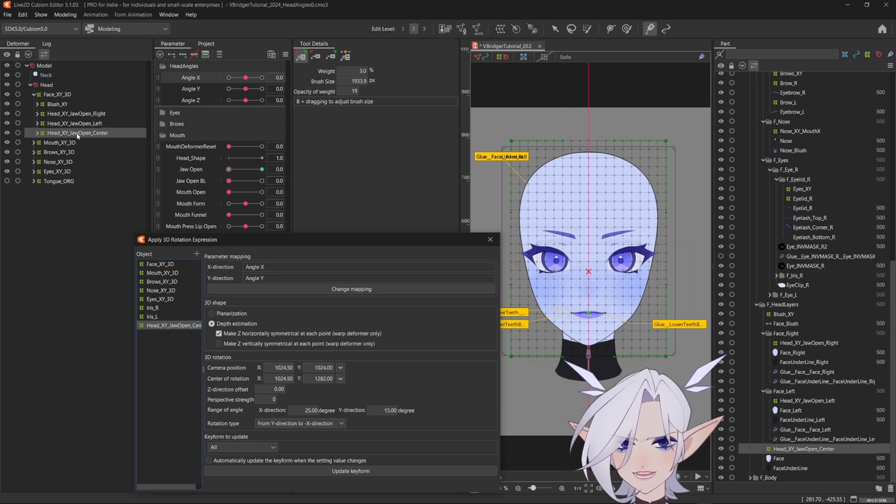
drag(246, 89, 268, 89)
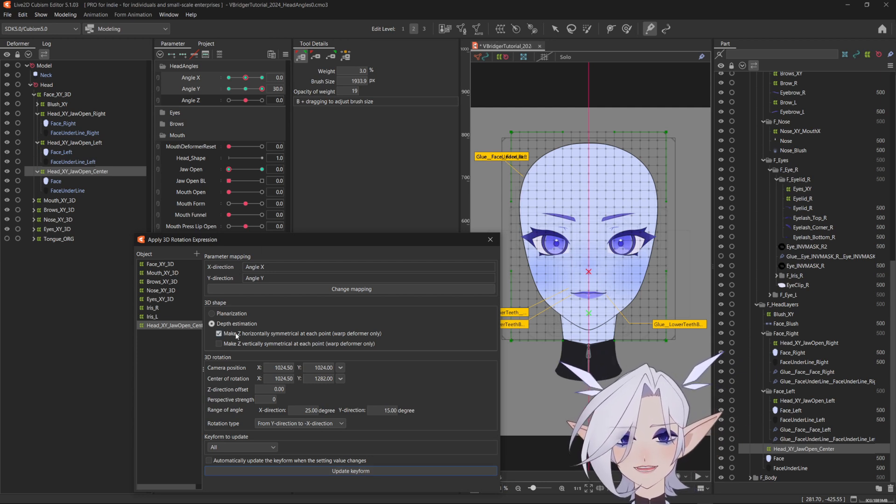
Curve the outer sides of Head_XY_JawOpen_Center downward at Angle Y 30 with a large deform brush and update its 3D rotation keyforms.
click(626, 29)
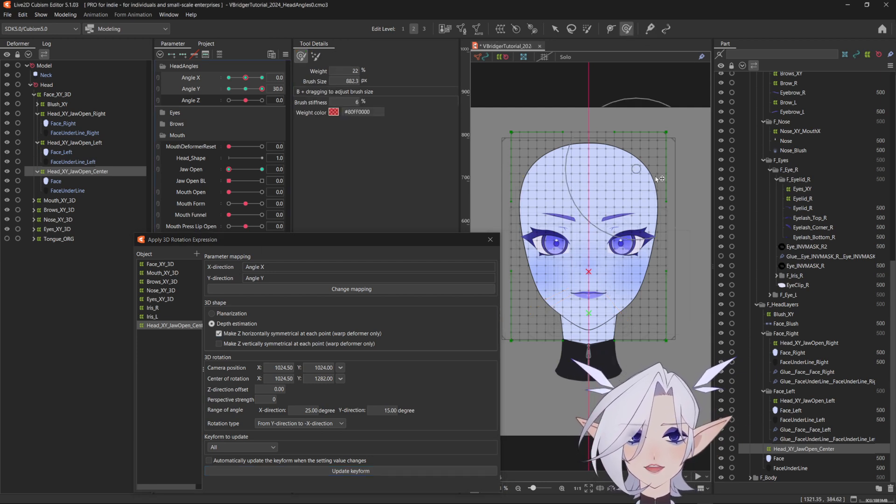
drag(695, 323, 686, 322)
key(b)
drag(672, 256, 670, 268)
key(b)
drag(675, 224, 693, 193)
drag(689, 120, 688, 139)
drag(502, 101, 493, 223)
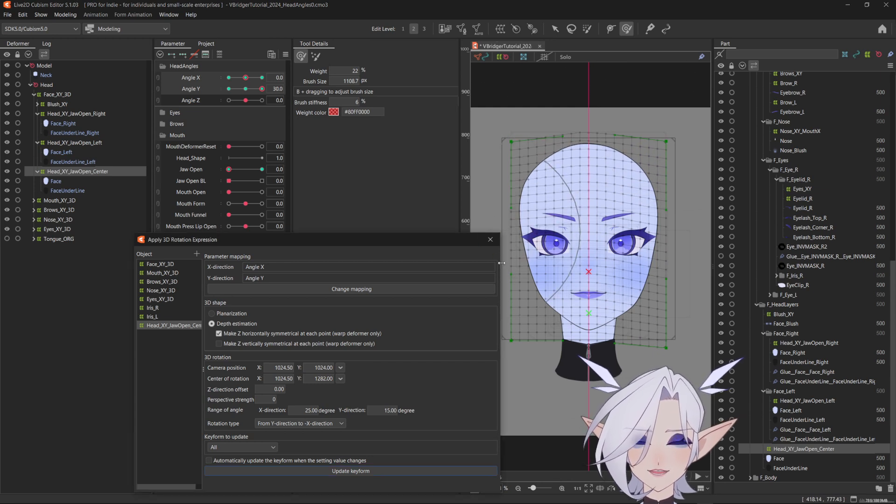
drag(327, 240, 284, 236)
drag(496, 327, 494, 364)
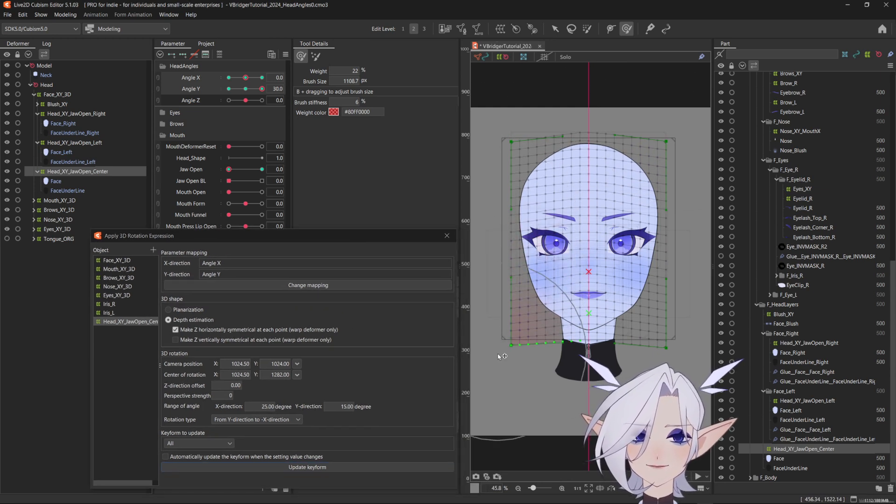
click(295, 467)
Refine the upper edge of Head_XY_JawOpen_Center at Angle Y -30 with a smaller deform brush and update its 3D rotation keyforms.
mouse_move(249, 89)
mouse_down()
mouse_move(223, 100)
mouse_move(242, 111)
mouse_move(226, 120)
mouse_up()
key(b)
drag(639, 163, 602, 155)
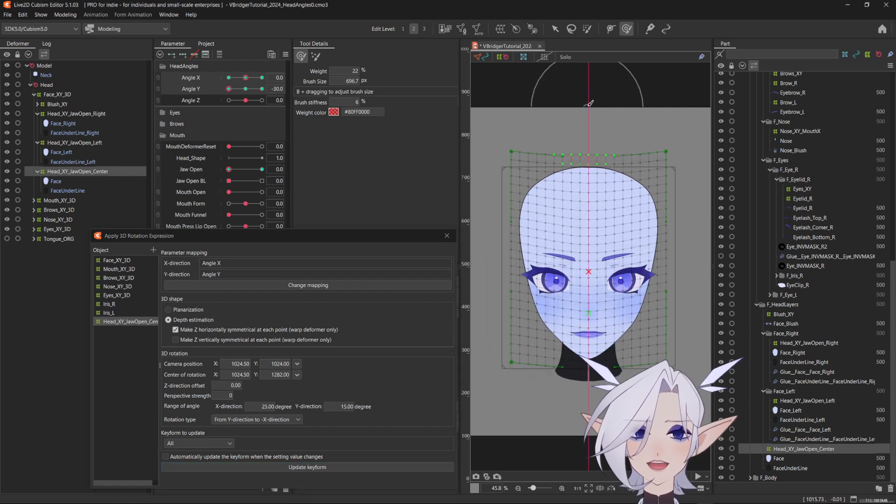
click(281, 465)
mouse_move(245, 89)
mouse_down()
mouse_move(260, 94)
mouse_move(259, 105)
mouse_move(217, 114)
mouse_move(276, 108)
mouse_move(220, 112)
mouse_up()
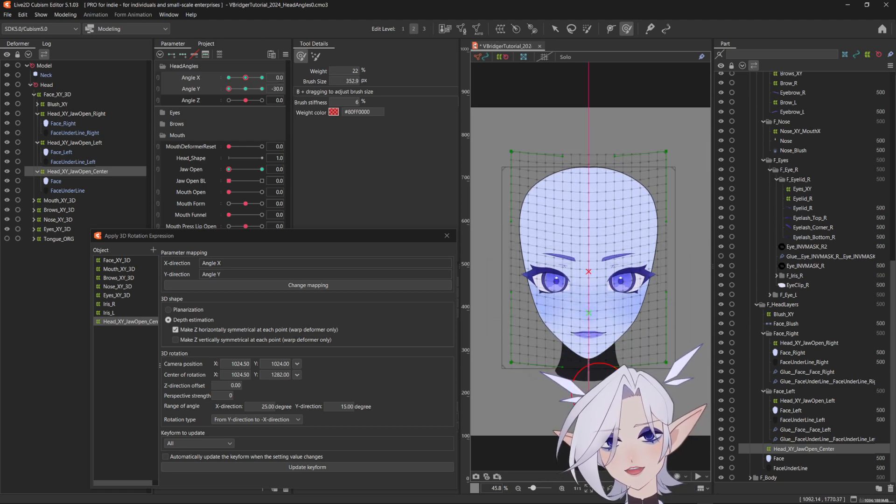
Select Head_XY_JawOpen_Left at Angle X 30, Angle Y 0, and turn off horizontal Z symmetry for its 3D rotation.
drag(237, 78, 245, 88)
click(74, 142)
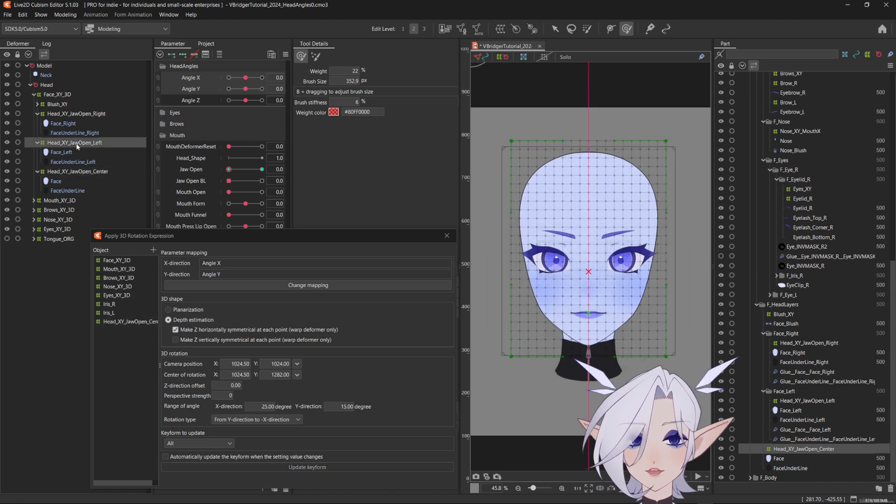
drag(246, 84, 264, 83)
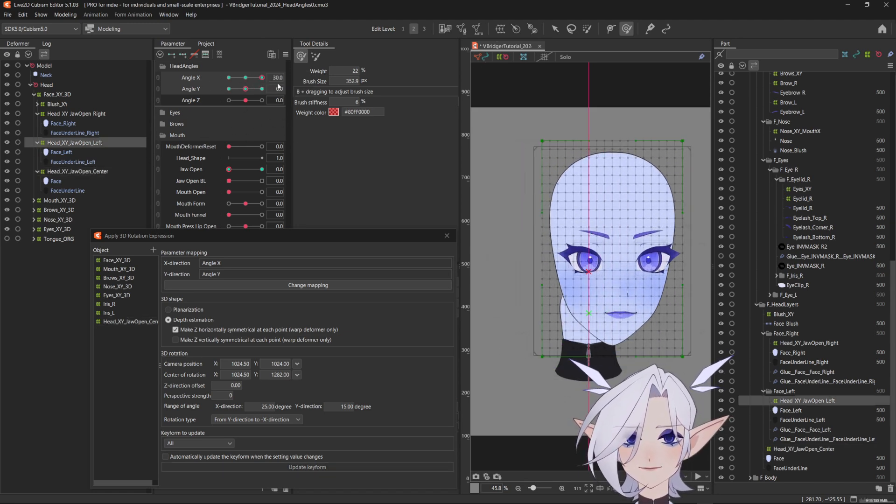
click(176, 330)
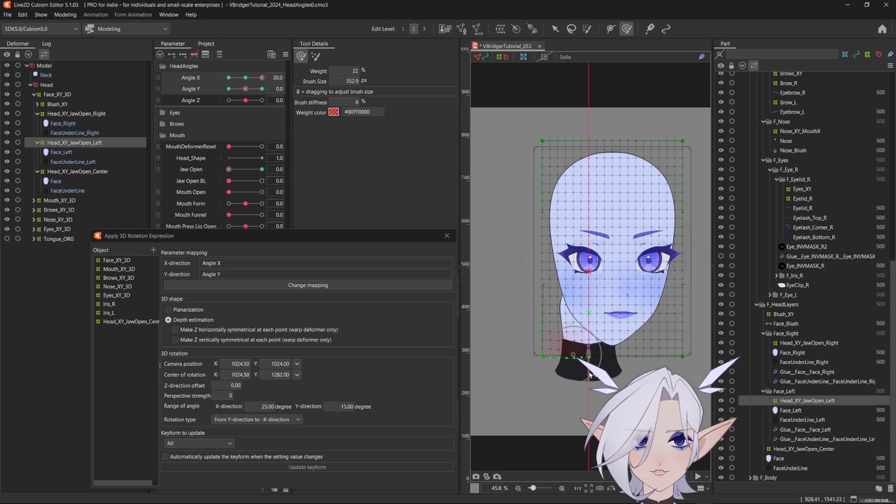
key(ctrl+z)
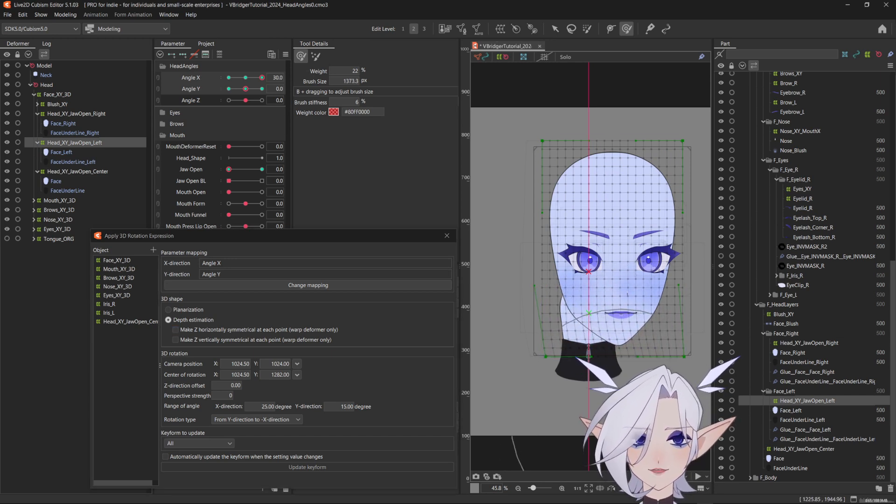
Pull the far cheek and far upper side of Head_XY_JawOpen_Left inward at Angle X 30 using differently sized deform brushes.
key(b)
drag(665, 351, 693, 318)
key(b)
drag(682, 259, 656, 258)
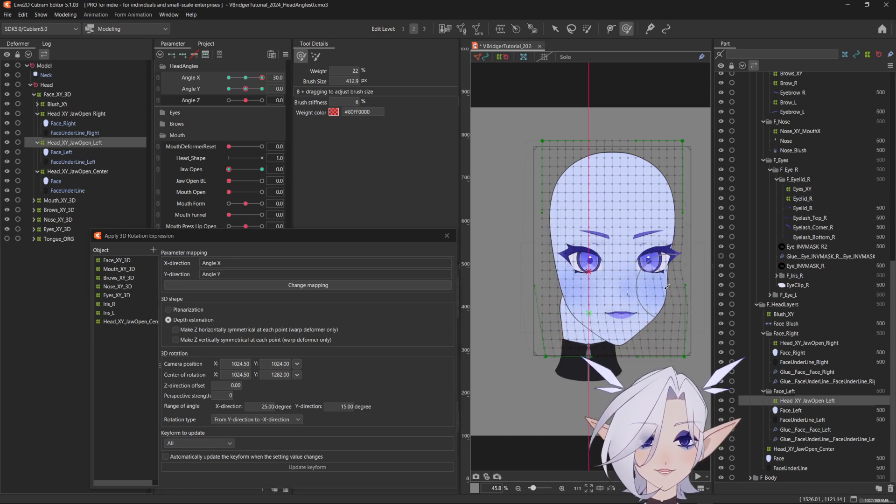
key(b)
mouse_move(643, 333)
mouse_down()
mouse_move(696, 330)
mouse_move(673, 330)
mouse_up()
drag(683, 238, 672, 235)
drag(683, 153, 674, 153)
drag(663, 123, 562, 92)
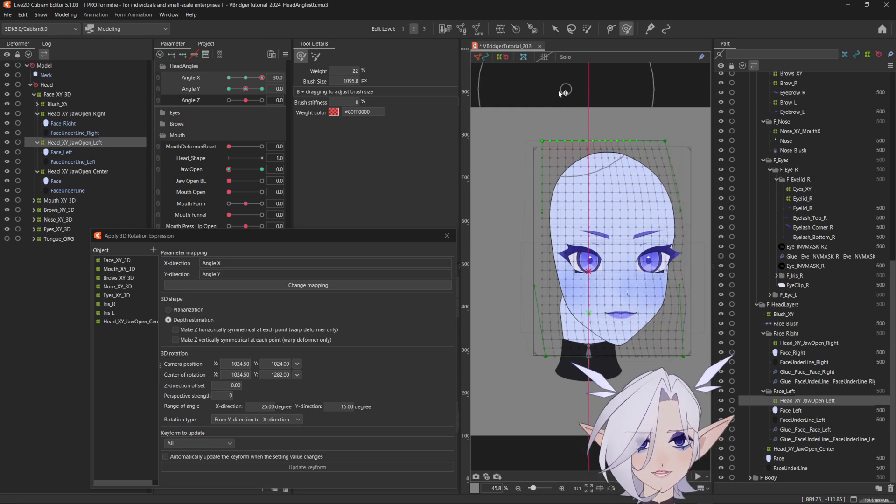
Widen the back side of Head_XY_JawOpen_Left outward at Angle X 30, add it to the 3D rotation objects and update the keyforms.
mouse_move(506, 260)
mouse_down()
mouse_move(505, 319)
mouse_move(499, 281)
mouse_up()
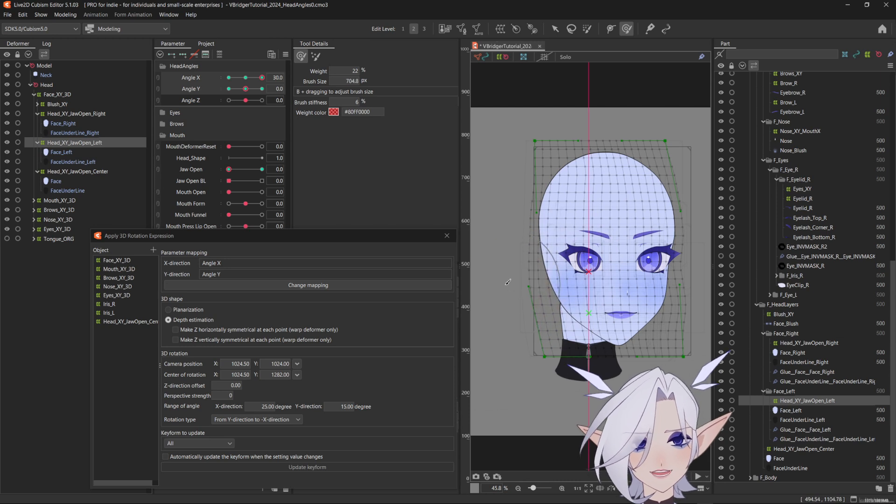
drag(536, 151, 524, 152)
drag(591, 141, 628, 158)
drag(527, 104, 510, 105)
click(154, 250)
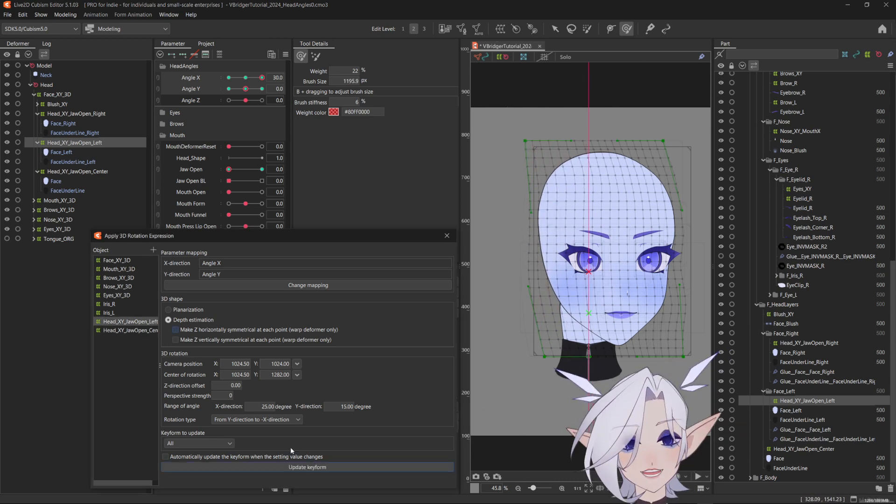
click(302, 467)
Adjust the upper back corner of Head_XY_JawOpen_Left at Angle X 30, Angle Y 30 with Brush Selection and update its 3D rotation keyforms.
drag(261, 78, 299, 76)
click(262, 88)
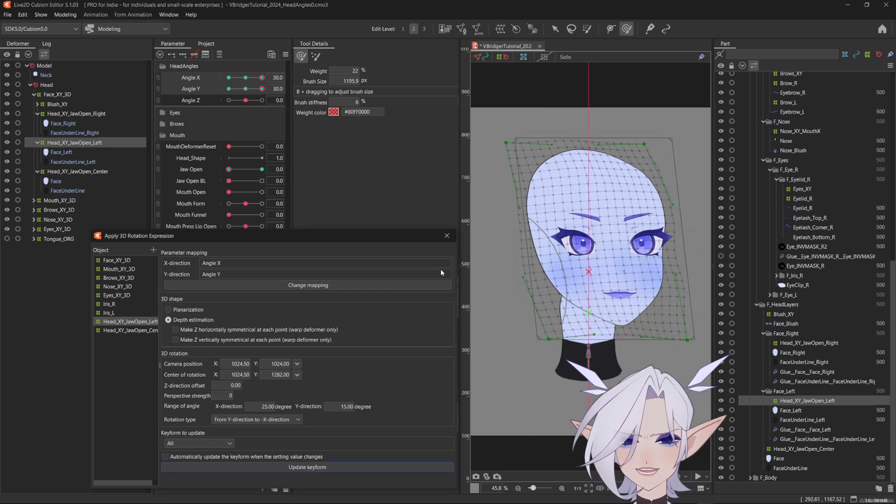
drag(246, 89, 275, 90)
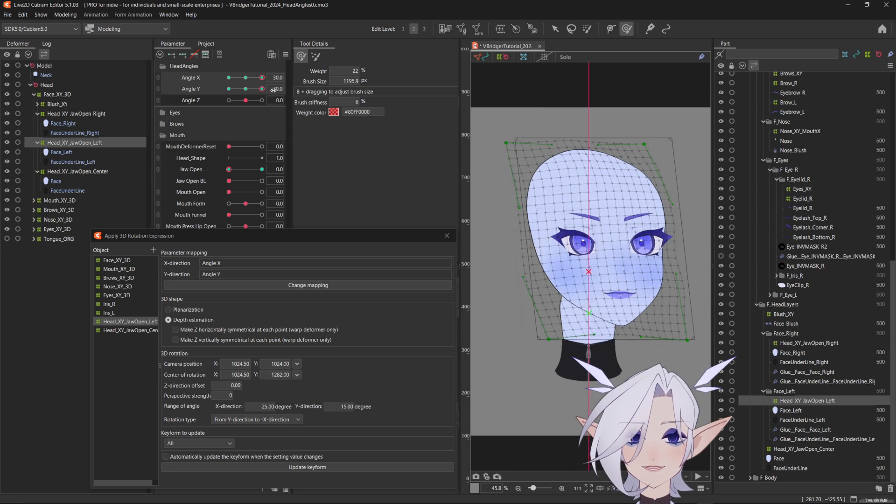
key(b)
mouse_move(635, 169)
mouse_down()
mouse_move(579, 135)
mouse_move(647, 144)
mouse_up()
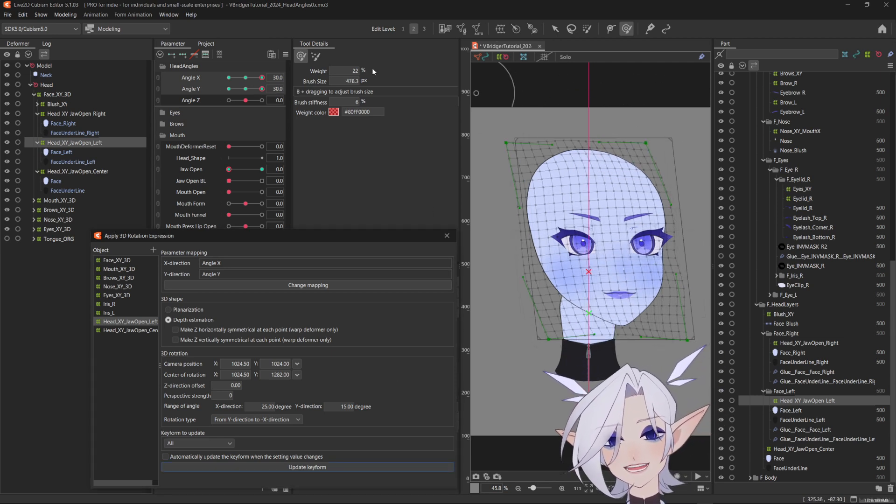
click(316, 56)
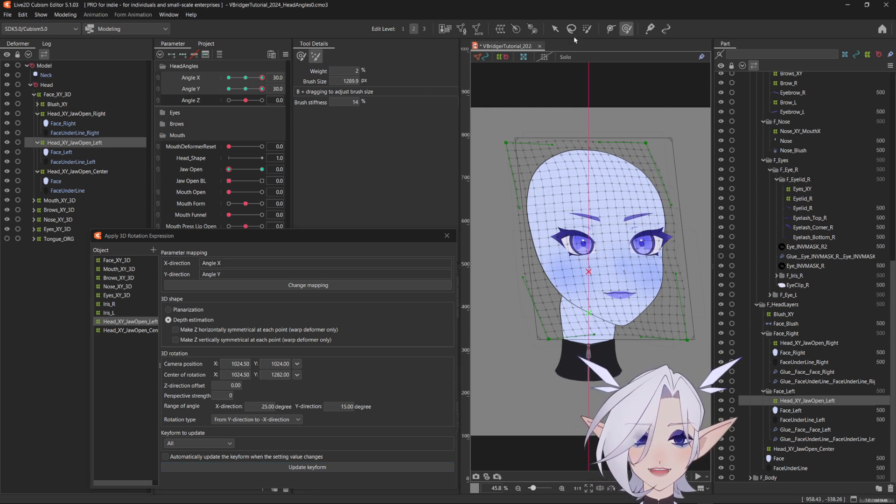
click(587, 28)
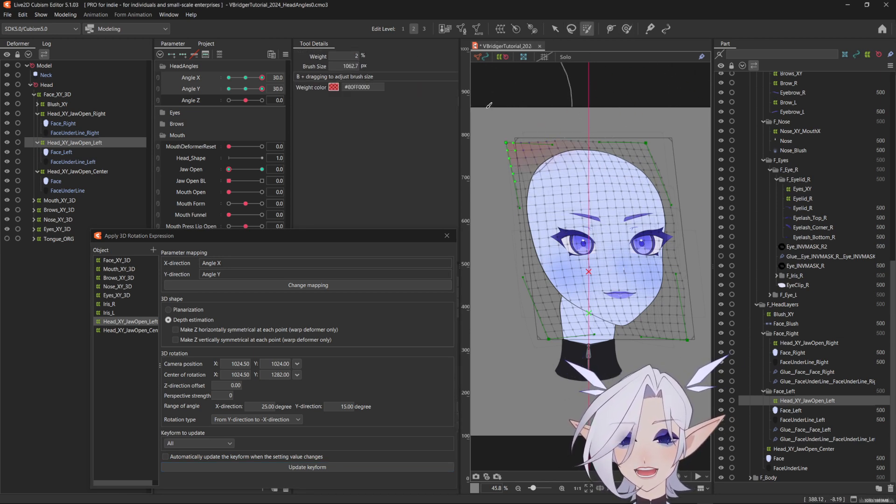
drag(517, 115, 563, 172)
drag(564, 213, 559, 216)
click(321, 467)
Refine the back side of Head_XY_JawOpen_Left at Angle Y -30 and its chin at Angle Y 30, updating the keyforms each time.
drag(262, 89, 205, 94)
mouse_move(508, 237)
mouse_down()
mouse_move(554, 251)
mouse_move(546, 254)
mouse_up()
click(323, 470)
drag(231, 88, 262, 89)
click(623, 377)
drag(616, 317, 611, 323)
click(291, 468)
Shift the whole back side of Head_XY_JawOpen_Left slightly outward and down at Angle X 30, Angle Y 30, and update the keyforms.
drag(262, 78, 268, 111)
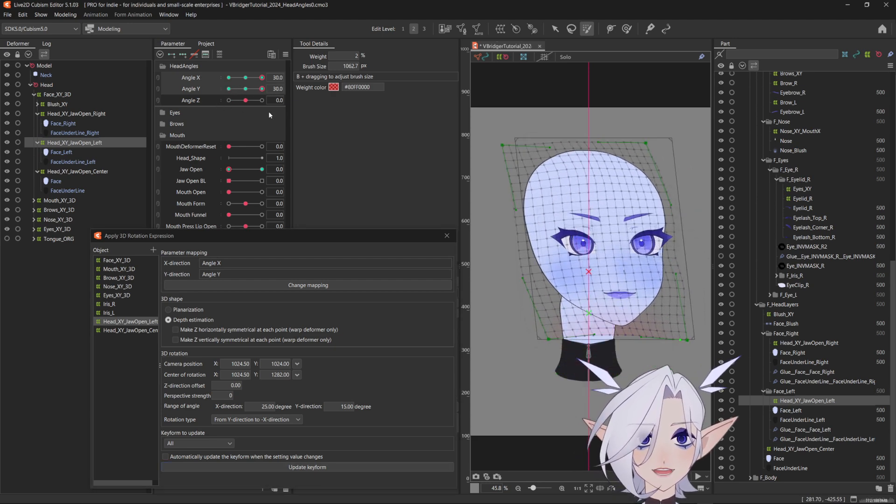
drag(261, 77, 320, 132)
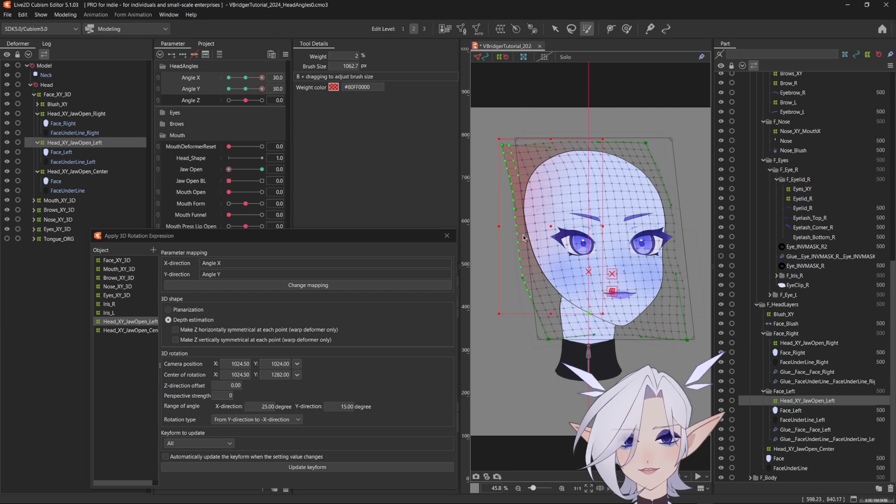
click(566, 267)
drag(564, 267, 559, 276)
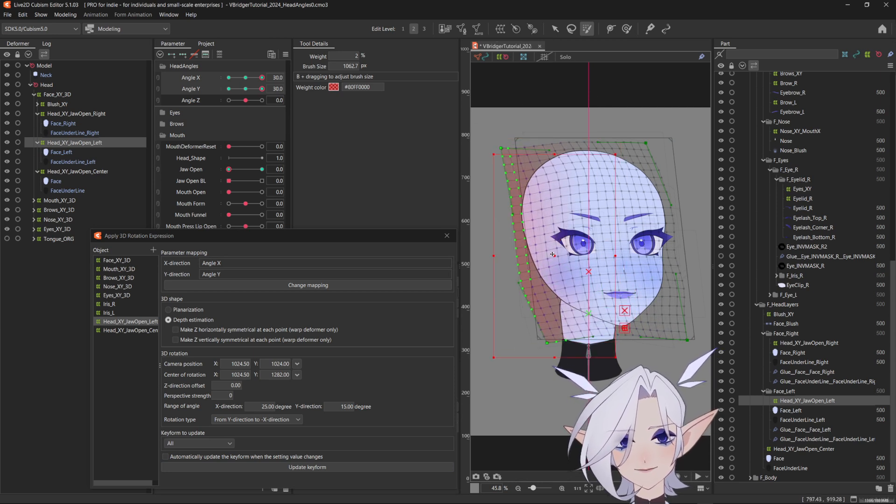
click(334, 466)
Push the lower back cheek of Head_XY_JawOpen_Left outward using a brush selection about 1919 px wide and update the keyforms.
mouse_move(262, 78)
mouse_down()
mouse_move(241, 80)
mouse_move(266, 82)
mouse_up()
drag(576, 367, 544, 322)
drag(586, 265, 578, 276)
click(313, 468)
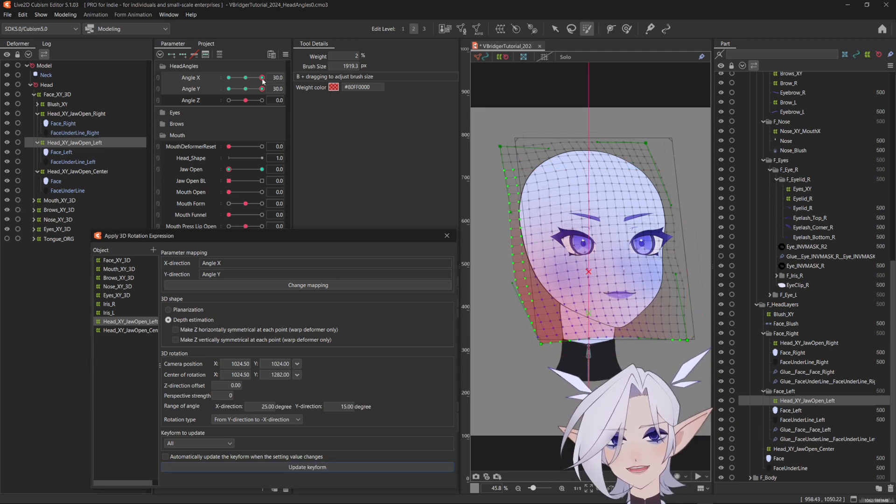
Adjust the jaw area of Head_XY_JawOpen_Left at Angle Y 30, update the keyforms and return Angle Y to 0 with Angle X at 30.
drag(262, 78, 245, 77)
drag(549, 312, 538, 314)
drag(560, 344, 611, 334)
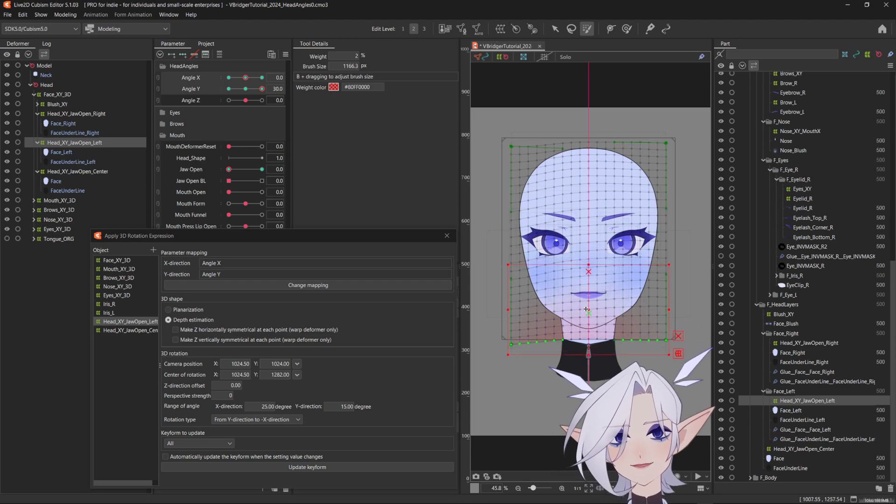
click(246, 77)
drag(245, 77, 266, 78)
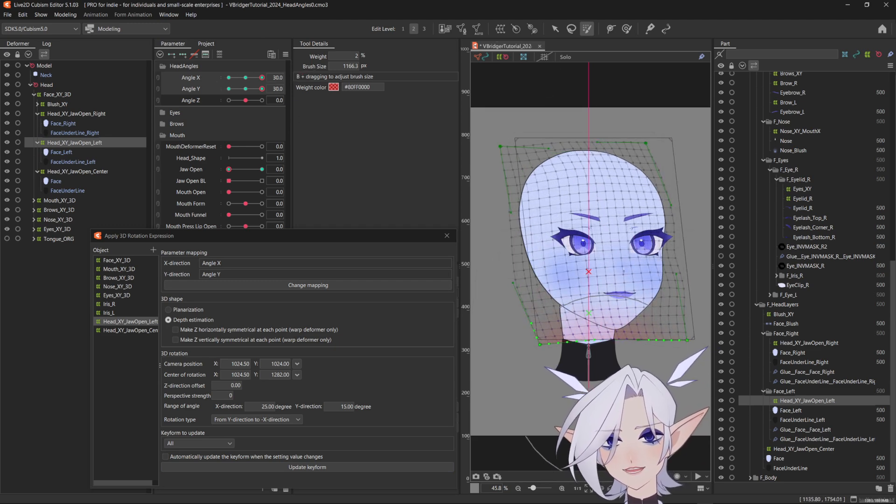
click(306, 469)
click(245, 88)
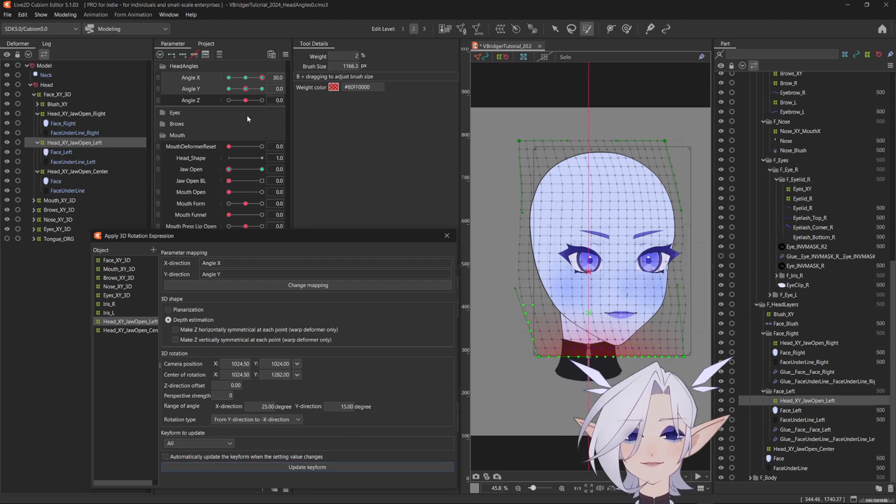
click(259, 90)
mouse_move(258, 91)
mouse_down()
mouse_move(253, 79)
mouse_move(228, 80)
mouse_move(284, 85)
mouse_move(246, 88)
mouse_up()
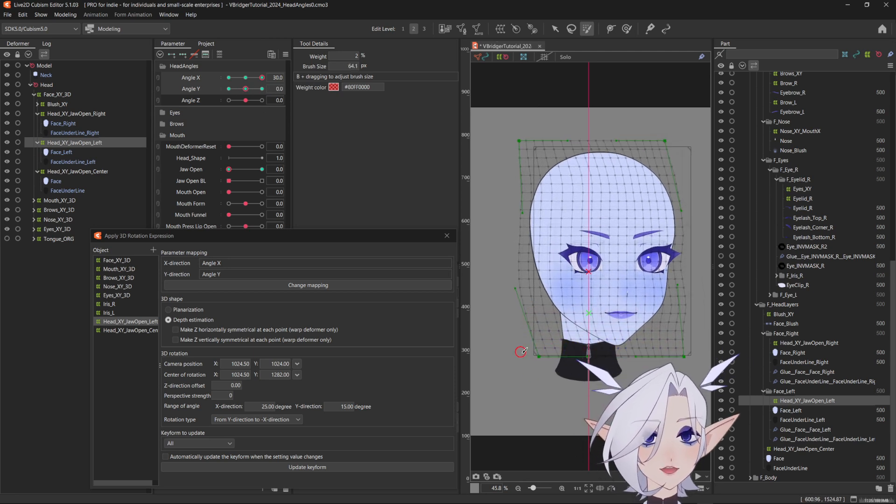
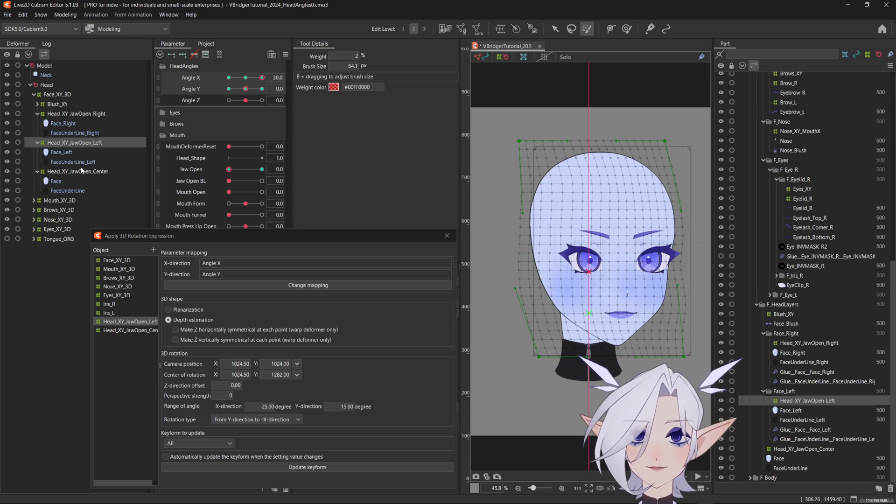
Add Head_XY_JawOpen_Right to the 3D rotation objects and reflect its Angle X motion horizontally about the canvas center.
click(89, 114)
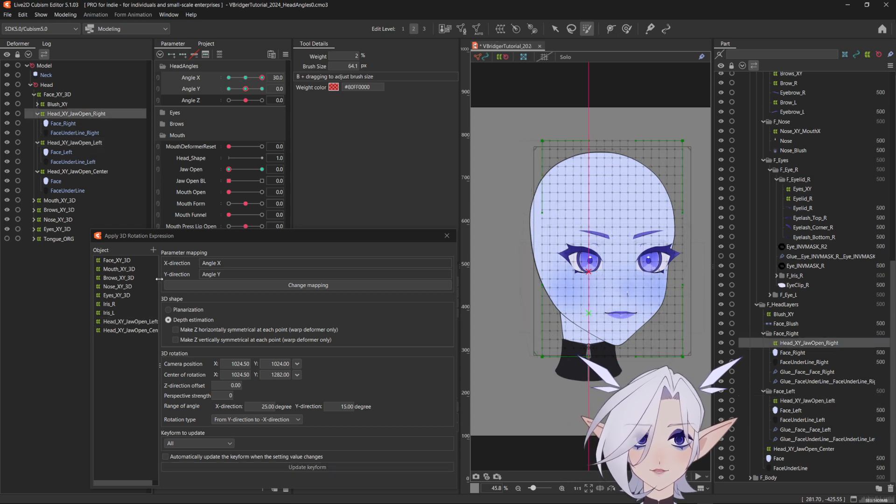
click(153, 250)
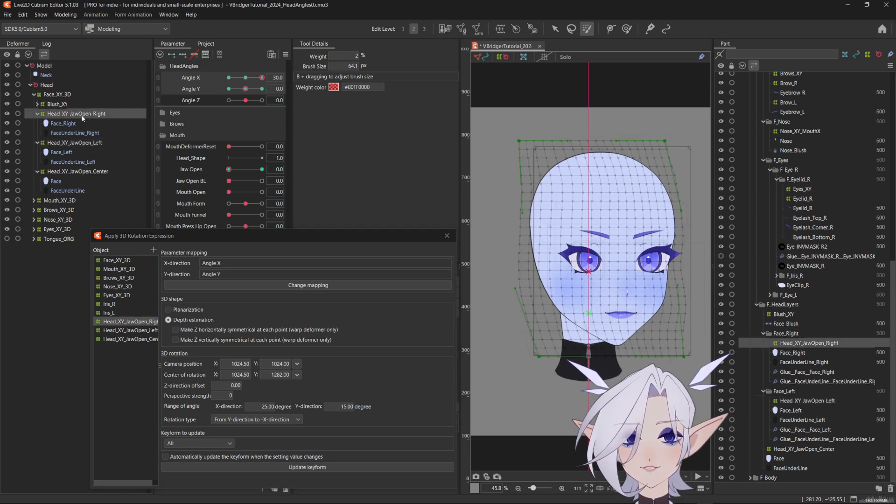
click(285, 54)
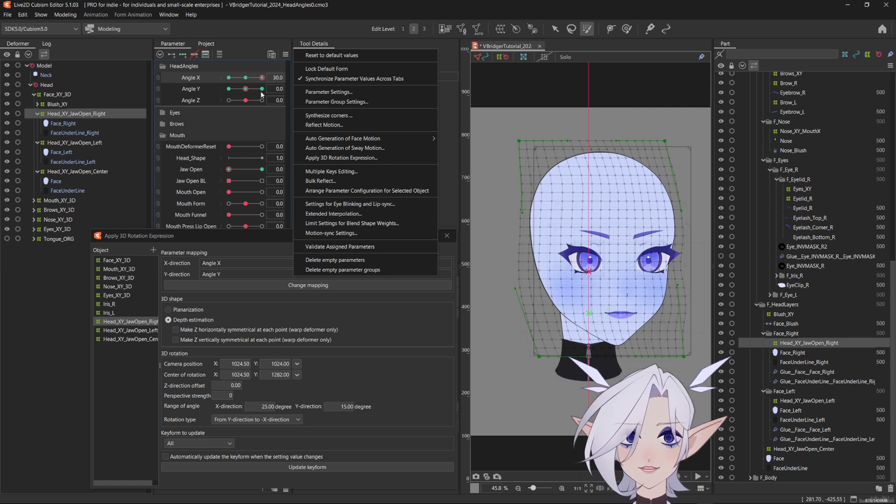
click(248, 77)
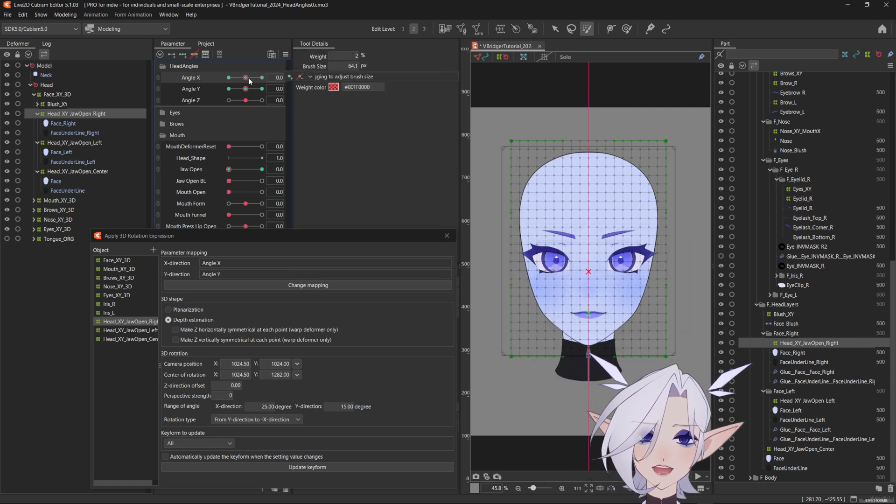
click(263, 77)
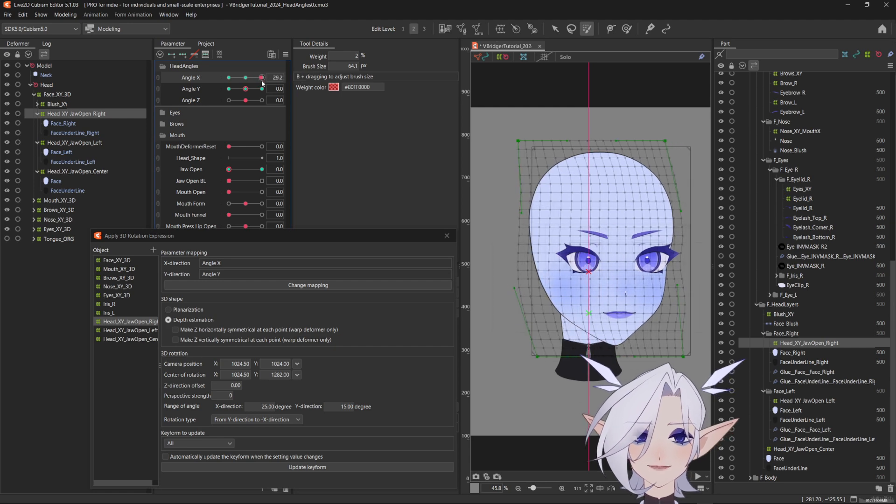
click(284, 54)
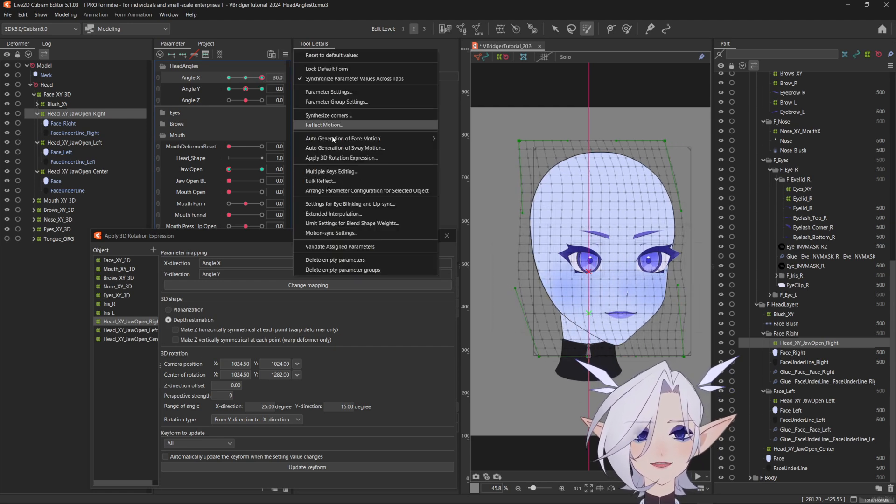
click(321, 125)
click(448, 278)
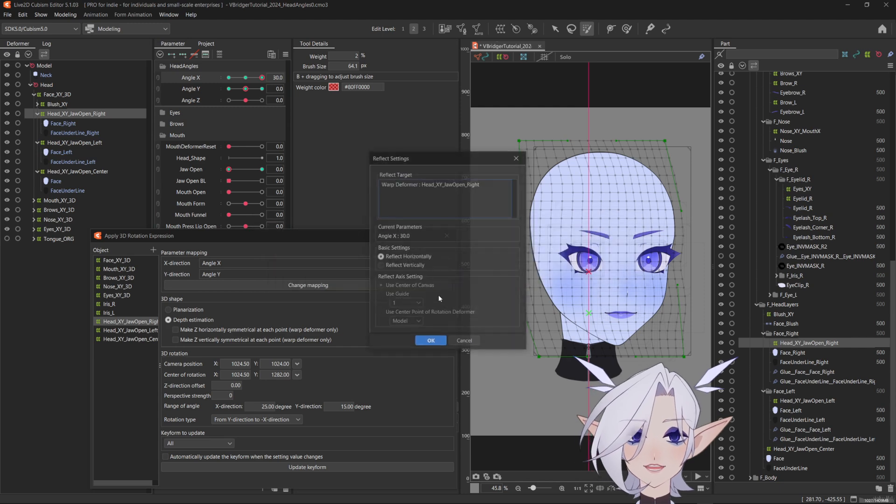
click(428, 341)
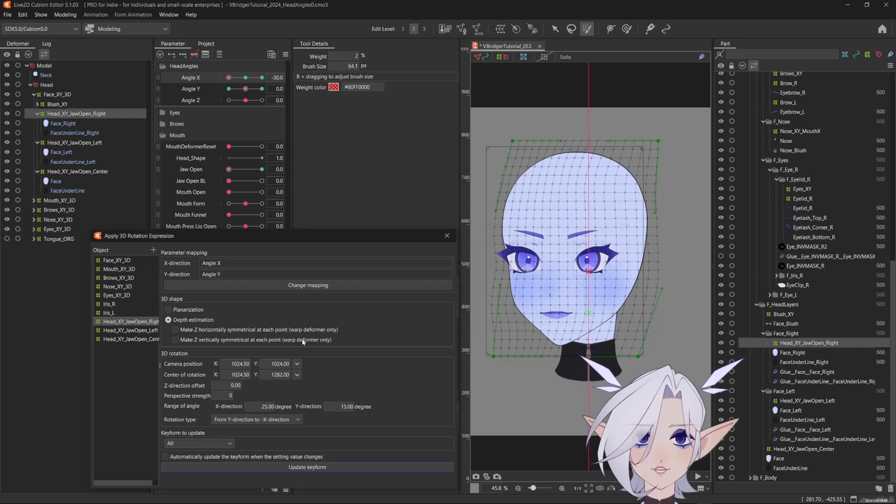
Link Angle X with Angle Y and hide the selection overlay to view the head at Angle X 30, Angle Y -30.
drag(245, 89, 267, 153)
click(158, 78)
key(ctrl+t)
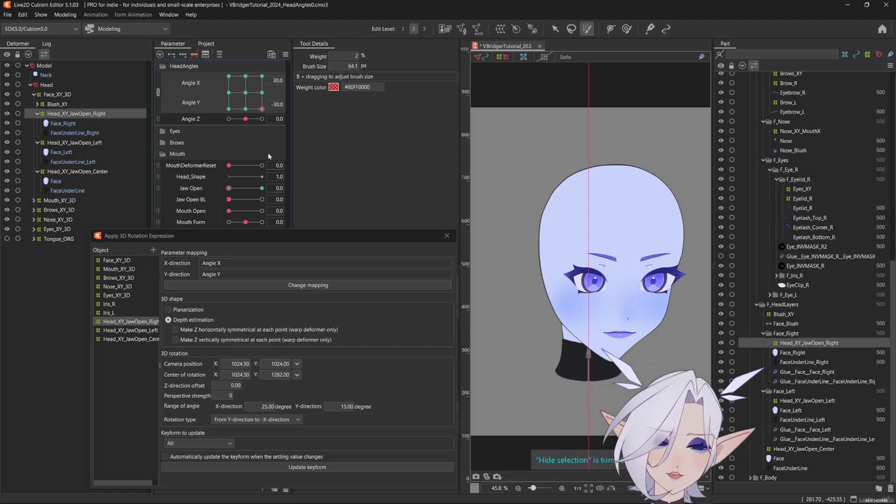
Select Head_XY_JawOpen_Left, set up the deform brush for selecting at about 347 px and 22% weight, and update the keyforms.
click(88, 142)
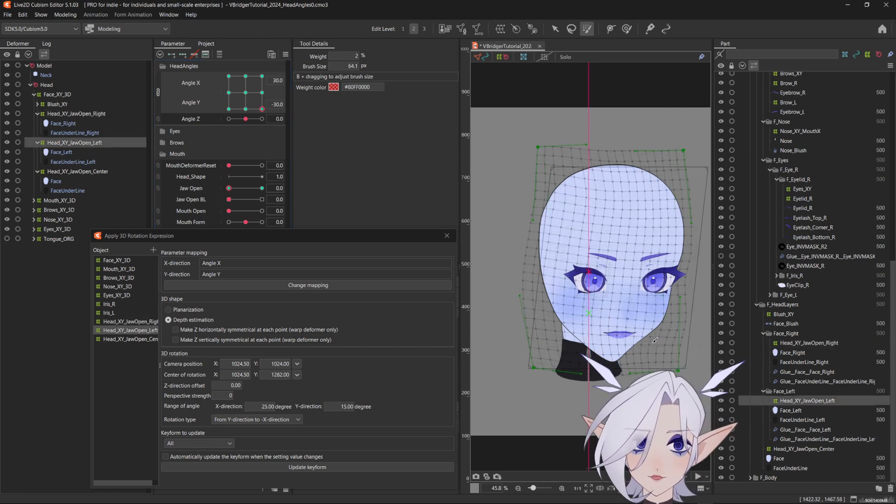
click(627, 28)
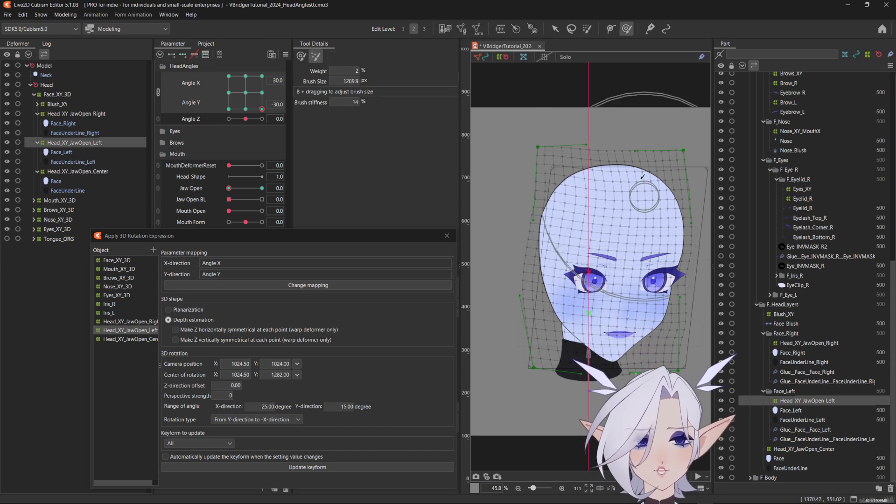
key(b)
drag(626, 334, 618, 320)
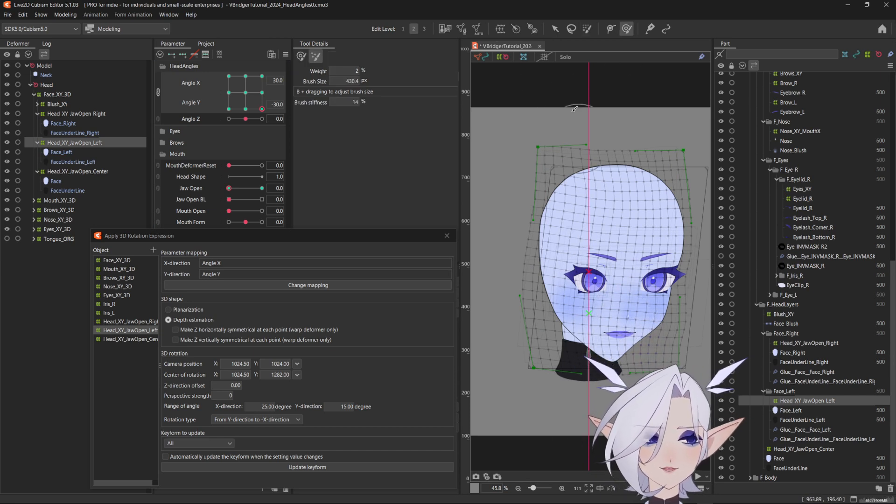
click(302, 56)
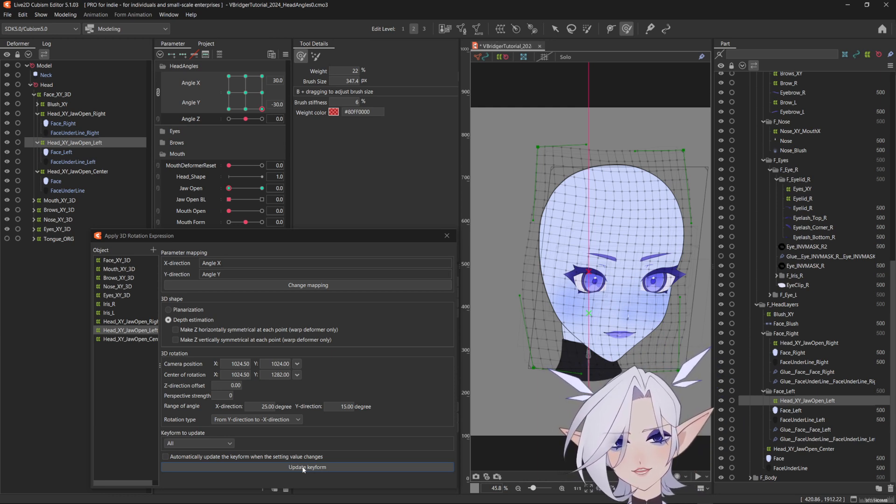
click(303, 468)
Examine Head_XY_JawOpen_Left at Angle Y 30 with Angle X at 30, -30 and 0.
drag(261, 109, 250, 130)
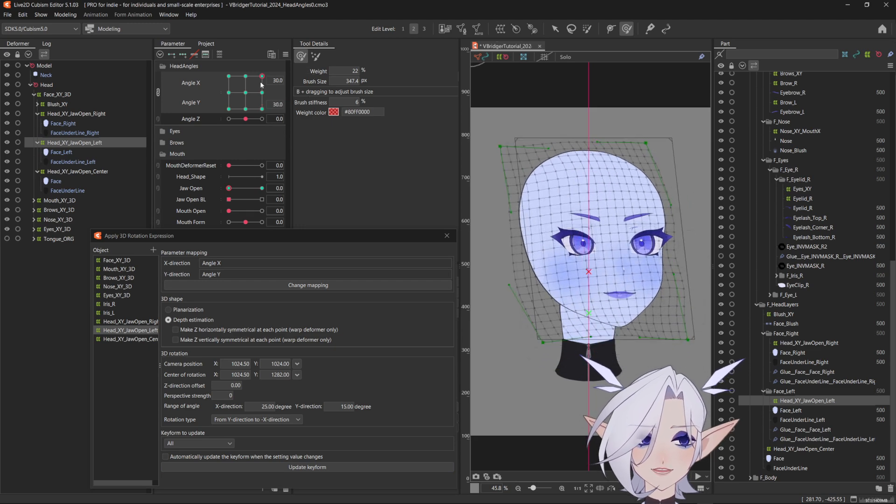
drag(262, 84, 252, 64)
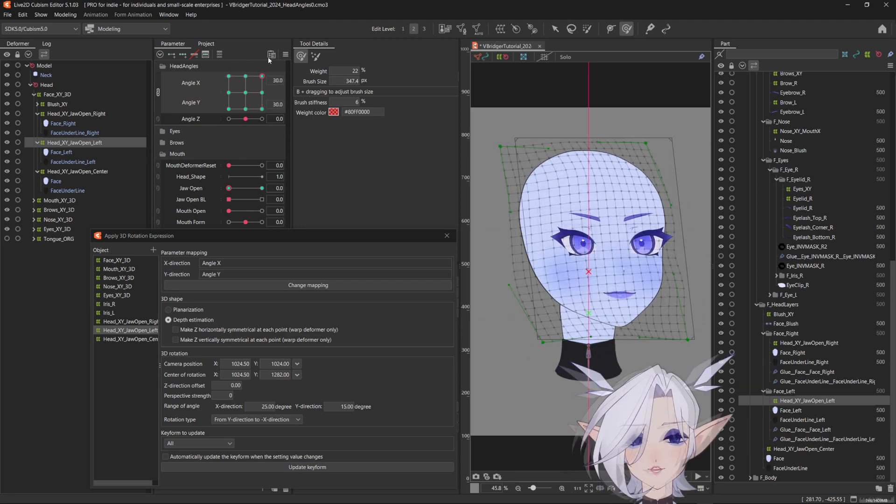
drag(240, 65, 278, 105)
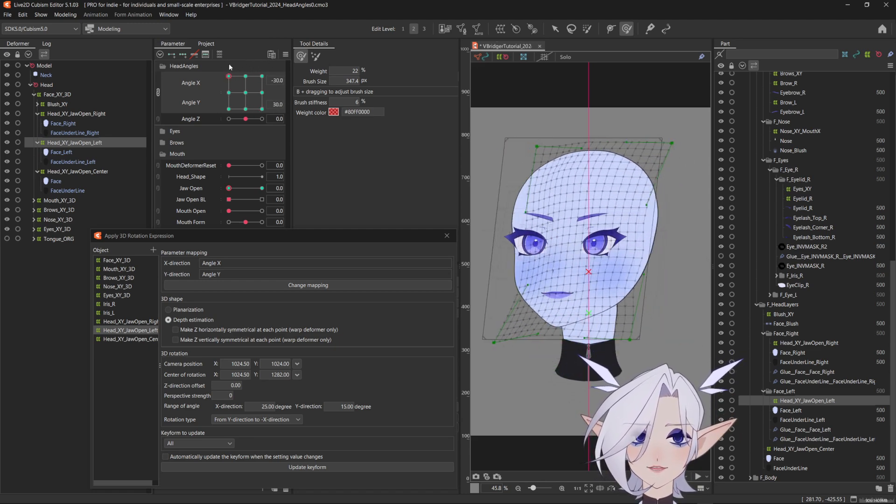
drag(245, 62, 246, 76)
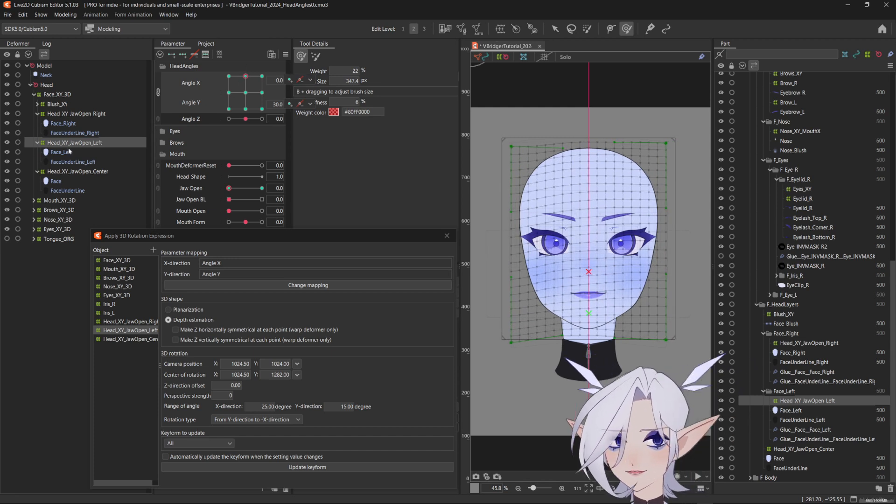
Update Head_XY_JawOpen_Center's keyforms at Angle Y 30 using a brush about 1223 px wide and check the head at the corner angles.
click(90, 170)
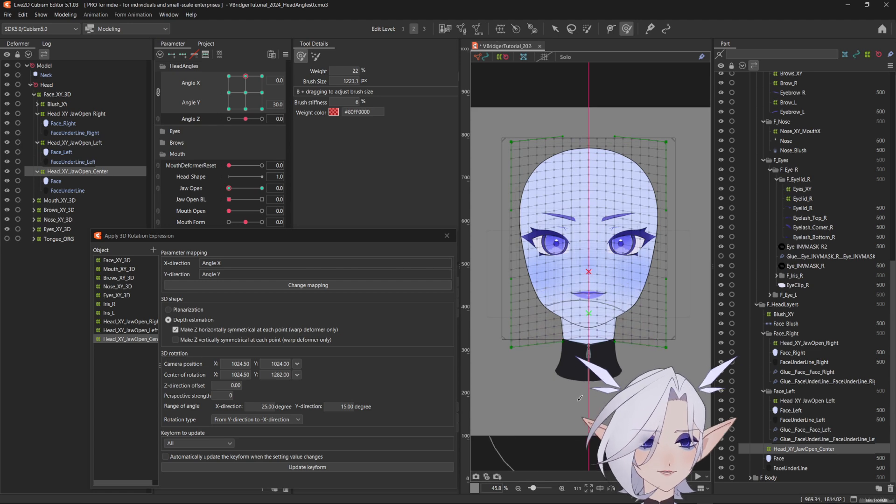
click(301, 466)
click(262, 75)
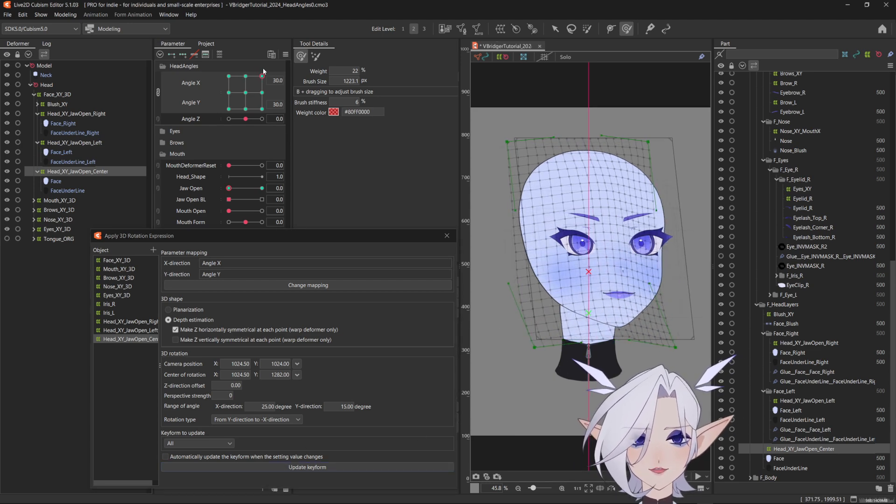
mouse_move(227, 91)
mouse_down()
mouse_move(247, 119)
mouse_move(270, 116)
mouse_up()
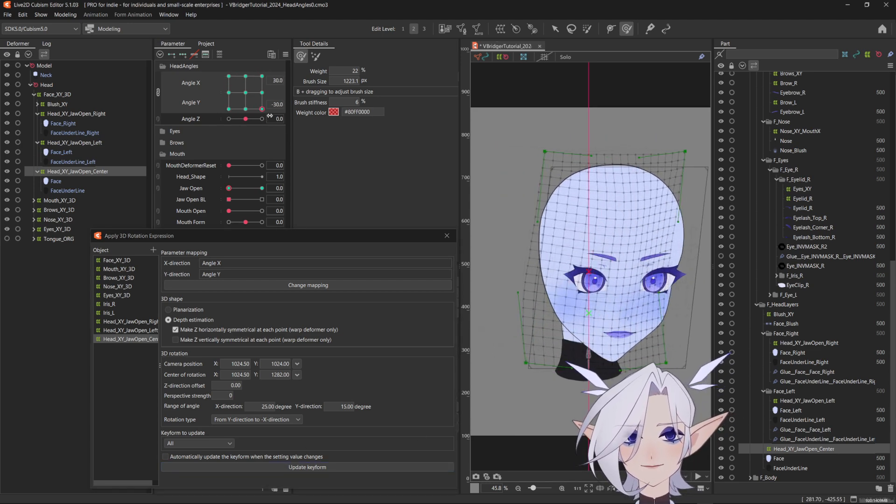
mouse_move(270, 77)
mouse_down()
mouse_move(230, 96)
mouse_move(248, 80)
mouse_move(230, 97)
mouse_move(243, 106)
mouse_move(228, 91)
mouse_move(250, 109)
mouse_move(255, 100)
mouse_move(238, 80)
mouse_move(251, 106)
mouse_move(250, 94)
mouse_move(251, 120)
mouse_up()
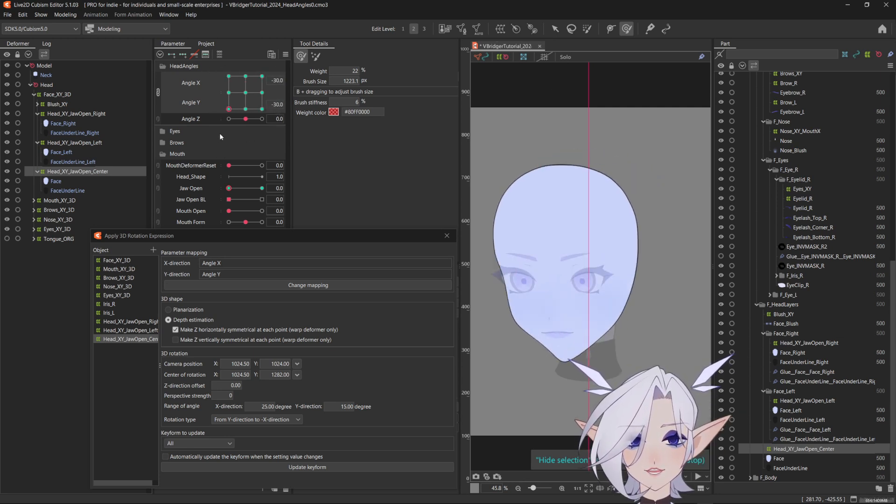
Apply Ellipse Interpolation with 3 points to the left, right and center JawOpen deformers and sweep Angle X and Angle Y to test it.
drag(286, 89, 246, 93)
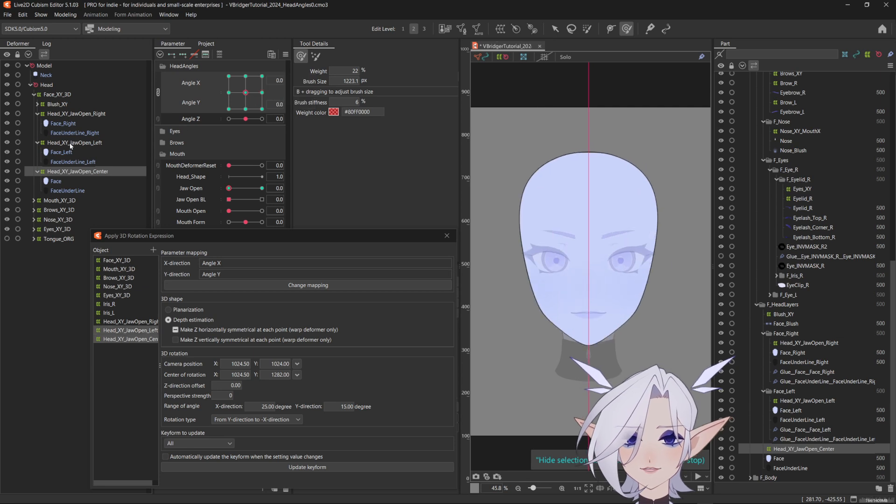
ctrl+click(70, 142)
ctrl+click(74, 113)
click(285, 55)
click(328, 214)
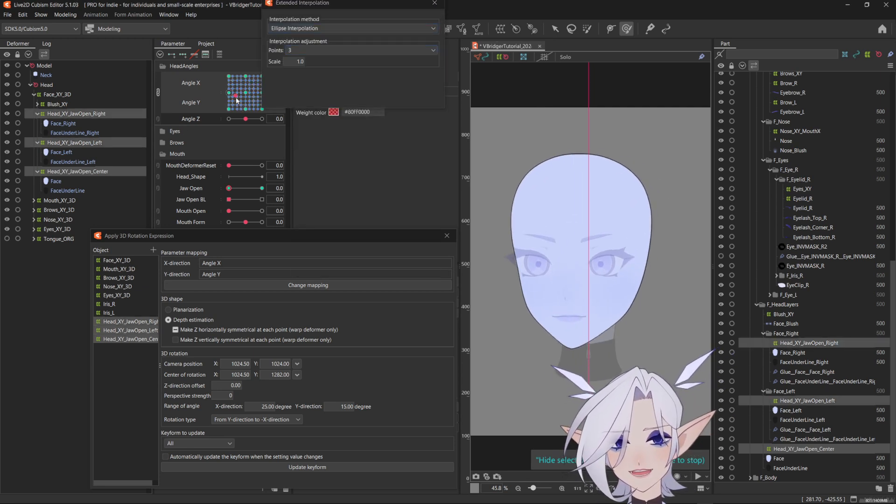
mouse_move(260, 100)
mouse_down()
mouse_move(253, 100)
mouse_move(261, 100)
mouse_up()
Select Head_XY_JawOpen_Left and examine Jaw Open with Angle X at 30 and Angle Y at 30 and 0.
click(82, 145)
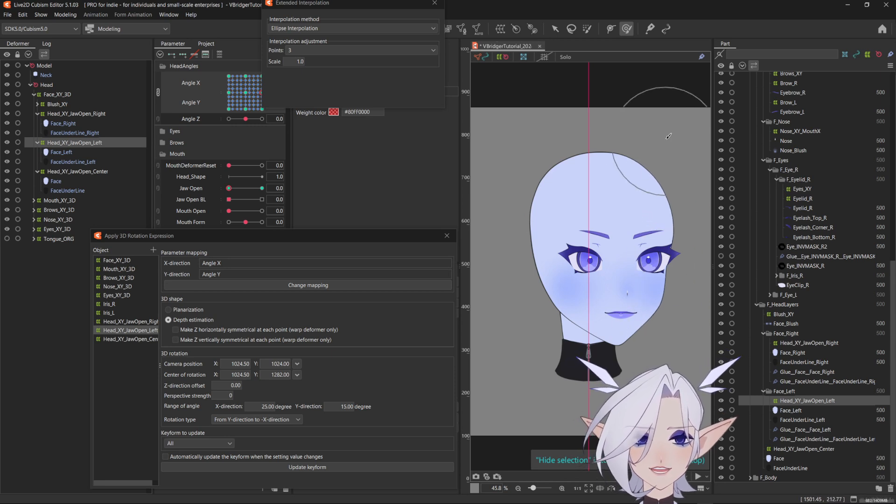
shift+click(65, 161)
key(s)
click(65, 145)
drag(332, 8, 384, 55)
drag(262, 92, 284, 79)
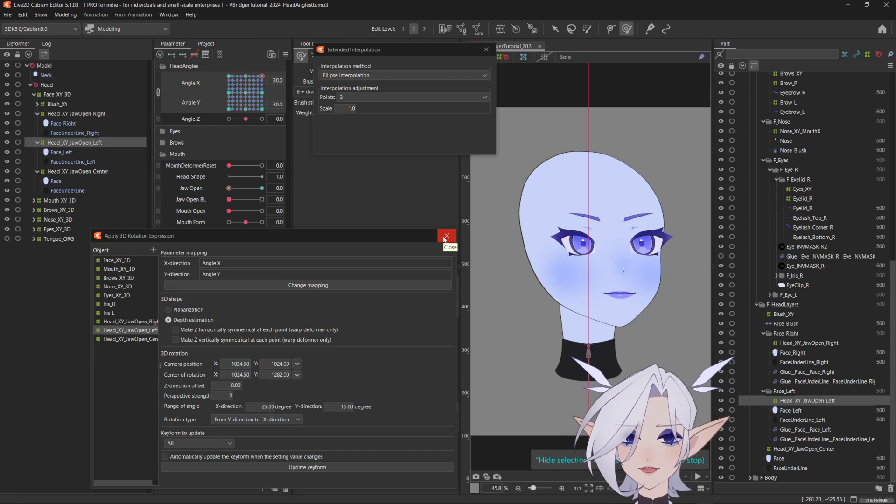
drag(236, 189, 202, 195)
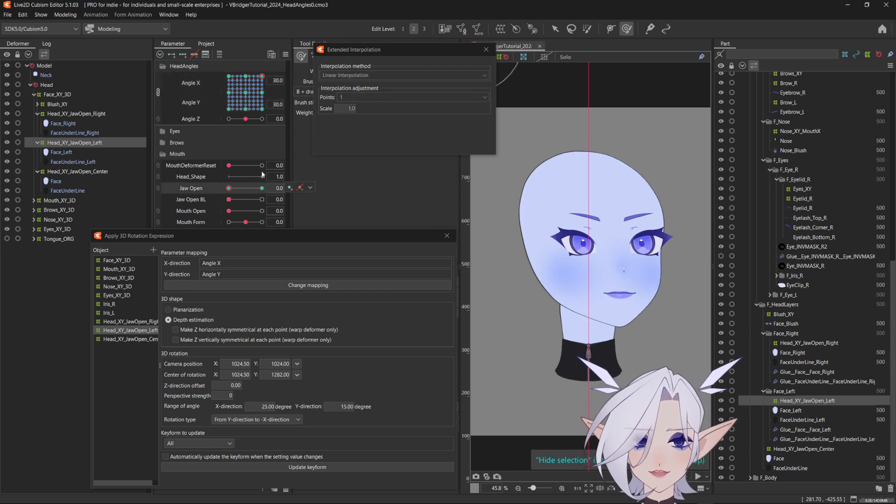
click(262, 94)
drag(233, 189, 214, 209)
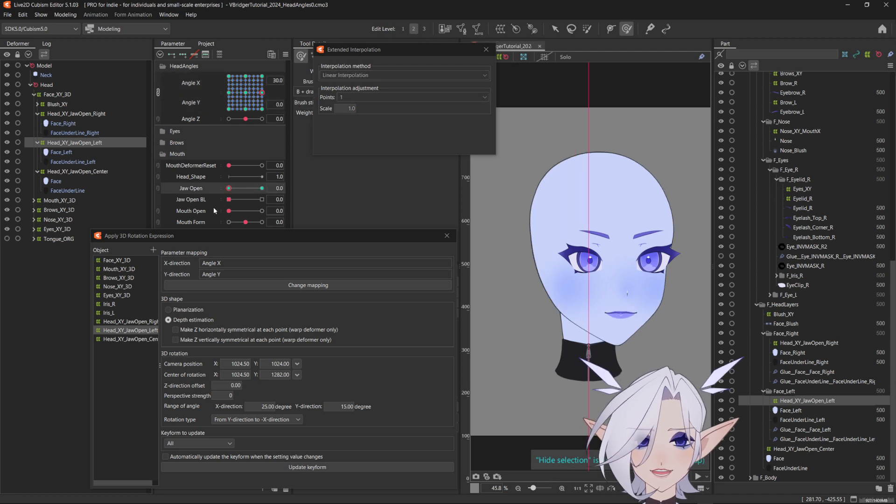
Copy the Jaw Open 0 form of Head_XY_JawOpen_Left at Angle X 30 onto its Jaw Open 1.0 keyform.
click(262, 188)
key(ctrl+v)
key(ctrl+t)
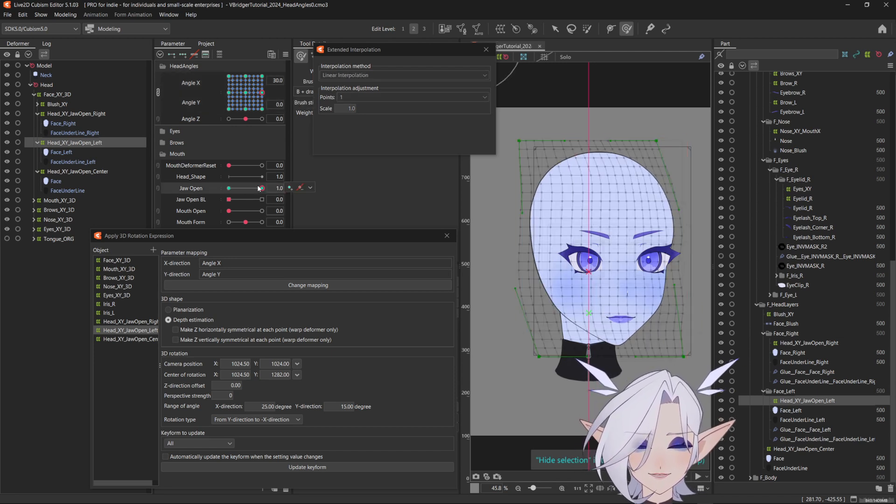
drag(251, 187, 197, 198)
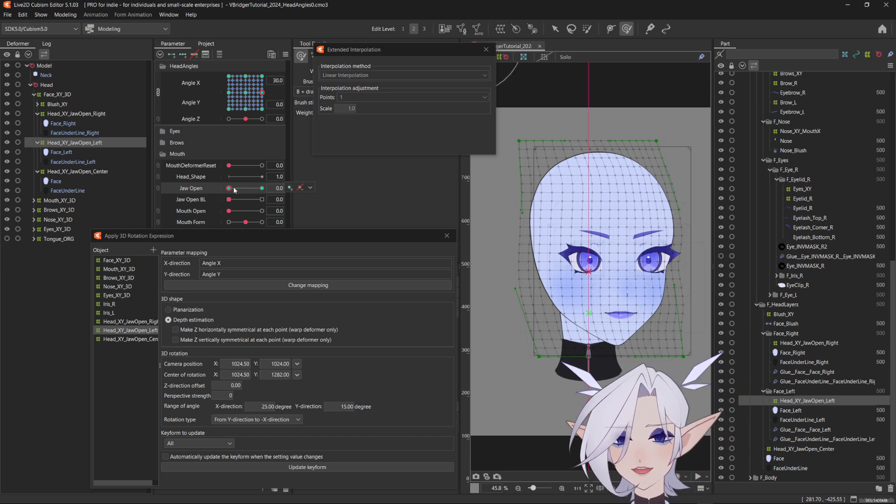
drag(235, 188, 196, 191)
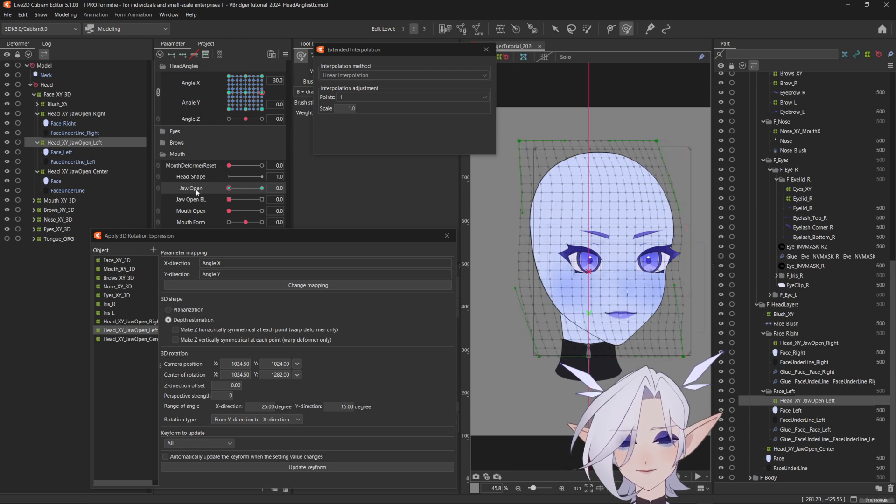
drag(251, 188, 256, 189)
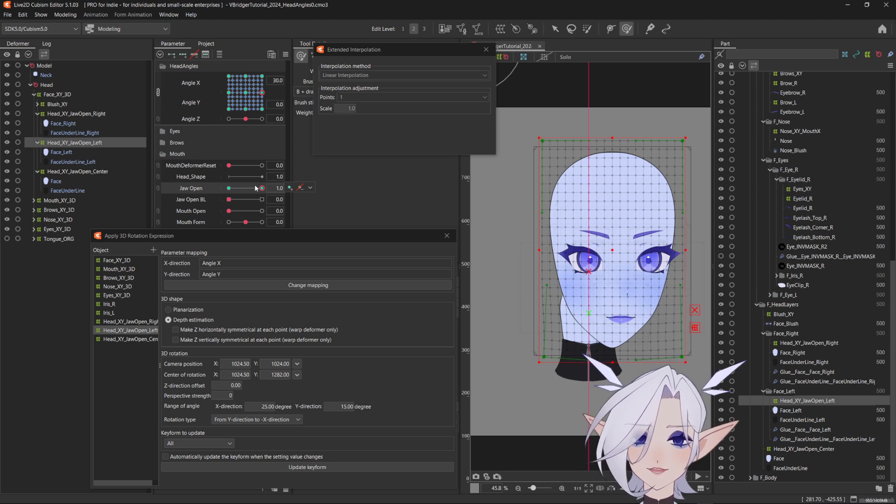
key(ctrl+v)
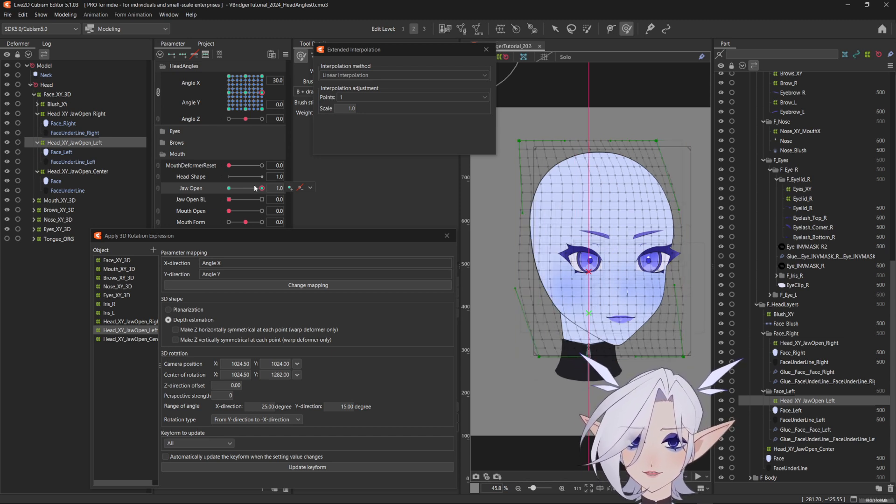
Adjust the lower back corner of Head_XY_JawOpen_Left at Jaw Open 1.0 and update the keyforms.
click(297, 470)
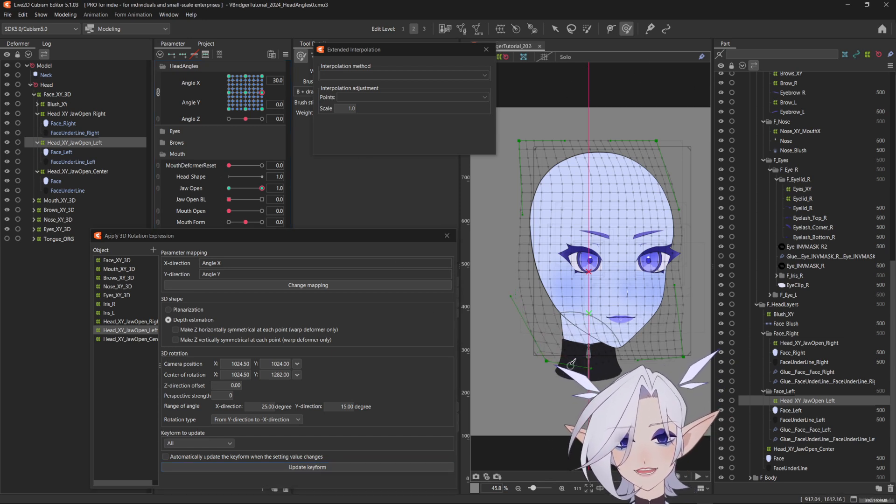
click(262, 188)
click(315, 469)
mouse_move(618, 405)
mouse_down()
mouse_move(654, 407)
mouse_move(605, 415)
mouse_up()
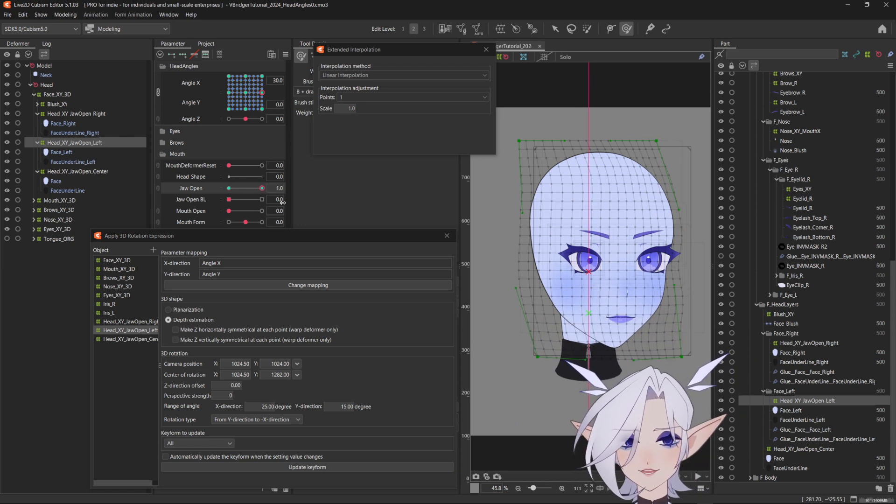
Return Angle X to 0, select Head_XY_JawOpen_Center and check Angle Y at -30, 0 and 30 with Jaw Open at 1.0.
drag(286, 214, 256, 224)
mouse_move(261, 94)
mouse_down()
mouse_move(265, 124)
mouse_move(208, 108)
mouse_move(259, 63)
mouse_move(275, 113)
mouse_move(247, 94)
mouse_up()
click(77, 171)
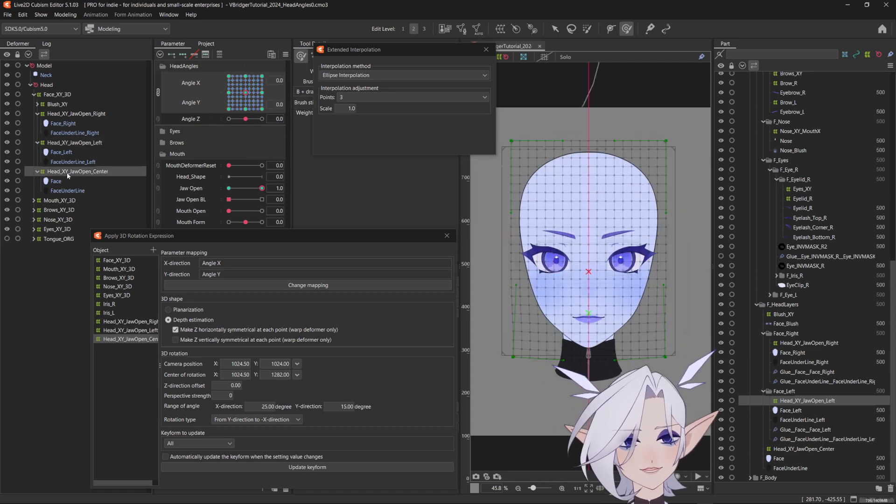
click(246, 109)
click(245, 92)
mouse_move(261, 188)
mouse_down()
mouse_move(213, 202)
mouse_move(262, 188)
mouse_move(232, 178)
mouse_move(232, 188)
mouse_move(262, 188)
mouse_up()
click(245, 76)
click(246, 109)
click(246, 93)
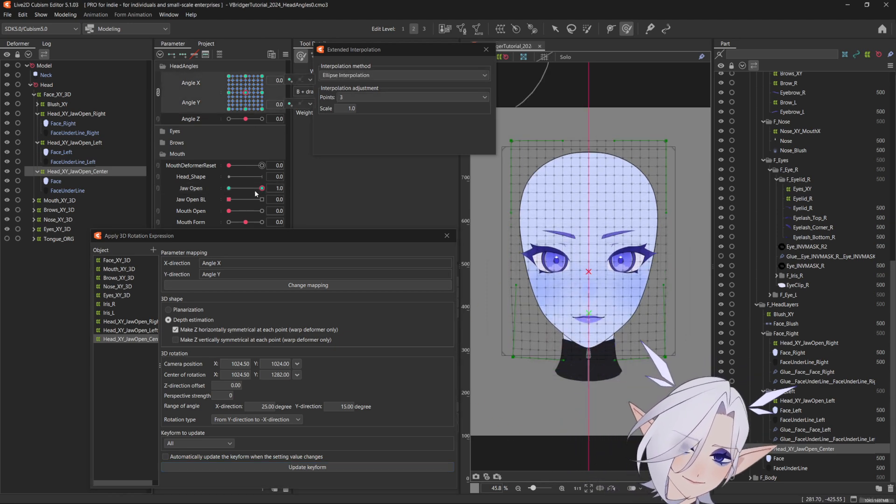
click(245, 76)
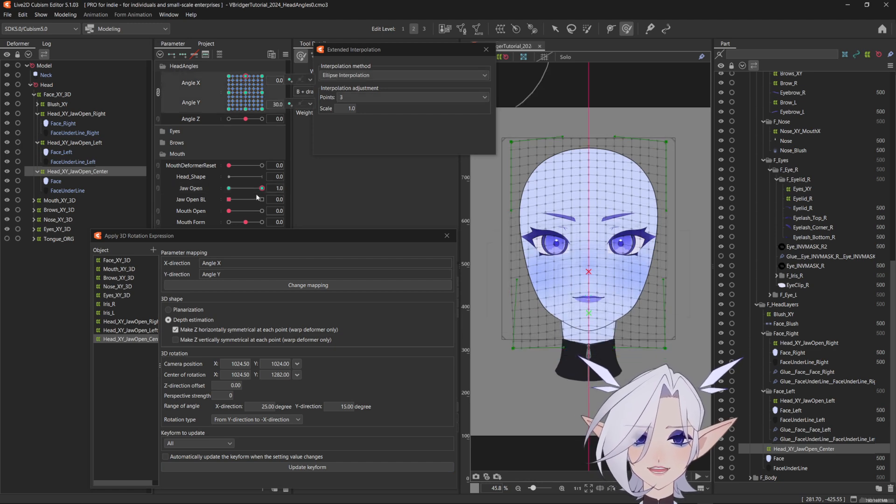
click(262, 188)
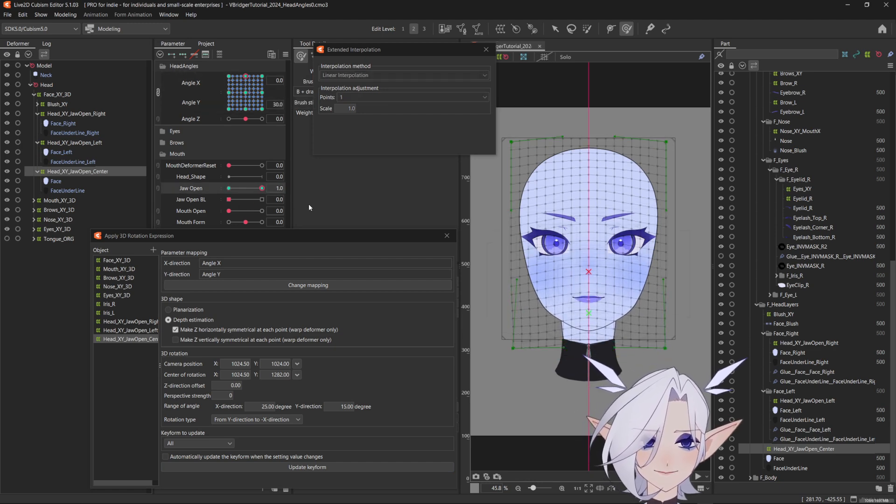
Set Jaw Open to 0 and Angle X to 30, then isolate the face parts in Solo with Head_XY_JawOpen_Left selected.
click(229, 188)
mouse_move(250, 104)
mouse_down()
mouse_move(263, 116)
mouse_move(224, 126)
mouse_move(212, 80)
mouse_move(280, 95)
mouse_move(263, 96)
mouse_up()
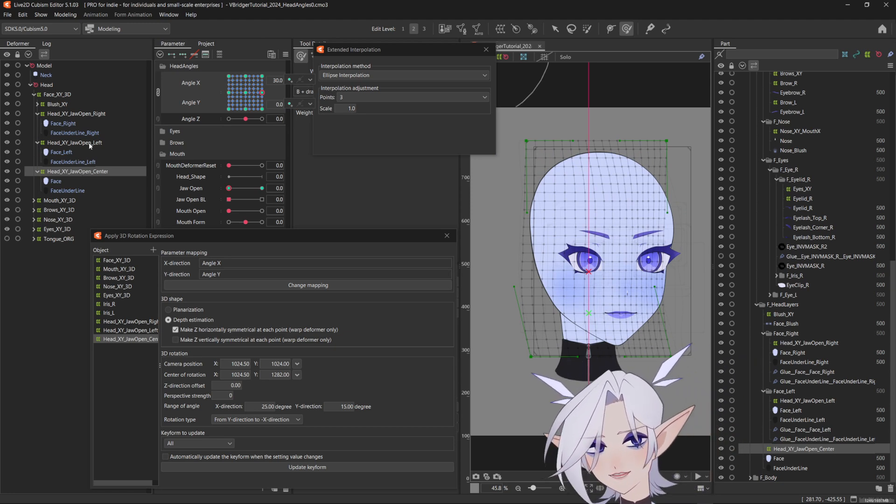
click(93, 143)
click(69, 181)
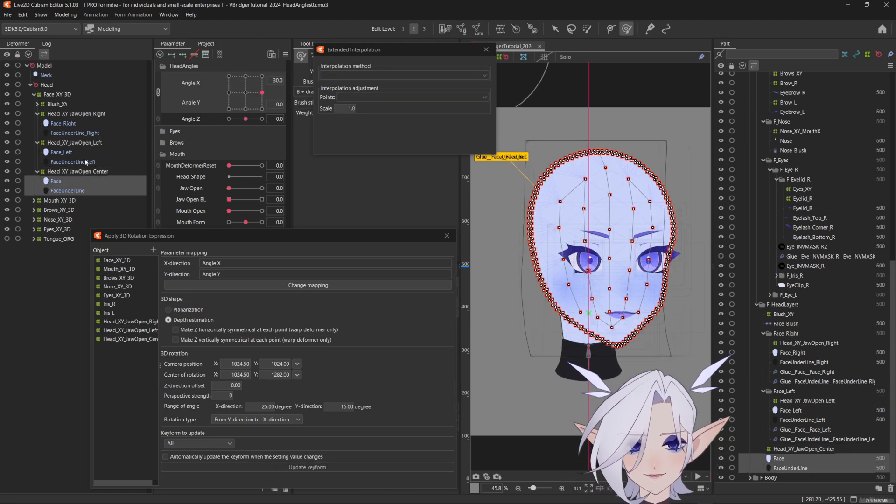
click(85, 143)
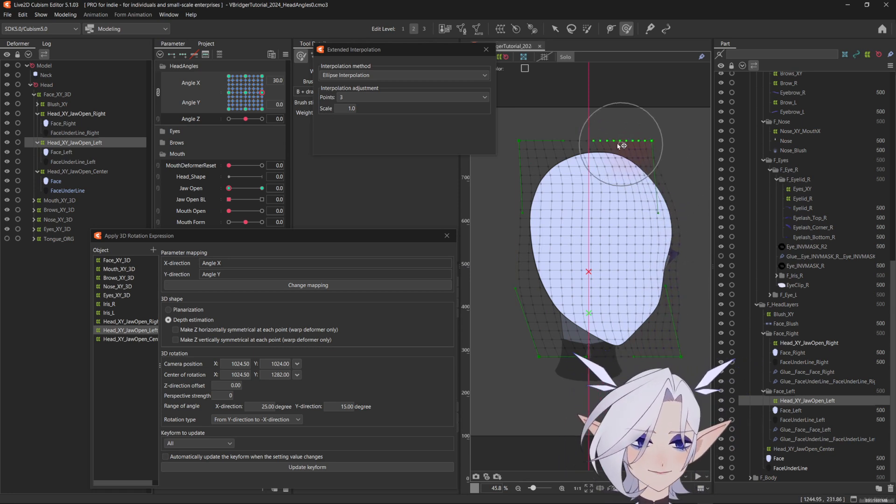
Reshape the upper forehead of Head_XY_JawOpen_Left at Angle X 30 with the brush, update the keyforms and set Angle Y to 30.
drag(572, 172, 590, 166)
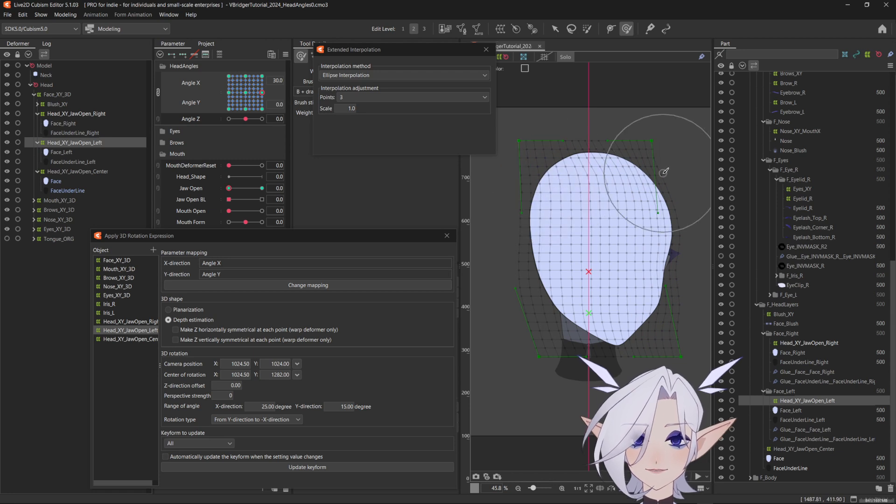
drag(669, 168, 671, 177)
click(340, 467)
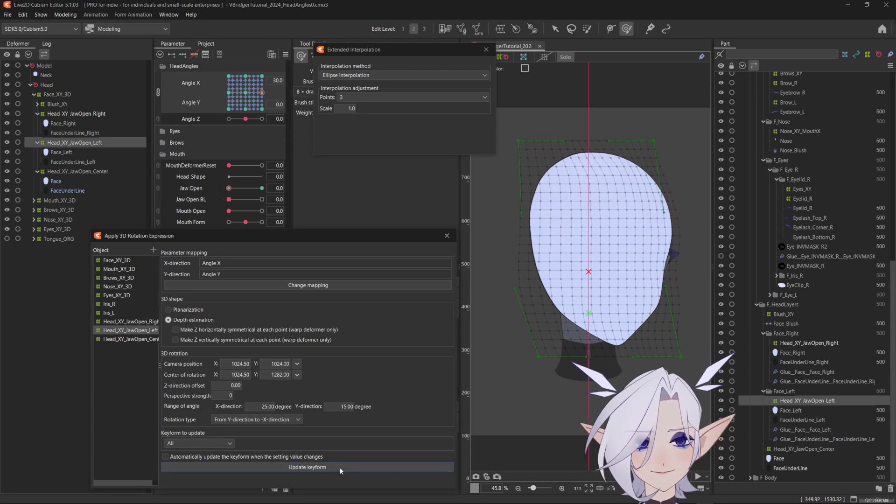
drag(265, 96, 281, 65)
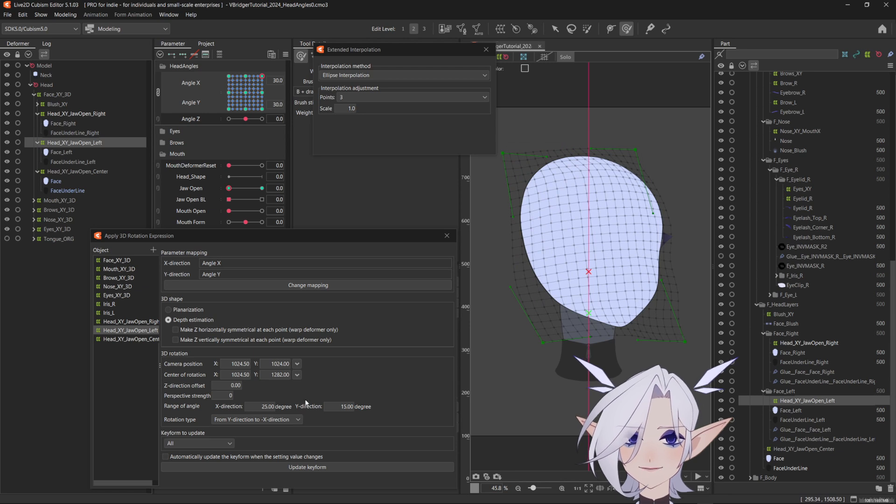
Set Angle Y to -30 with Angle X at 30, adjust the top of Head_XY_JawOpen_Left with the brush and update the keyforms.
drag(262, 76, 266, 122)
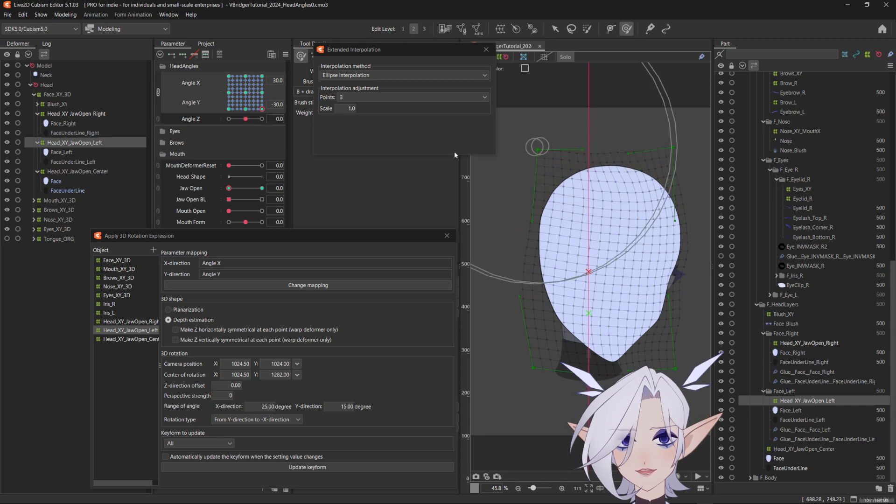
mouse_move(261, 110)
mouse_down()
mouse_move(246, 122)
mouse_move(265, 125)
mouse_up()
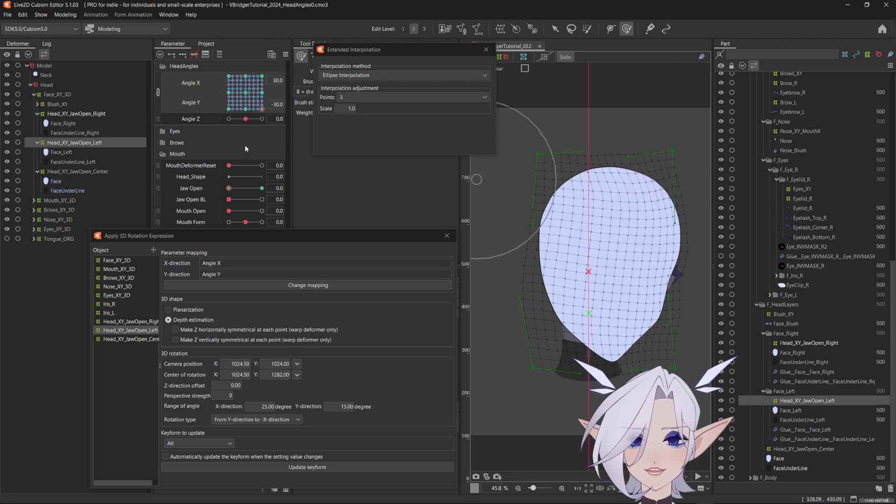
click(245, 109)
click(263, 110)
click(290, 467)
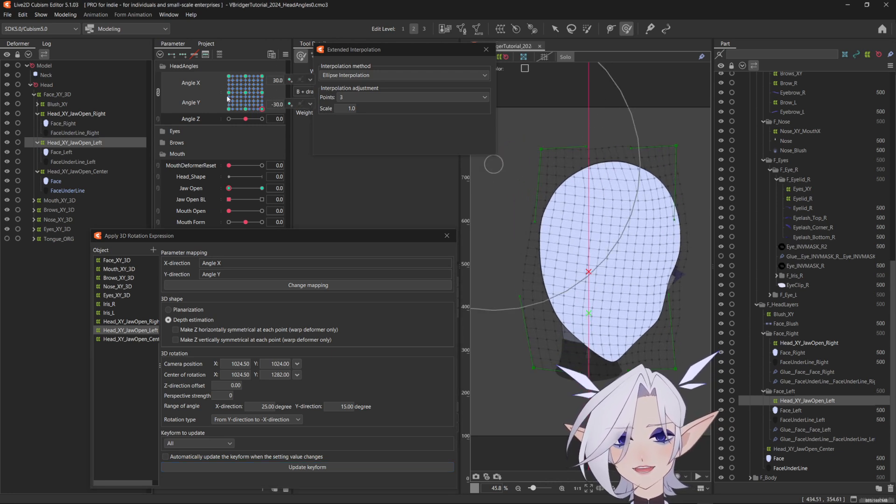
Check the left head deformer at Angle X 30 with Angle Y between 0 and 30, and update its keyforms.
click(246, 93)
click(263, 93)
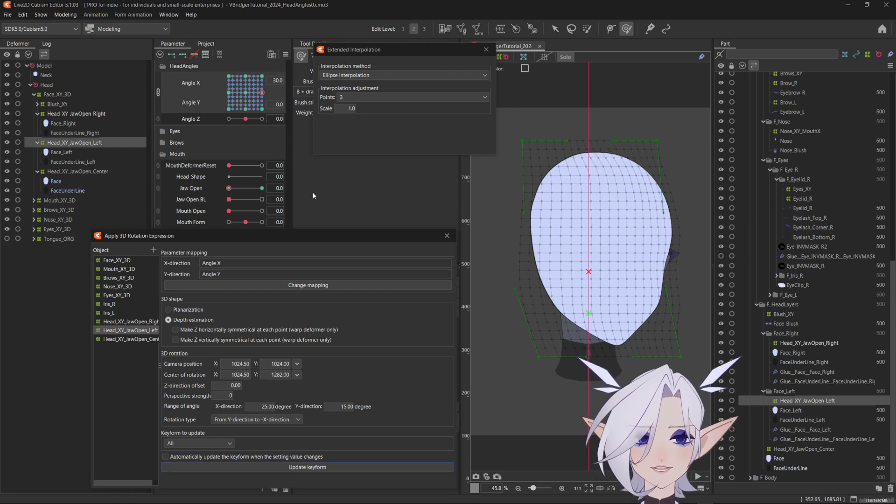
click(263, 76)
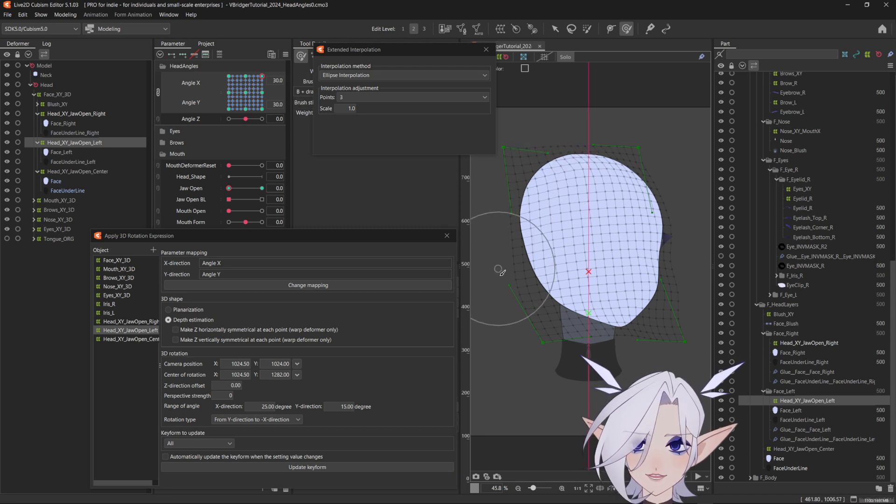
mouse_move(247, 83)
mouse_down()
mouse_move(231, 66)
mouse_move(269, 68)
mouse_move(248, 62)
mouse_move(248, 74)
mouse_up()
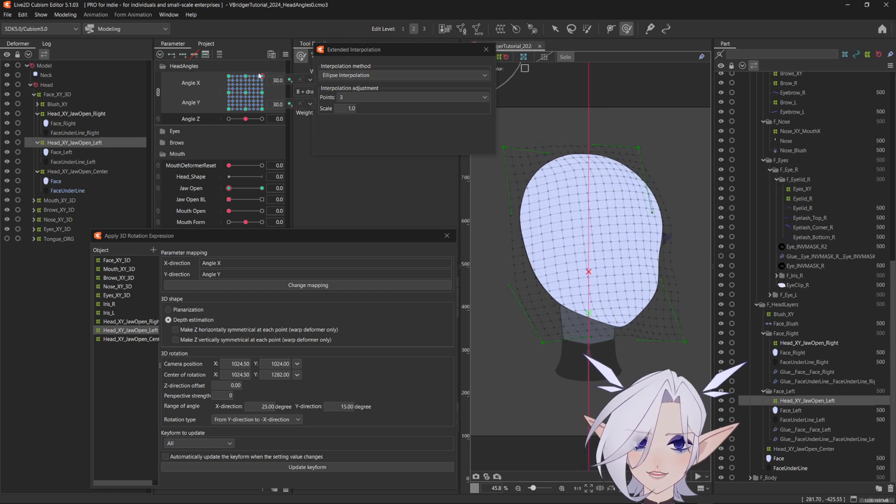
click(250, 76)
drag(253, 78, 281, 92)
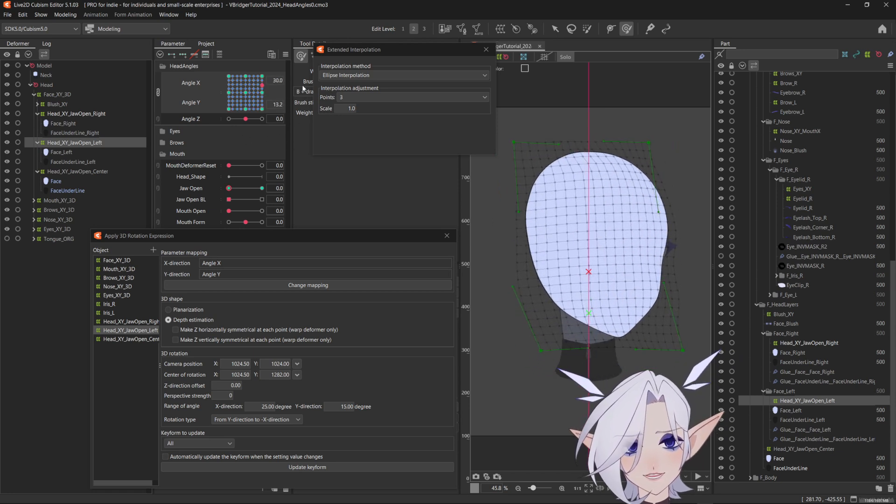
click(311, 468)
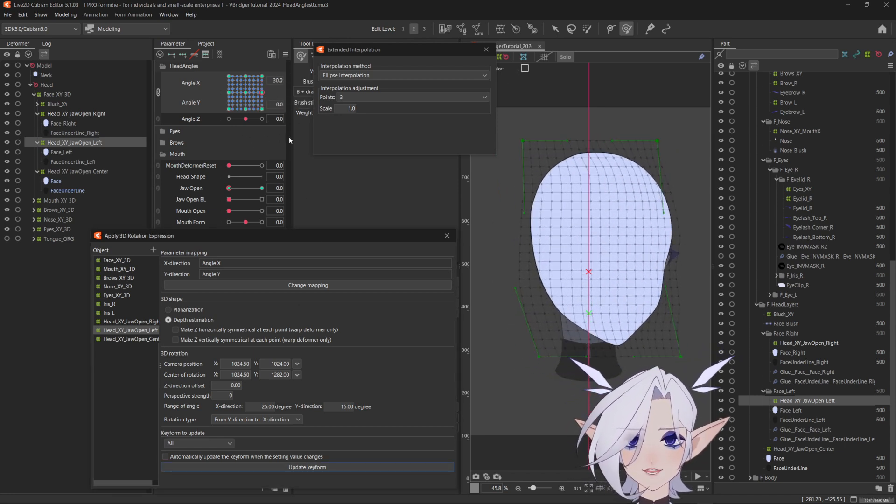
With Angle X at 30, enlarge the brush, refine the front and upper edges of Head_XY_JawOpen_Left, update the keyforms and return Angle Y to 0.
click(229, 93)
click(261, 93)
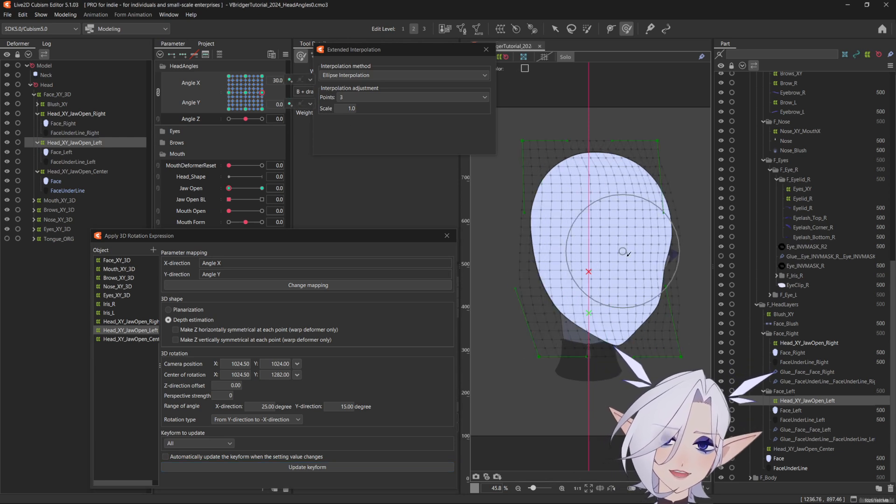
key(b)
drag(684, 264, 677, 259)
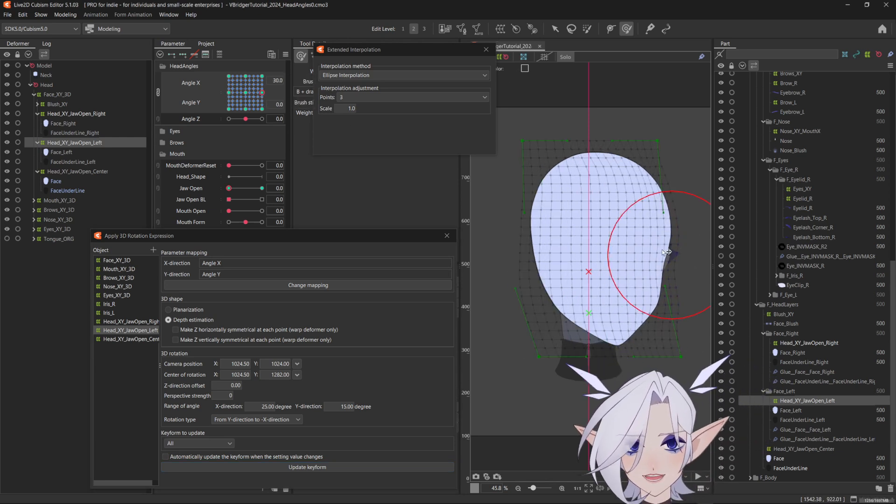
mouse_move(692, 192)
mouse_down()
mouse_move(642, 107)
mouse_move(606, 91)
mouse_move(576, 96)
mouse_up()
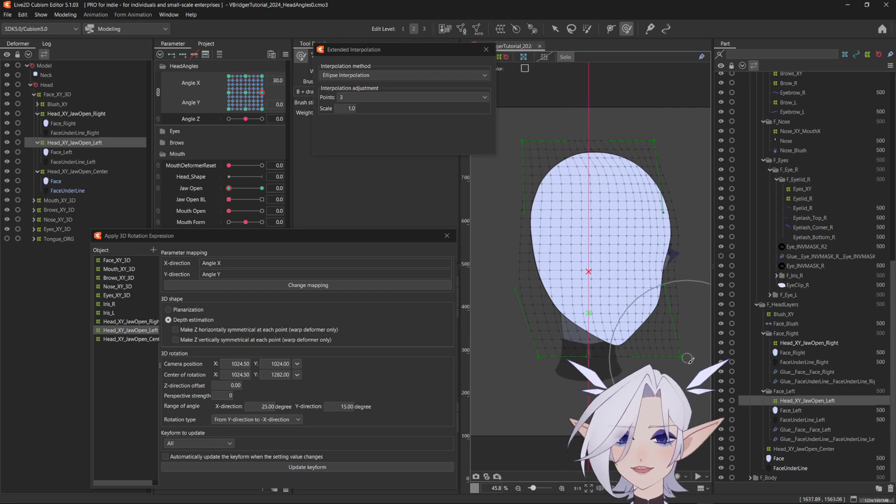
mouse_move(265, 97)
mouse_down()
mouse_move(262, 76)
mouse_move(278, 149)
mouse_up()
drag(634, 152, 662, 175)
mouse_move(630, 125)
mouse_down()
mouse_move(642, 138)
mouse_move(618, 132)
mouse_move(562, 143)
mouse_move(566, 121)
mouse_up()
click(290, 467)
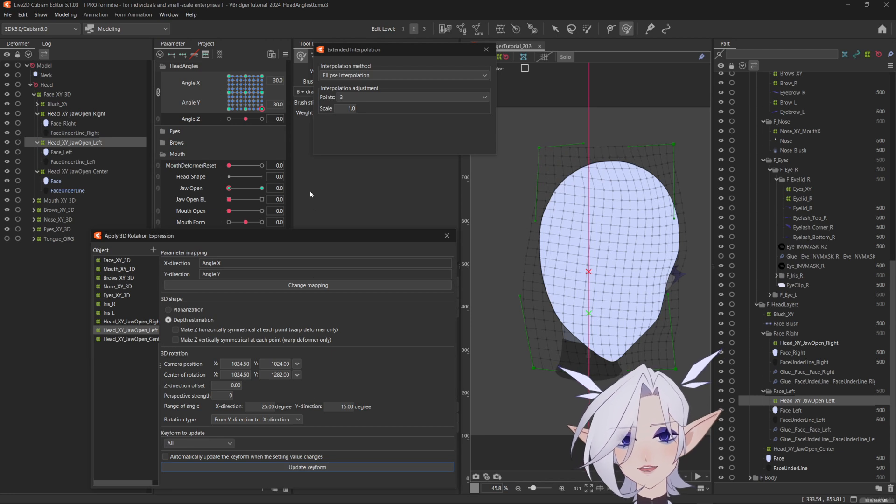
mouse_move(260, 108)
mouse_down()
mouse_move(275, 61)
mouse_move(282, 131)
mouse_move(284, 73)
mouse_move(204, 71)
mouse_move(273, 66)
mouse_move(279, 102)
mouse_move(264, 95)
mouse_up()
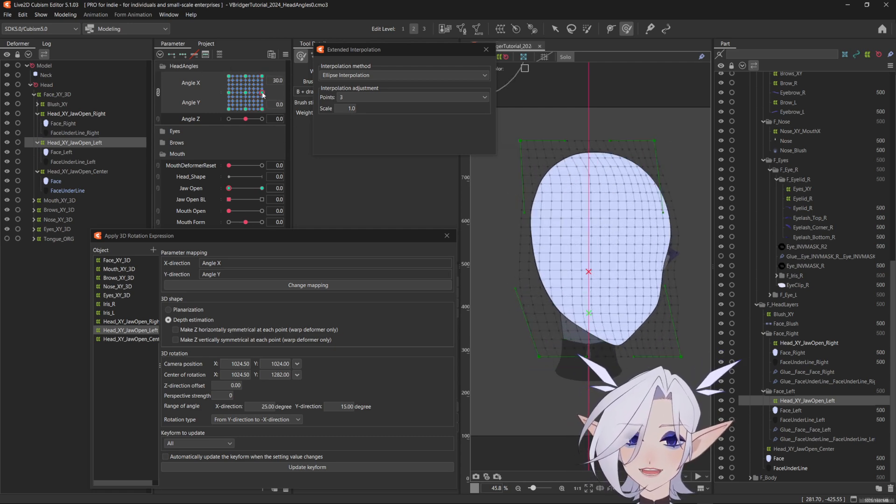
Copy the left jaw deformer's form onto Head_XY_JawOpen_Right at Angle X 30, and reflect its Angle X motion horizontally about the canvas center.
click(94, 114)
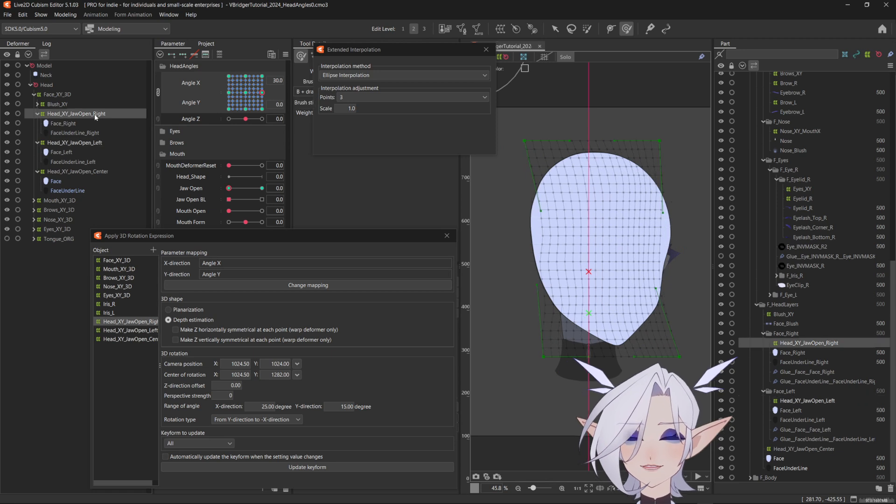
click(158, 93)
key(ctrl+z)
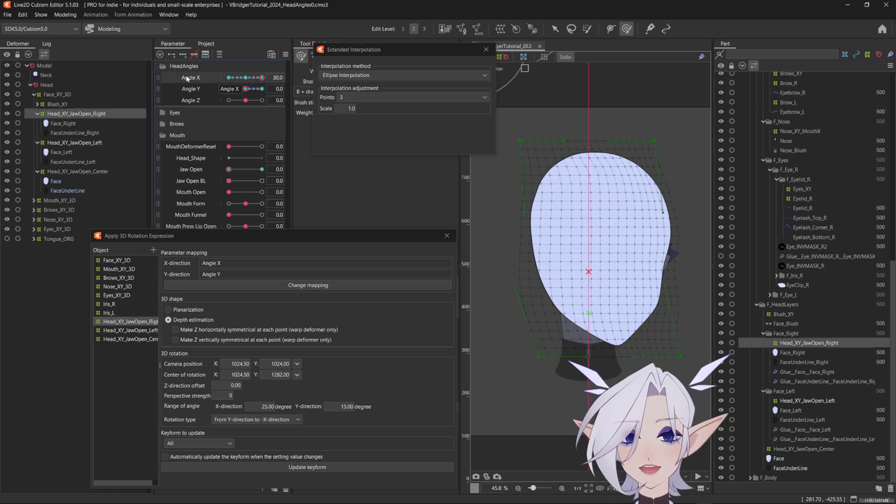
click(286, 57)
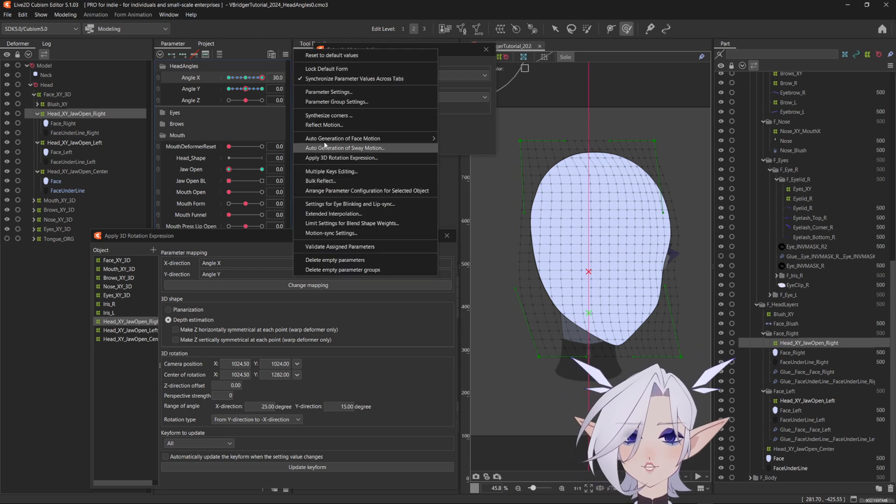
click(327, 125)
click(446, 278)
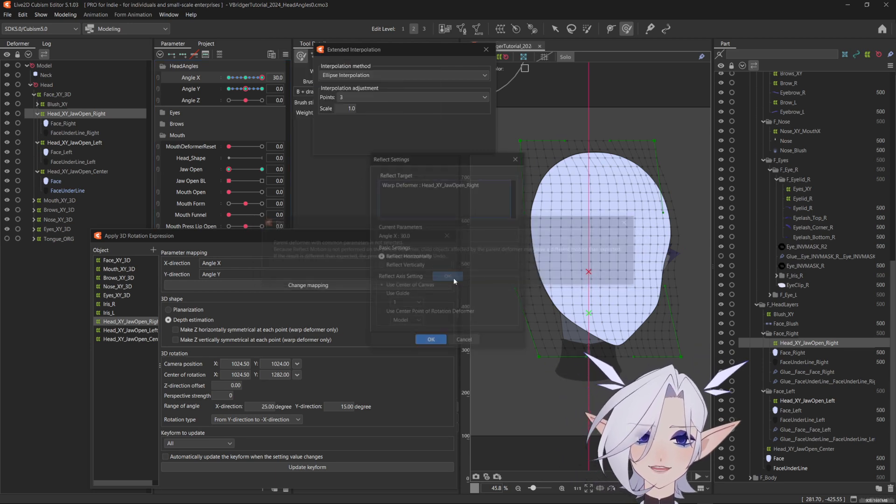
click(426, 341)
At Angle X -30, paste the Jaw Open 0.0 form of Head_XY_JawOpen_Right onto its Jaw Open 1.0 key.
drag(260, 81, 192, 120)
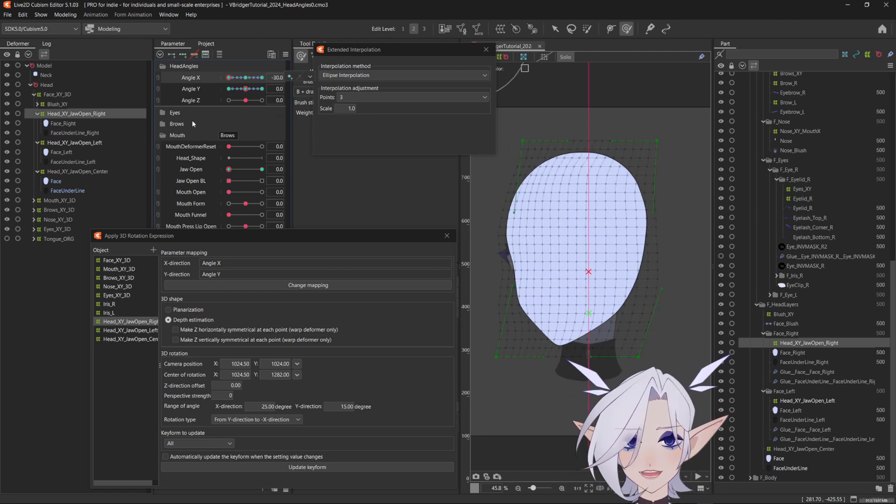
click(240, 170)
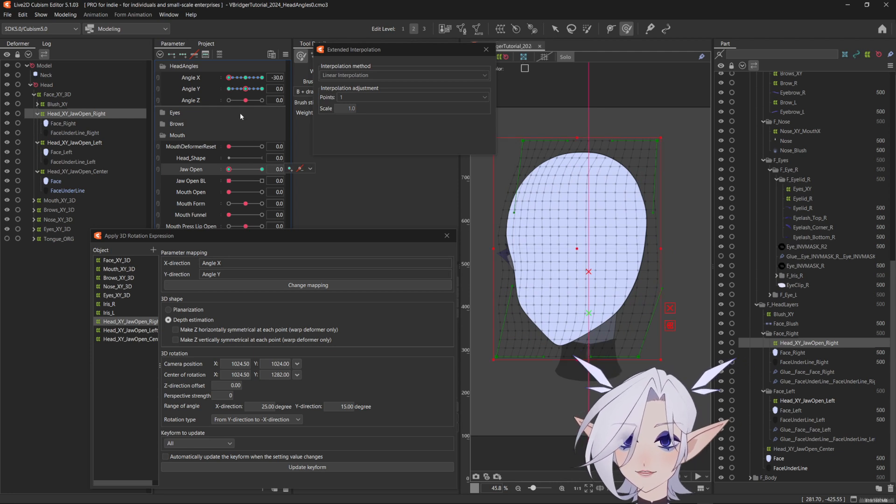
click(254, 170)
key(ctrl+v)
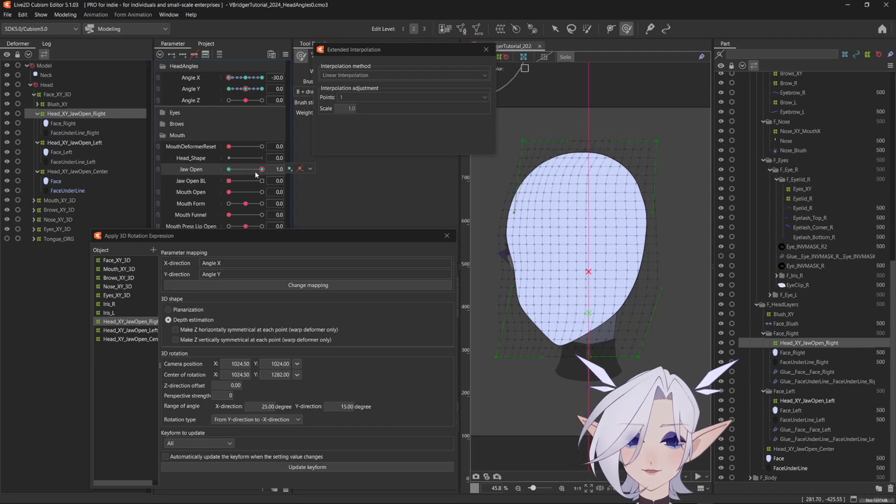
At Angle X 30, carry the Jaw Open 0.0 form of Head_XY_JawOpen_Left over to Jaw Open 1.0 and update its keyforms.
click(72, 143)
drag(233, 78, 262, 80)
drag(253, 170, 173, 181)
click(257, 171)
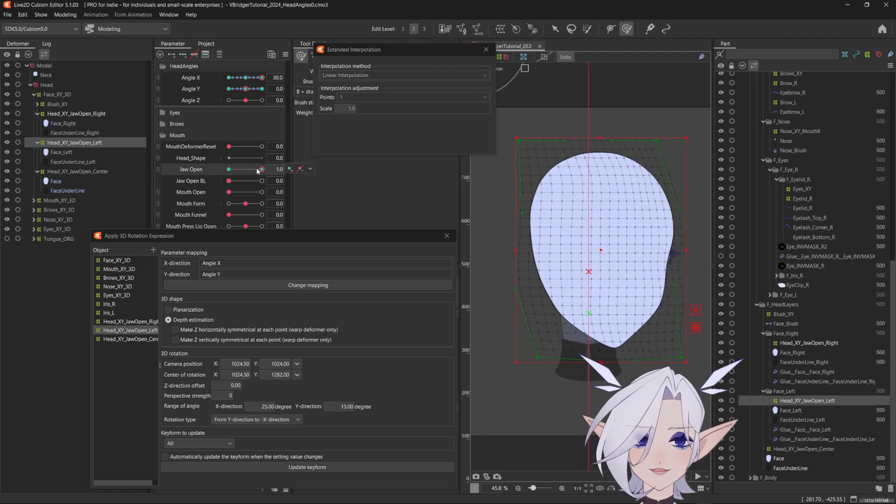
click(318, 468)
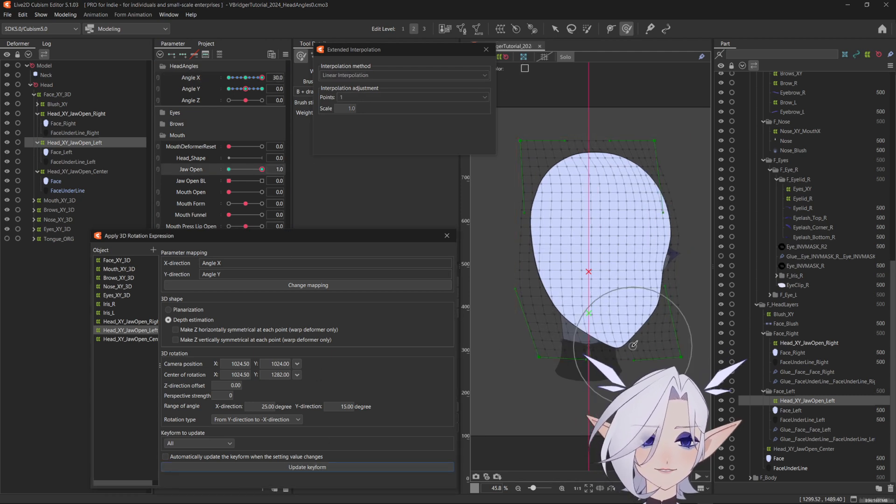
Reshape the lower jaw of Head_XY_JawOpen_Left with a larger deform brush at Jaw Open 1.0, and update its 3D rotation keyforms.
drag(572, 337, 657, 414)
key(ctrl+z)
key(b)
drag(576, 383, 626, 411)
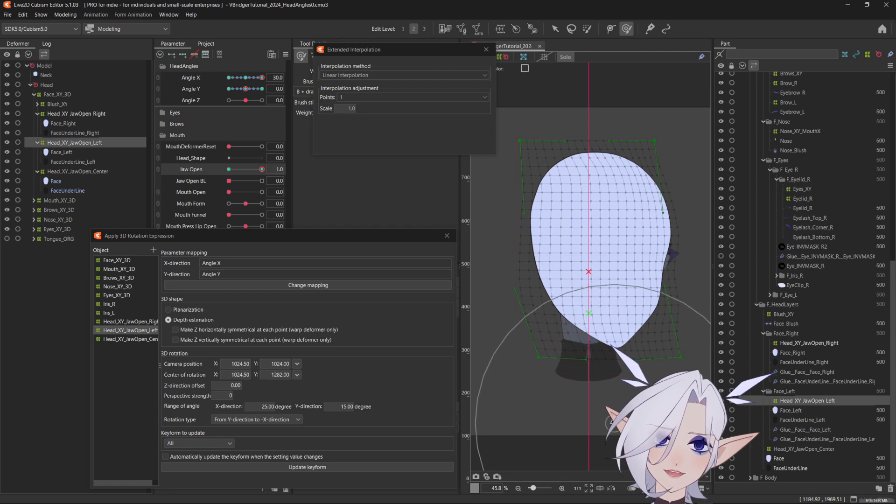
click(323, 468)
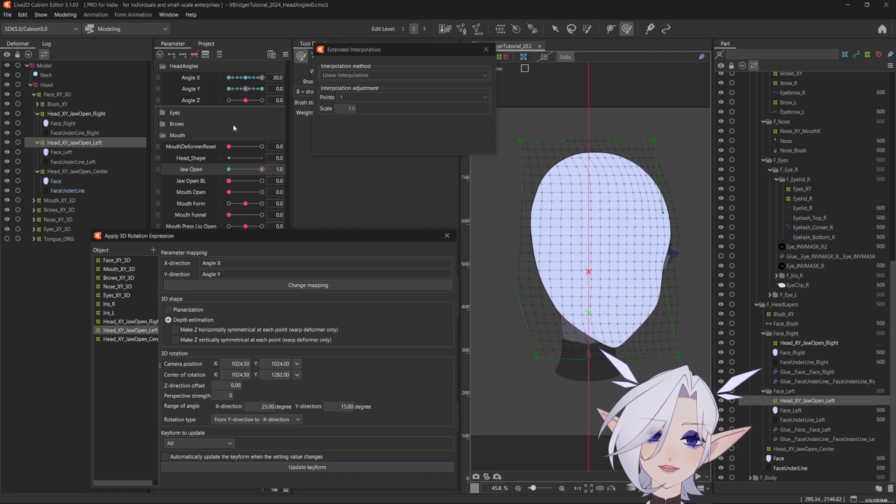
Copy the left deformer's Jaw Open 1.0 form onto Head_XY_JawOpen_Right, and compare both deformers across Jaw Open 0 and 1 and Angle Y.
click(75, 114)
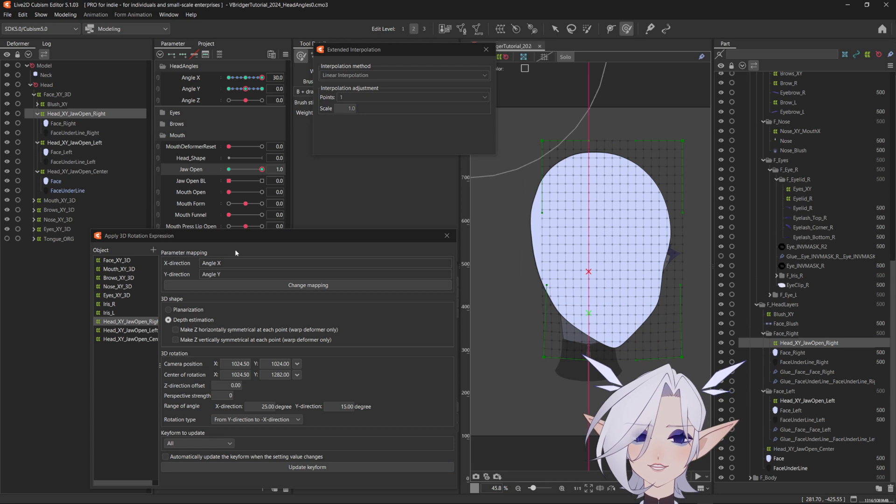
key(ctrl+z)
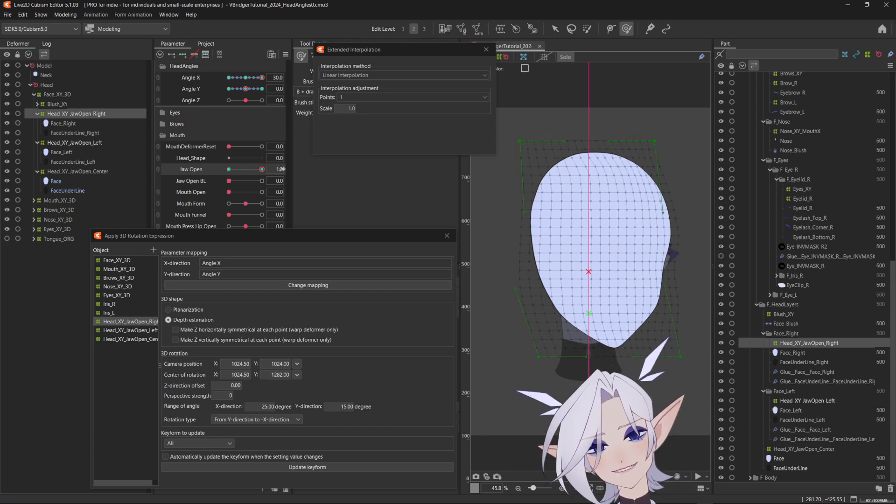
click(74, 143)
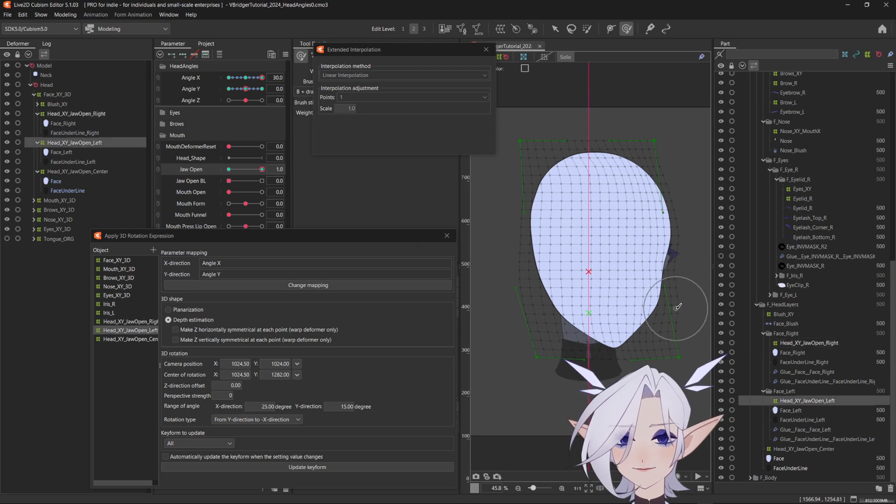
click(229, 169)
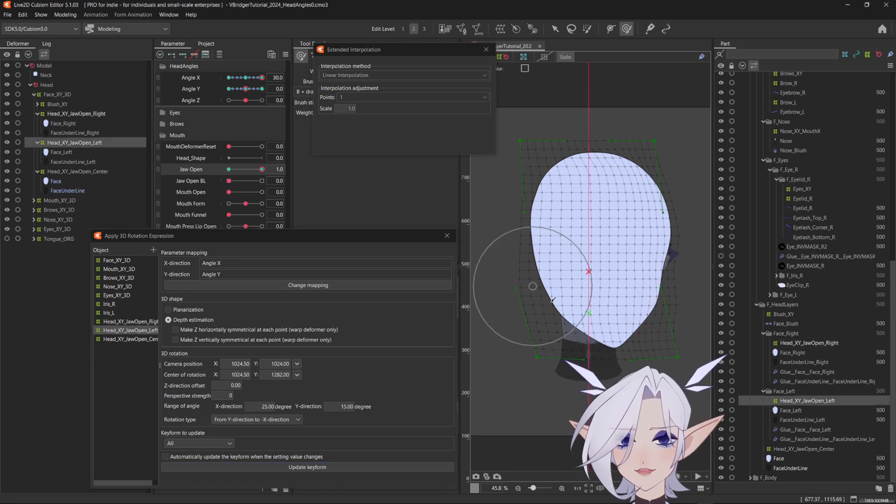
click(229, 89)
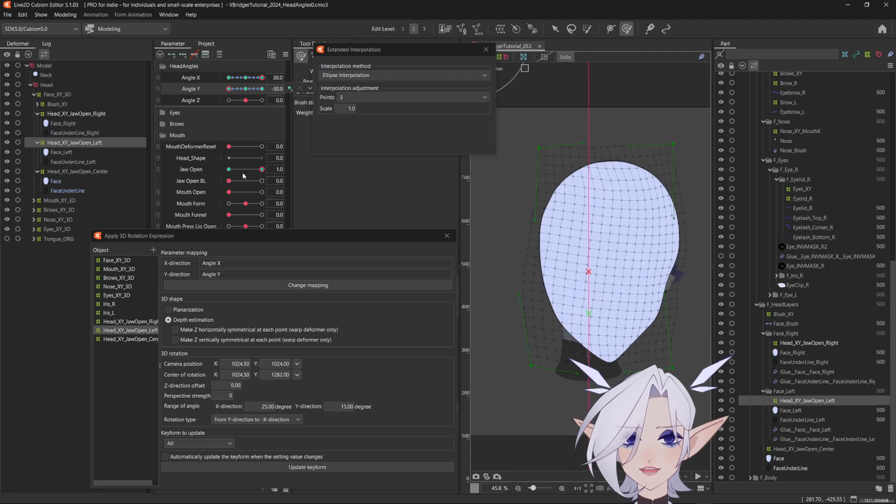
click(246, 89)
click(229, 169)
click(75, 113)
click(75, 143)
click(261, 169)
Reflect the Angle X motion of Head_XY_JawOpen_Right horizontally at Jaw Open 1.0.
click(76, 113)
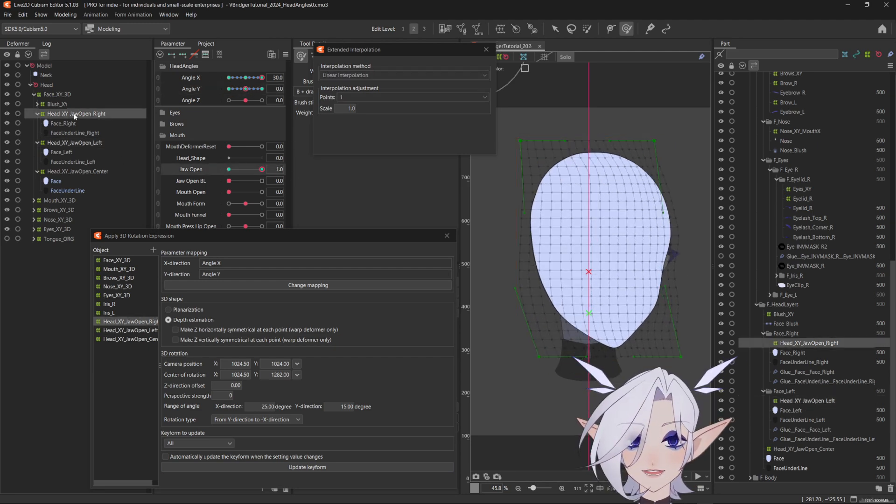
click(193, 80)
click(286, 55)
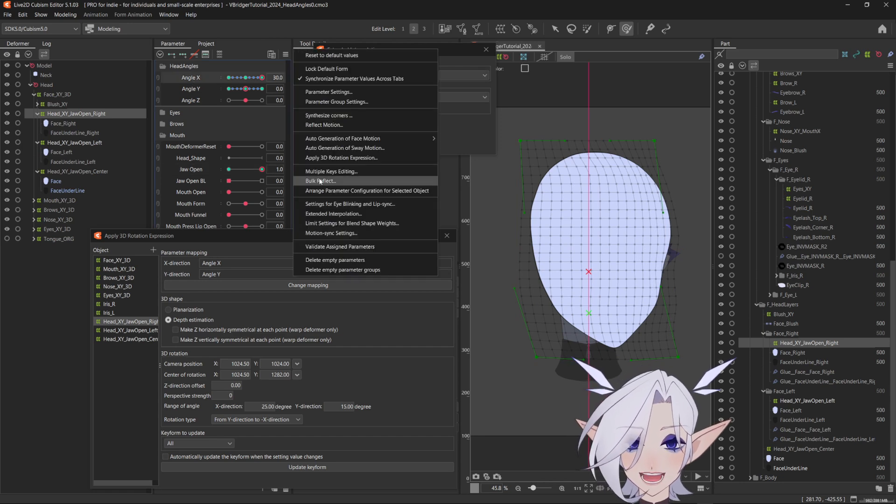
click(322, 125)
click(448, 277)
click(431, 341)
Set Jaw Open to 0.0 and reflect the motion of Head_XY_JawOpen_Right for that key.
click(229, 169)
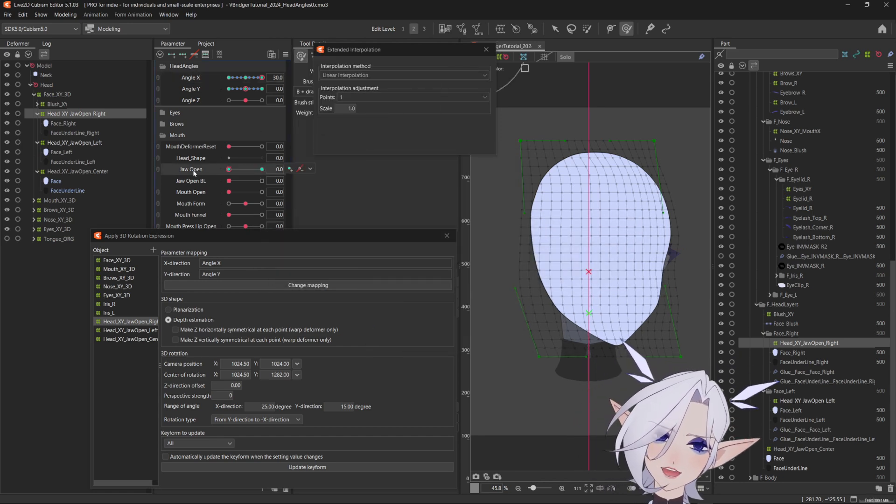
click(286, 55)
click(328, 180)
click(448, 278)
click(431, 342)
At Jaw Open 1.0 and Angle Y -30, round the head's top on Head_XY_JawOpen_Center and update its keyforms.
drag(229, 169, 308, 186)
click(312, 467)
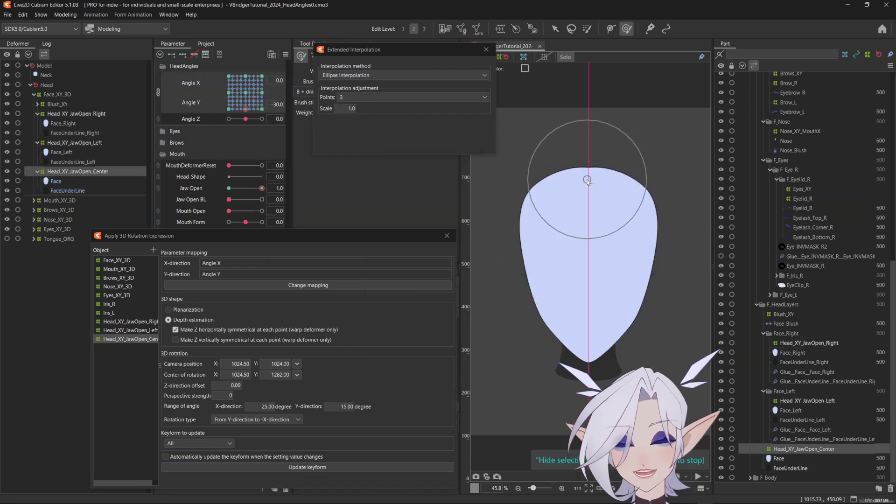
key(ctrl+t)
drag(245, 109, 269, 136)
click(244, 106)
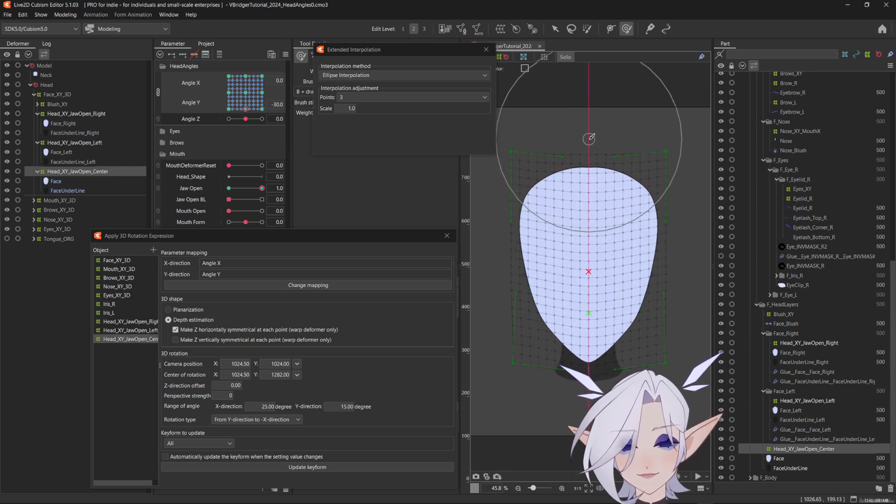
click(321, 467)
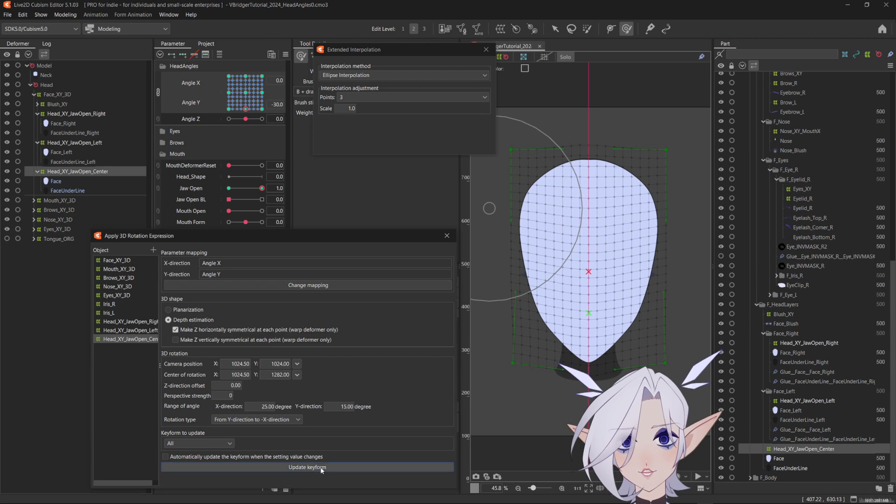
Examine Head_XY_JawOpen_Center at Jaw Open 0.0 while moving Angle X and Angle Y between their extremes, ending at the neutral pose.
drag(246, 109, 225, 114)
drag(247, 186, 207, 198)
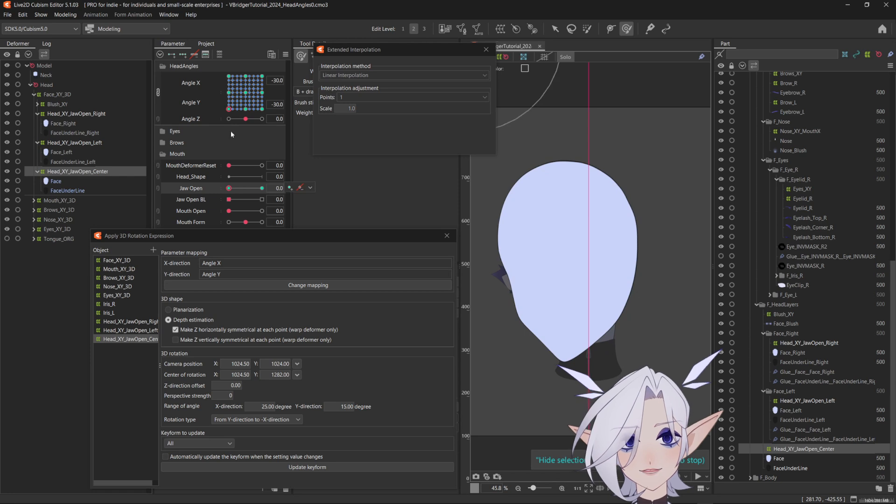
drag(248, 107, 249, 117)
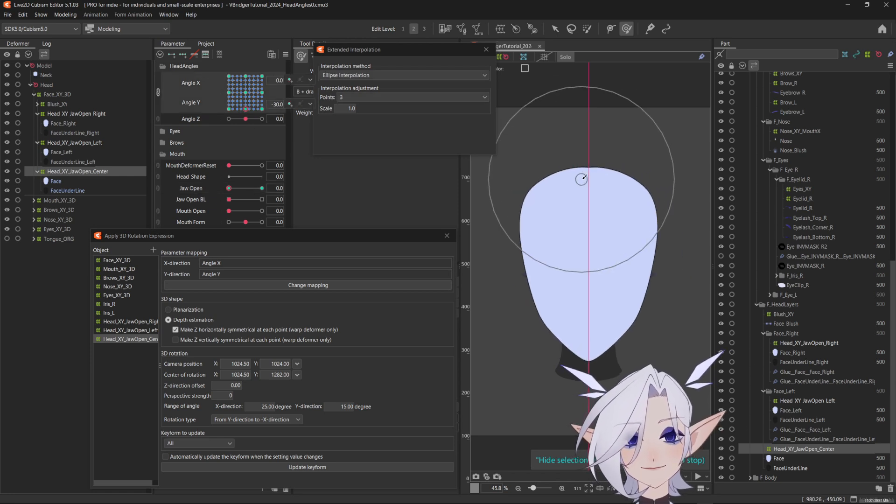
drag(245, 109, 252, 120)
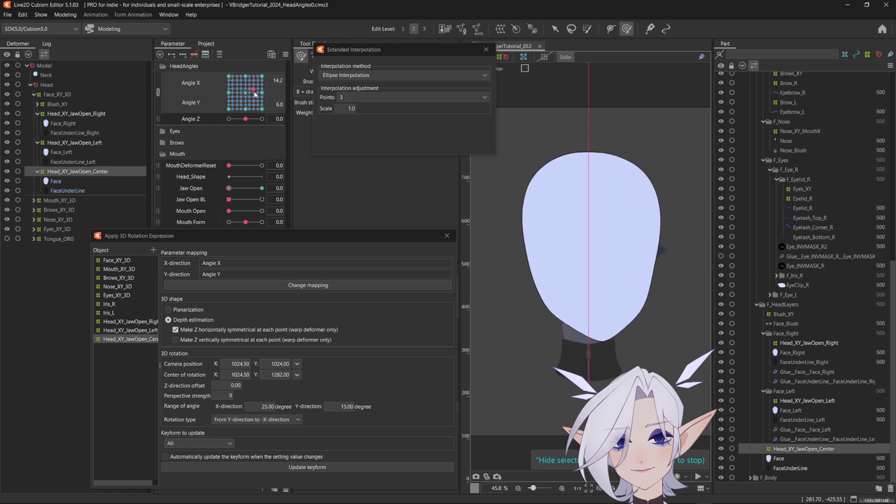
mouse_move(254, 120)
mouse_down()
mouse_move(217, 76)
mouse_move(267, 56)
mouse_move(221, 58)
mouse_move(278, 63)
mouse_move(251, 93)
mouse_move(244, 120)
mouse_up()
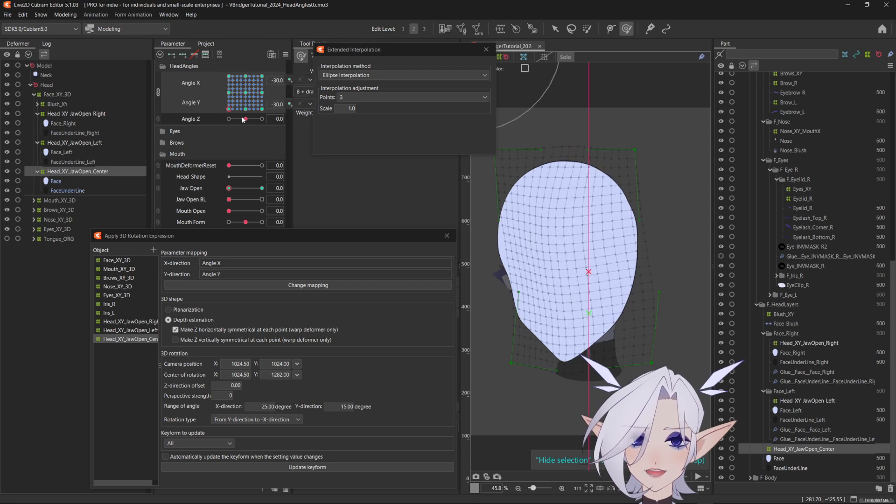
click(246, 93)
Add three keys on both Angle X and Angle Y for FaceUnderLine_Left, and pose the head at 30 on both angles.
click(68, 190)
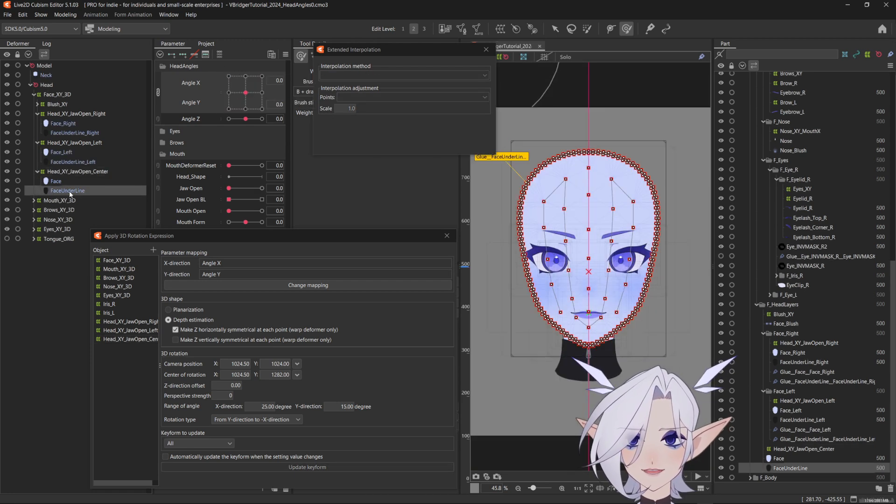
click(77, 161)
click(183, 54)
drag(245, 92, 261, 76)
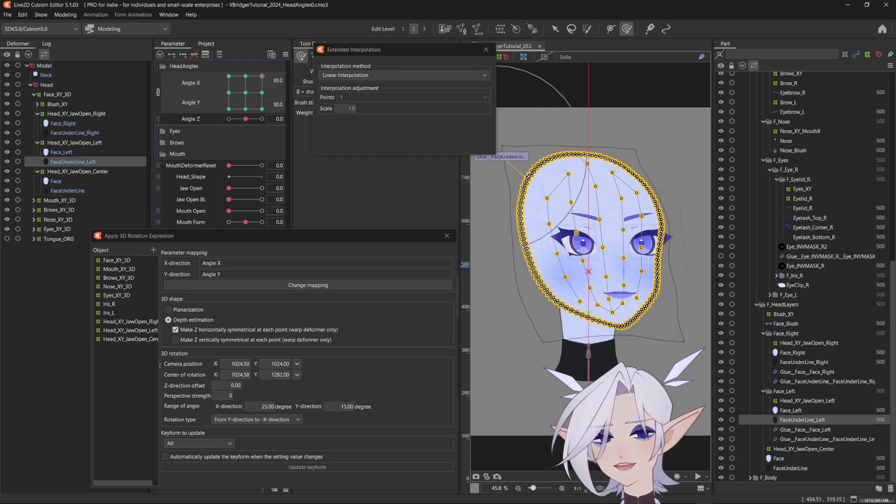
click(485, 49)
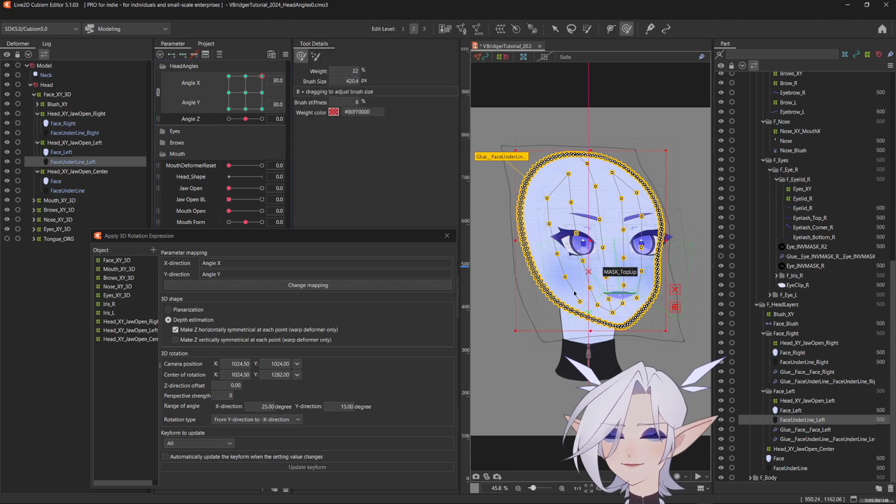
Hide the selection overlay and inspect FaceUnderLine_Right at Angle X -30 and Angle Y 30.
key(ctrl+t)
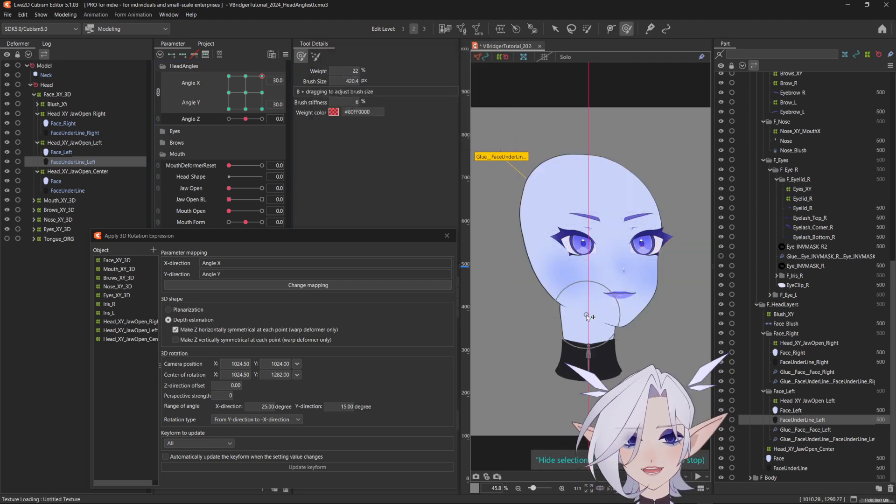
click(77, 131)
click(229, 76)
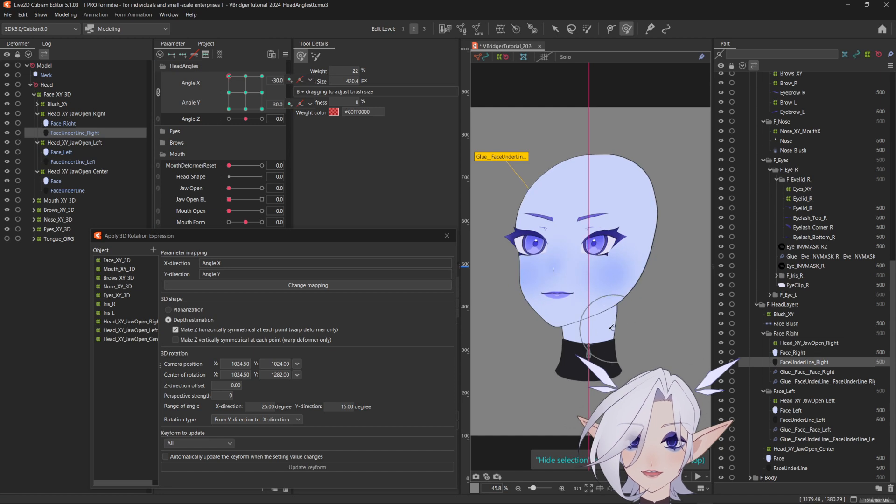
drag(229, 76, 220, 57)
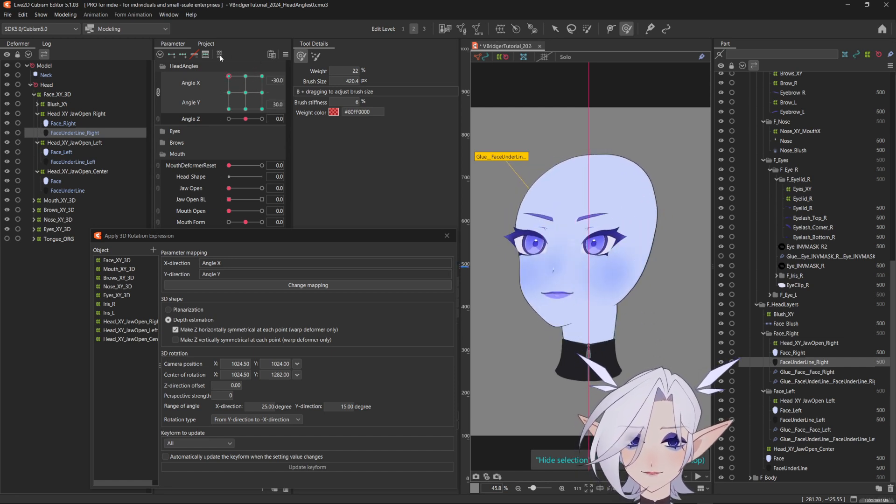
Select Head_XY_JawOpen_Right, set Jaw Open to 1.0, and reduce the deform brush size to about 164 px.
click(84, 115)
click(237, 191)
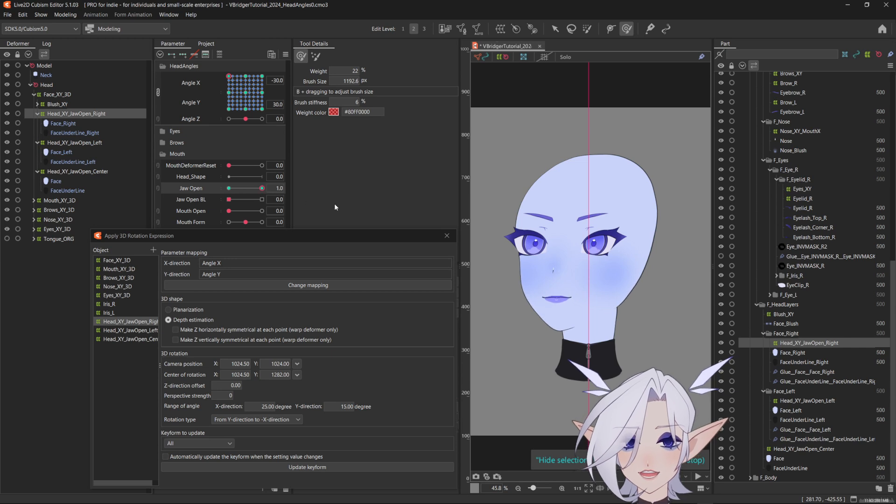
key(b)
drag(597, 153, 572, 153)
Refine the skull outline of Head_XY_JawOpen_Right at Angle X -30, Jaw Open 0.0, with the deform brush resized to about 573 px.
mouse_move(228, 76)
mouse_down()
mouse_move(218, 94)
mouse_move(281, 85)
mouse_move(303, 97)
mouse_up()
right_click(306, 99)
click(571, 156)
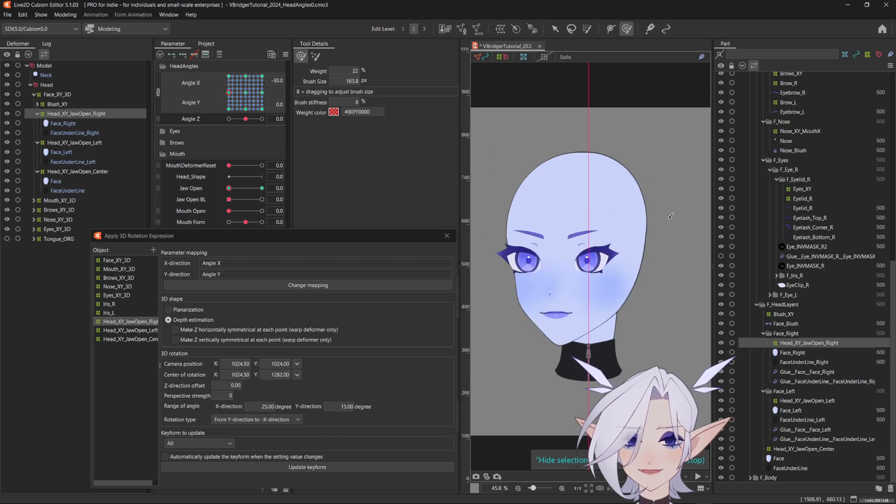
key(b)
drag(641, 260, 670, 260)
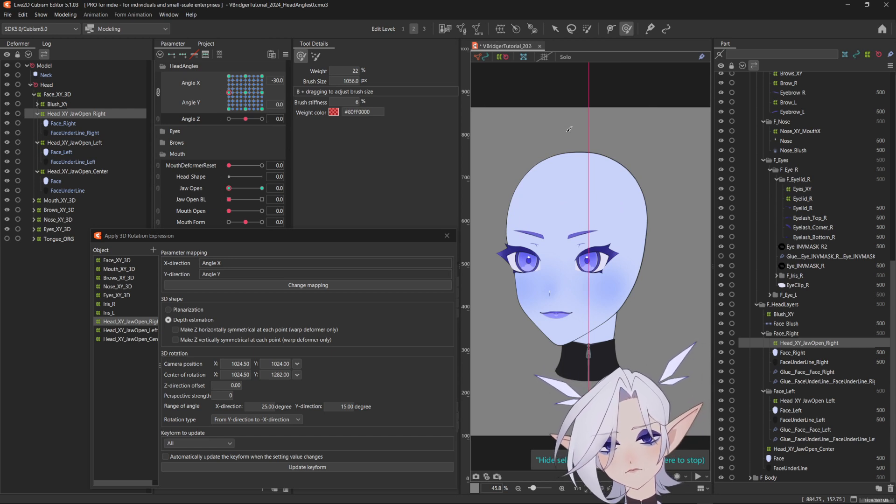
drag(229, 92, 197, 74)
drag(518, 149, 508, 149)
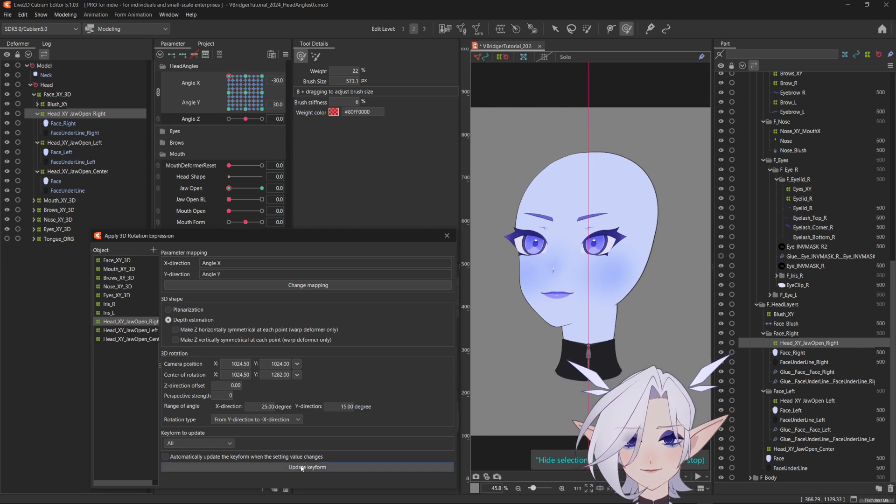
drag(229, 77, 230, 97)
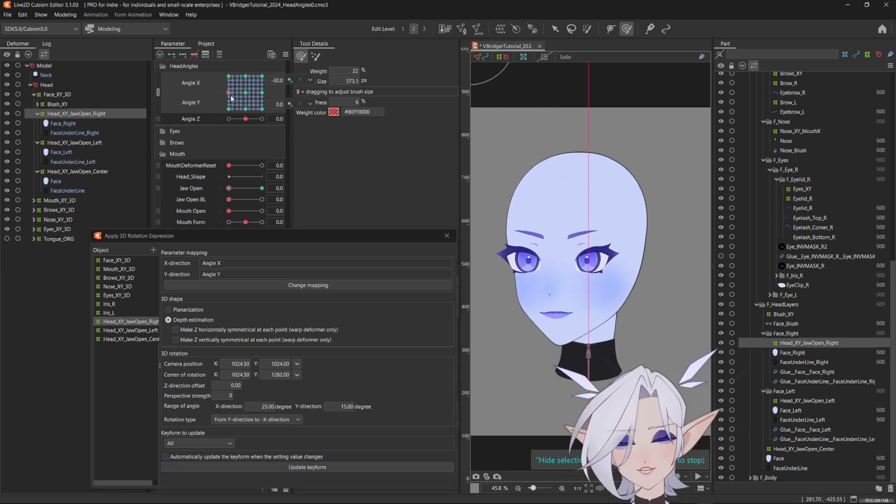
Compare Head_XY_JawOpen_Left at Angle X 30 with Head_XY_JawOpen_Right at Angle X -30, keeping Angle Y at 0.
click(102, 142)
click(262, 92)
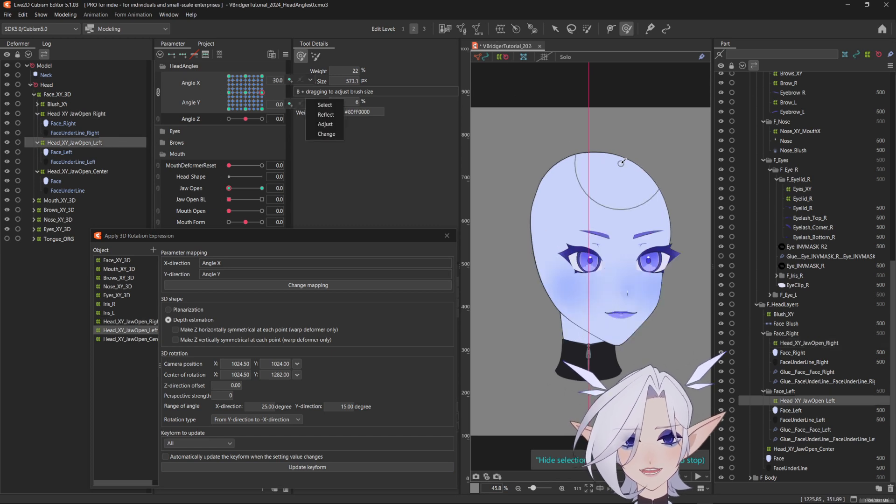
click(88, 114)
click(228, 92)
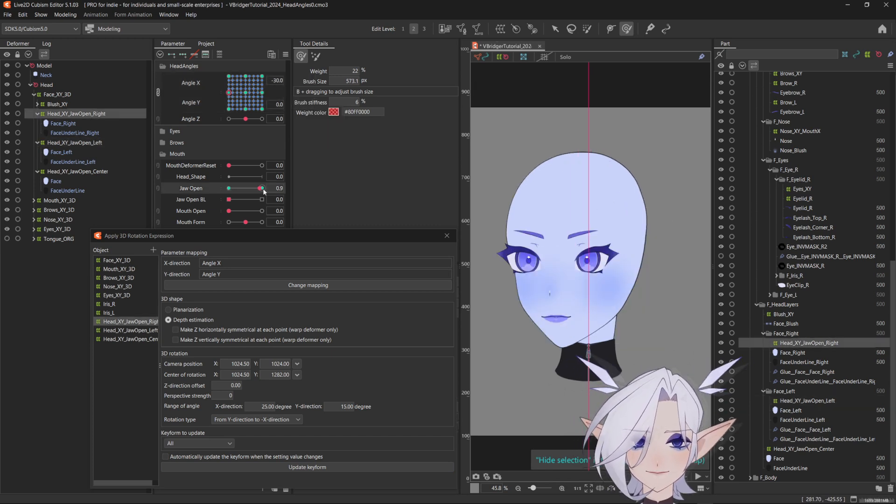
Brush-select the upper skull points of Head_XY_JawOpen_Right with a brush about 891 px wide and compare Jaw Open 0.0 with 1.0.
click(587, 29)
drag(580, 115, 621, 154)
drag(229, 188, 344, 188)
drag(261, 187, 228, 188)
key(b)
drag(572, 183, 494, 183)
mouse_move(229, 188)
mouse_down()
mouse_move(259, 189)
mouse_move(224, 189)
mouse_up()
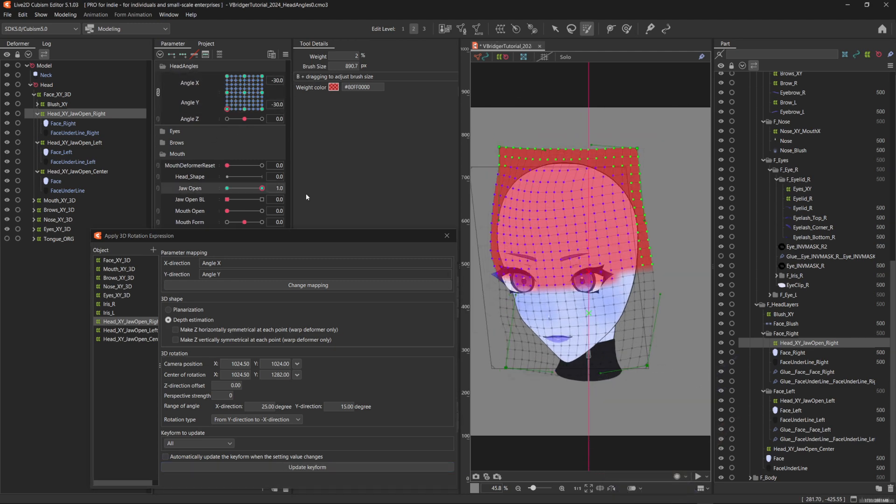
Raise the crown of Head_XY_JawOpen_Center at Angle X 0, Angle Y 30, update its keyforms, and check Angle Y -30 at Jaw Open 1.0.
click(66, 172)
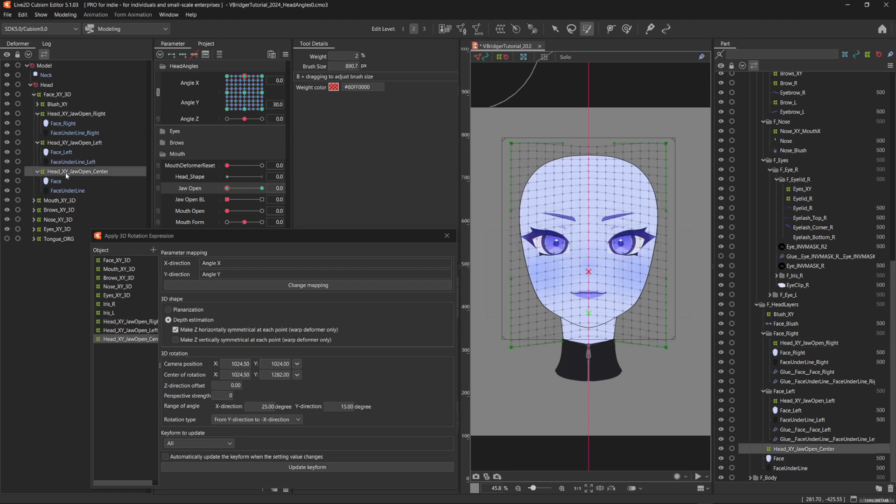
mouse_move(244, 76)
mouse_down()
mouse_move(218, 68)
mouse_move(244, 76)
mouse_up()
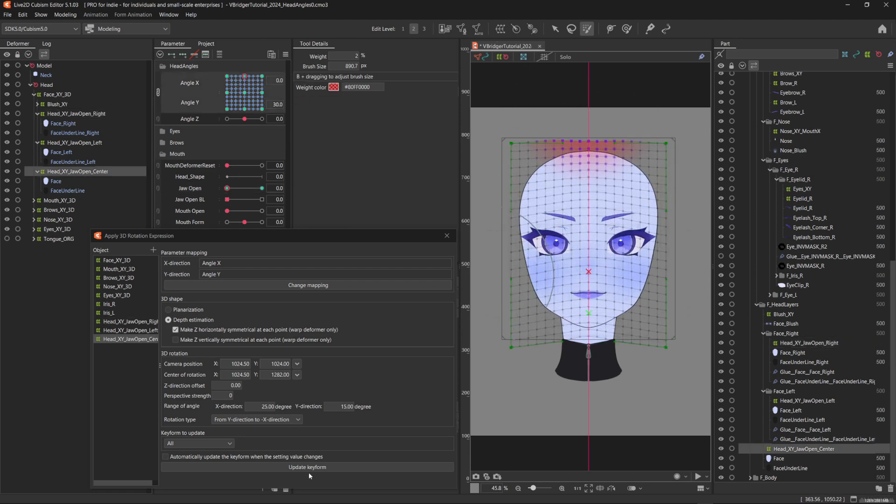
click(228, 77)
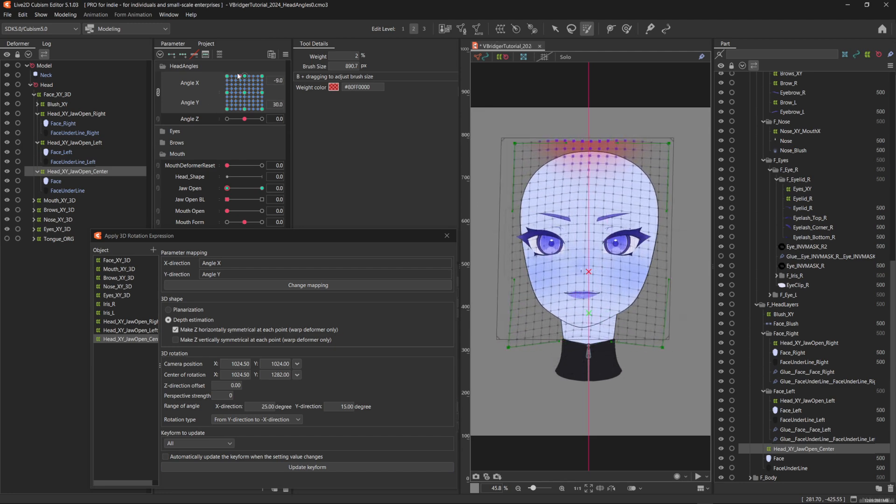
click(262, 188)
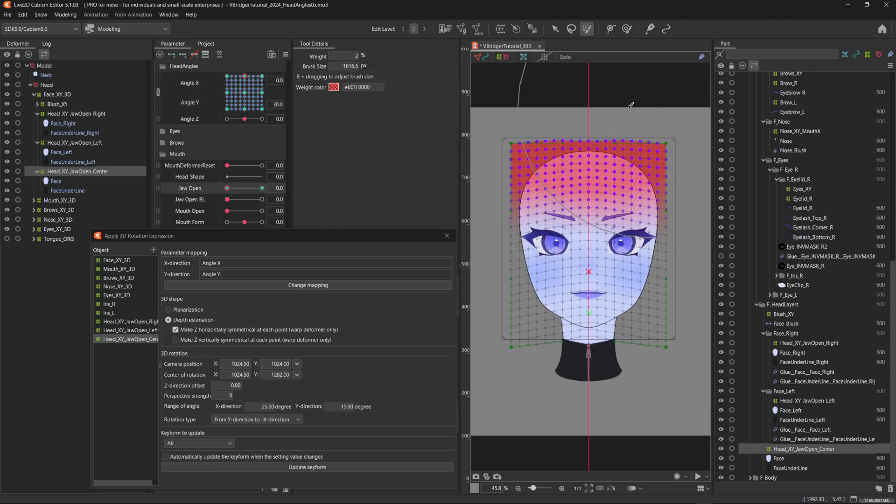
click(310, 467)
click(241, 109)
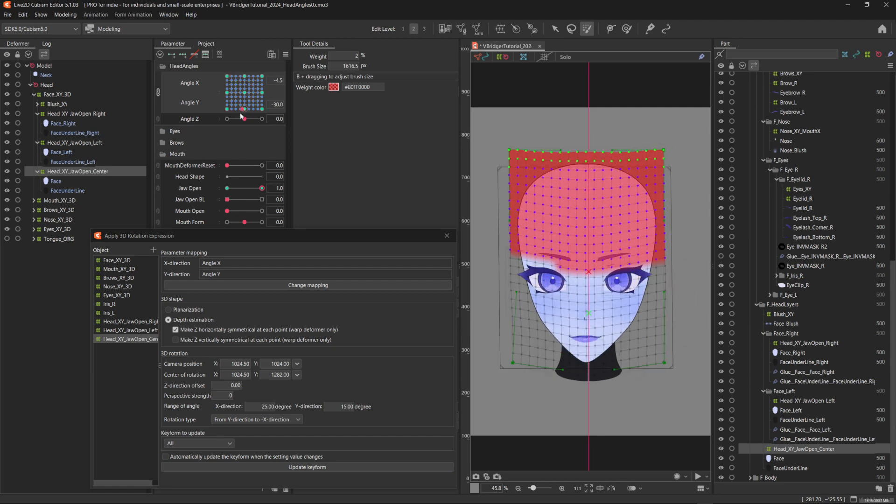
drag(235, 109, 241, 108)
Isolate the three Head_XY_JawOpen deformers and FaceUnderLine in Solo display and check them at different head angles.
click(61, 190)
shift+click(59, 172)
ctrl+click(70, 143)
ctrl+click(72, 113)
drag(235, 107, 236, 130)
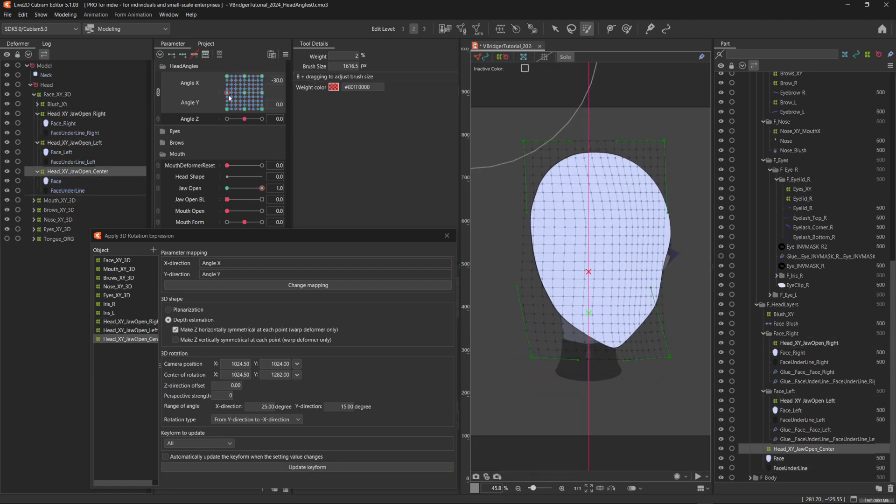
Unlink Angle X from Angle Y and reflect Head_XY_JawOpen_Left horizontally at Angle X -30, Jaw Open 0.0.
click(80, 115)
click(99, 143)
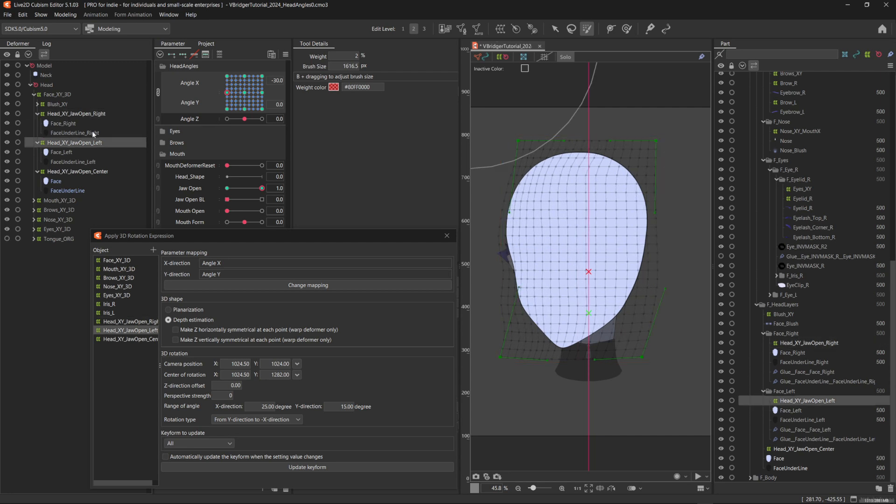
drag(261, 188, 227, 189)
key(ctrl+z)
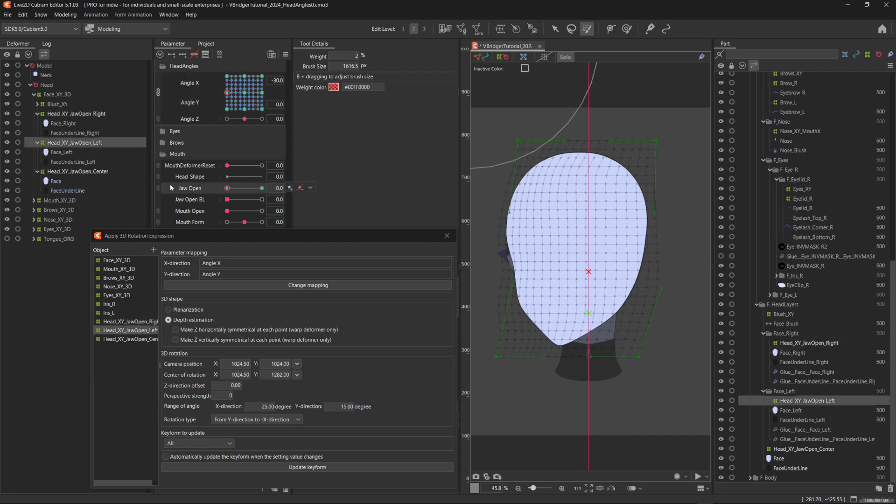
click(158, 93)
click(286, 55)
click(322, 126)
click(430, 342)
Reflect Head_XY_JawOpen_Left horizontally at Angle X -30 with Jaw Open set to 1.0.
drag(228, 170, 262, 170)
click(285, 55)
click(323, 125)
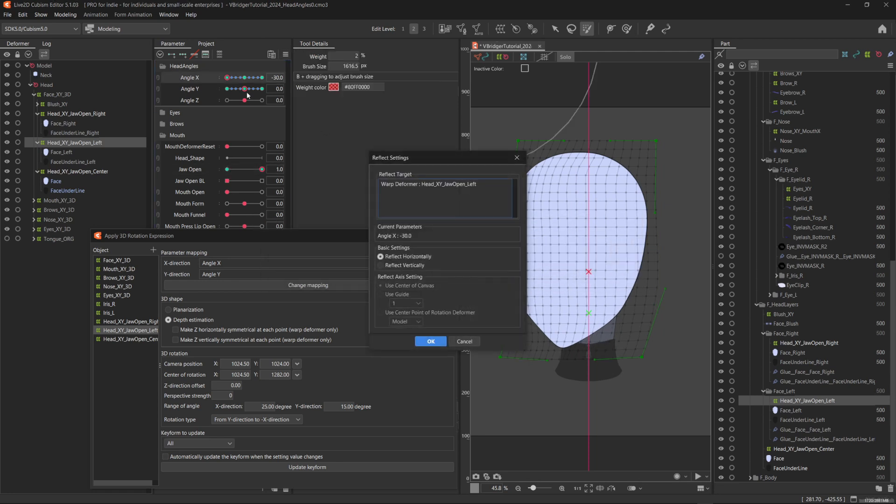
click(429, 341)
Update the 3D rotation keyforms of Head_XY_JawOpen_Left from Jaw Open 0.0 and link Angle X with Angle Y again.
click(227, 169)
click(306, 467)
key(ctrl+e)
click(494, 267)
click(158, 83)
Examine Head_XY_JawOpen_Left across the Angle X and Angle Y range, toggling the selection overlay and finishing at neutral with Jaw Open 1.0.
drag(244, 93, 225, 72)
key(ctrl+t)
click(262, 188)
mouse_move(244, 108)
mouse_down()
mouse_move(226, 112)
mouse_move(250, 57)
mouse_move(253, 103)
mouse_move(279, 66)
mouse_move(224, 90)
mouse_move(253, 96)
mouse_move(248, 58)
mouse_move(247, 94)
mouse_up()
key(ctrl+t)
right_click(252, 97)
key(ctrl+t)
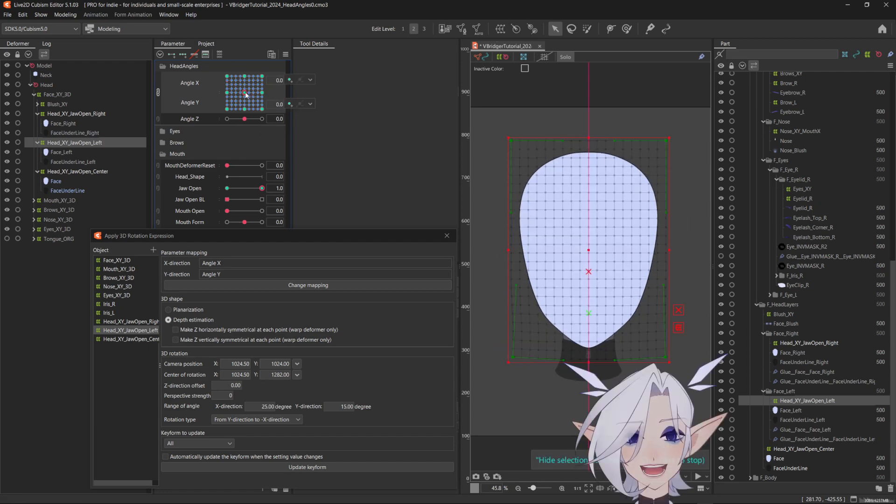
key(ctrl+t)
mouse_move(246, 95)
mouse_down()
mouse_move(254, 86)
mouse_move(244, 93)
mouse_up()
Select Head_XY_JawOpen_Center and collapse the Right, Left and Center jaw-open deformers in the hierarchy.
click(133, 339)
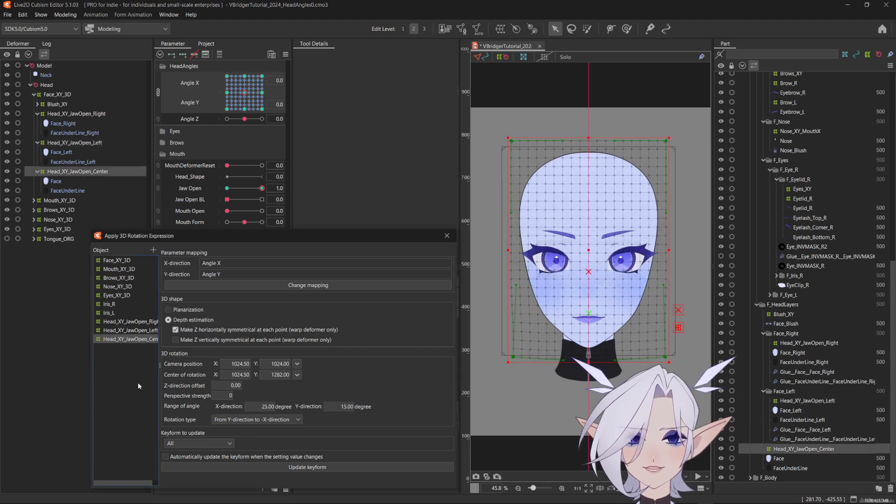
click(37, 113)
click(37, 123)
click(38, 133)
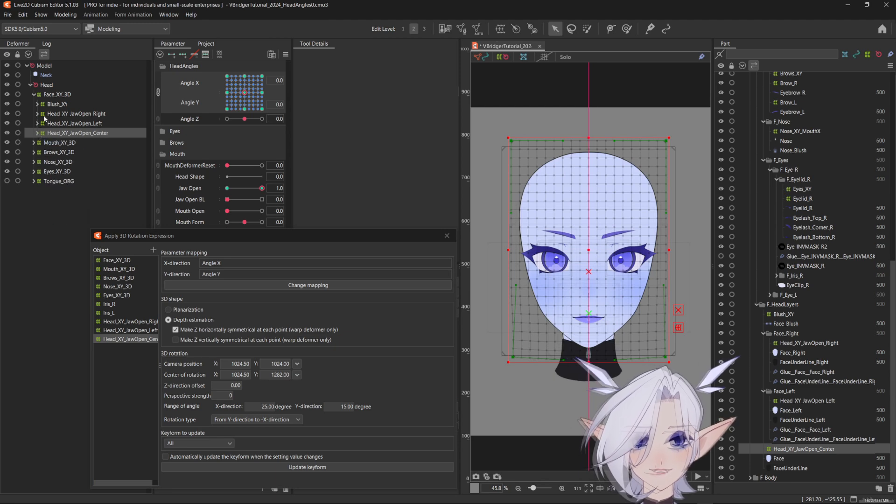
Add three keys on both Angle X and Angle Y for Blush_XY, register it for 3D rotation, and set Angle X to 30.
click(51, 105)
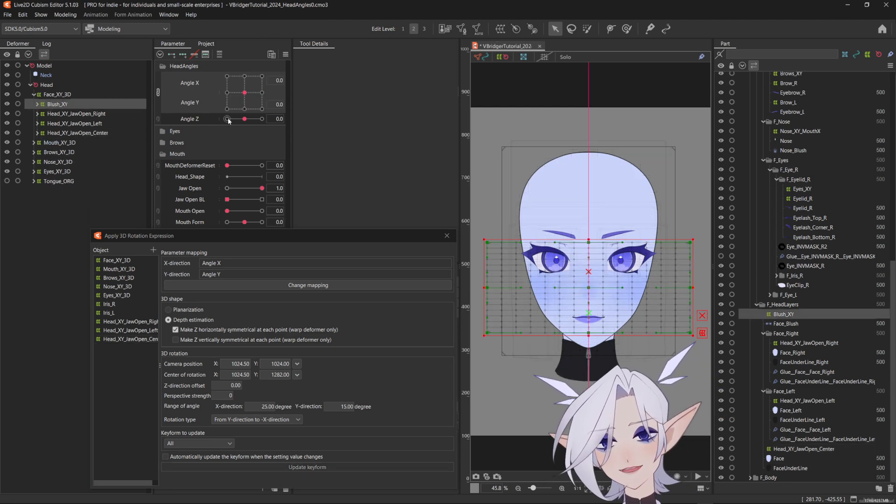
drag(435, 244, 323, 251)
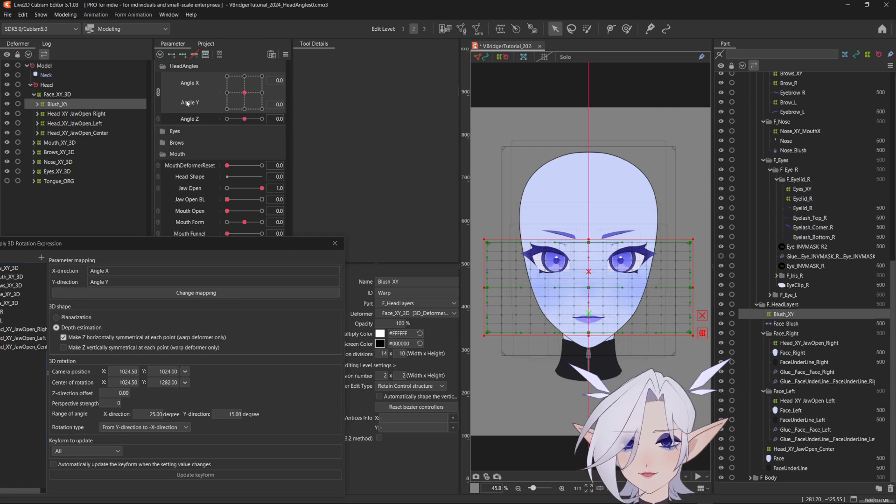
click(262, 93)
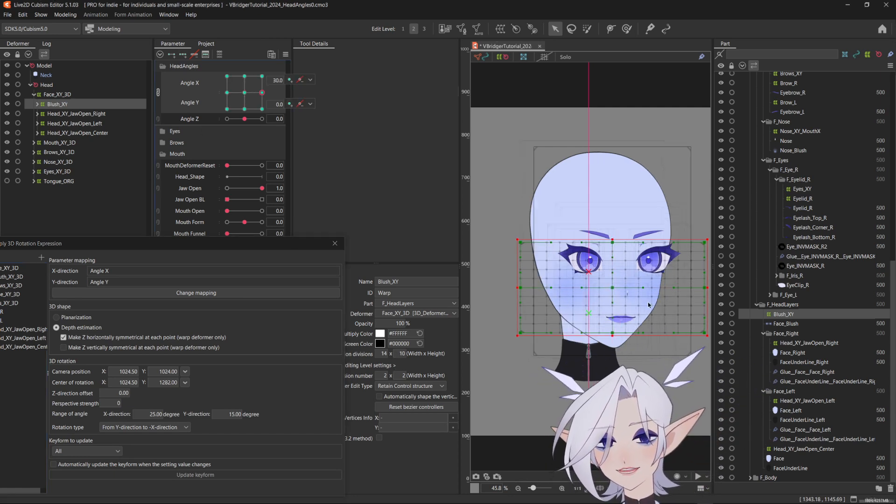
key(b)
mouse_move(236, 243)
mouse_down()
mouse_move(335, 219)
mouse_move(323, 229)
mouse_up()
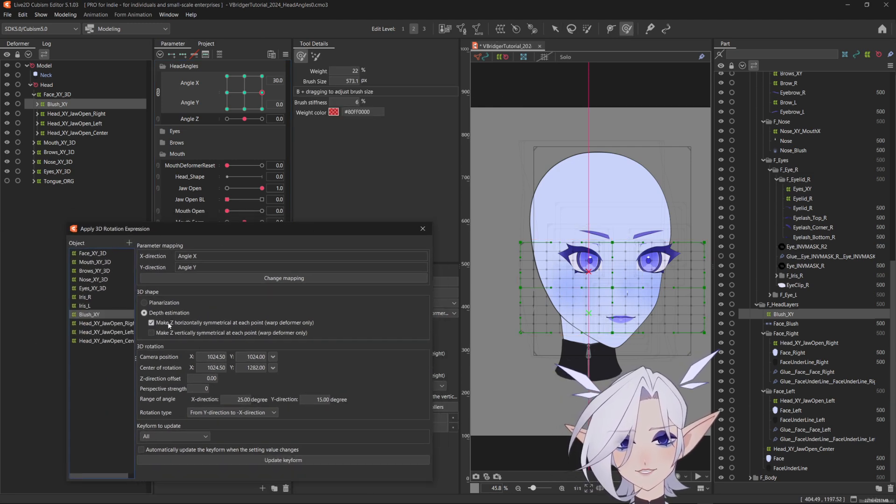
Brush-select the far-cheek points of Blush_XY at Angle X 30, pull its outer edge inward, and update the keyforms.
click(626, 267)
key(b)
key(b)
drag(616, 244, 598, 244)
click(615, 230)
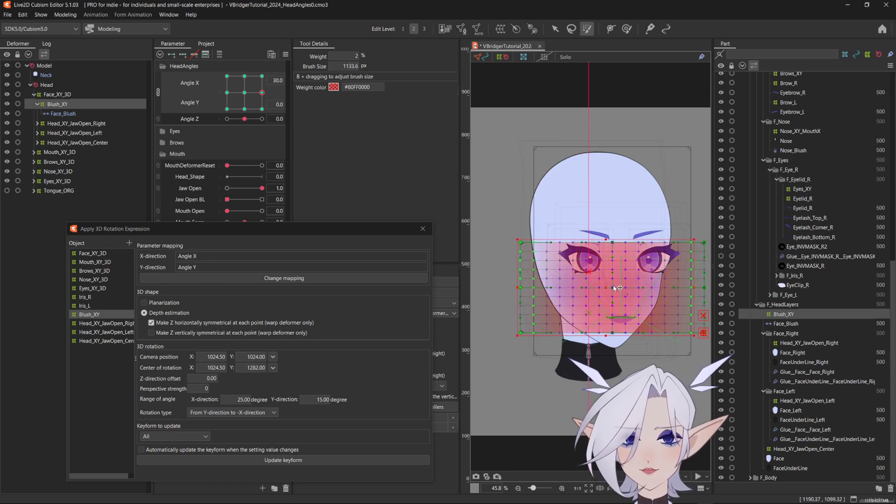
scroll(628, 298, down, 2)
key(b)
drag(703, 236, 720, 248)
drag(700, 323, 682, 329)
click(297, 462)
Pull the outer edge of Blush_XY further inward using a brush about 1168 px wide, and update the keyforms again.
key(b)
drag(648, 213, 631, 213)
mouse_move(695, 327)
mouse_down()
mouse_move(689, 333)
mouse_move(663, 294)
mouse_up()
click(308, 461)
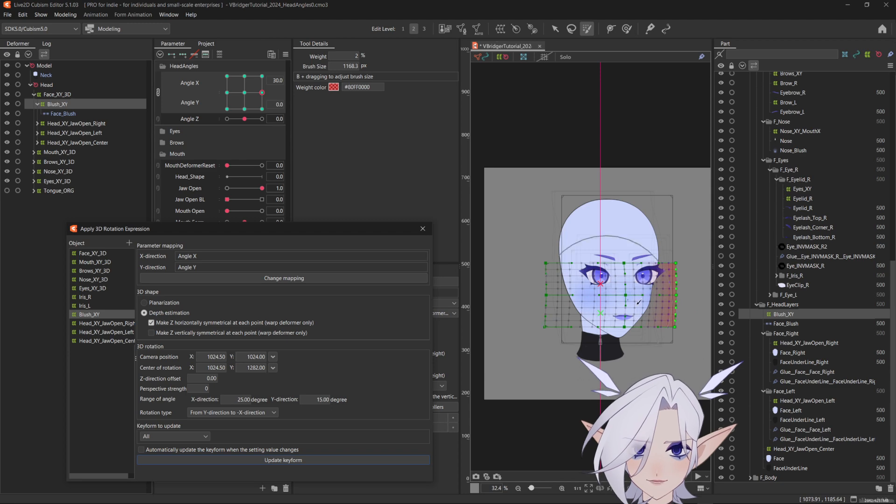
Curve the lower outer corner of Blush_XY inward along the far cheek at Angle X 30 and update the keyforms.
scroll(623, 303, up, 4)
scroll(623, 304, down, 2)
mouse_move(262, 93)
mouse_down()
mouse_move(232, 93)
mouse_move(262, 120)
mouse_move(220, 61)
mouse_move(268, 64)
mouse_move(229, 60)
mouse_move(242, 108)
mouse_move(248, 94)
mouse_move(262, 92)
mouse_up()
drag(677, 326, 584, 309)
drag(652, 236, 584, 299)
drag(646, 298, 578, 308)
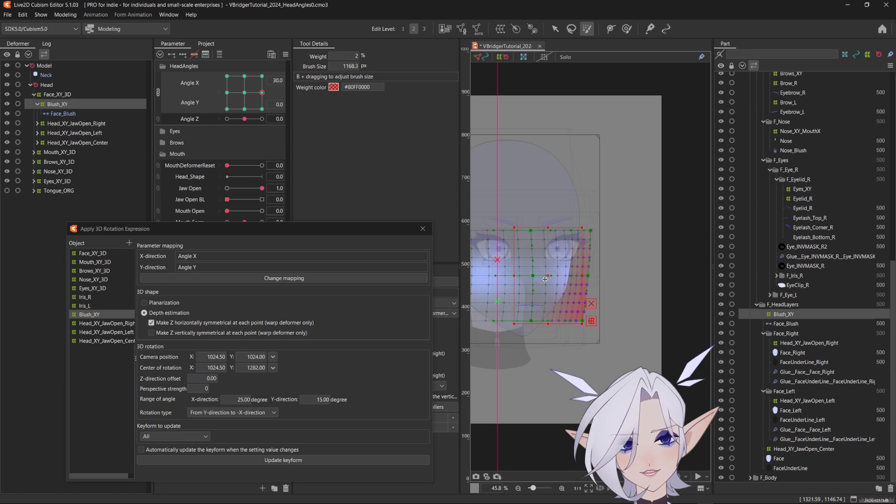
click(295, 459)
Hide the selection overlay and check the blush with Angle X at 30 and Angle Y lowered, ending at the neutral pose.
mouse_move(263, 92)
mouse_down()
mouse_move(250, 73)
mouse_move(228, 92)
mouse_move(262, 105)
mouse_up()
key(ctrl+t)
drag(486, 193, 559, 181)
drag(262, 105, 244, 93)
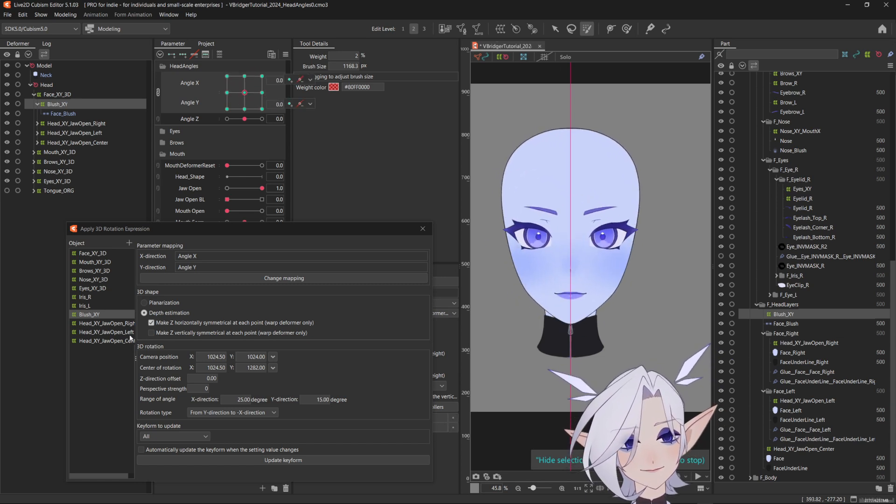
Register Eyes_XY for 3D rotation, set Jaw Open to 0.0, and add three keys on both Angle X and Angle Y.
click(34, 181)
click(54, 190)
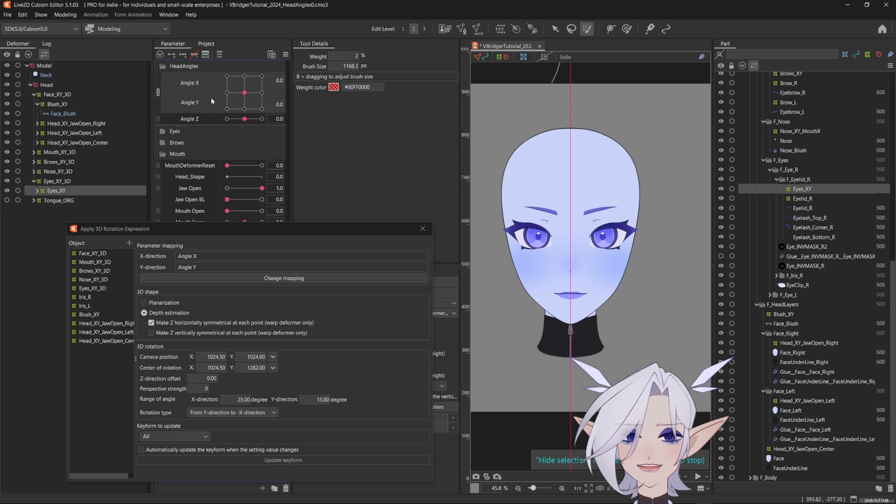
click(227, 188)
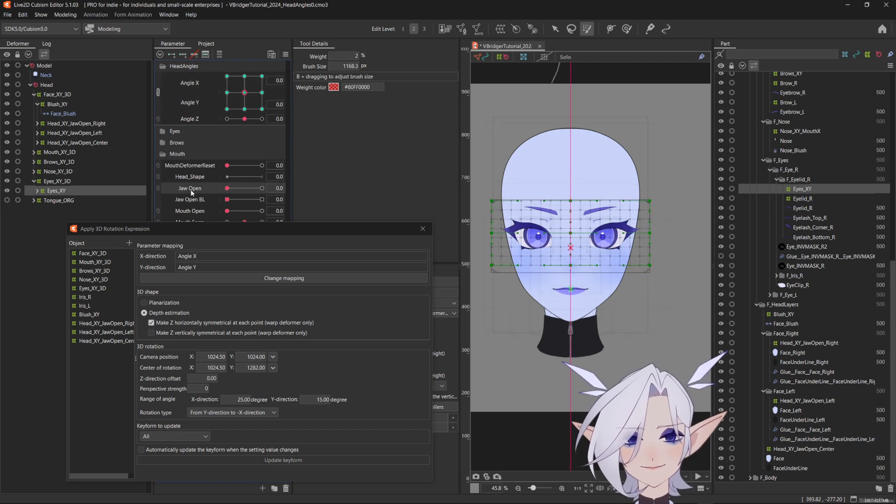
click(133, 242)
click(244, 76)
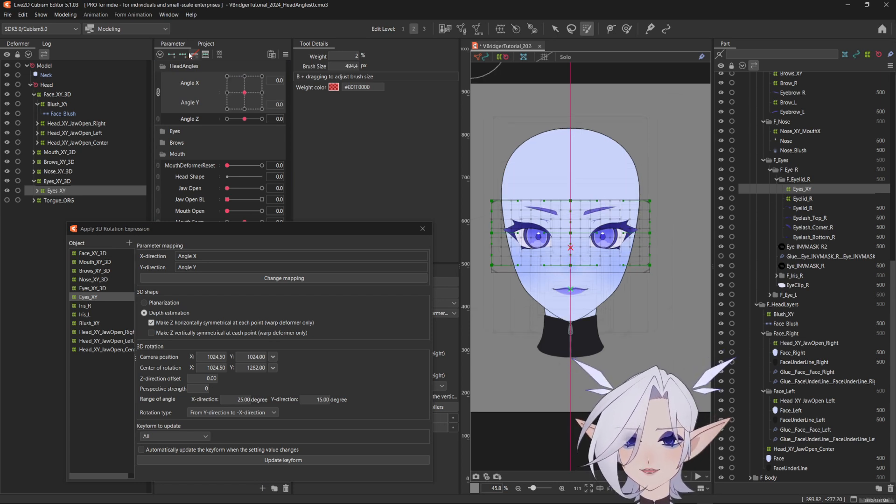
click(183, 55)
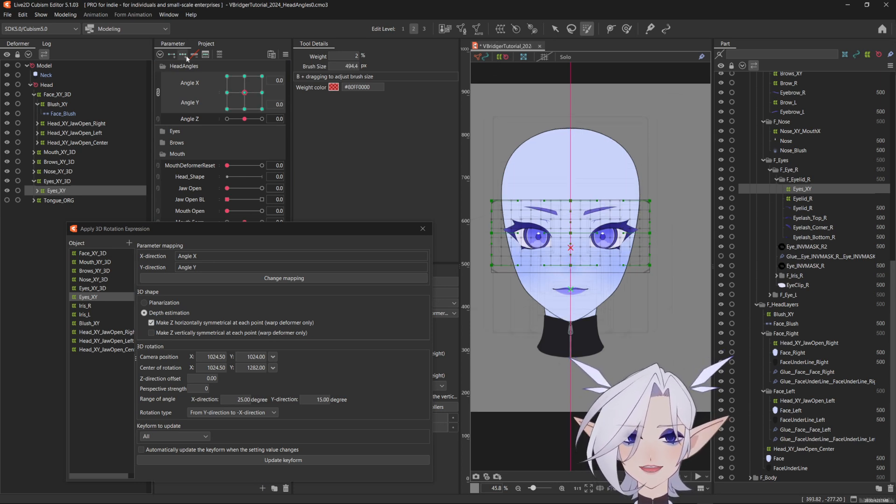
Shift the outer edge points of Eyes_XY at Angle X 0, Angle Y 30 and update its 3D rotation keyforms.
click(244, 76)
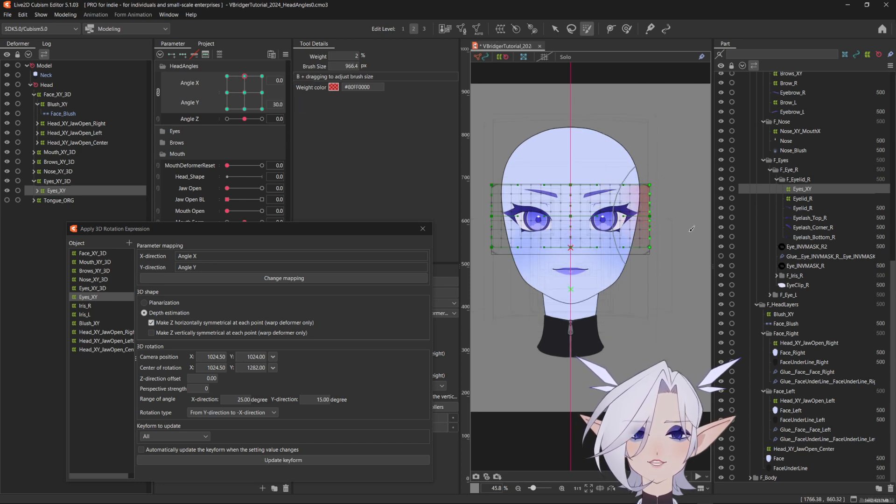
click(299, 460)
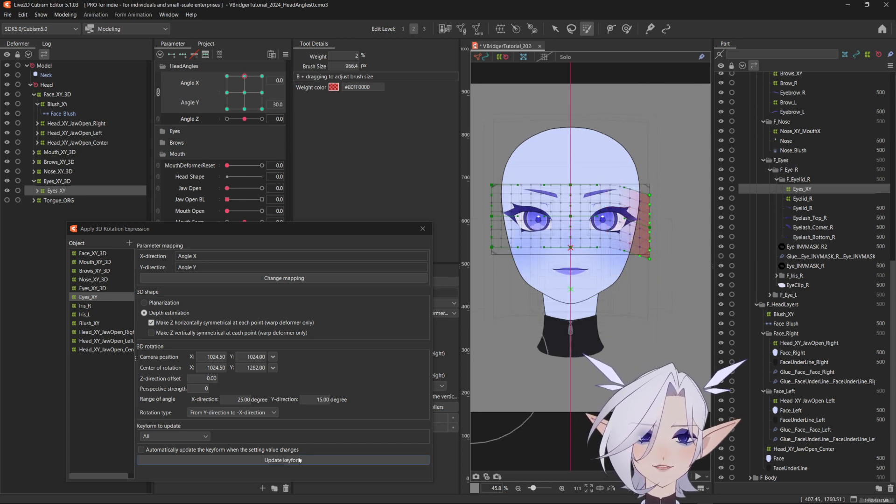
click(259, 460)
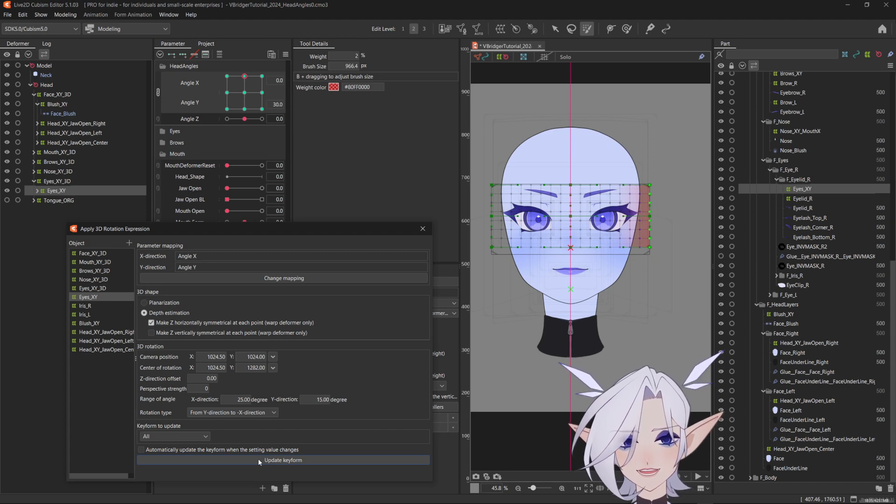
click(259, 458)
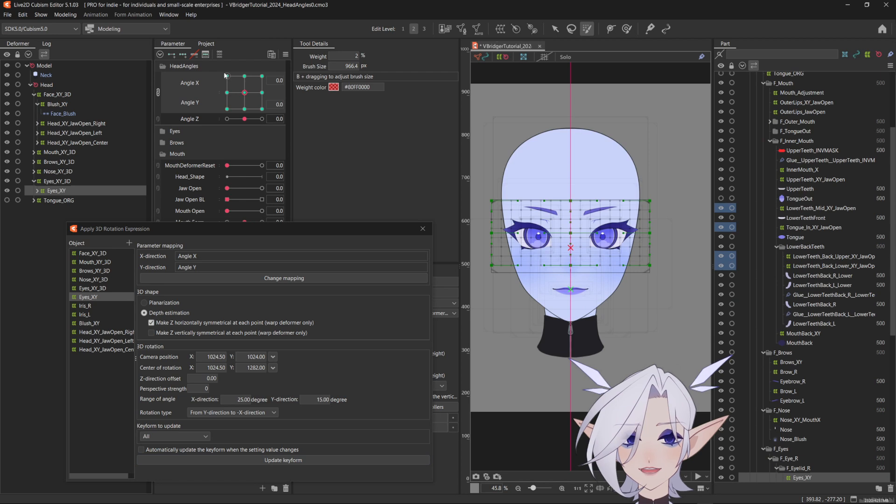
Nudge the outer edge and centre points of Eyes_XY at Angle X 0, Angle Y 30 and update the 3D rotation keyforms.
click(284, 460)
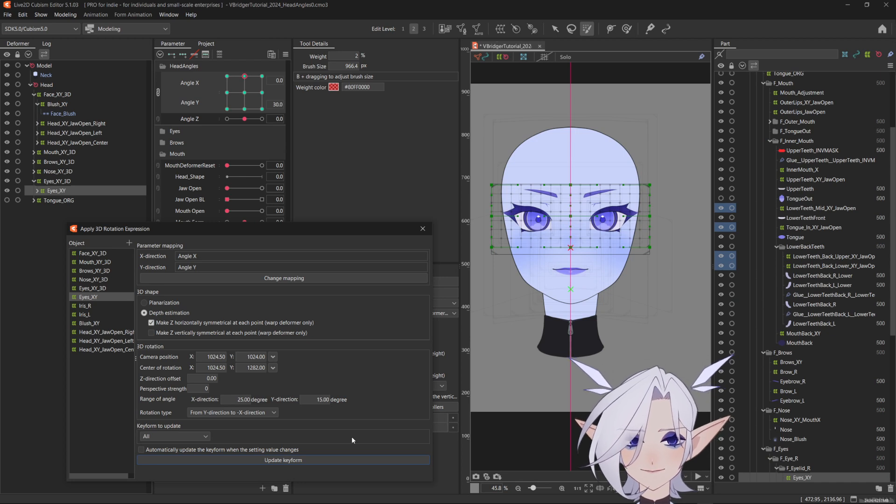
click(648, 240)
drag(650, 208, 650, 216)
click(350, 462)
click(570, 216)
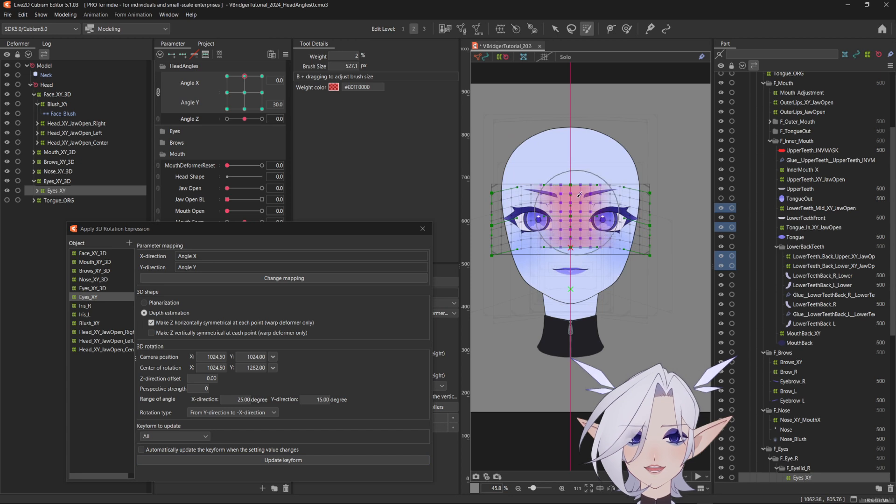
drag(573, 218, 572, 220)
click(299, 459)
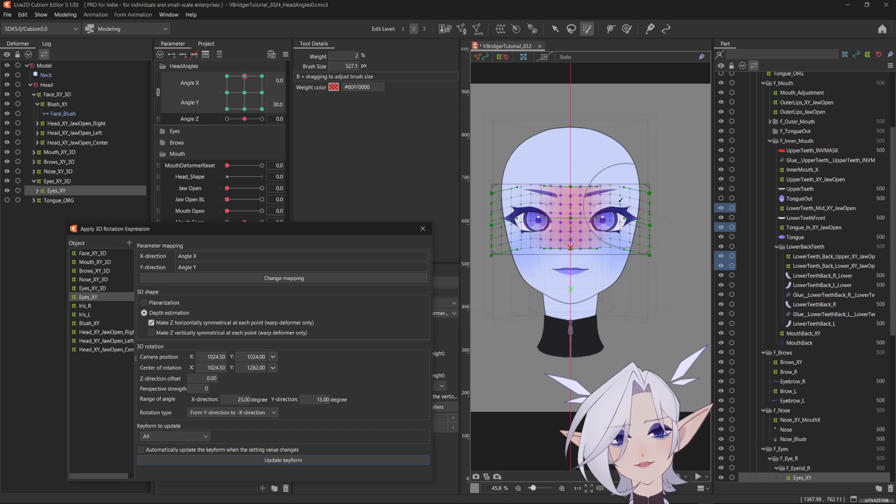
With a larger brush, lower the outer eye area and raise the upper middle of Eyes_XY at Angle Y 30, updating the keyforms.
click(631, 176)
key(b)
drag(666, 252, 700, 253)
click(661, 252)
drag(624, 221, 623, 226)
click(283, 460)
click(562, 223)
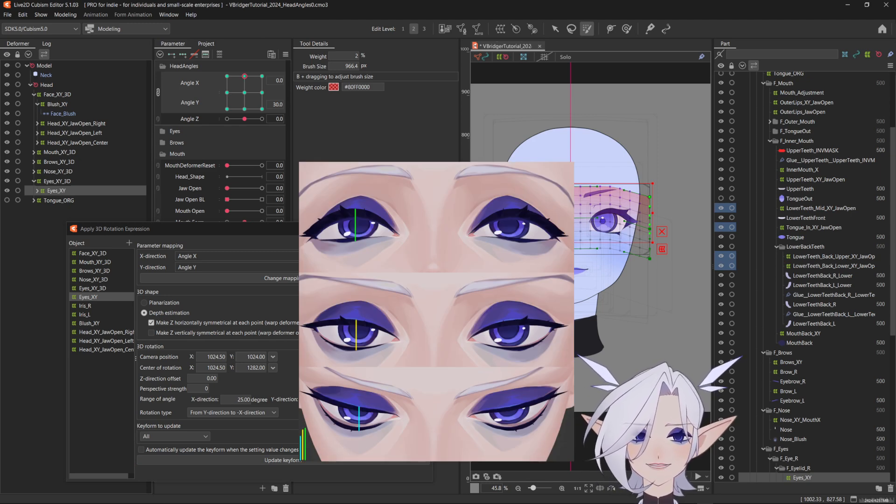
drag(567, 216, 569, 209)
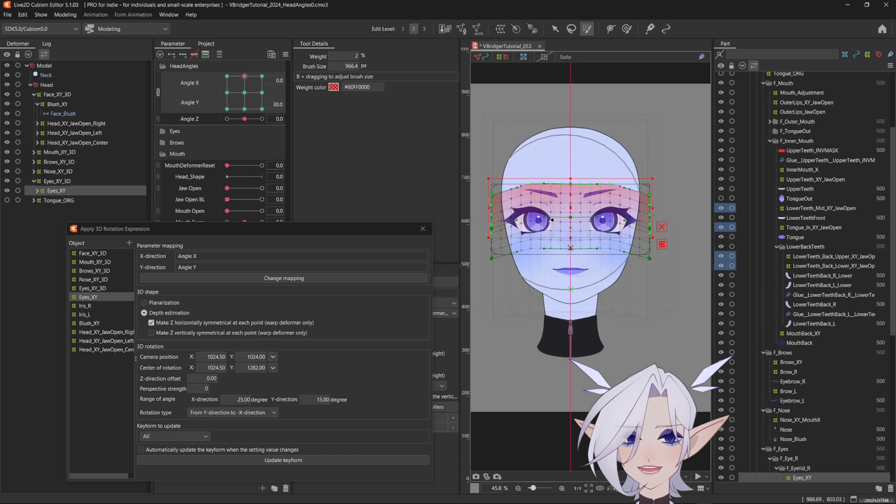
click(264, 460)
Adjust the near-side upper and lower corners of Eyes_XY at Angle X 30, Angle Y 0 and update the keyforms.
click(262, 92)
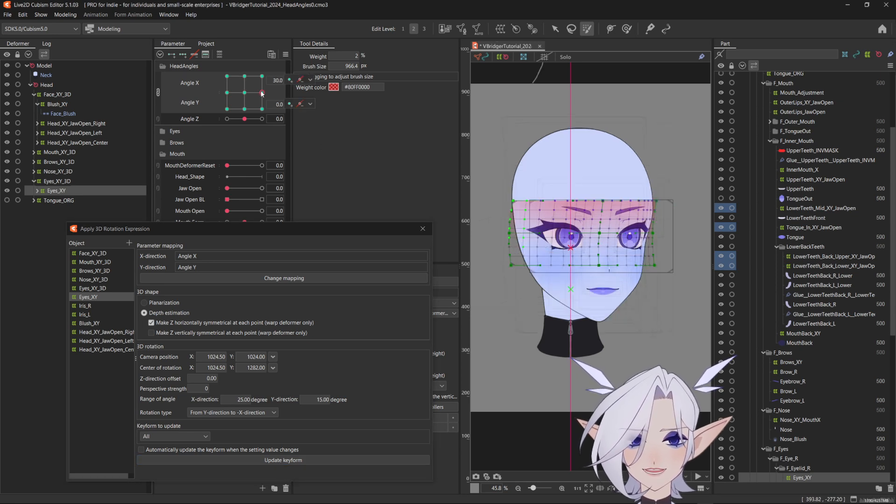
key(b)
drag(584, 208, 526, 184)
click(530, 195)
click(301, 462)
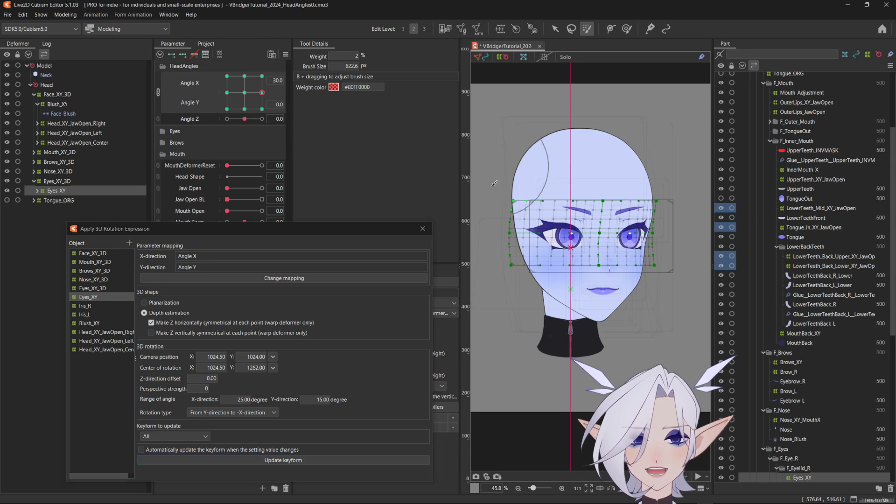
mouse_move(508, 259)
mouse_down()
mouse_move(563, 272)
mouse_move(578, 259)
mouse_move(578, 274)
mouse_up()
drag(505, 260, 560, 271)
click(290, 460)
Lower the centre of Eyes_XY at Angle X 0, Angle Y -30, update the keyforms and check the eyes across the head angles.
mouse_move(261, 92)
mouse_down()
mouse_move(239, 122)
mouse_move(274, 118)
mouse_move(245, 117)
mouse_up()
key(b)
mouse_move(580, 201)
mouse_down()
mouse_move(566, 201)
mouse_move(575, 247)
mouse_up()
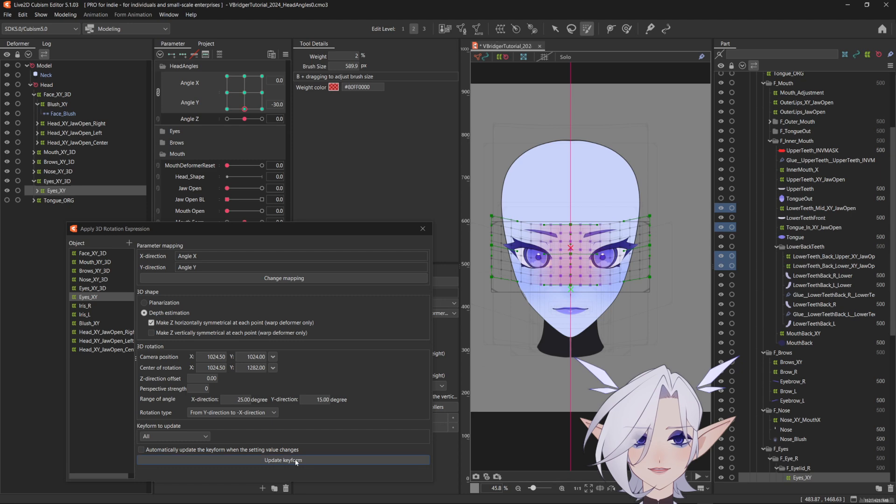
drag(245, 110, 221, 103)
drag(233, 110, 245, 98)
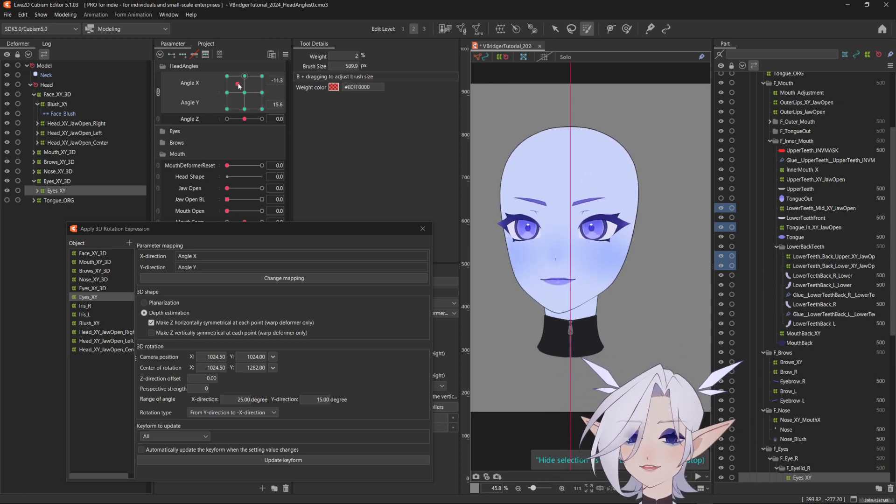
Register the Brows_XY deformer under Brows_XY_3D for 3D rotation.
click(34, 162)
click(55, 171)
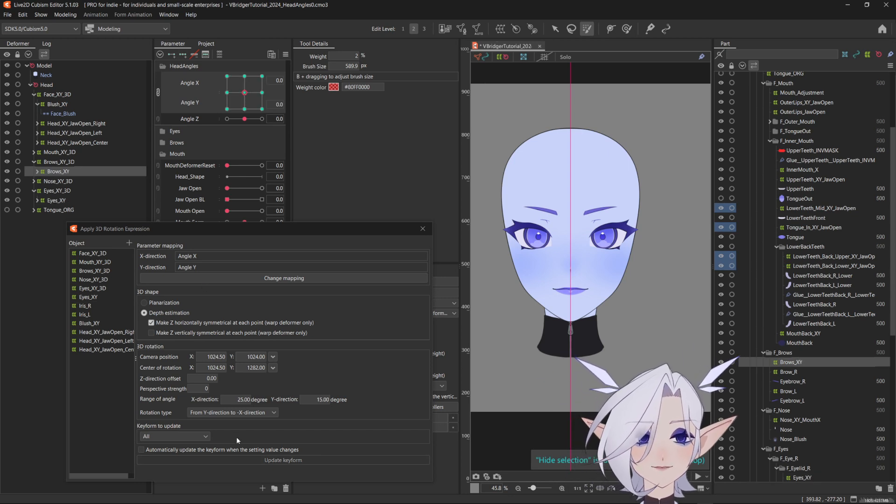
click(129, 242)
Update the Brows_XY keyforms and pull its centre downward with a larger brush at Angle X 0, Angle Y -30.
drag(245, 93, 246, 110)
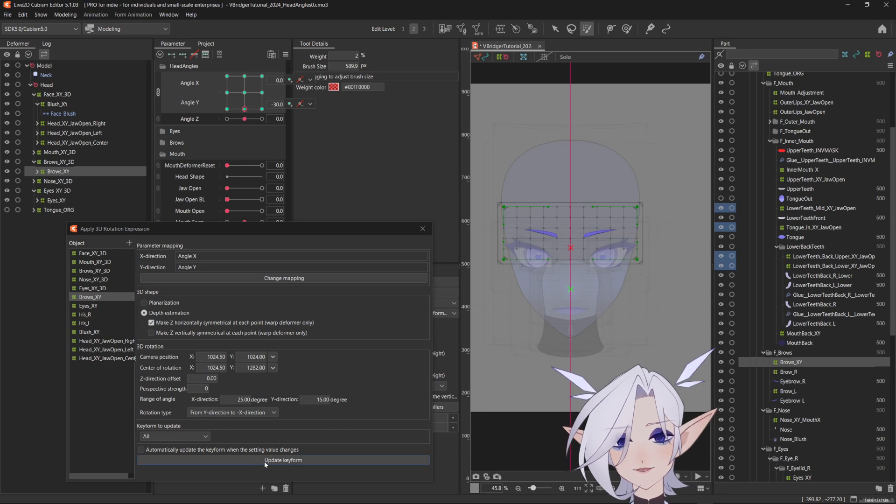
key(b)
drag(568, 189, 567, 186)
mouse_move(570, 184)
mouse_down()
mouse_move(572, 278)
mouse_move(567, 175)
mouse_move(567, 266)
mouse_move(570, 242)
mouse_up()
scroll(576, 242, up, 2)
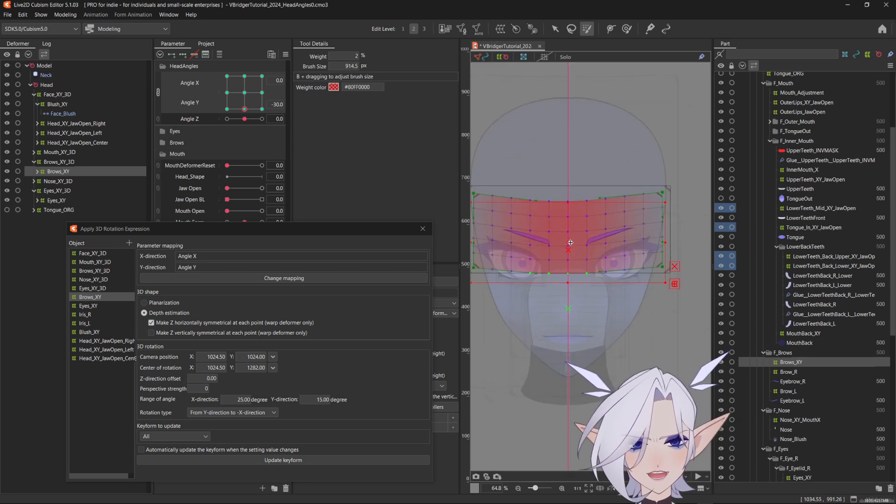
Check the face at Angle Y -30 with BrowL Y and BrowR Y at -1.0, ending at the neutral pose.
click(164, 142)
drag(243, 165, 227, 154)
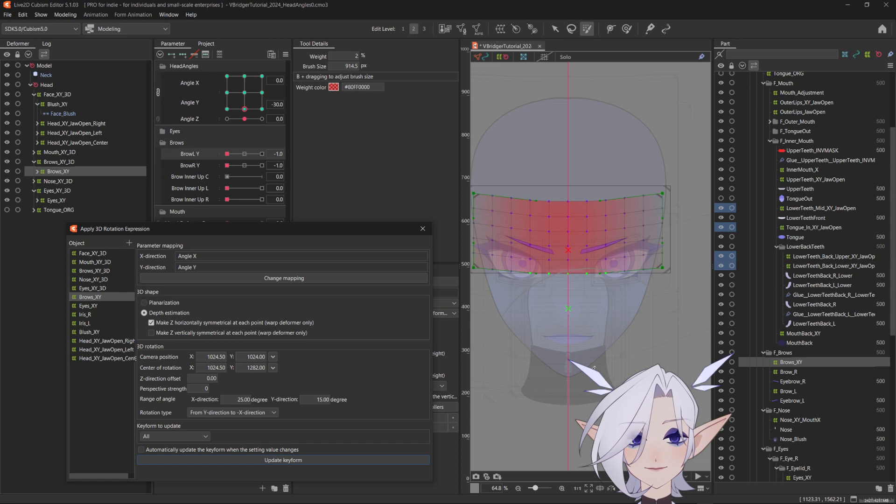
drag(591, 372, 607, 372)
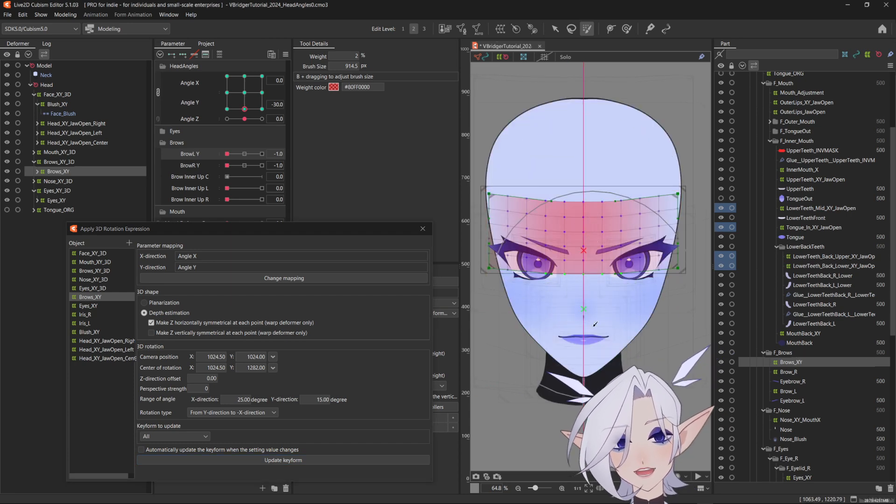
mouse_move(245, 108)
mouse_down()
mouse_move(245, 77)
mouse_move(245, 91)
mouse_move(255, 91)
mouse_move(228, 107)
mouse_move(228, 76)
mouse_move(244, 92)
mouse_up()
click(285, 55)
click(304, 56)
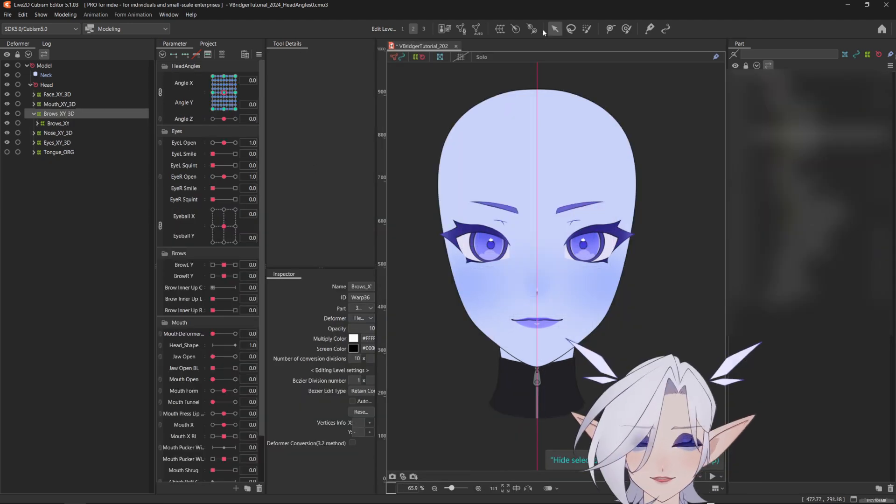
Set Angle Y to -30, both brow Y parameters to -1.0, both eyes open to 2.0, and Brow Inner Up L and R to 1.0.
drag(528, 280, 530, 298)
drag(223, 92, 223, 110)
drag(223, 276, 201, 266)
drag(224, 143, 237, 144)
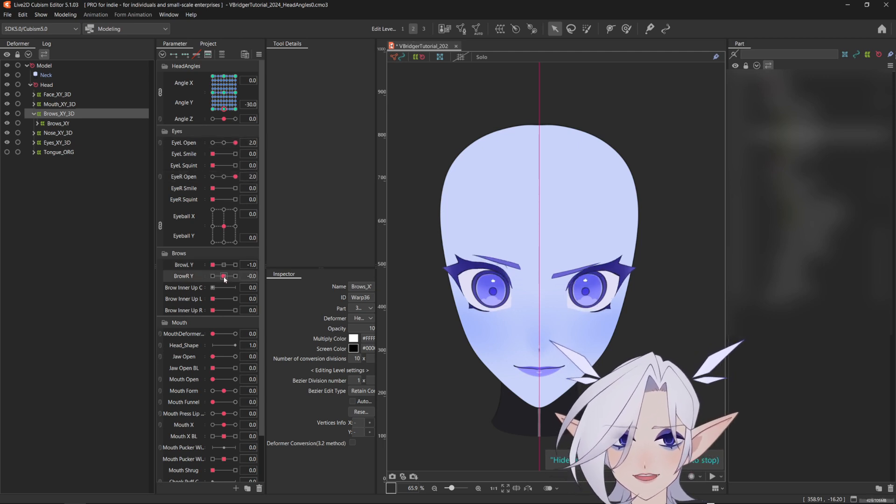
drag(213, 299, 250, 311)
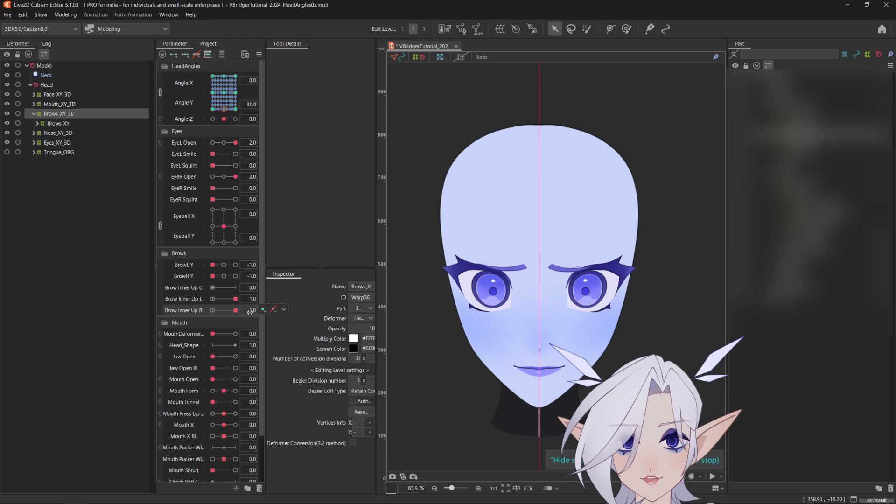
Check the frowning brows at Angle X 30 and 0 with Angle Y -30, and inspect the parameter keys of Brow_R and Brow_L.
drag(223, 109, 224, 118)
drag(224, 109, 242, 121)
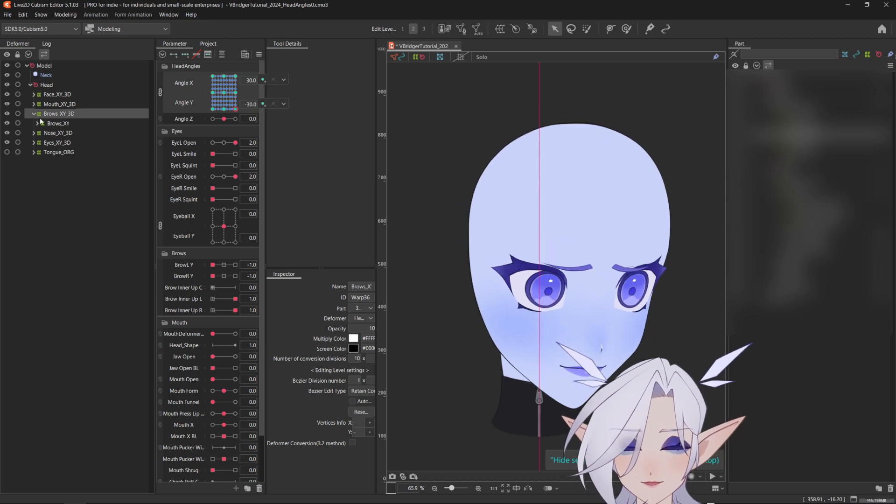
click(225, 110)
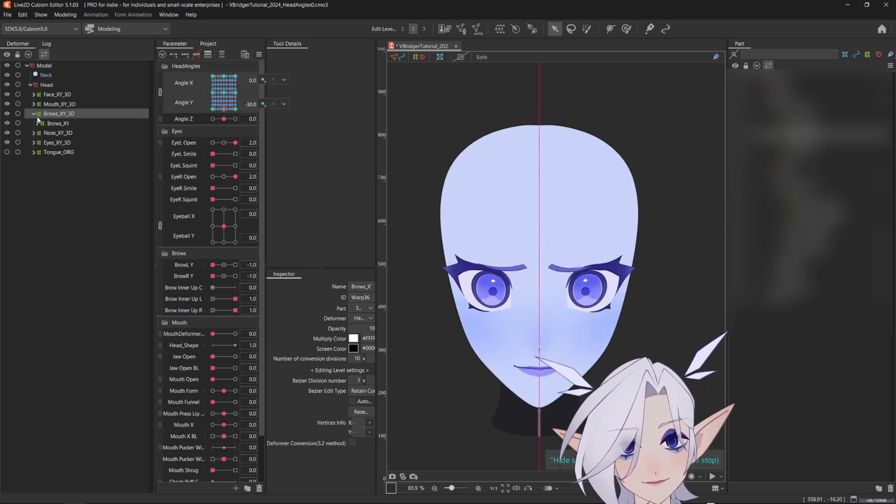
click(37, 123)
click(55, 134)
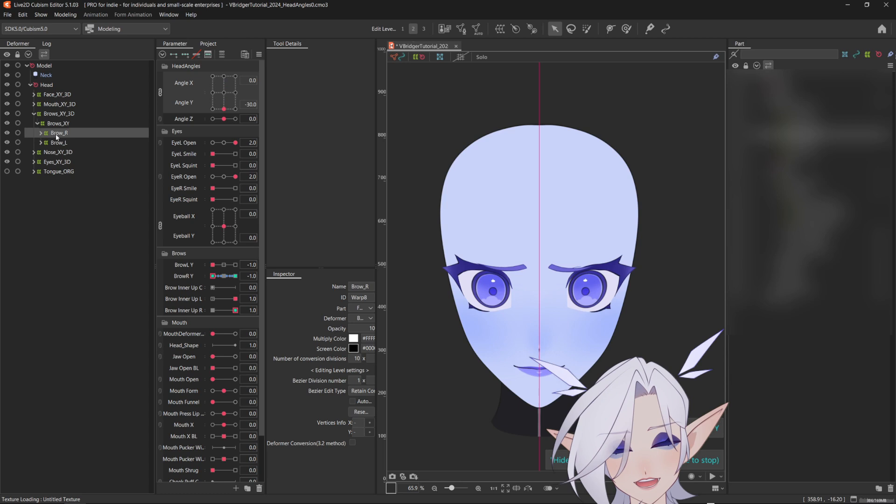
shift+click(58, 142)
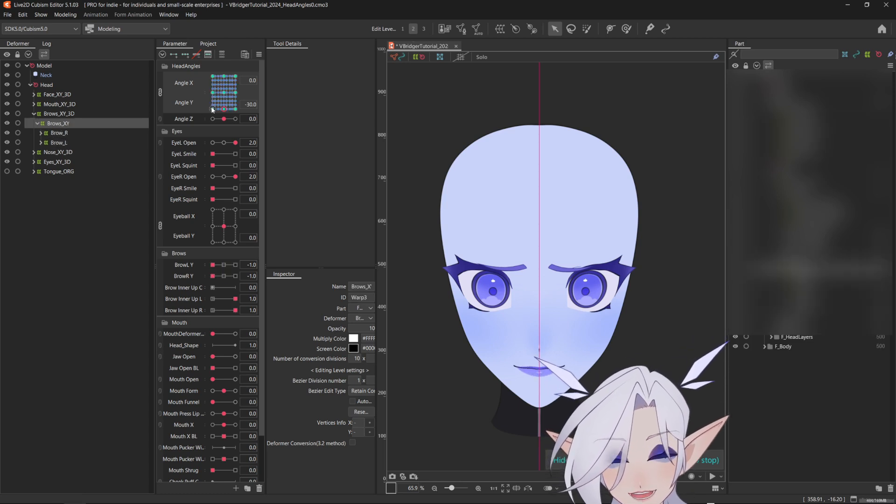
Raise the middle and side areas of Brows_XY at Angle Y -30, update its 3D rotation keyforms and check the brows at Angle X 30.
key(ctrl+shift+r)
drag(626, 160, 648, 160)
key(ctrl+t)
key(b)
drag(534, 223, 709, 254)
drag(557, 262, 560, 245)
drag(618, 306, 615, 291)
drag(506, 278, 502, 267)
click(337, 415)
drag(224, 108, 249, 141)
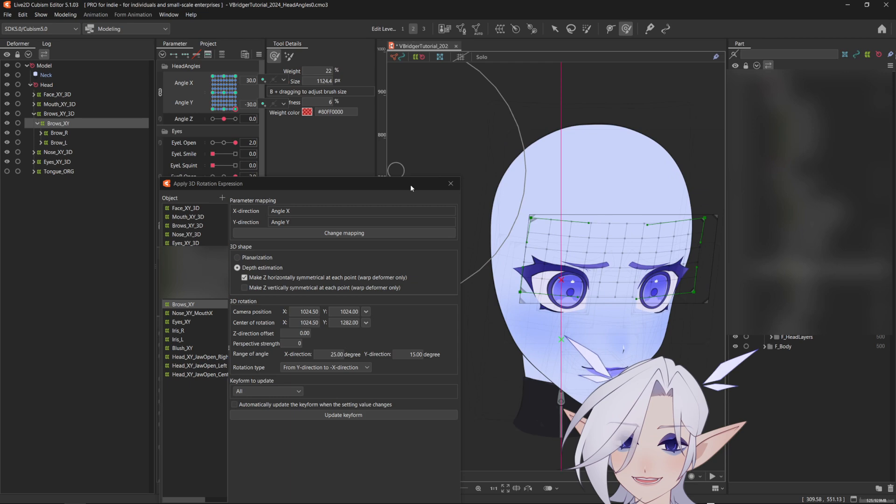
click(451, 183)
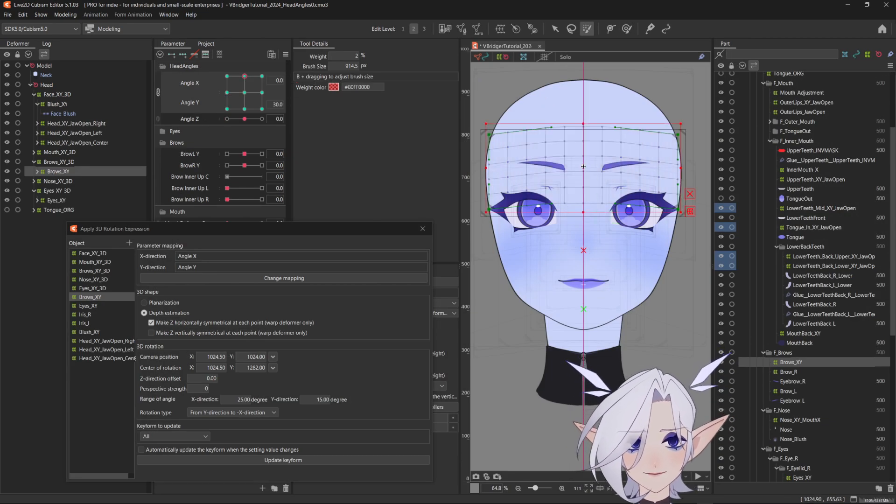
Blend the Brows_XY shape at Angle X 0, Angle Y 30 with a Compatibility of 50.
click(244, 93)
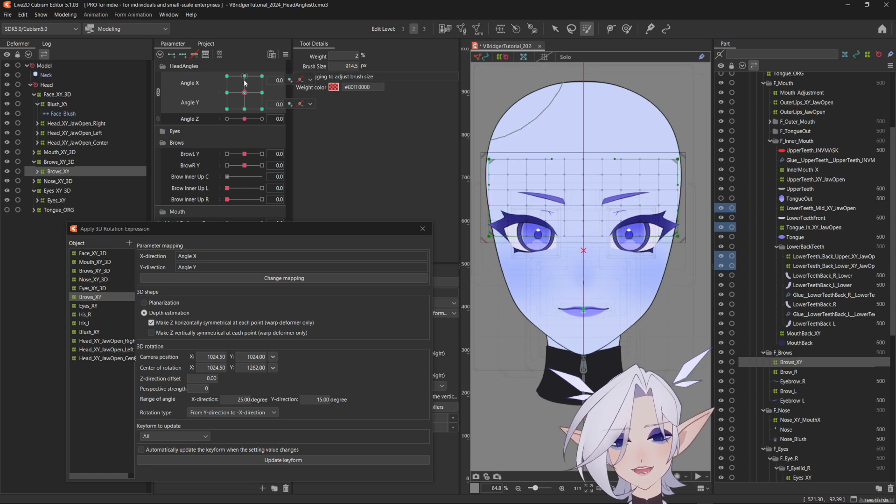
click(244, 76)
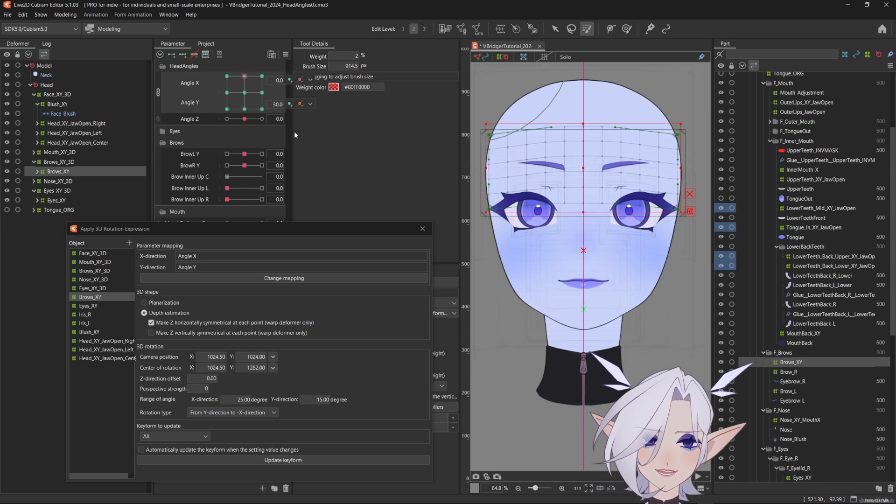
key(ctrl+b)
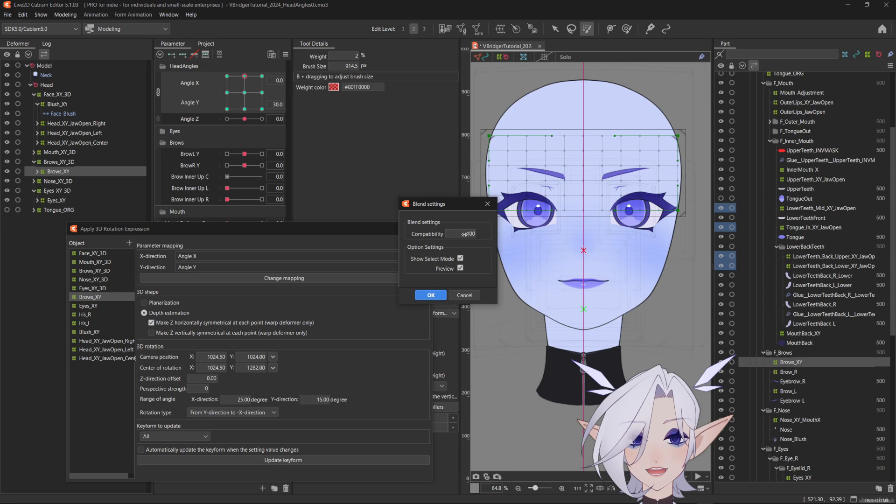
drag(464, 234, 498, 243)
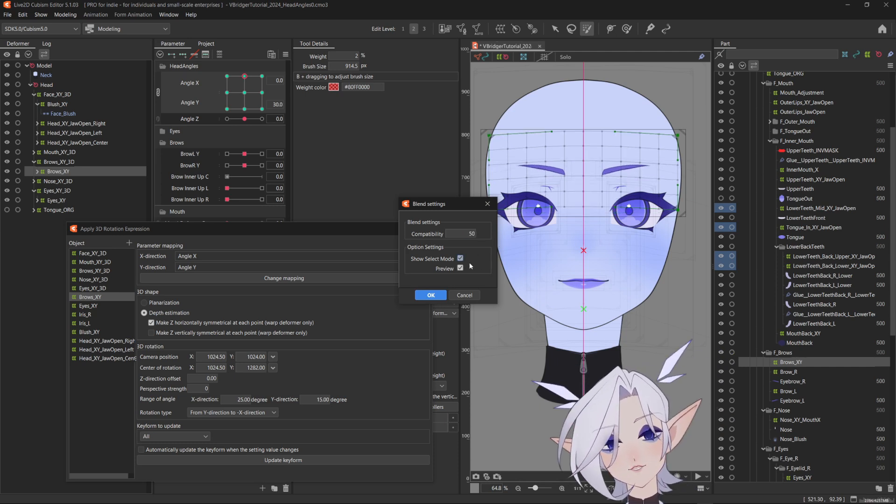
click(431, 295)
Check the blended brows across Angle X at Angle Y 30, ending at the neutral pose.
click(229, 76)
drag(232, 75, 245, 75)
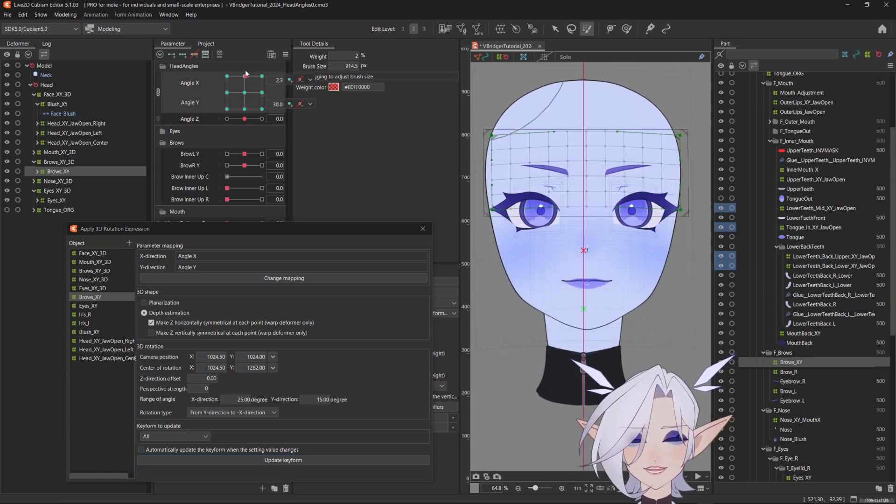
scroll(553, 204, down, 3)
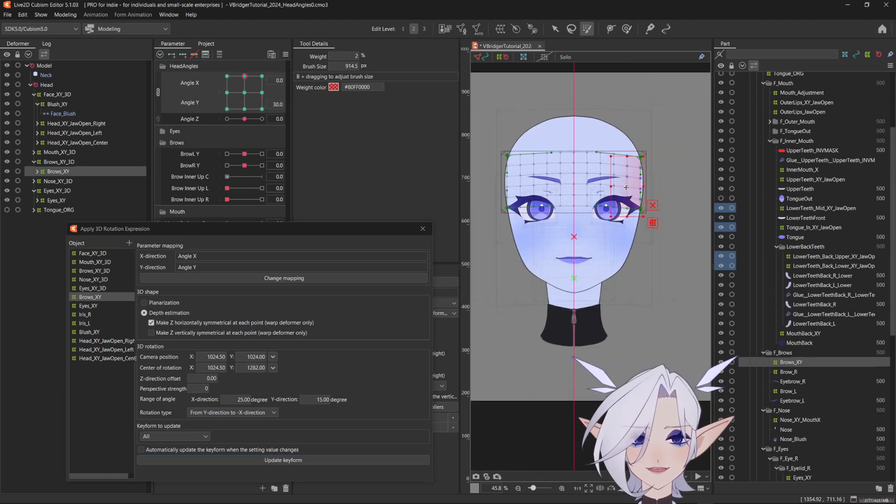
mouse_move(244, 76)
mouse_down()
mouse_move(245, 108)
mouse_move(229, 80)
mouse_move(255, 103)
mouse_move(247, 110)
mouse_move(255, 98)
mouse_move(241, 89)
mouse_move(257, 95)
mouse_move(236, 98)
mouse_move(245, 93)
mouse_up()
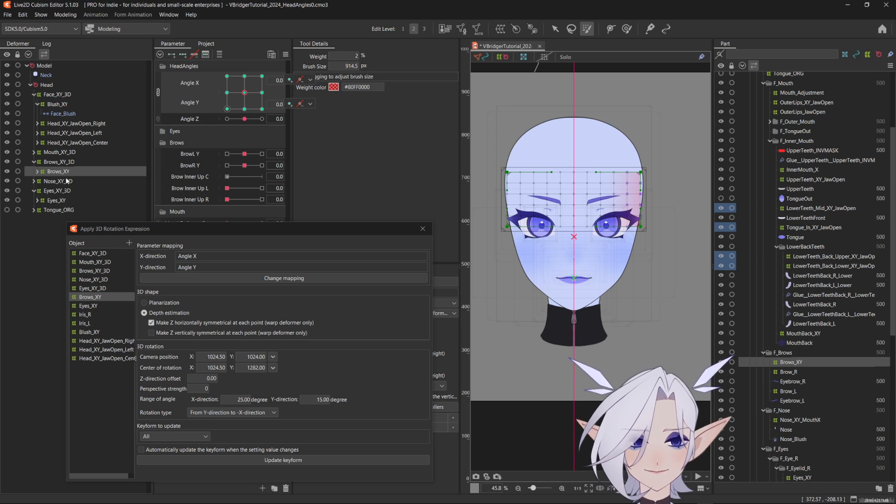
Add three keys on both Angle X and Angle Y to Nose_XY_MouthX and register it for 3D rotation at Angle X 30.
click(34, 182)
click(56, 191)
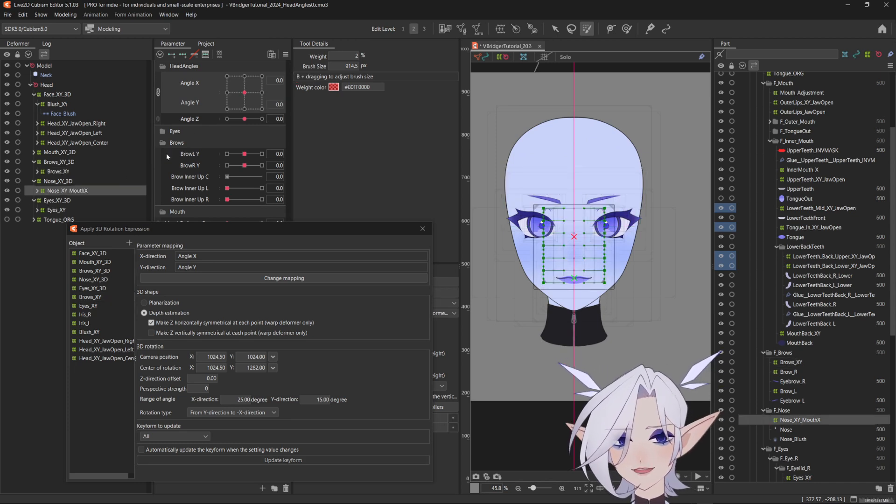
click(182, 55)
click(262, 92)
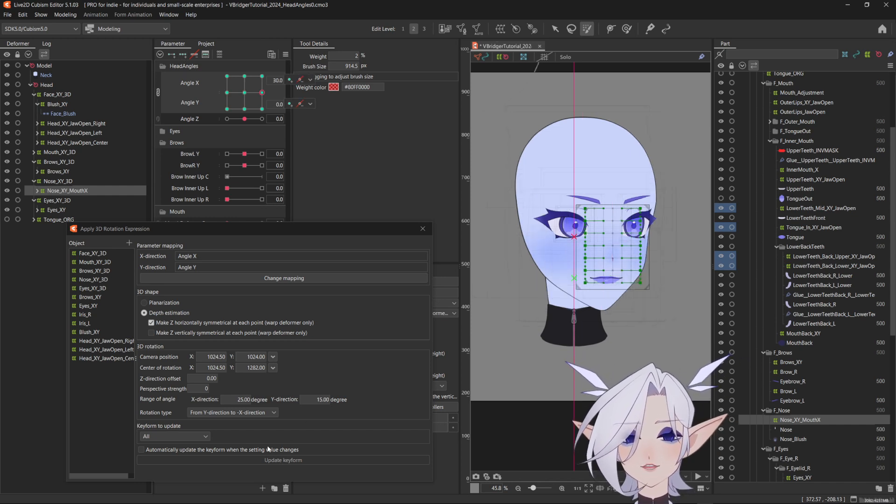
click(129, 242)
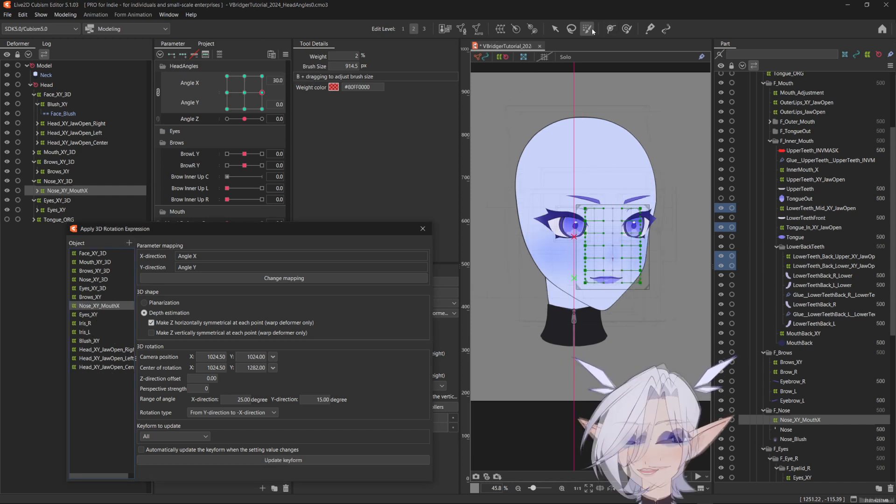
Set the width of Nose_XY_MouthX's number of conversion divisions to 5.
click(554, 29)
drag(397, 228, 336, 230)
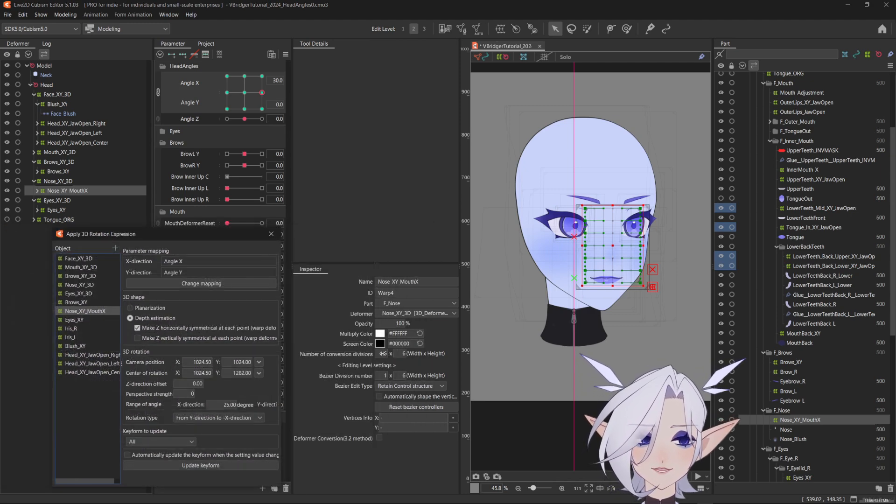
click(382, 354)
text(5)
key(Return)
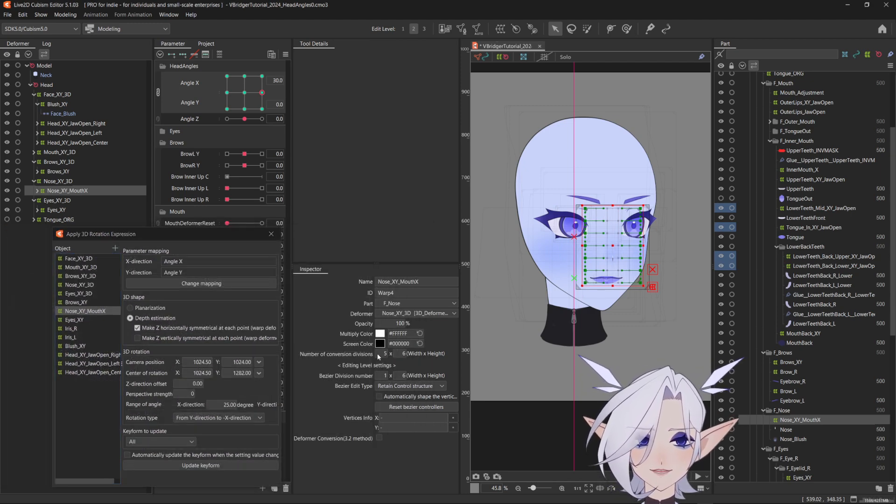
Set Nose_XY_MouthX's conversion divisions to 6 x 6 and its Bezier divisions to 2 x 3.
drag(384, 353, 389, 354)
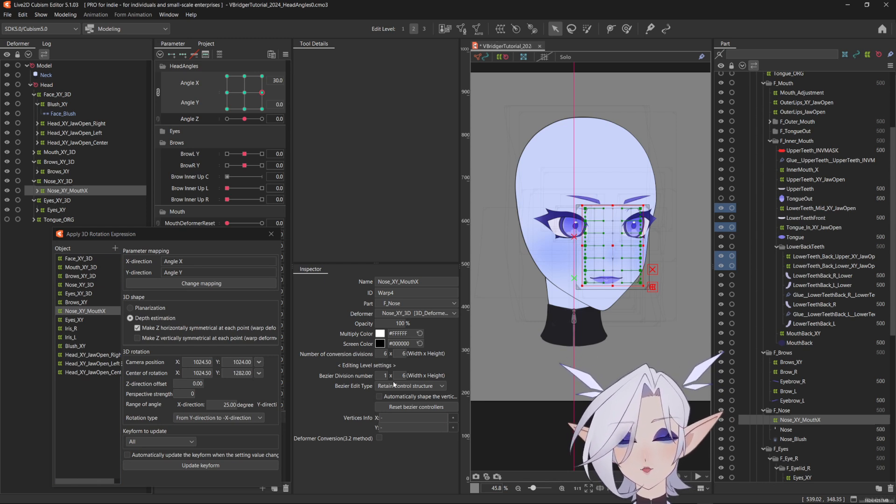
drag(401, 377, 405, 369)
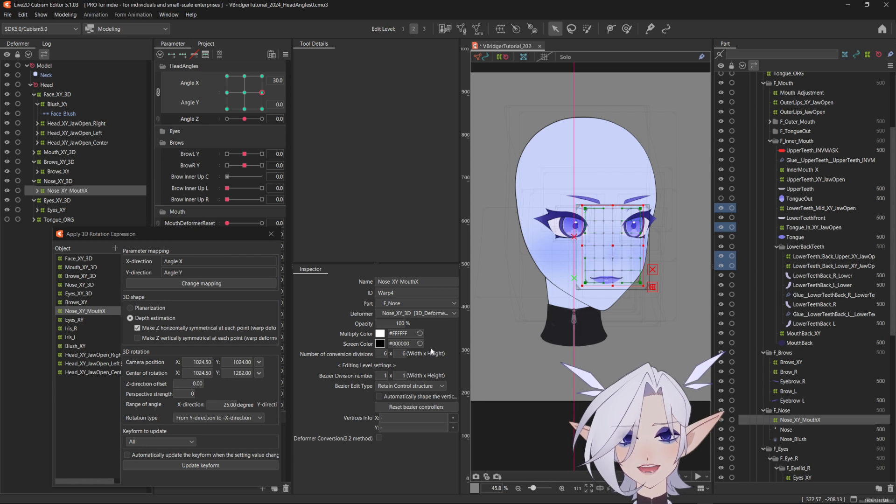
scroll(577, 241, up, 3)
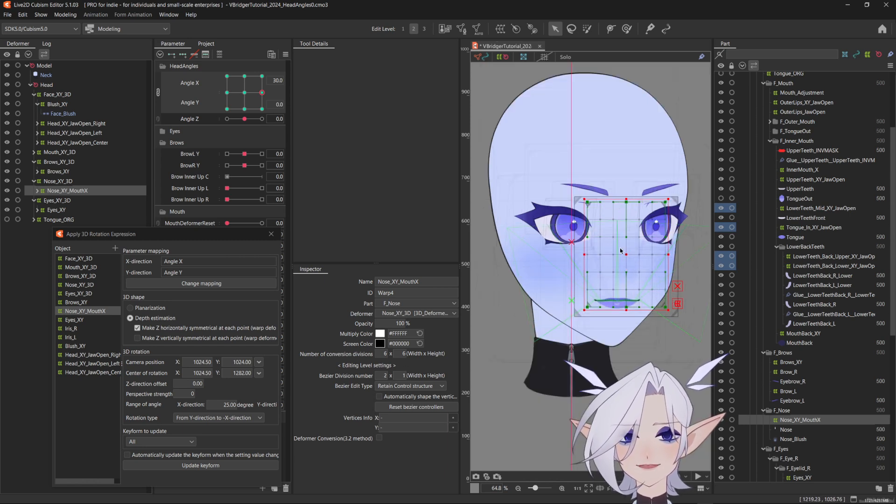
mouse_move(405, 373)
mouse_down()
mouse_move(413, 373)
mouse_move(404, 374)
mouse_up()
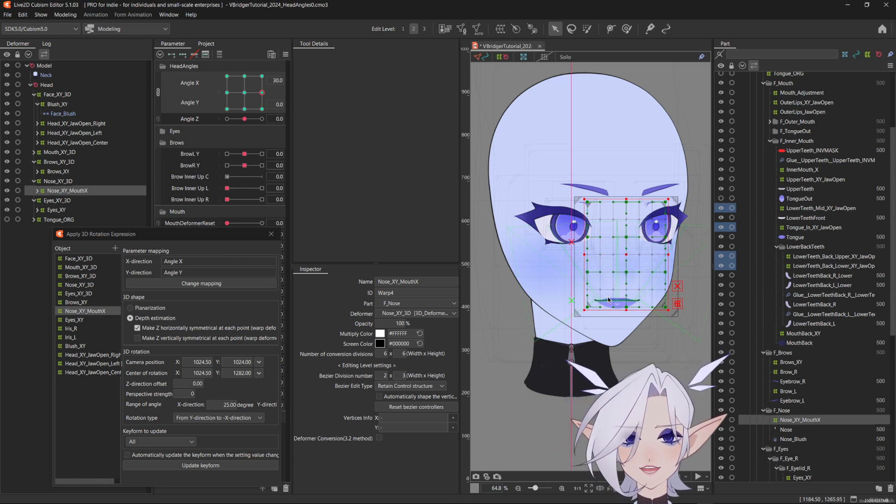
Bend Nose_XY_MouthX's center line at Angle X 30, upper point left and lower point right, update all keyforms and check the head angles.
scroll(636, 223, up, 2)
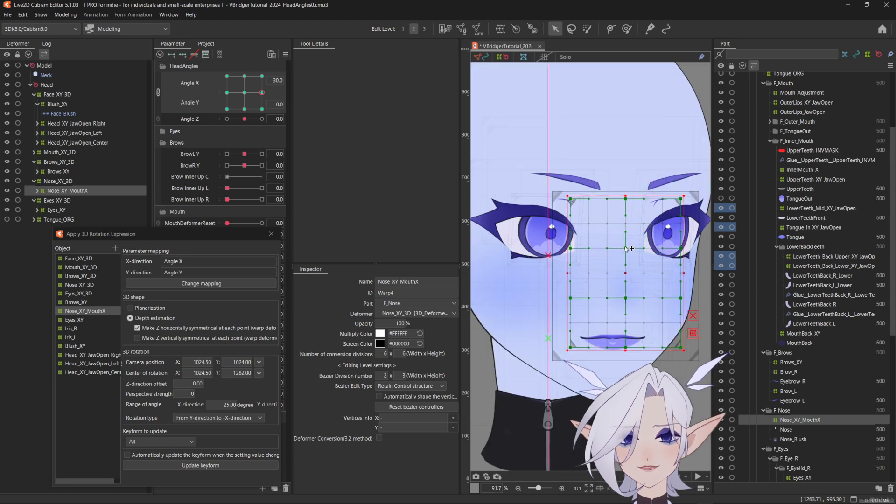
drag(627, 250, 617, 250)
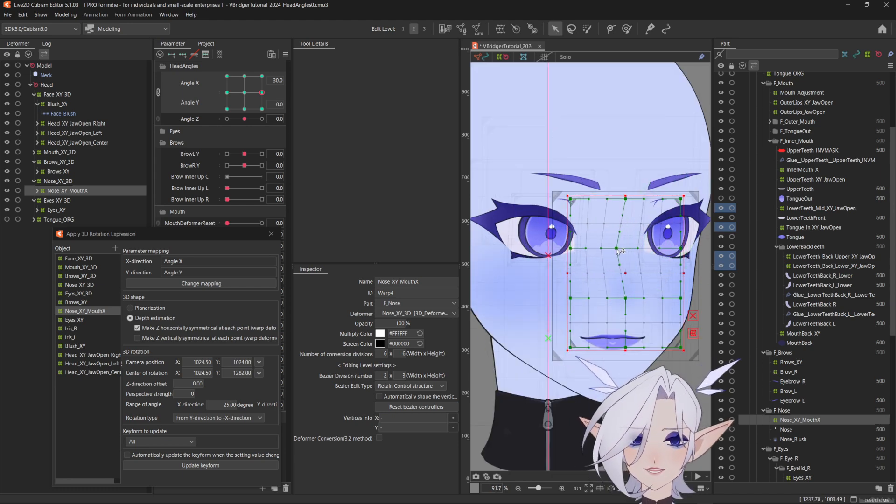
drag(626, 298, 632, 298)
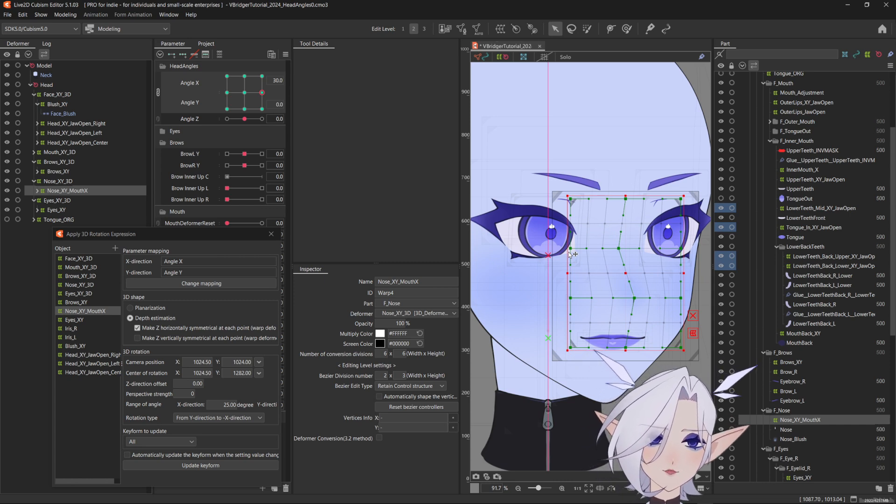
click(219, 466)
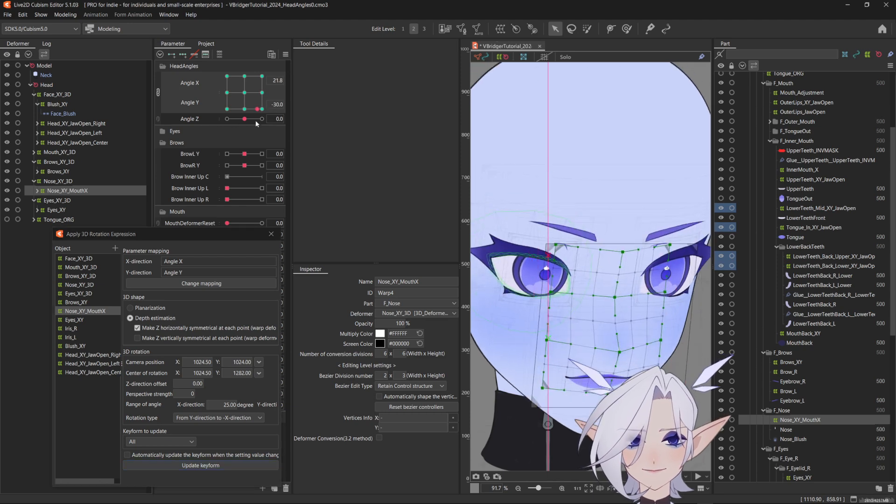
drag(261, 108, 247, 70)
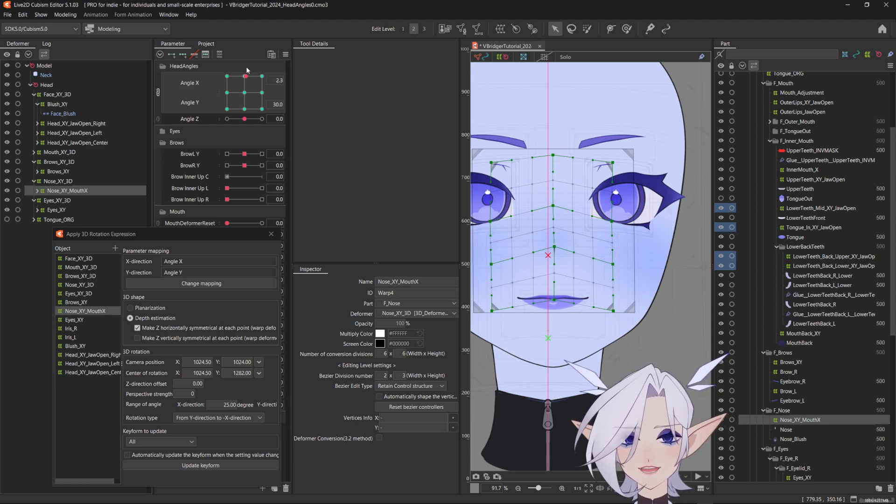
drag(247, 70, 245, 102)
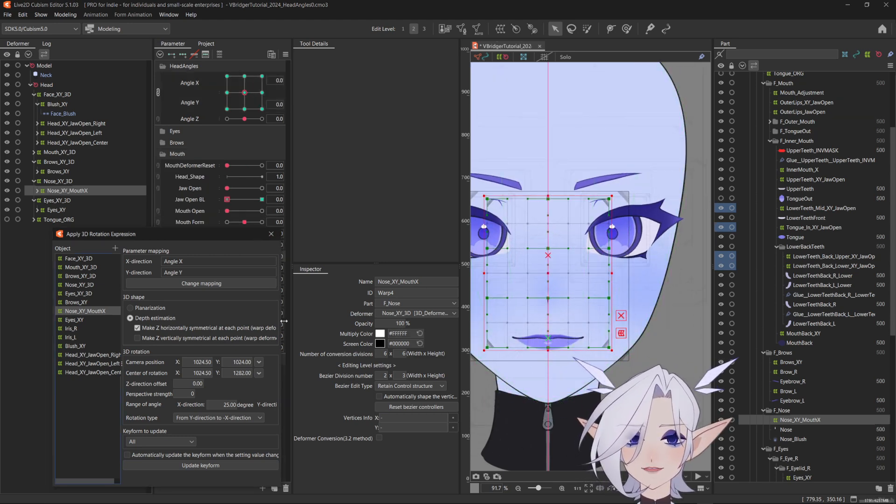
Shrink the Apply 3D Rotation Expression dialog clear of the parameters and test the Mouth X movement on the turned head.
drag(282, 321, 259, 322)
drag(121, 322, 94, 322)
drag(194, 234, 154, 241)
drag(220, 292, 156, 292)
mouse_move(245, 257)
mouse_down()
mouse_move(227, 257)
mouse_move(248, 257)
mouse_up()
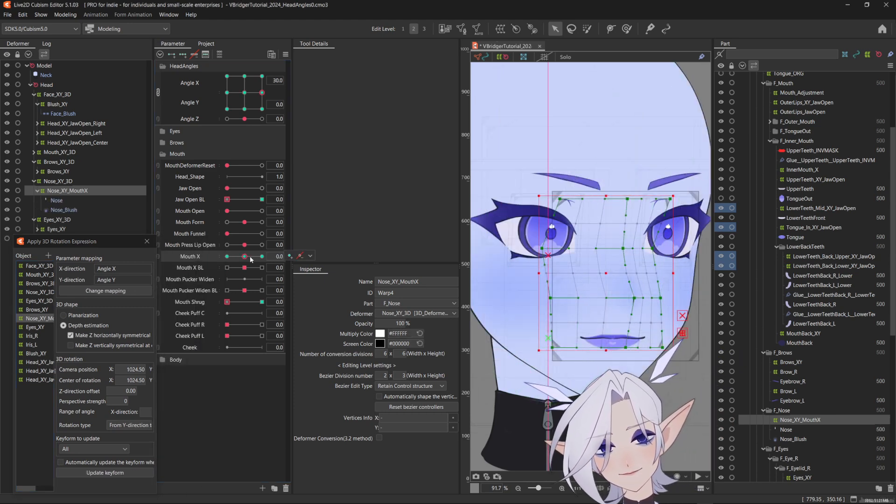
drag(231, 256, 262, 257)
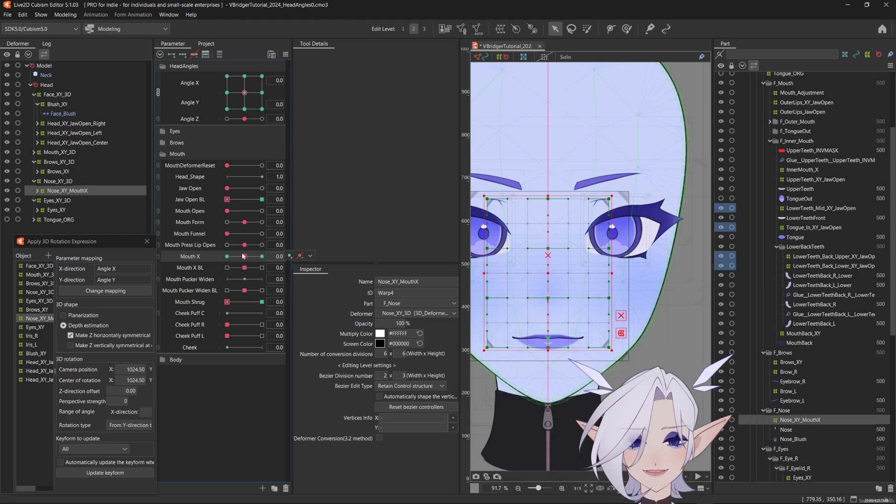
Key Nose_XY_MouthX on Mouth X BL using its Mouth X shape, and check it at Angle X 30.
click(196, 268)
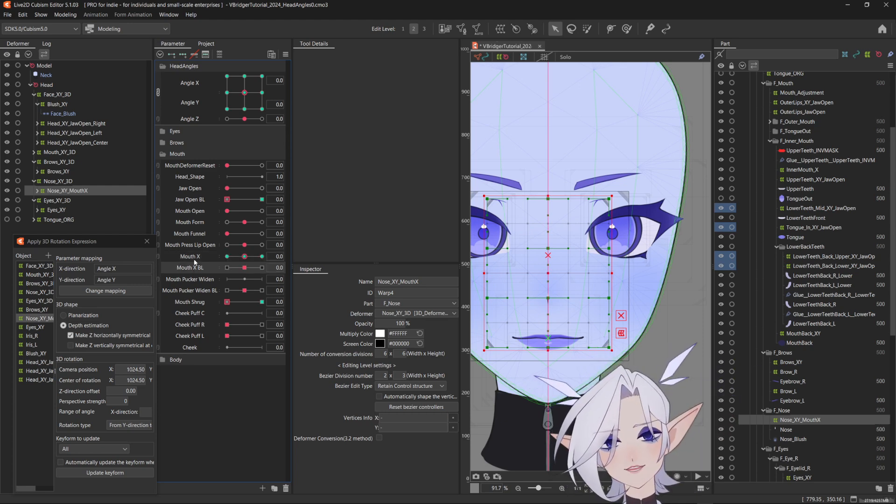
drag(244, 267, 217, 270)
click(244, 256)
key(ctrl+v)
click(244, 268)
click(262, 92)
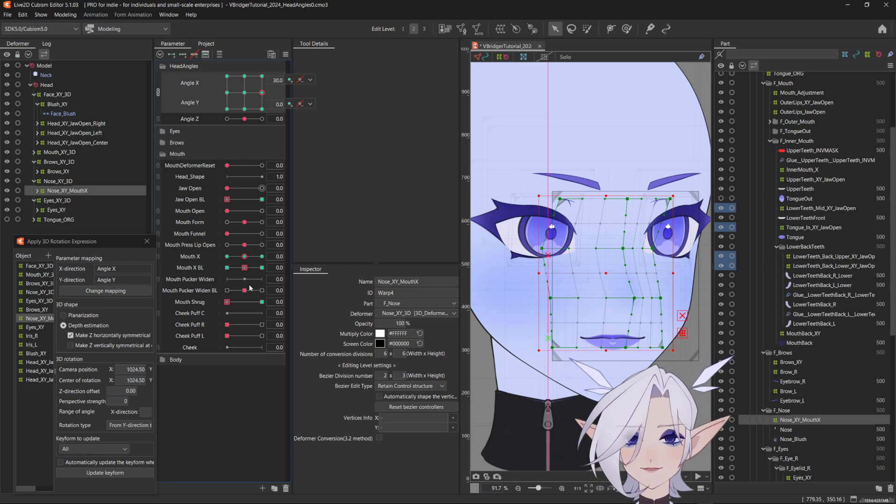
drag(244, 268, 228, 258)
click(245, 93)
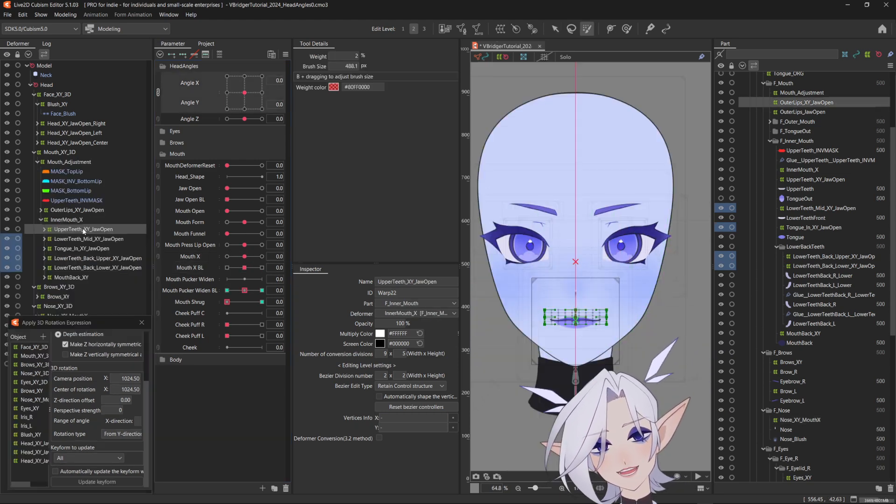
Register the upper teeth, lower teeth and inner tongue JawOpen deformers for 3D rotation with three keys on Angle X and Angle Y.
click(83, 229)
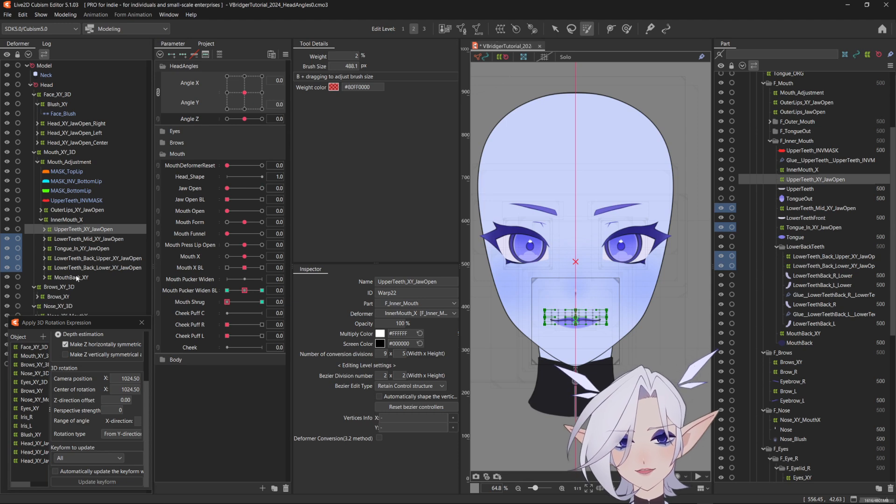
shift+click(77, 268)
click(43, 336)
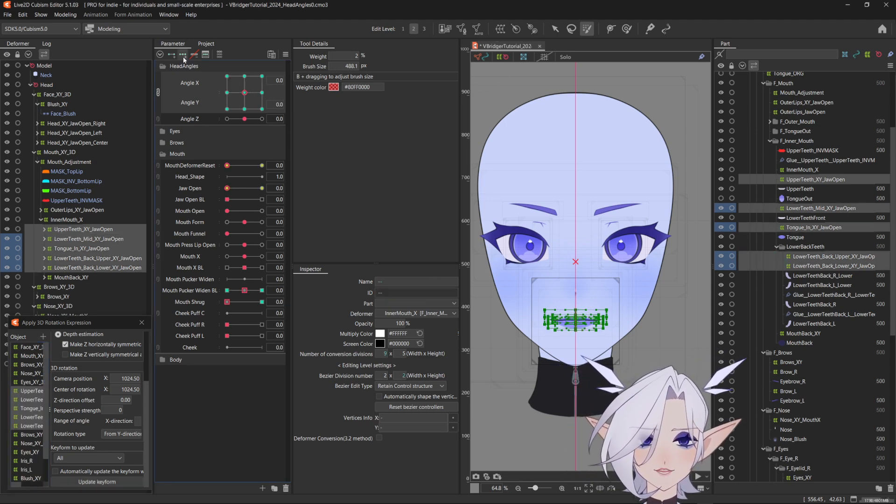
mouse_move(244, 92)
mouse_down()
mouse_move(281, 83)
mouse_move(233, 93)
mouse_move(245, 92)
mouse_up()
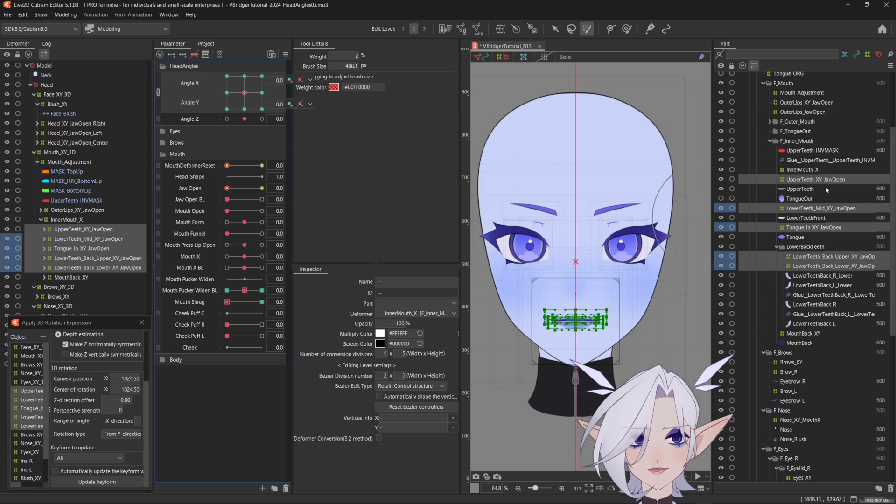
Hide the F_Outer_Mouth folder and the MouthBack mesh to expose the teeth, and hide the selection overlay.
click(721, 122)
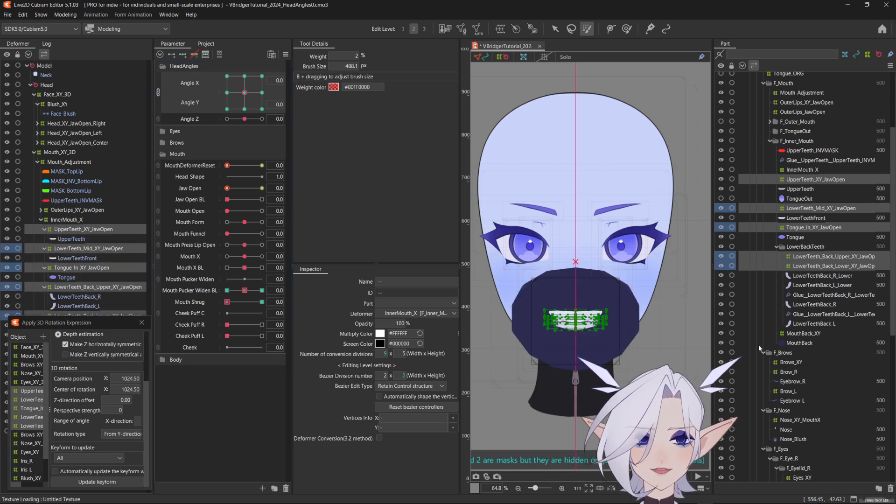
click(720, 342)
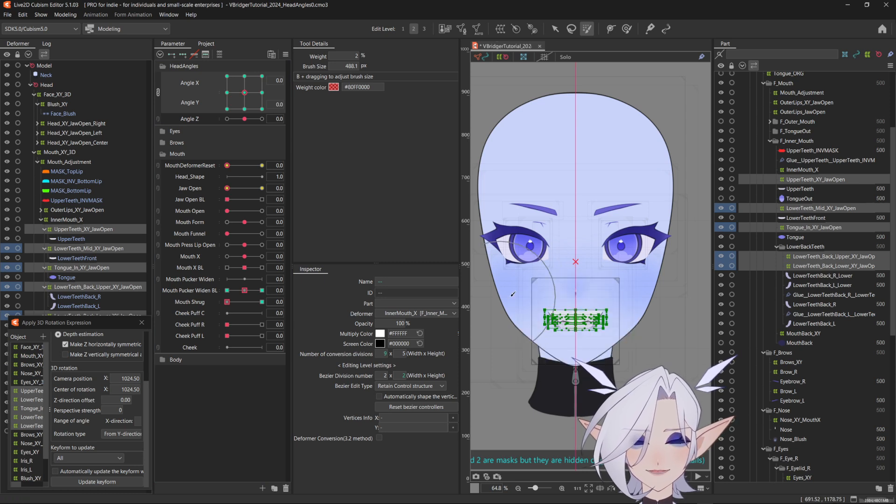
key(ctrl+t)
drag(600, 300, 612, 296)
Arch the middle of UpperTeeth_XY_JawOpen upward at Angle X 0, Angle Y 30 and update its keyforms.
mouse_move(245, 92)
mouse_down()
mouse_move(238, 84)
mouse_move(247, 63)
mouse_move(255, 113)
mouse_move(252, 100)
mouse_move(236, 96)
mouse_move(249, 99)
mouse_move(245, 92)
mouse_move(252, 103)
mouse_move(243, 106)
mouse_move(244, 76)
mouse_up()
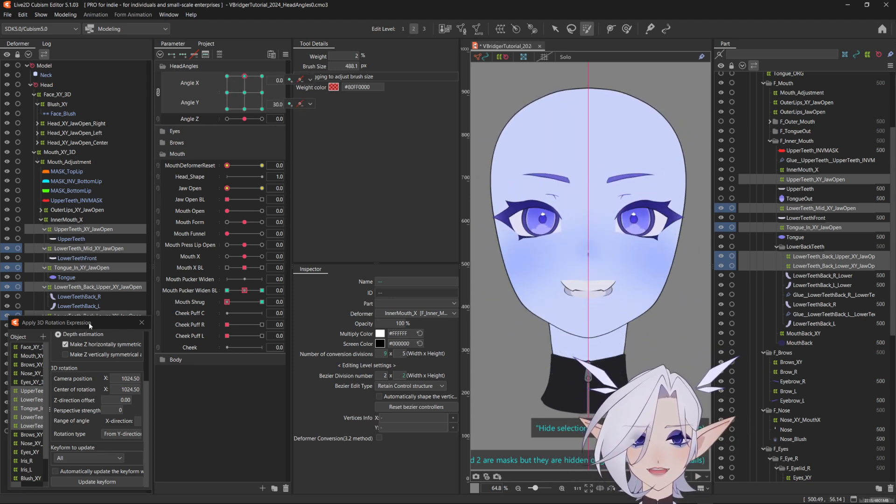
click(143, 230)
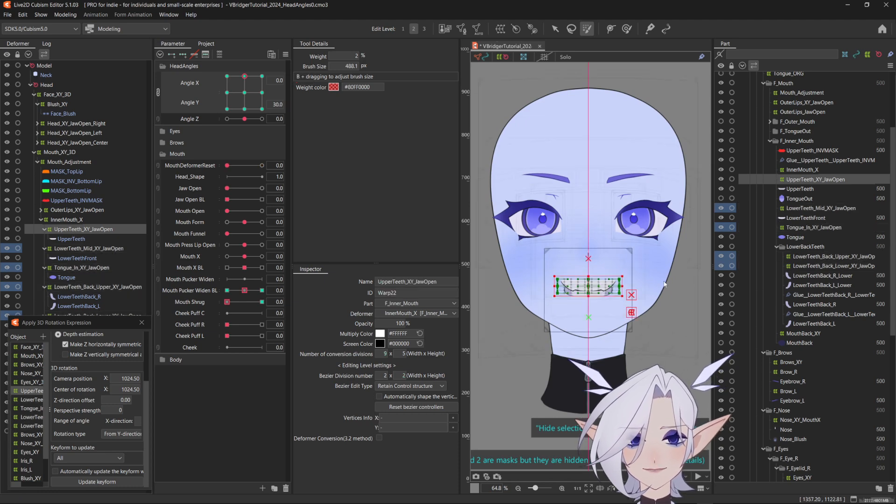
scroll(577, 291, up, 3)
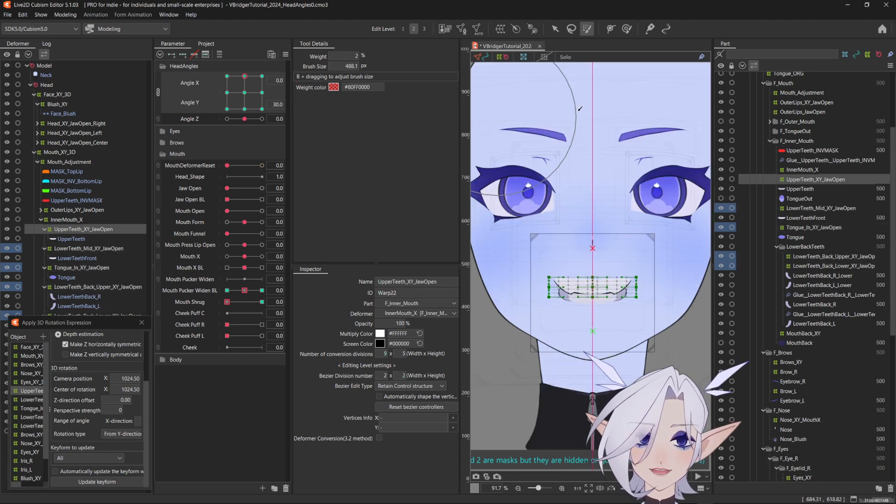
click(627, 29)
drag(593, 285, 594, 244)
click(113, 483)
key(b)
click(571, 343)
mouse_move(650, 271)
mouse_down()
mouse_move(648, 285)
mouse_move(625, 293)
mouse_up()
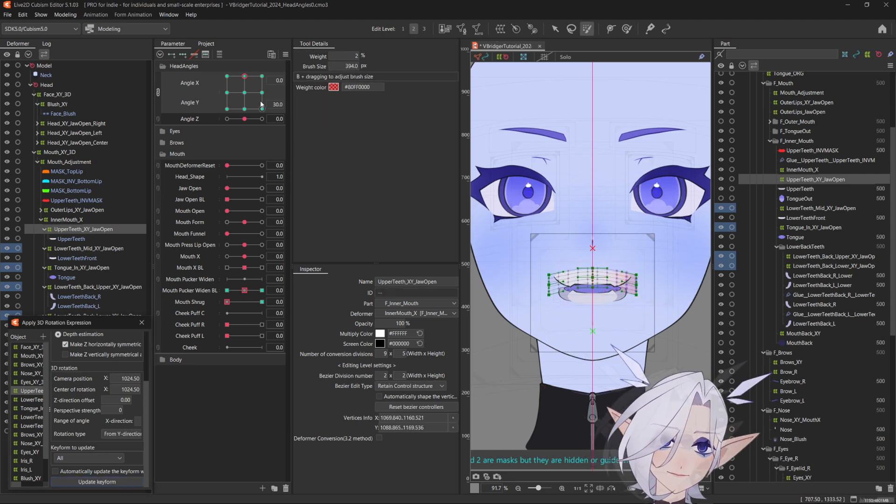
Reshape UpperTeeth_XY_JawOpen with the deform brush at Angle X -30, update its keyforms and check it across the head angles.
click(227, 93)
click(227, 93)
click(520, 273)
drag(577, 343, 556, 345)
click(98, 482)
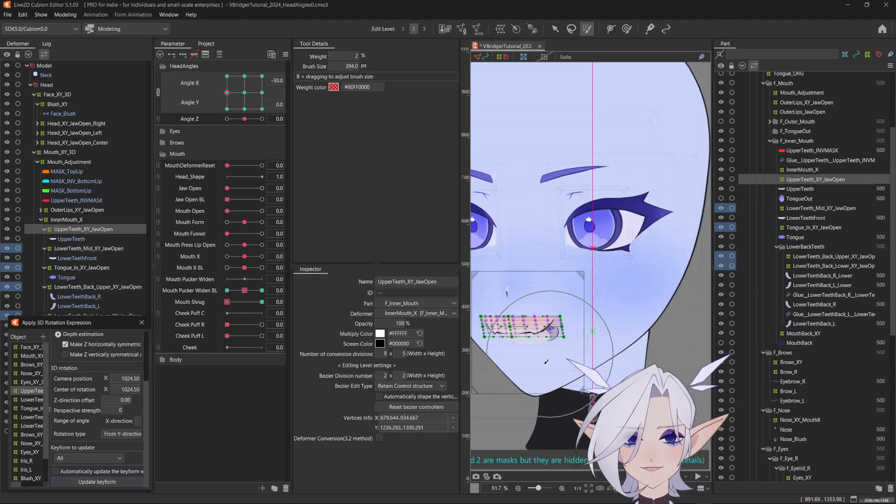
click(564, 301)
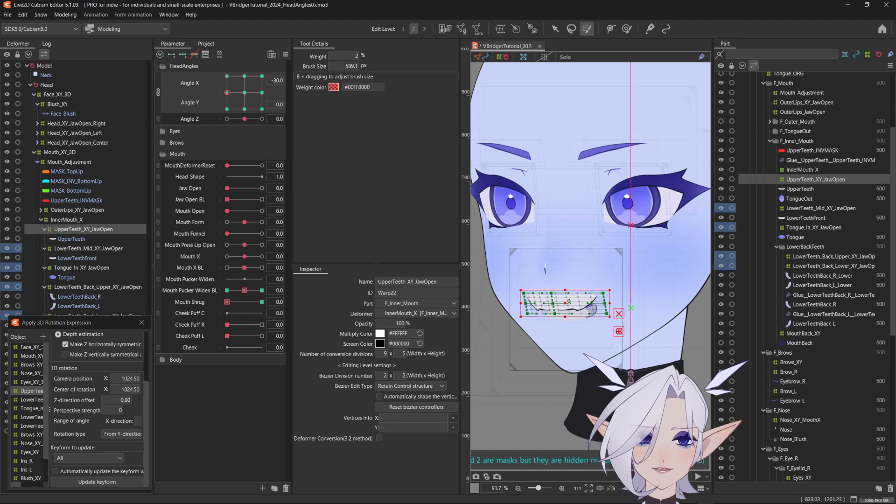
click(230, 76)
click(262, 93)
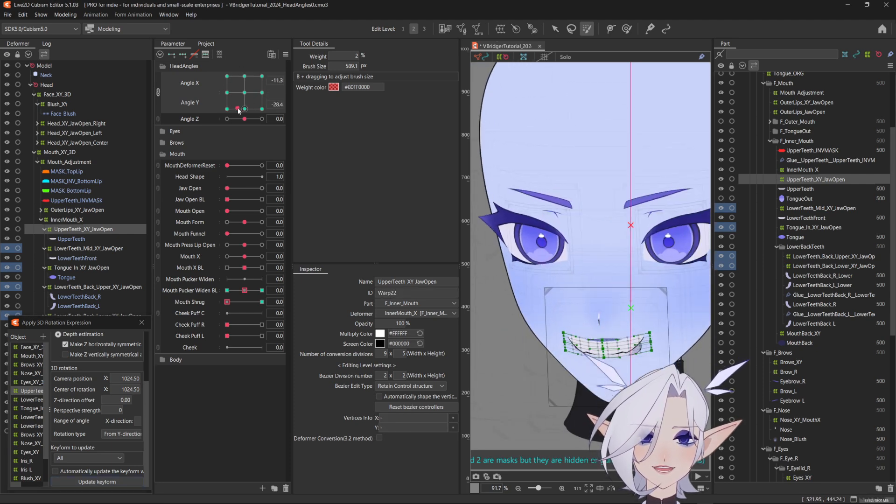
scroll(582, 262, down, 2)
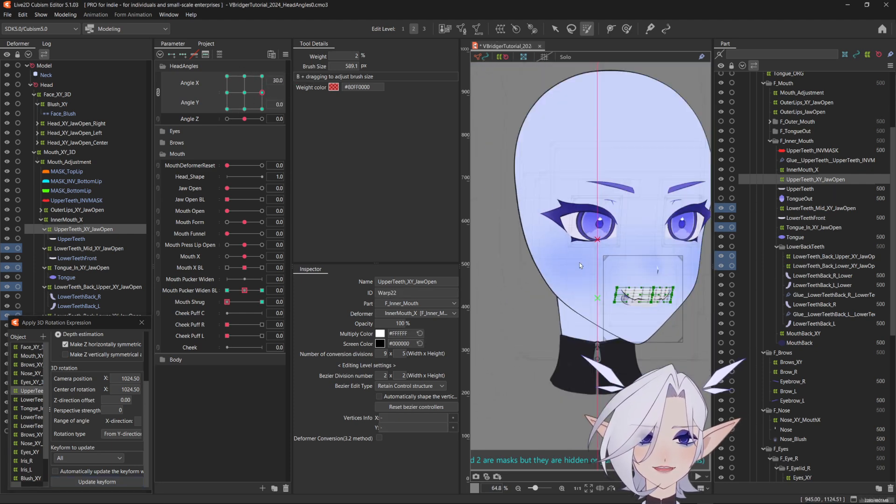
scroll(638, 301, up, 2)
drag(598, 266, 575, 305)
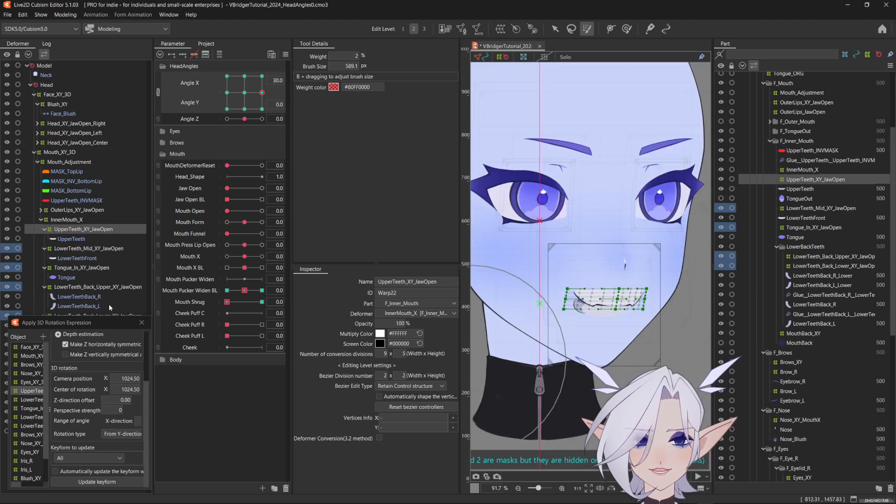
Collapse the lower teeth and Tongue_In_XY_JawOpen deformers in the hierarchy.
click(45, 248)
click(44, 258)
click(44, 267)
click(45, 277)
Reshape LowerTeeth_Mid_XY_JawOpen with the deform brush at Angle X 30, update its keyforms and check it with the selection overlay hidden.
click(95, 260)
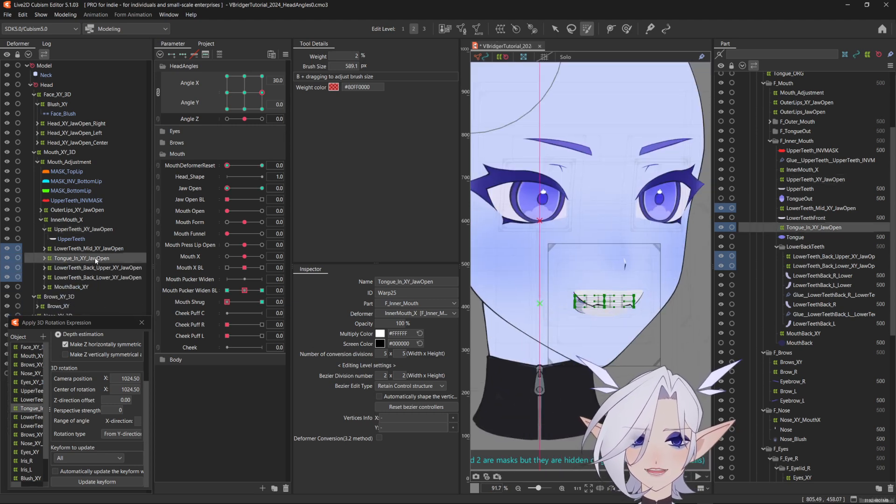
click(80, 249)
key(b)
drag(587, 186, 594, 259)
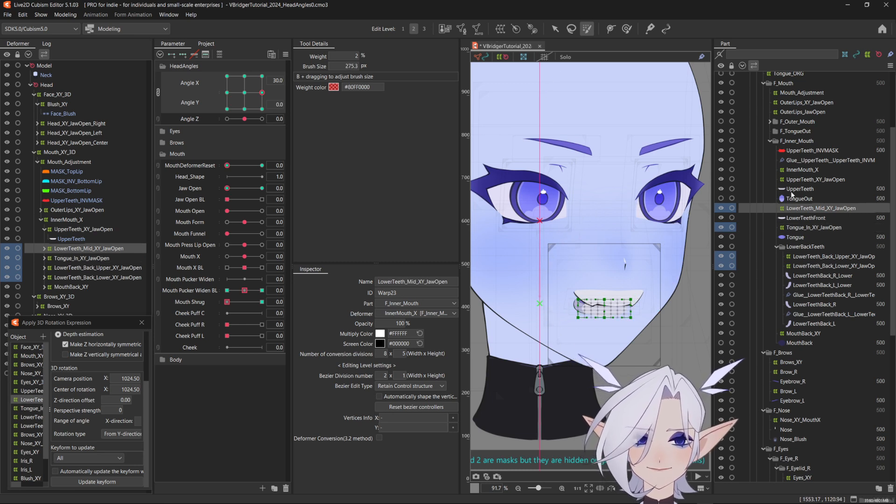
key(b)
mouse_move(639, 337)
mouse_down()
mouse_move(597, 287)
mouse_move(612, 306)
mouse_move(647, 311)
mouse_move(612, 306)
mouse_up()
key(b)
click(95, 483)
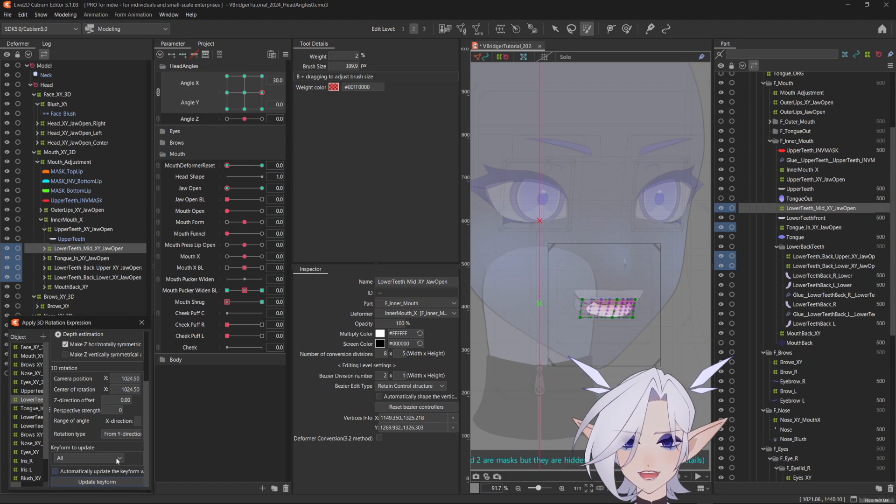
mouse_move(260, 92)
mouse_down()
mouse_move(274, 112)
mouse_move(244, 76)
mouse_move(232, 122)
mouse_move(225, 79)
mouse_move(261, 82)
mouse_move(263, 95)
mouse_up()
key(ctrl+t)
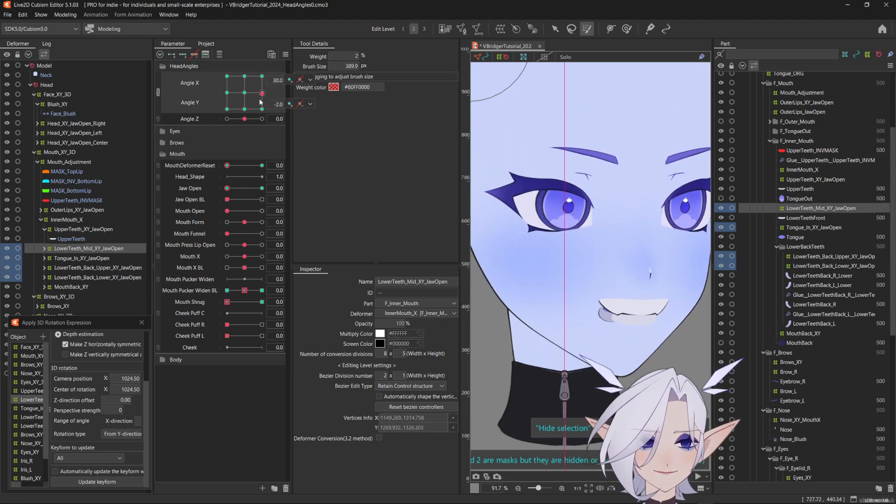
Skew Tongue_In_XY_JawOpen at Angle X 30, Angle Y 0 with the temporary Distort tool and apply the deformation.
click(91, 259)
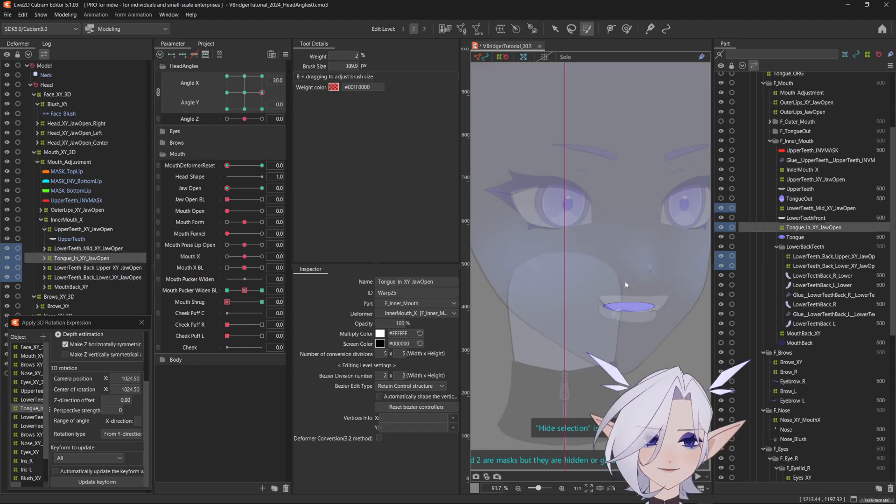
key(v)
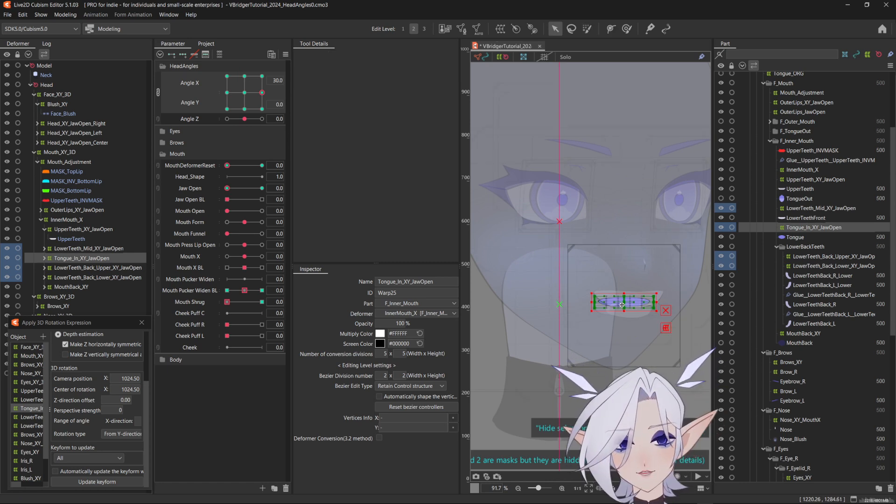
click(44, 258)
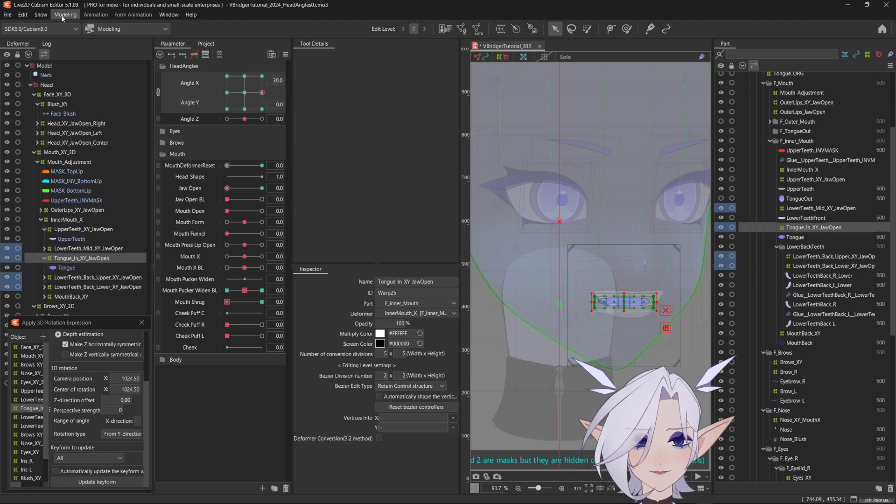
click(65, 15)
mouse_move(93, 102)
click(169, 141)
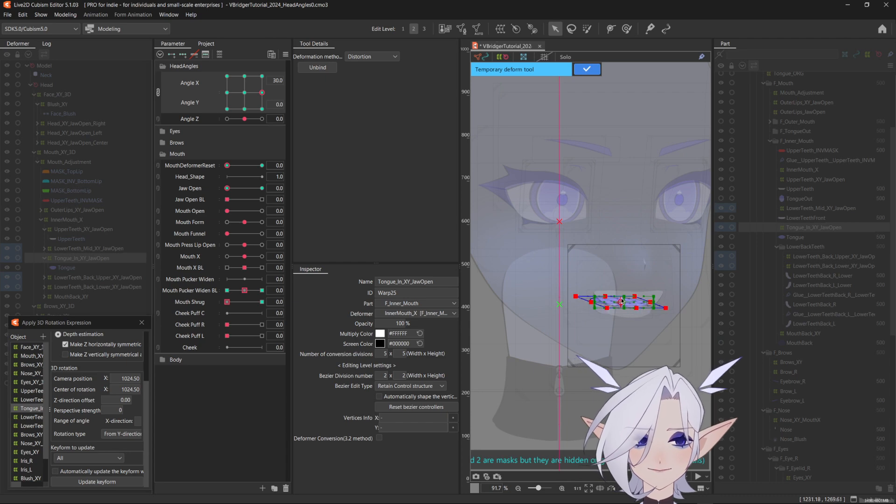
click(587, 70)
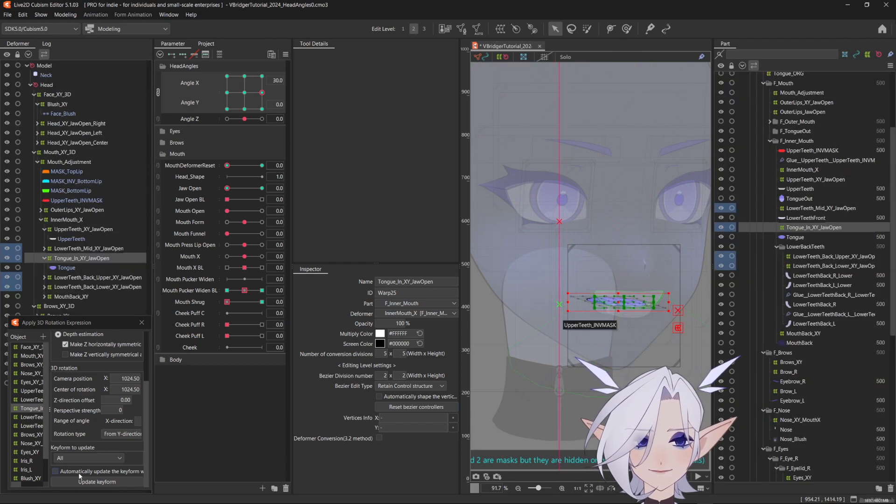
Refine Tongue_In_XY_JawOpen with the deform brush at Angle X 30, update its keyforms and check it with the selection overlay hidden.
mouse_move(262, 92)
mouse_down()
mouse_move(252, 105)
mouse_move(258, 83)
mouse_move(256, 100)
mouse_move(262, 92)
mouse_up()
key(ctrl+t)
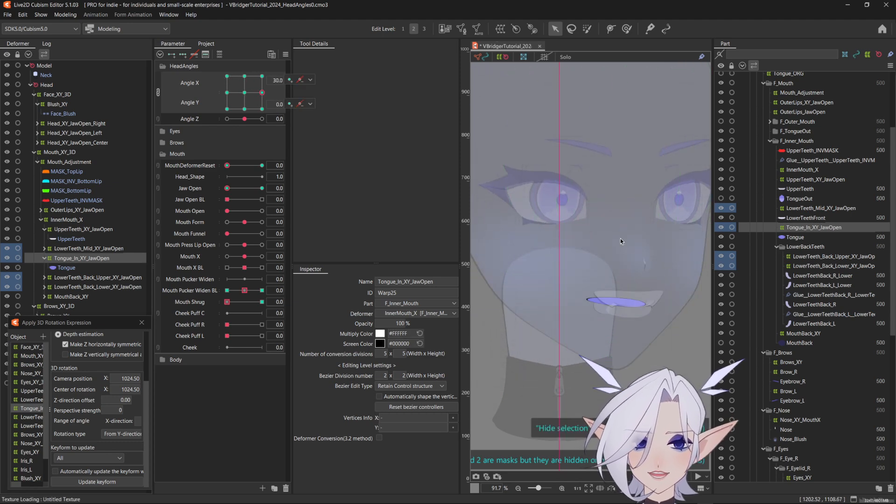
click(627, 29)
scroll(639, 310, up, 2)
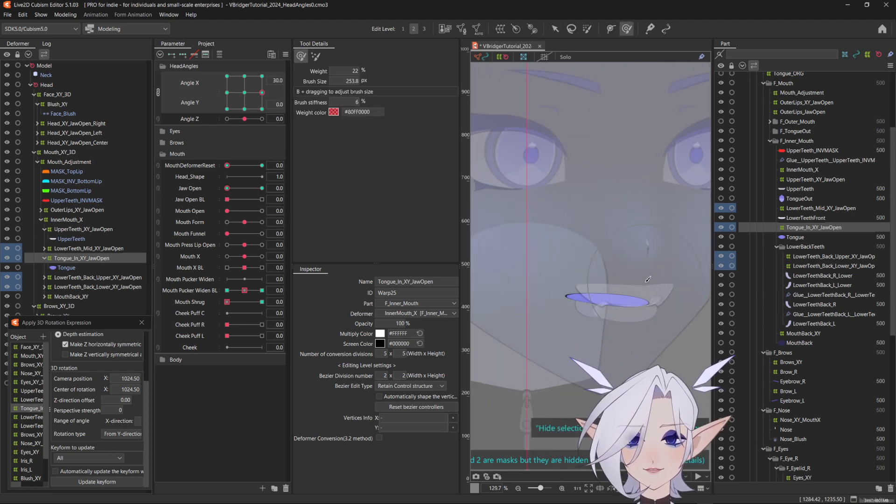
mouse_move(262, 92)
mouse_down()
mouse_move(275, 74)
mouse_move(271, 63)
mouse_move(276, 93)
mouse_move(256, 98)
mouse_move(262, 92)
mouse_up()
Skew LowerTeeth_Back_Lower_XY_JawOpen at Angle X 30, Angle Y 0 with the temporary Distort tool and apply the deformation.
click(98, 278)
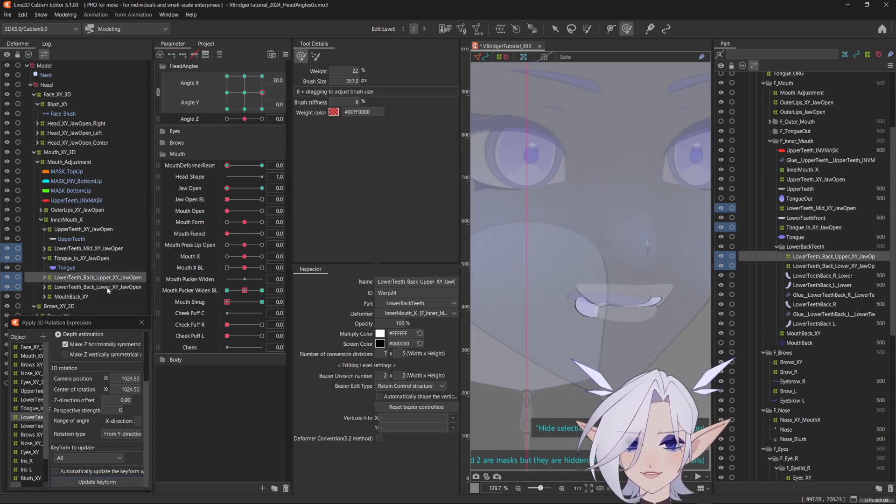
click(106, 287)
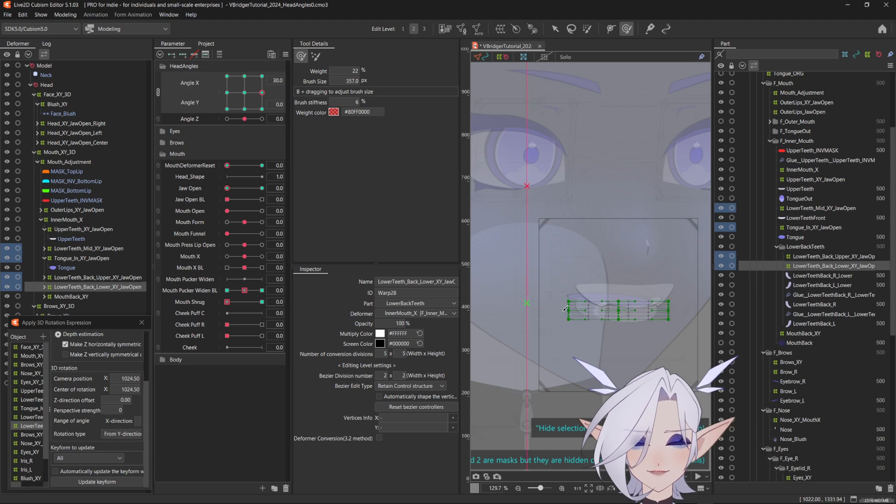
click(557, 29)
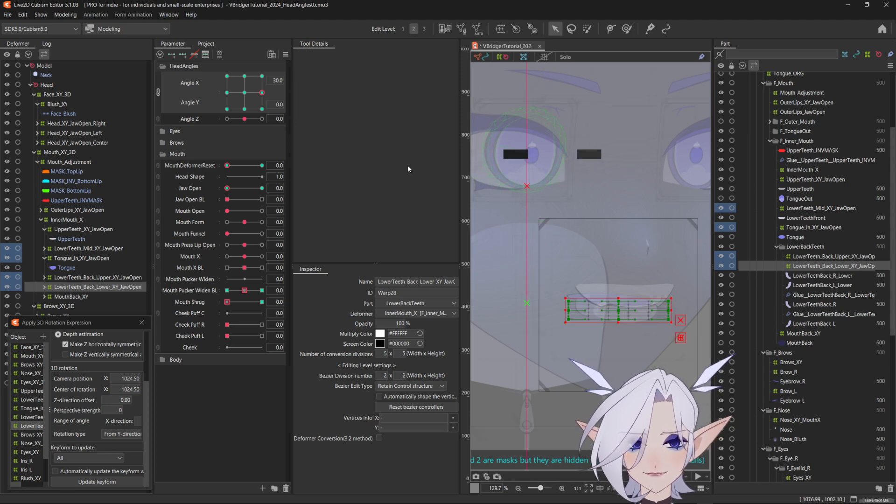
click(78, 14)
mouse_move(117, 116)
click(213, 141)
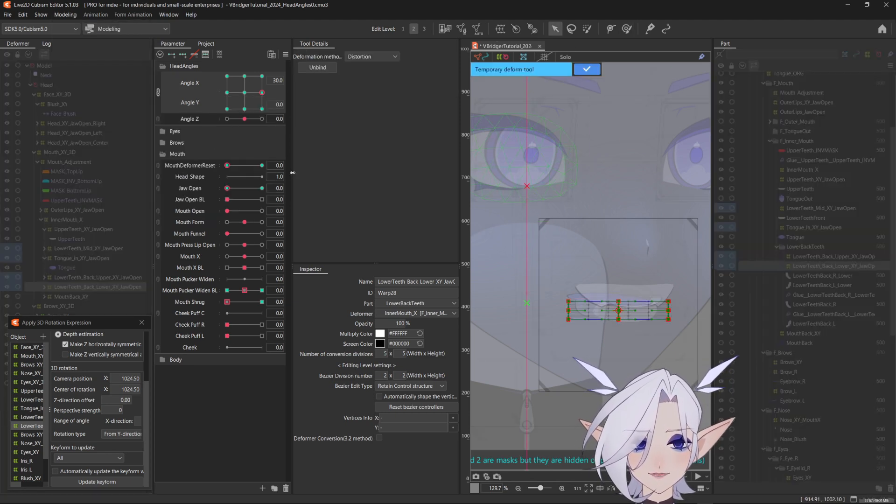
drag(621, 303, 632, 320)
click(587, 69)
Skew LowerTeeth_Back_Upper_XY_JawOpen at Angle X 30, Angle Y 0 with the temporary Distort tool and apply the deformation.
click(98, 277)
click(65, 14)
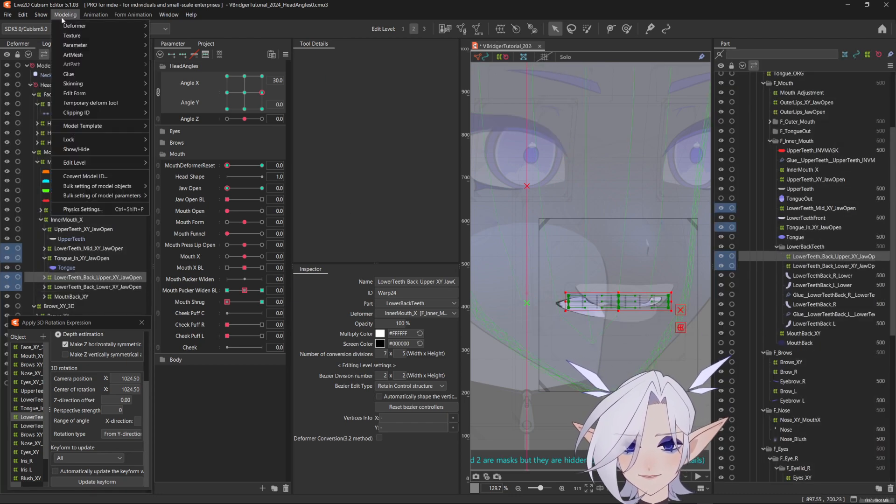
mouse_move(112, 102)
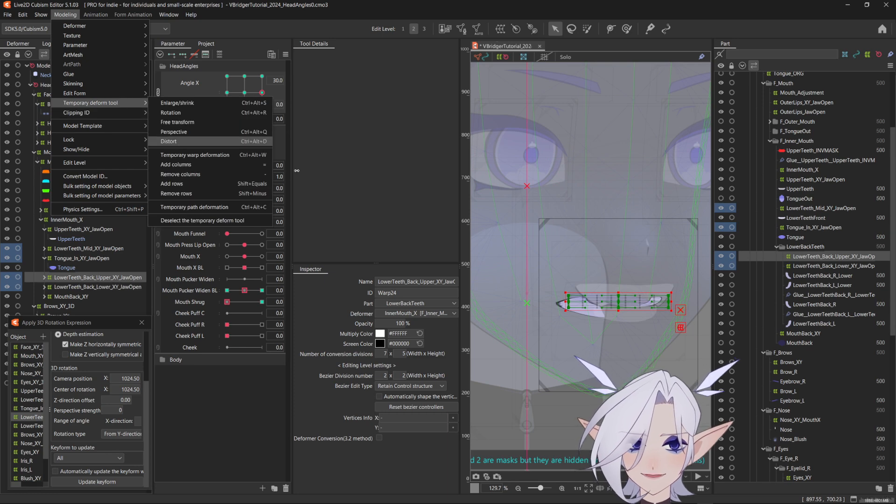
click(178, 141)
mouse_move(628, 294)
mouse_down()
mouse_move(609, 295)
mouse_move(633, 308)
mouse_up()
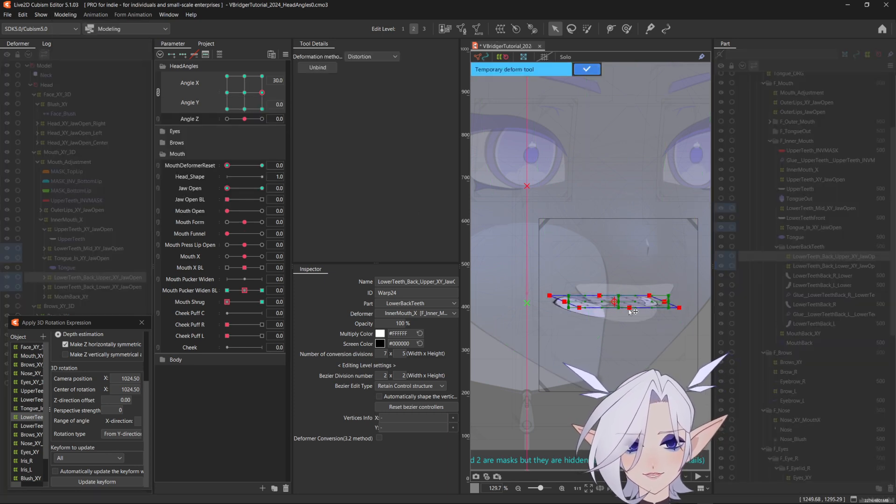
click(586, 69)
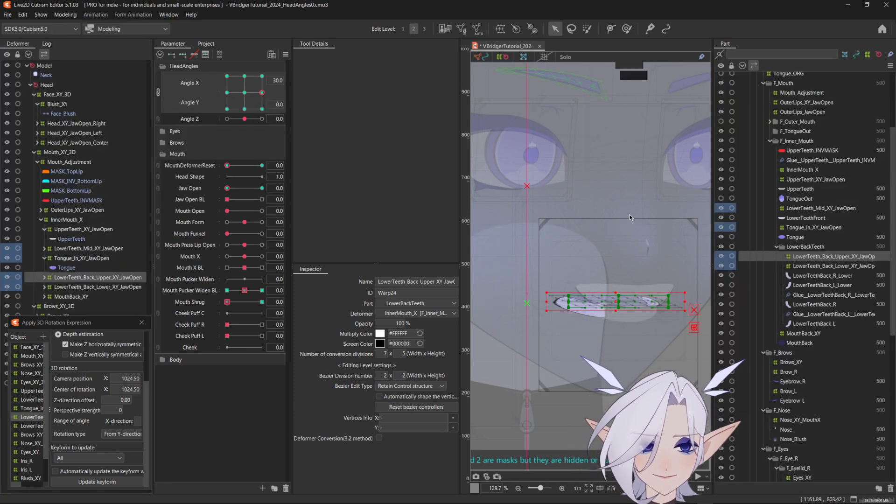
Refine LowerTeeth_Back_Upper_XY_JawOpen with the deform brush at 22% weight, update its keyforms and enlarge the brush to 439.9 px.
scroll(660, 328, up, 3)
scroll(659, 325, up, 2)
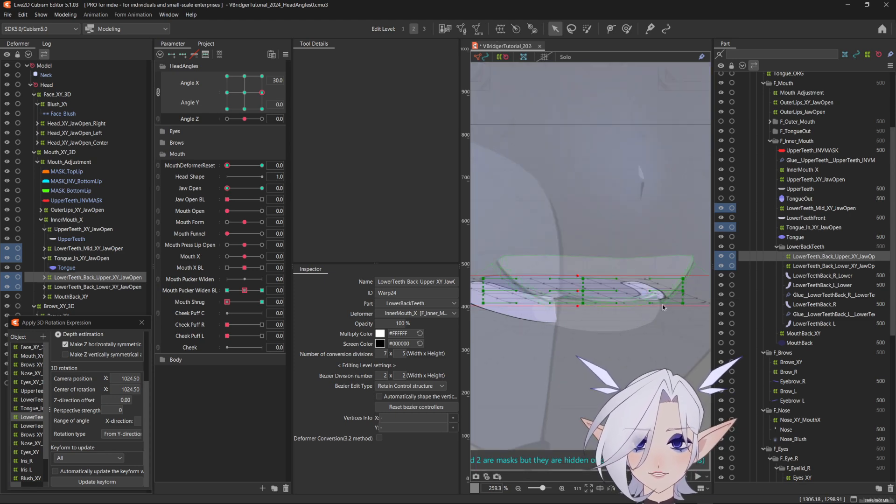
scroll(679, 301, down, 2)
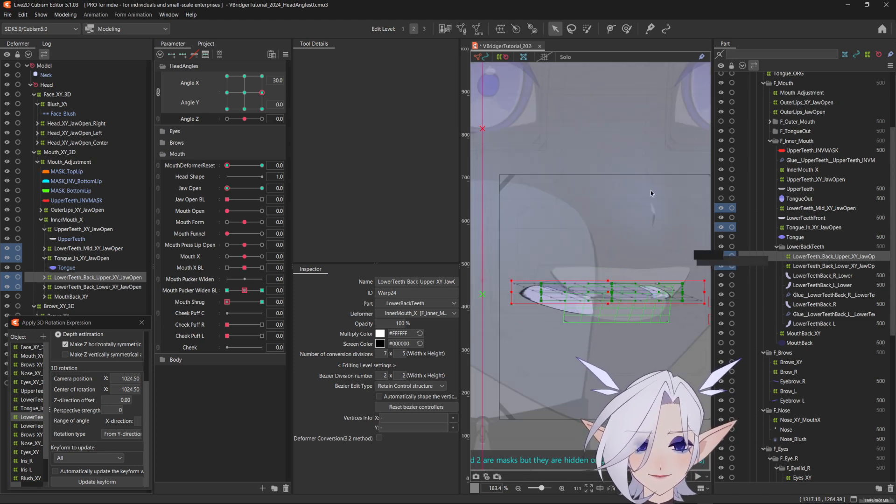
click(627, 29)
scroll(528, 291, down, 2)
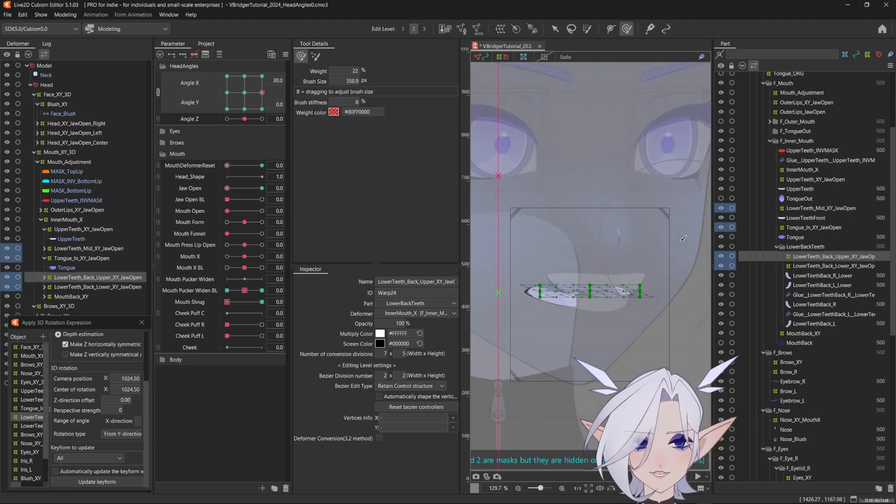
click(97, 482)
key(b)
drag(636, 263, 605, 191)
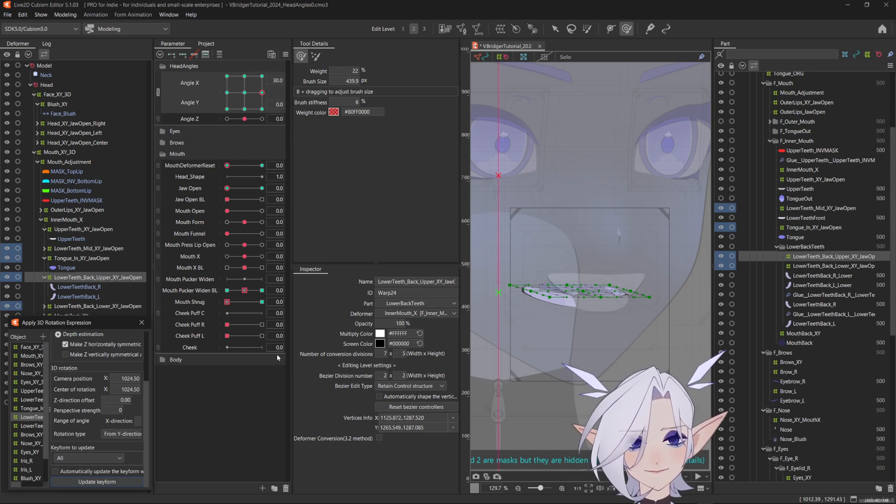
Check the back teeth across Mouth Pucker Widen BL, reset it to 0, and inspect the lower teeth and tongue at Angle X 30, Angle Y -30.
click(226, 290)
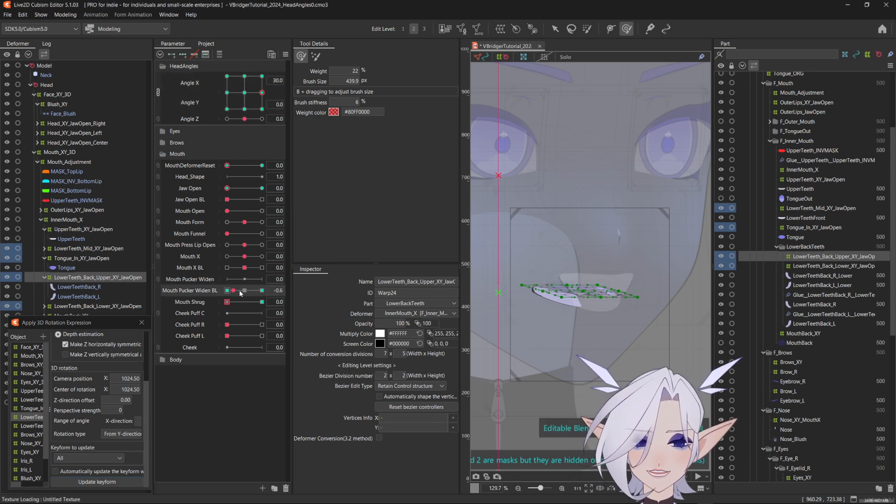
click(262, 290)
click(244, 291)
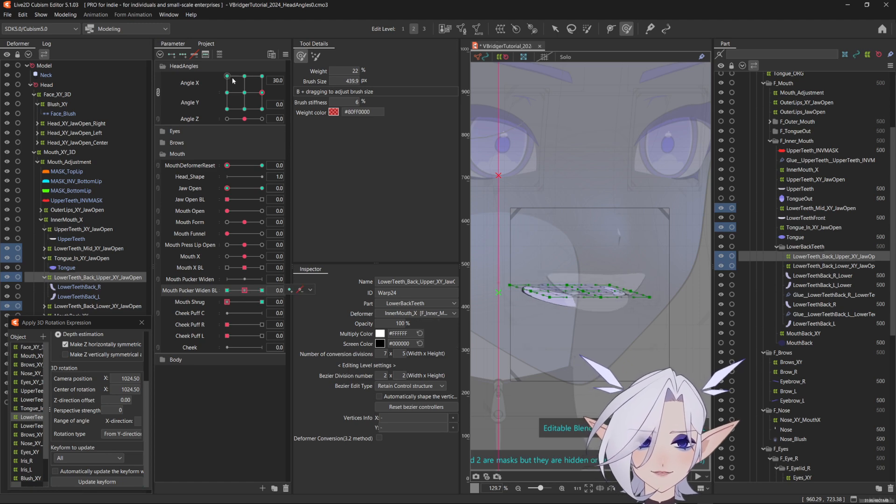
click(245, 92)
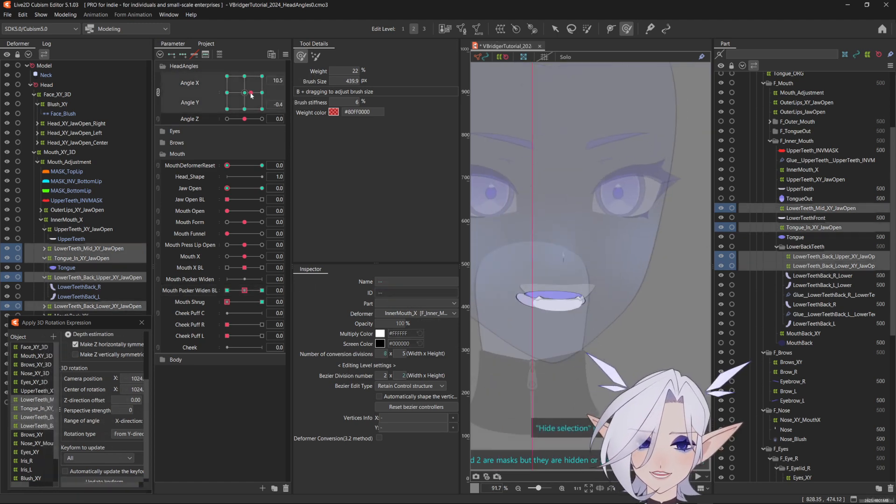
click(262, 109)
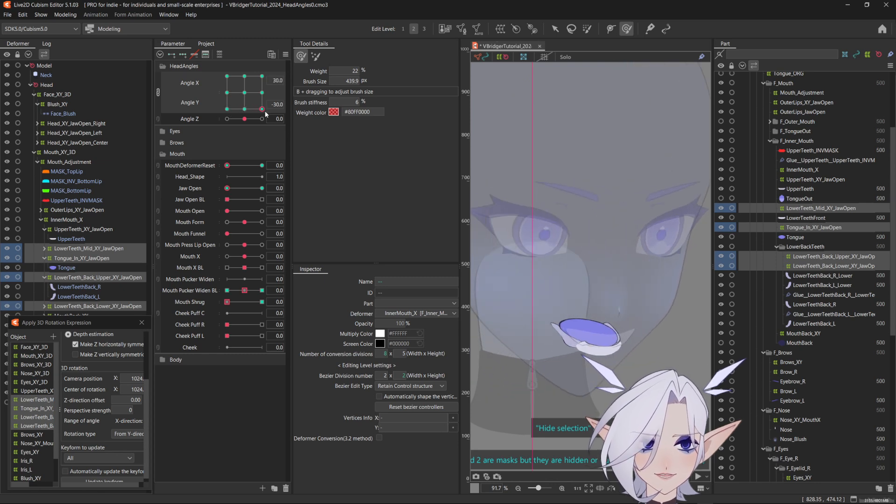
Update the keyforms of LowerTeeth_Back_Lower_XY_JawOpen from Angle X 30, Angle Y 0 and check it across the Angle Y range.
click(43, 418)
key(Down)
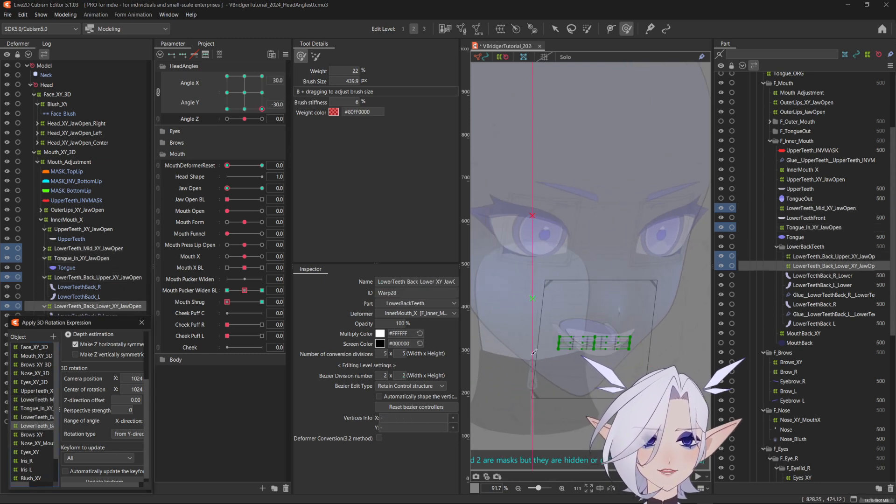
click(261, 92)
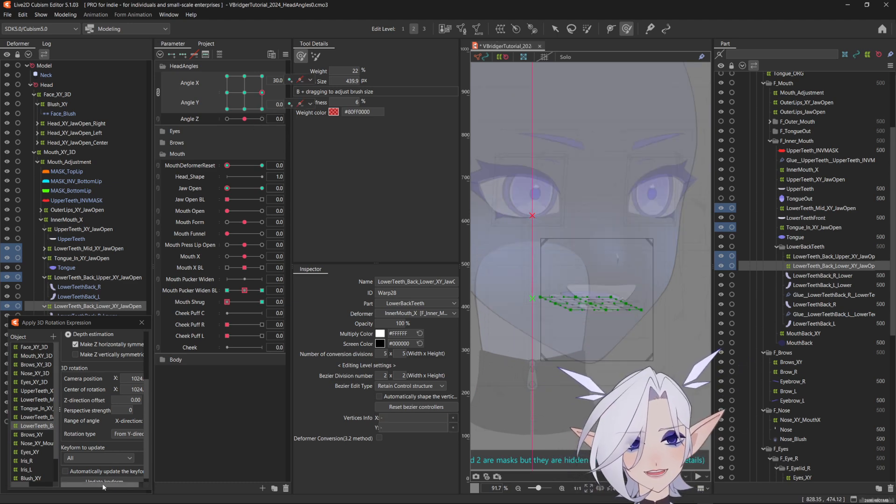
click(261, 109)
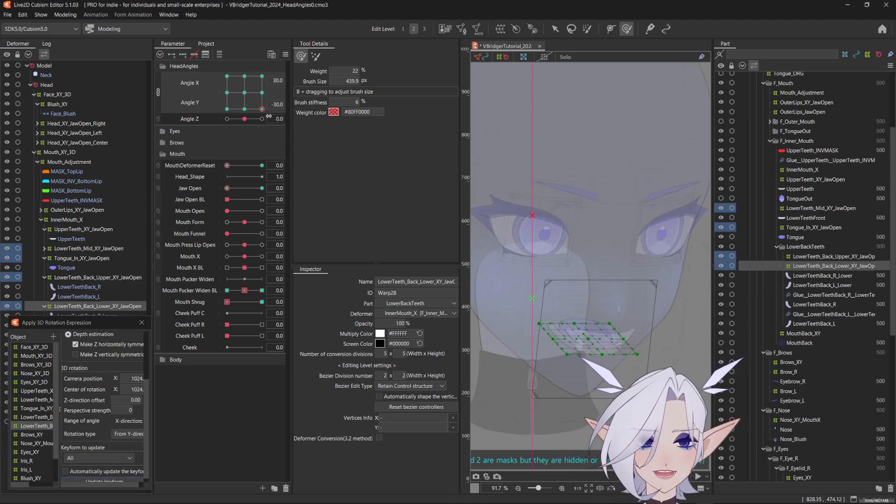
click(262, 76)
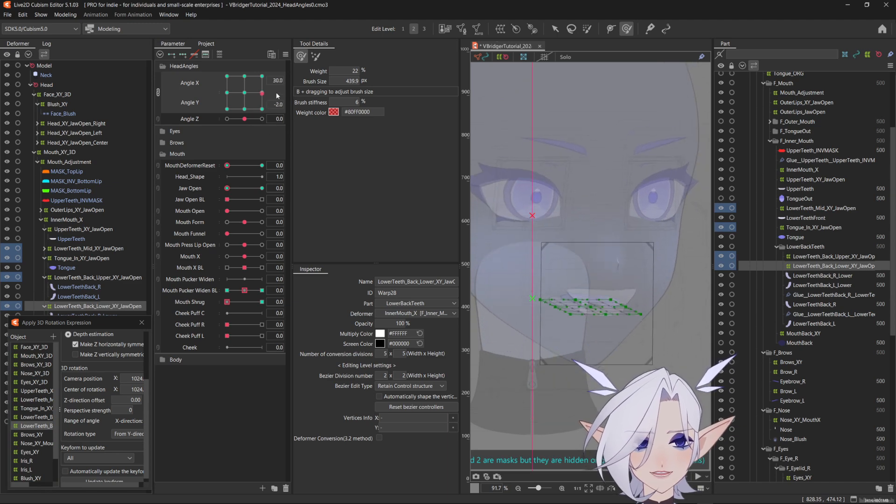
click(262, 109)
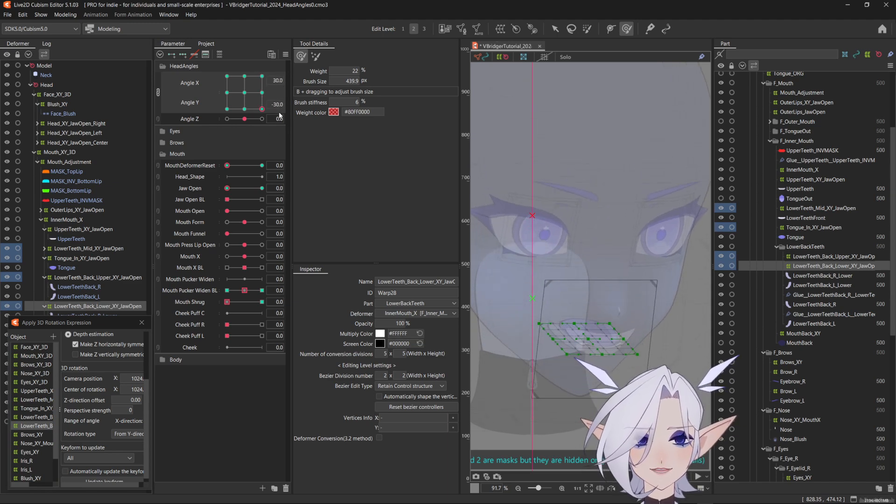
click(262, 93)
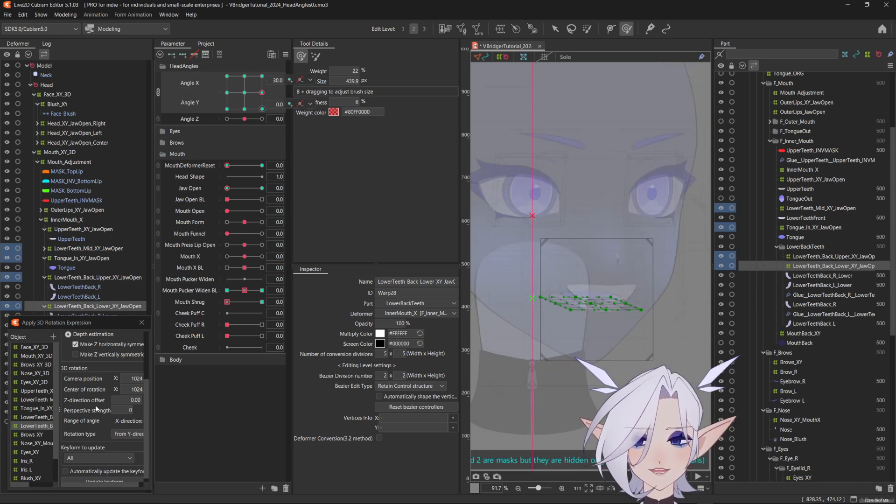
Collapse the tongue and back teeth groups and select the four lower teeth and Tongue_In_XY_JawOpen deformers together.
click(44, 258)
click(44, 268)
click(44, 277)
click(82, 249)
shift+click(98, 277)
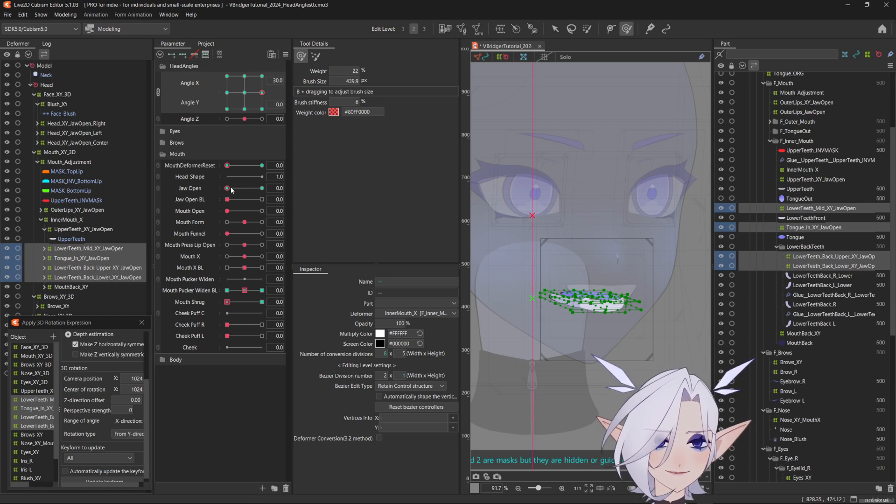
Set Jaw Open to 1.0 and update the 3D-rotation keyforms of the selected lower teeth and tongue deformers at Angle X 30, Angle Y 0.
drag(231, 188, 261, 192)
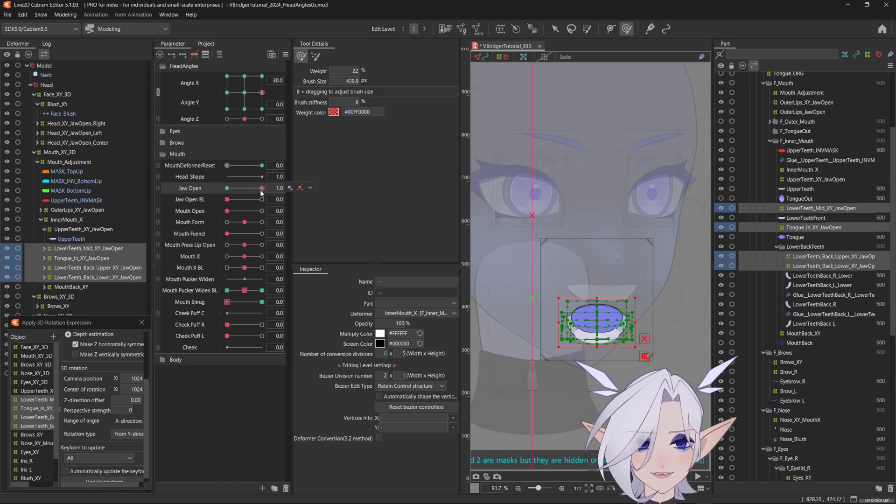
key(ctrl+z)
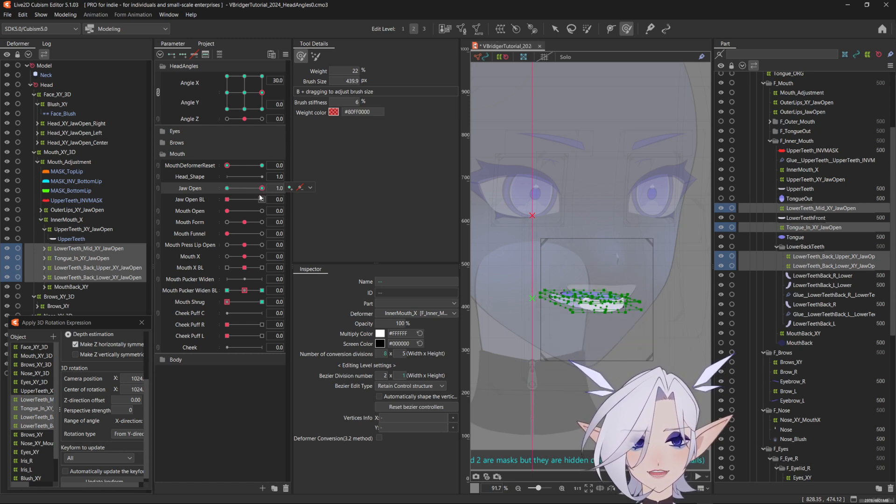
click(120, 482)
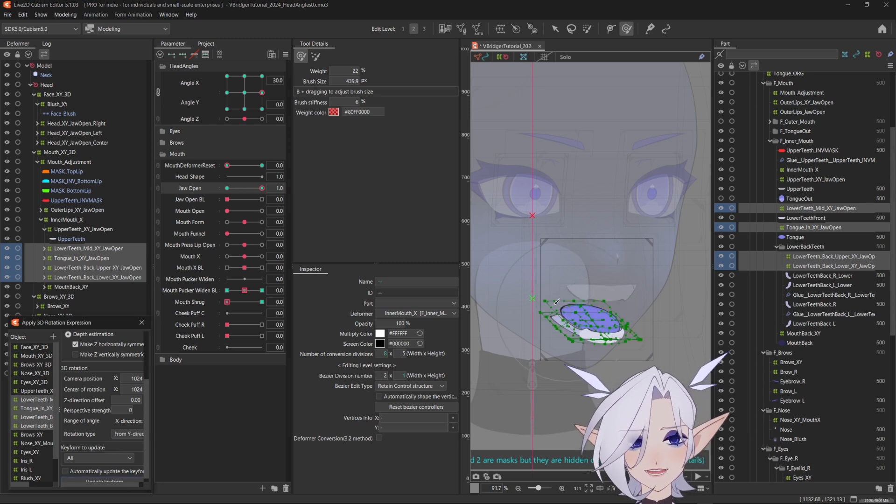
Shift the open-jaw lower teeth and tongue toward the head's centre line with a 914.7 px deform brush at Angle X 30 and update their keyforms.
key(b)
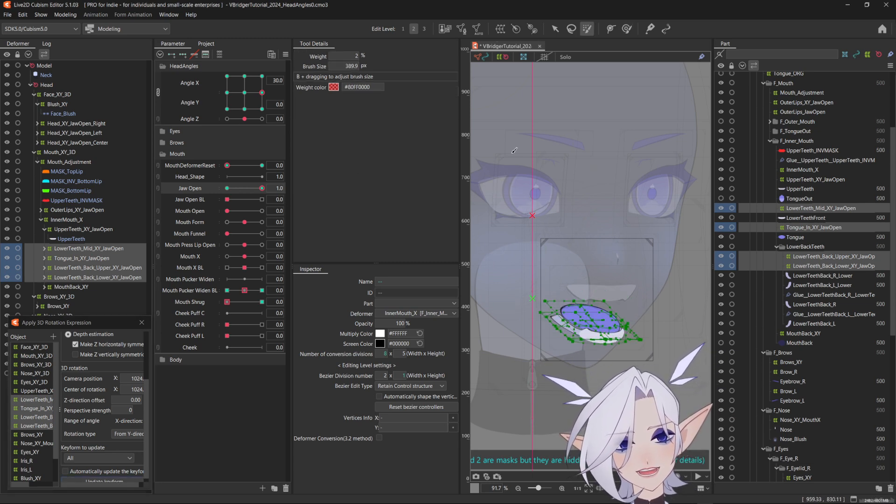
click(627, 30)
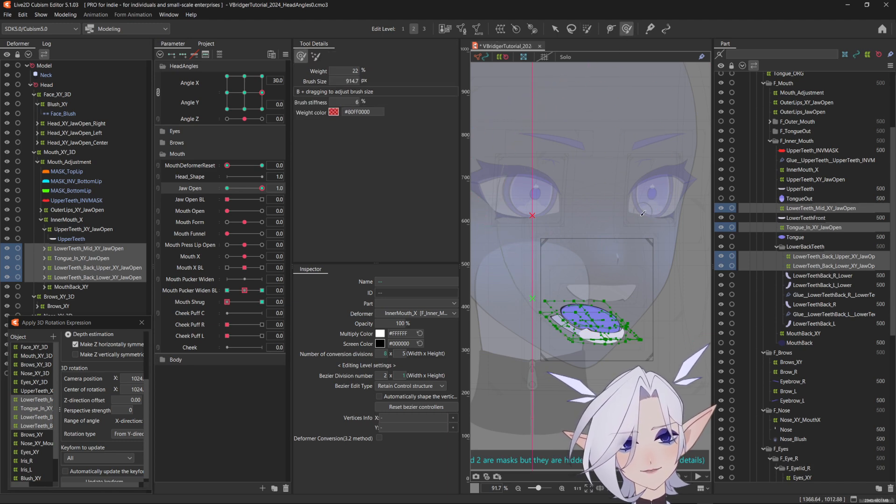
drag(254, 100, 267, 115)
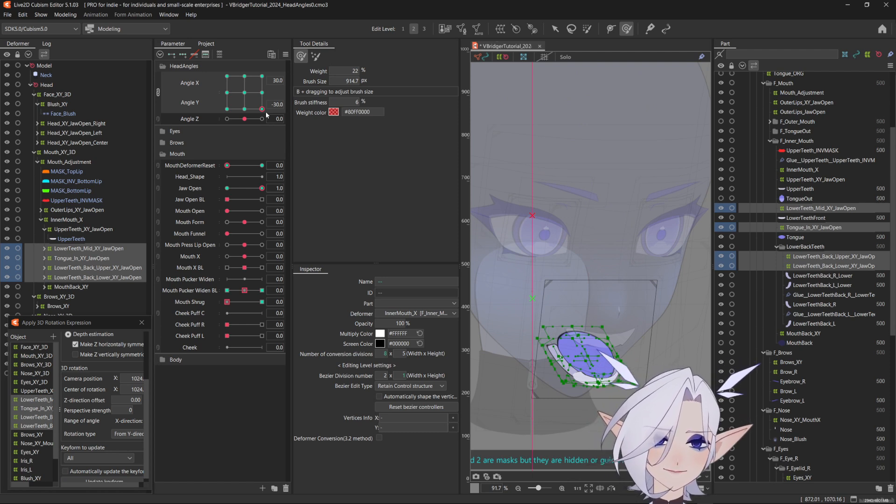
drag(266, 116, 263, 92)
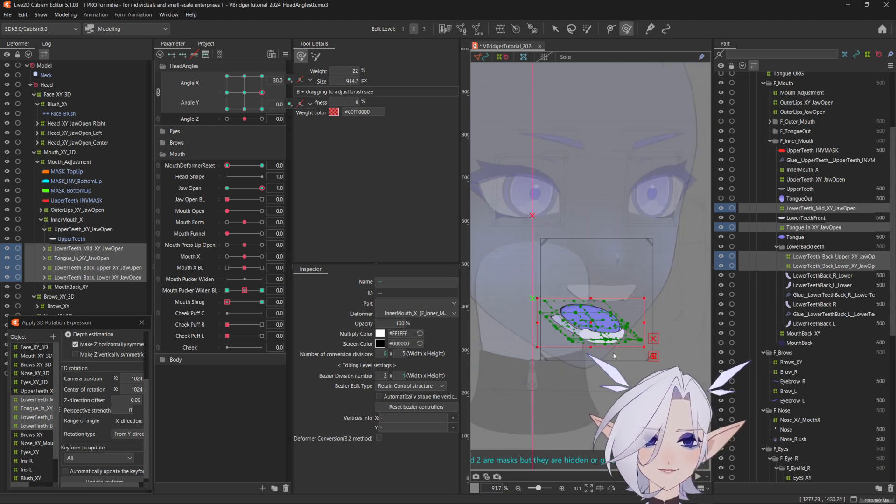
key(ctrl+t)
drag(531, 353, 502, 351)
click(105, 481)
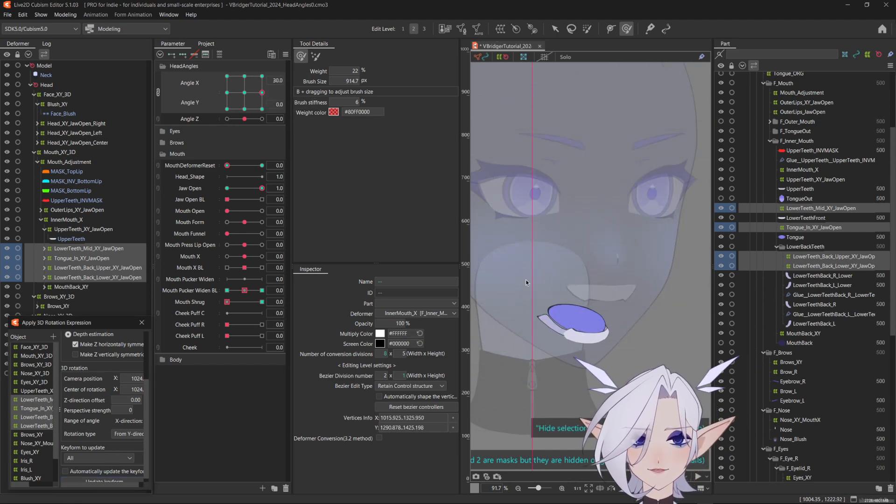
scroll(526, 283, down, 2)
mouse_move(262, 93)
mouse_down()
mouse_move(266, 103)
mouse_move(232, 125)
mouse_move(219, 91)
mouse_move(261, 83)
mouse_move(256, 93)
mouse_move(238, 91)
mouse_move(262, 92)
mouse_up()
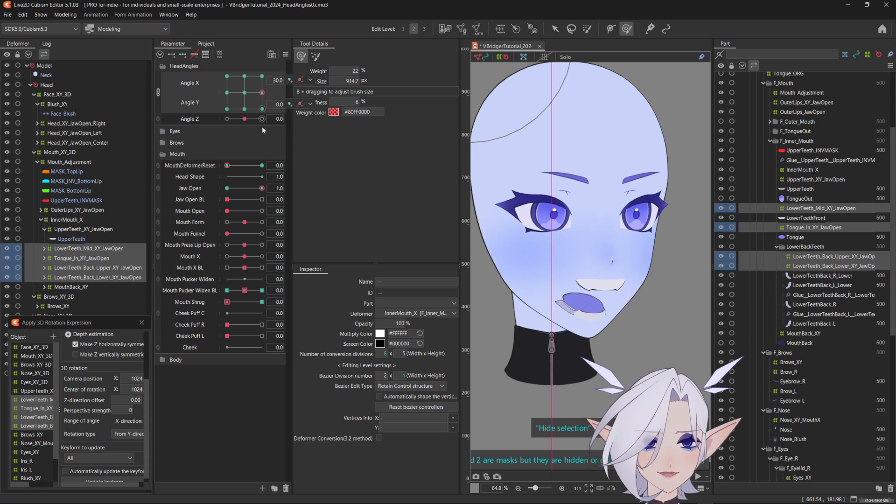
Nudge LowerTeeth_Back_Upper_XY_JawOpen with a 721.8 px deform brush, update its keyforms and check it around Angle X 30.
click(40, 417)
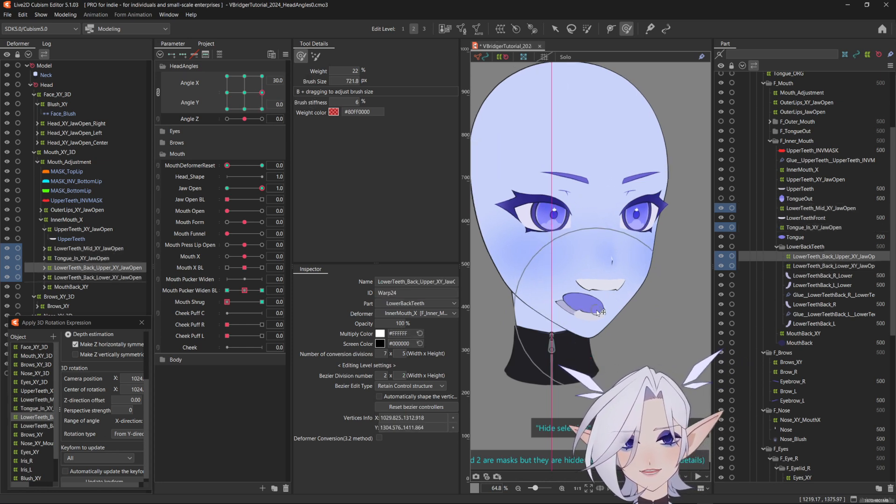
drag(604, 325, 610, 326)
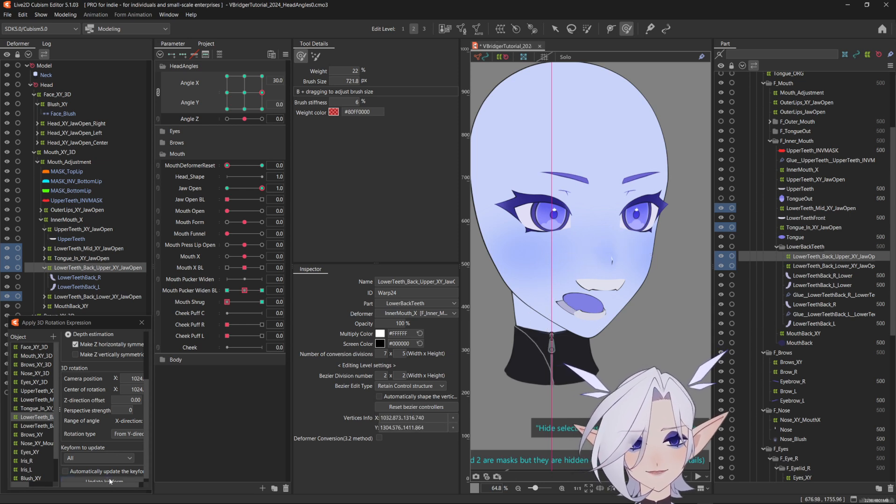
scroll(106, 480, down, 1)
drag(261, 93, 282, 92)
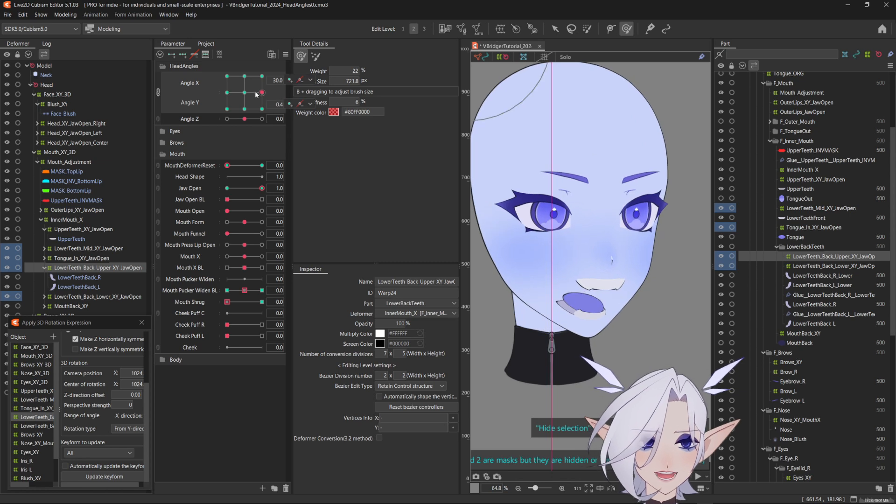
Adjust LowerTeeth_Back_Lower_XY_JawOpen with the deform brush at Angle X 30, Angle Y 0 and update its keyforms.
click(93, 296)
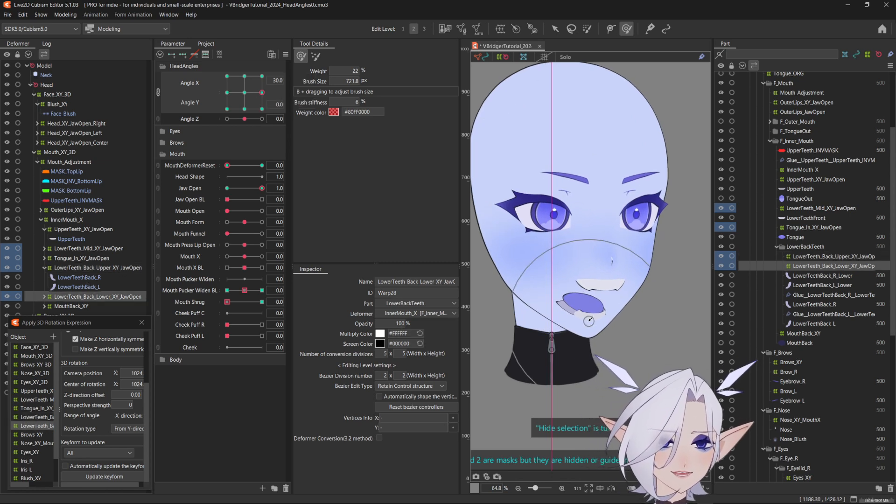
drag(564, 301, 553, 297)
key(ctrl+z)
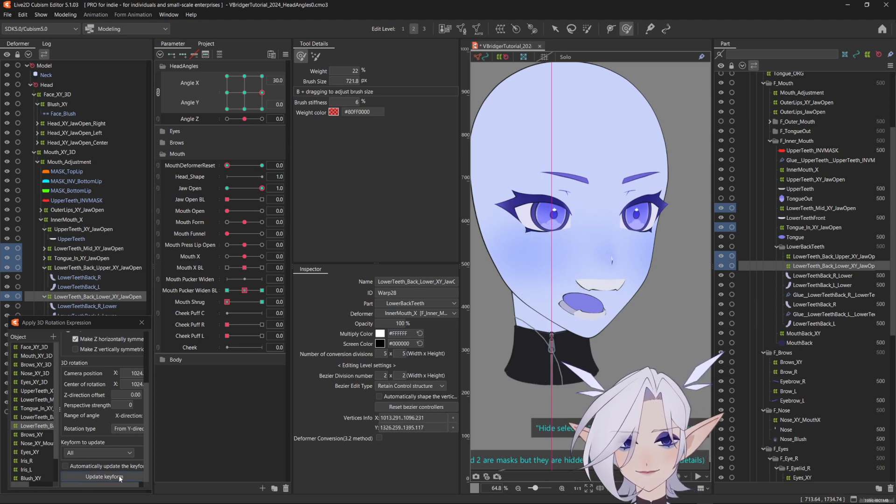
scroll(582, 303, up, 2)
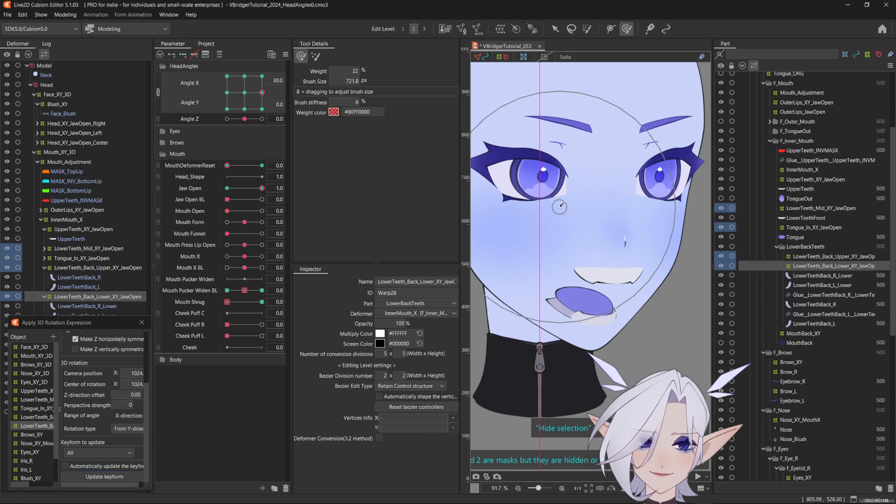
Refine Tongue_In_XY_JawOpen with the deform brush at Angle Y 30, reducing the brush to 48.2 px, and compare Angle X 0, 30 and -30.
drag(262, 93, 244, 76)
click(629, 258)
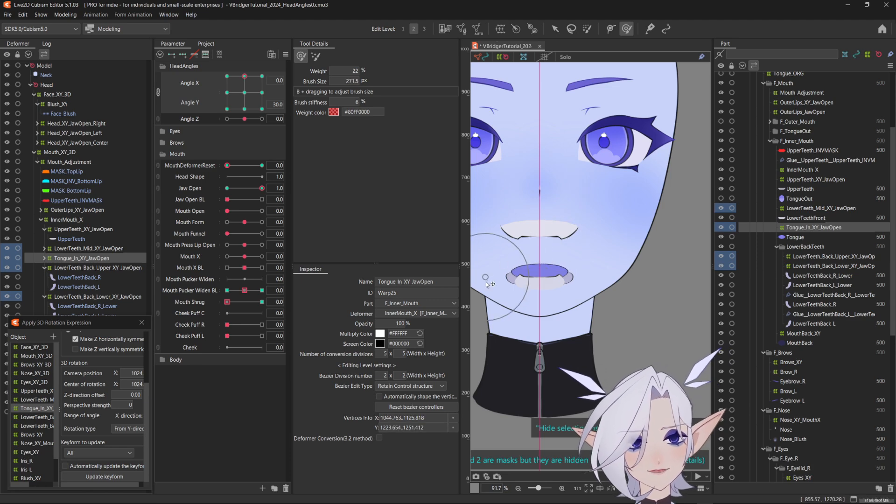
drag(244, 76, 269, 76)
scroll(565, 210, up, 8)
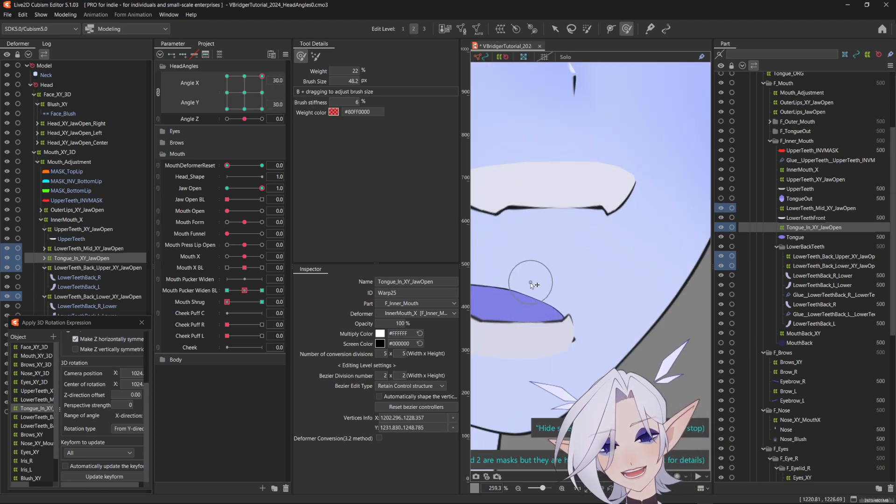
scroll(553, 277, down, 3)
drag(262, 76, 227, 77)
scroll(556, 289, up, 3)
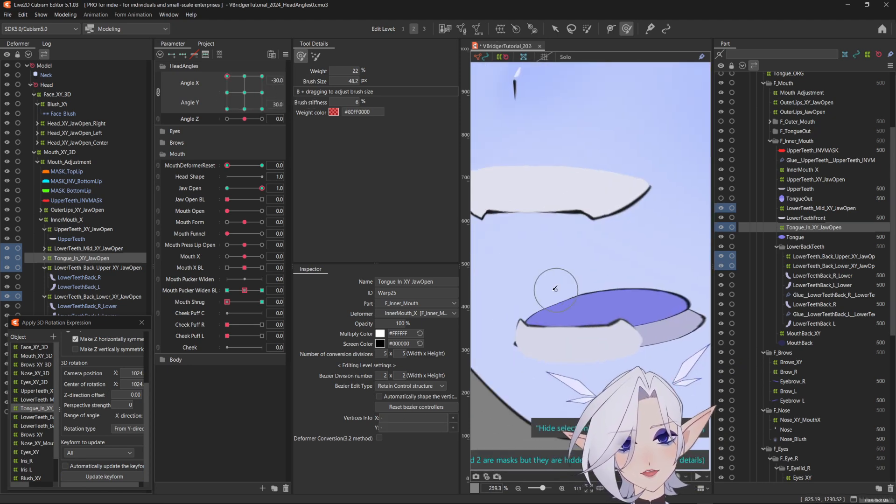
Turn the head to Angle X 30, Angle Y 0 and sweep Jaw Open down to 0 to inspect the teeth and tongue.
scroll(566, 279, down, 3)
drag(227, 76, 288, 96)
scroll(658, 274, up, 2)
scroll(658, 274, down, 3)
click(244, 189)
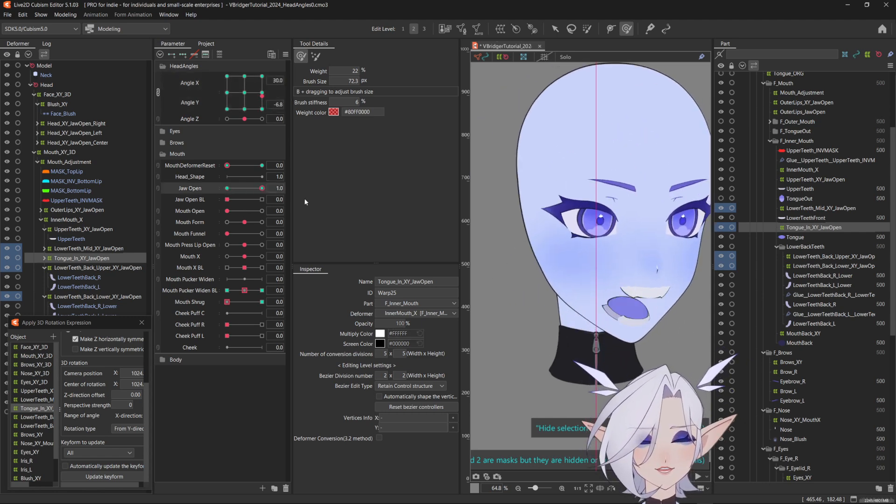
click(262, 93)
drag(262, 188, 318, 201)
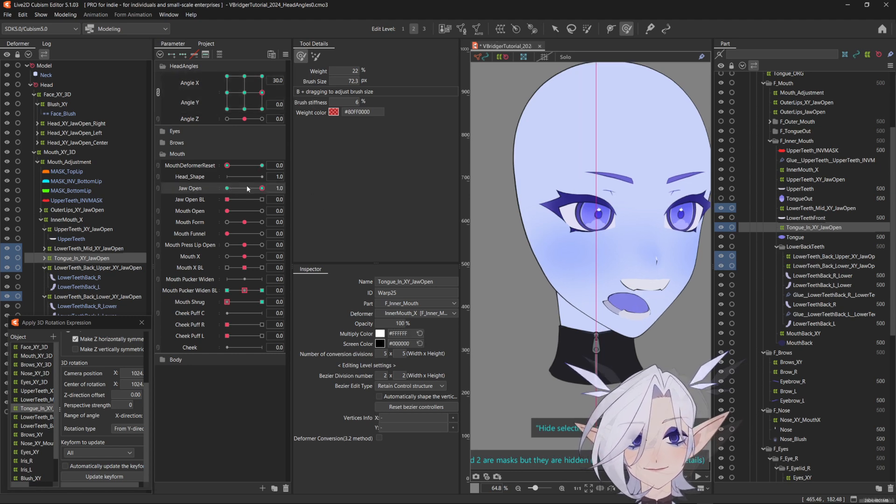
Reshape LowerTeeth_Back_Upper_XY_JawOpen around the tongue with a 211.7 px deform brush at Angle X 30, Jaw Open 0.
scroll(637, 293, up, 6)
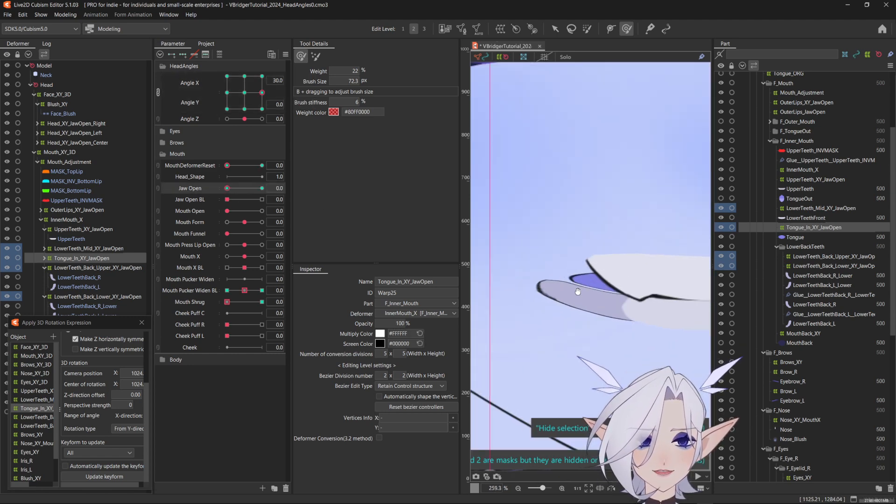
click(97, 267)
key(b)
drag(631, 298, 697, 298)
drag(569, 247, 577, 221)
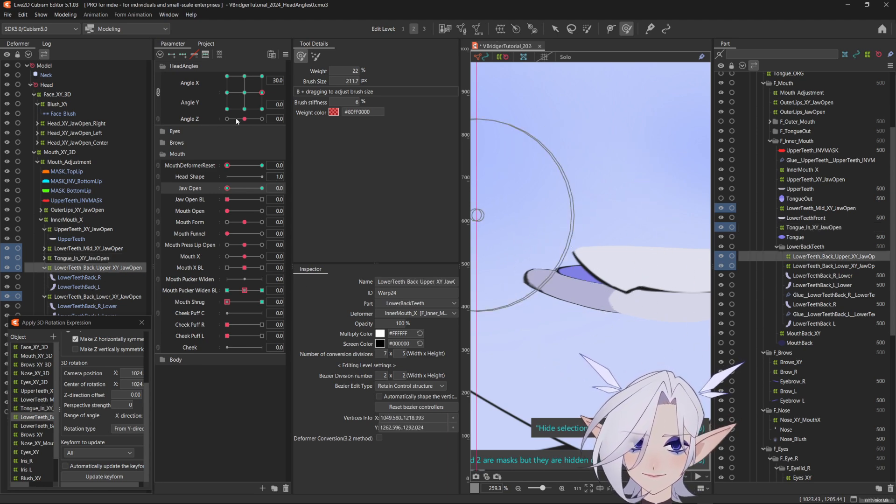
Check the back teeth at Angle X -30, Angle Y 0 with Jaw Open at 0 and 1.0.
click(227, 92)
scroll(650, 218, down, 3)
scroll(650, 218, up, 2)
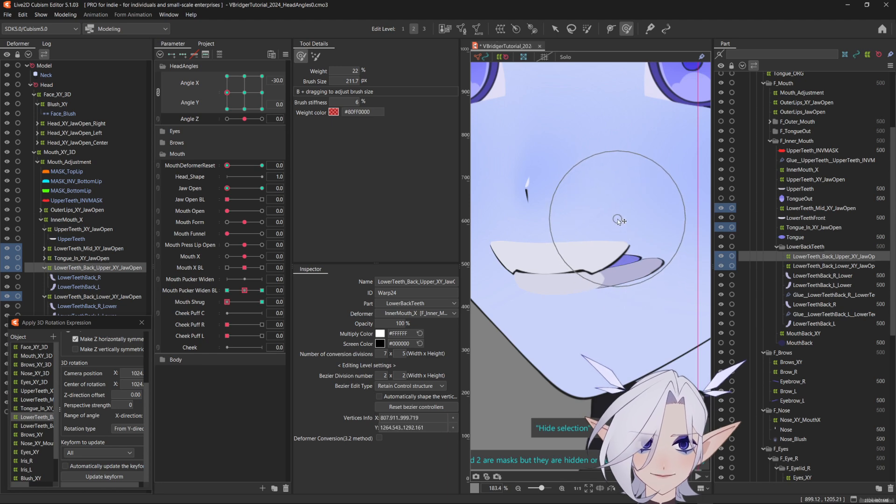
drag(229, 189, 272, 209)
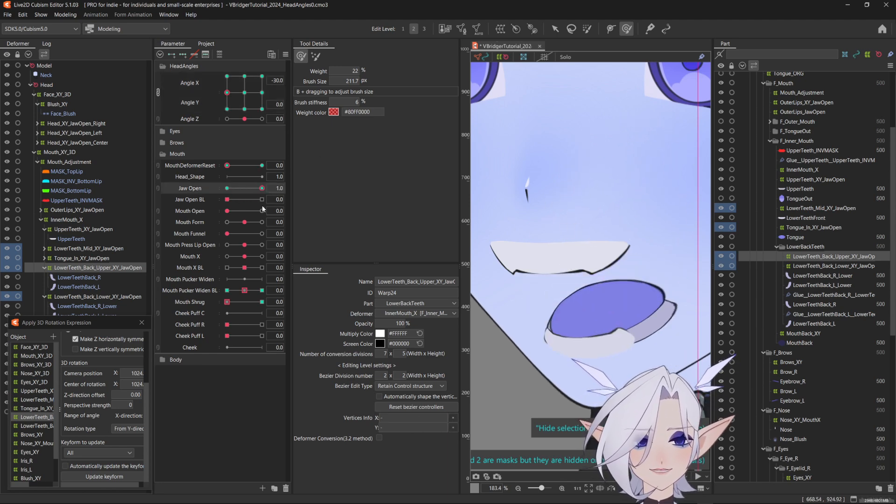
scroll(570, 280, down, 4)
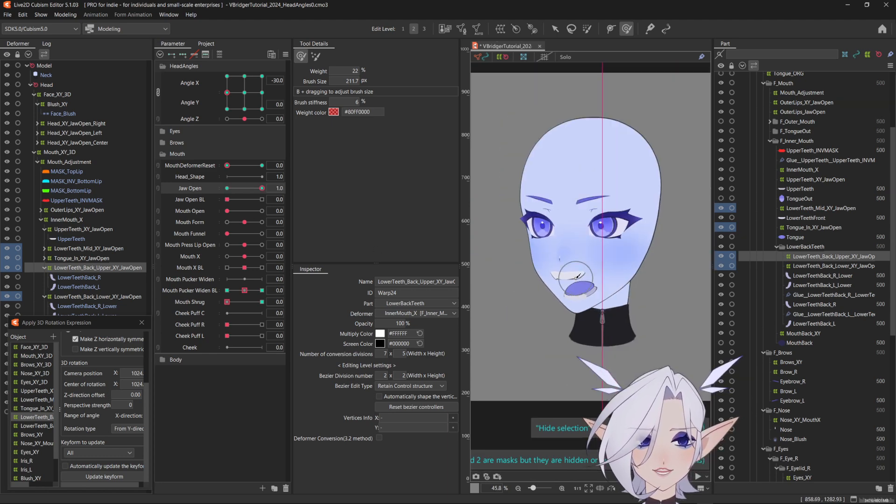
scroll(584, 275, up, 1)
At Angle X 0, Angle Y 30 and Jaw Open 0, raise the lower edge of Tongue_In_XY_JawOpen to flatten the tongue behind the lower teeth.
click(245, 93)
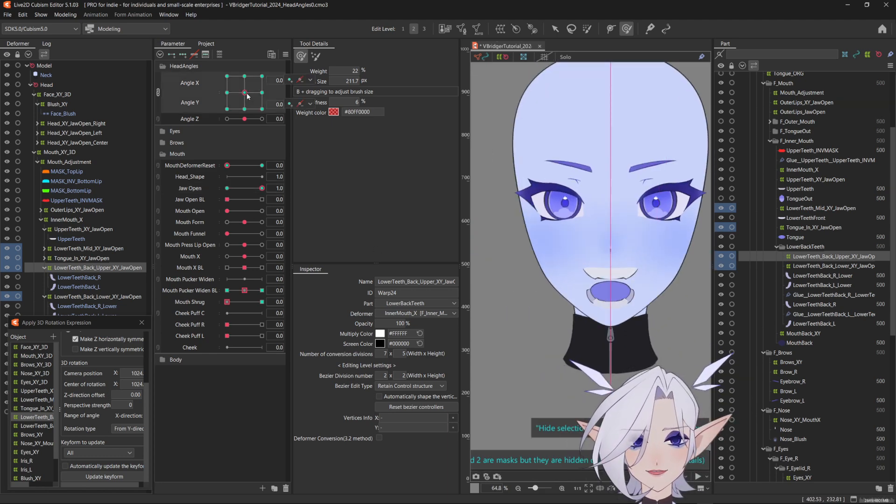
click(245, 76)
click(232, 190)
drag(252, 201, 224, 203)
scroll(619, 267, up, 2)
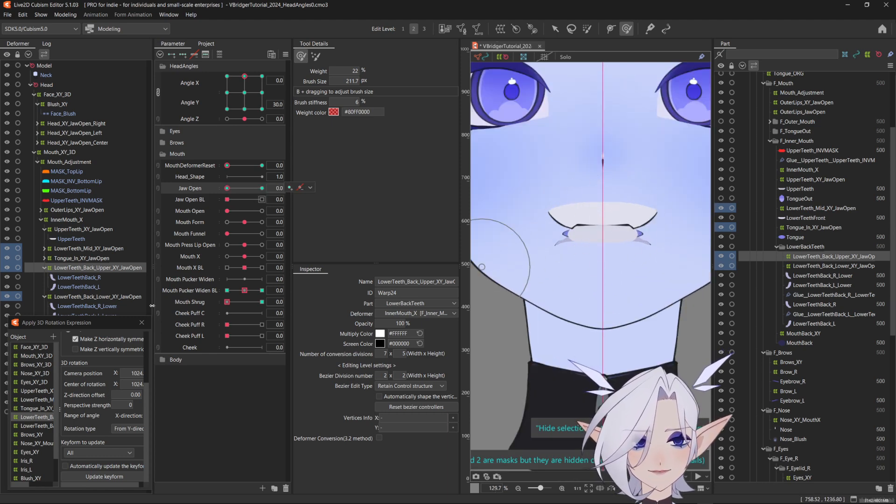
click(88, 259)
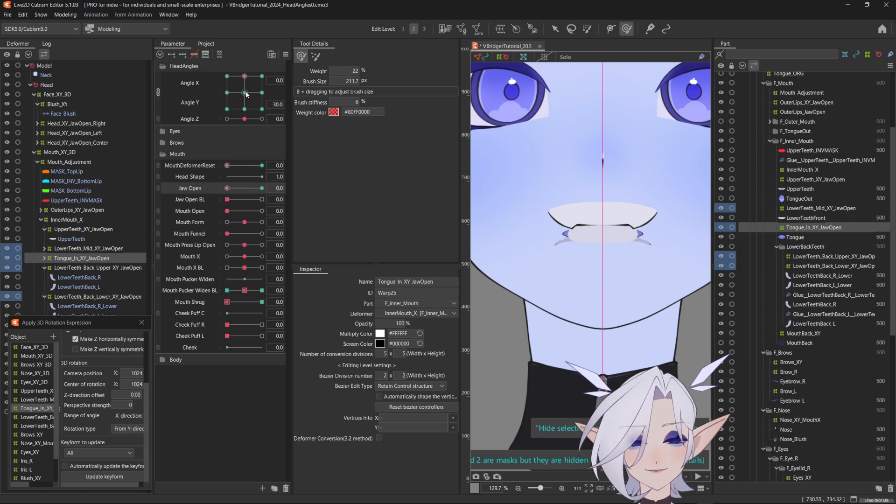
click(555, 29)
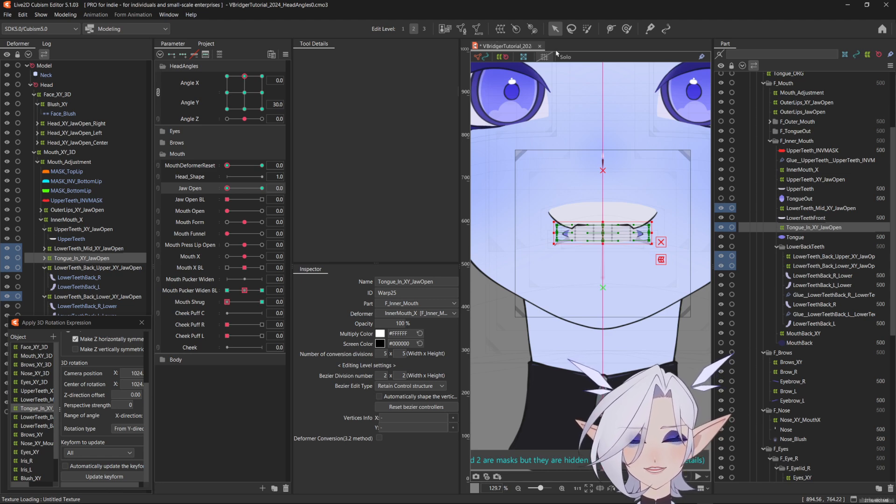
scroll(580, 227, up, 3)
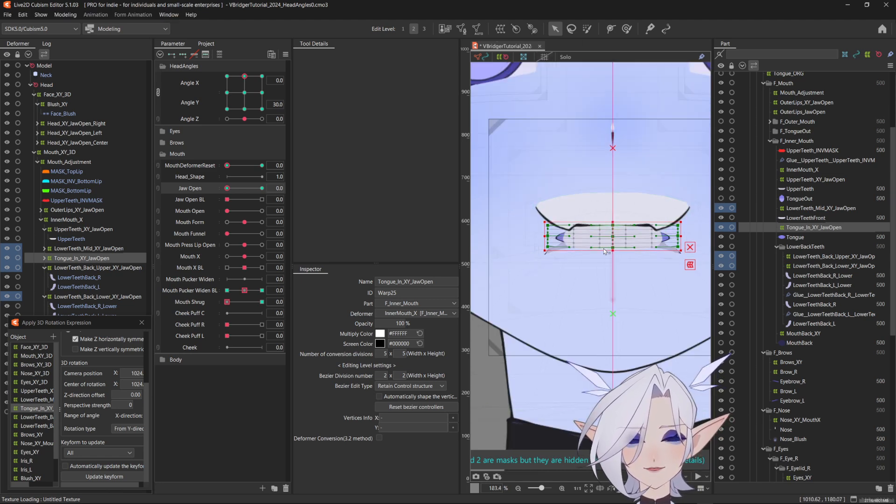
drag(612, 249, 613, 230)
mouse_move(244, 76)
mouse_down()
mouse_move(244, 102)
mouse_move(244, 76)
mouse_up()
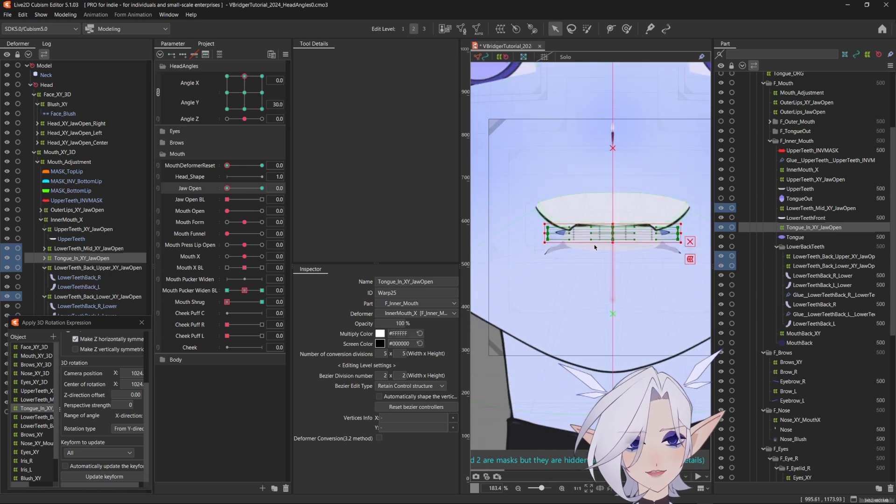
Synthesize the Angle X and Angle Y corners of Tongue_In_XY_JawOpen from the default value and check Angle X 30 and -30 at Angle Y 30.
key(ctrl+4)
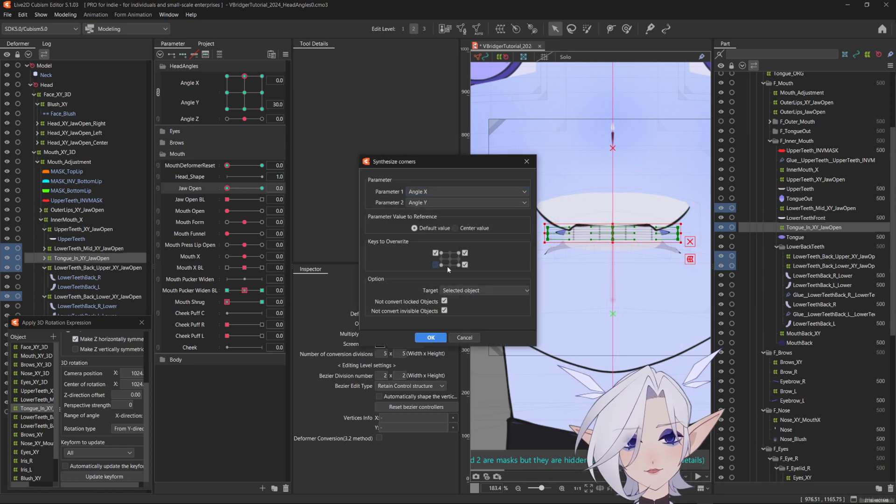
click(430, 338)
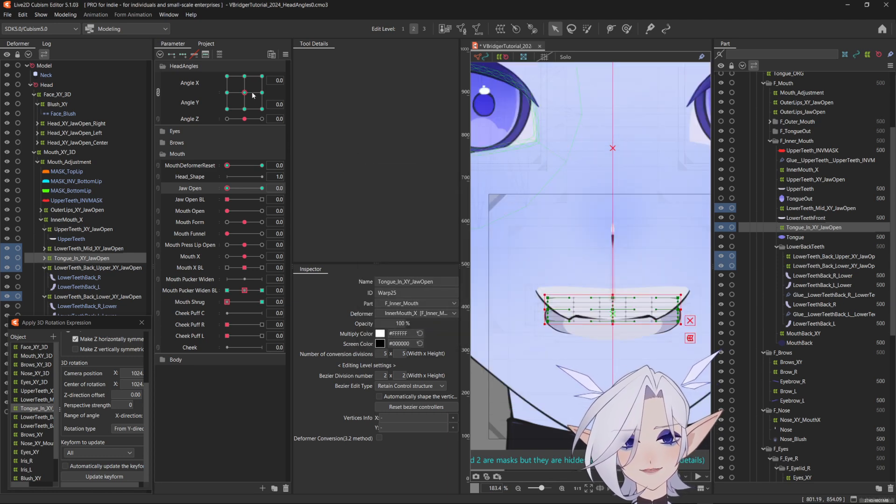
click(262, 76)
scroll(588, 140, down, 2)
drag(588, 140, 546, 145)
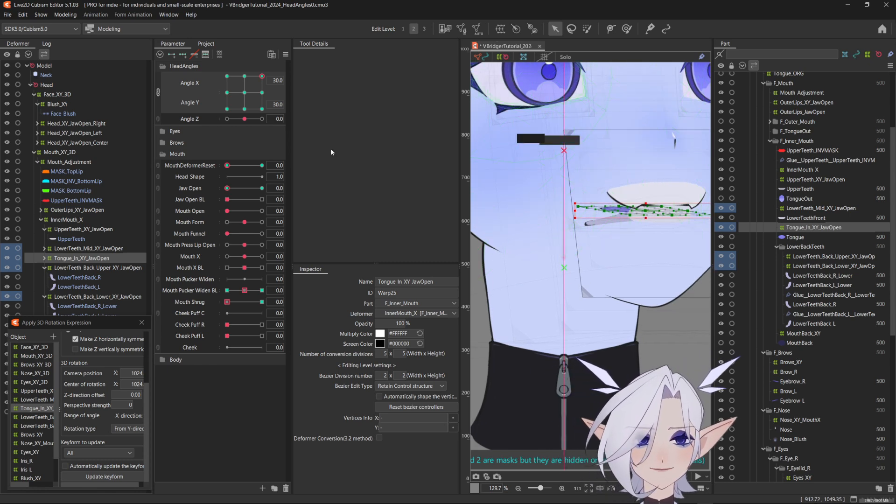
click(226, 76)
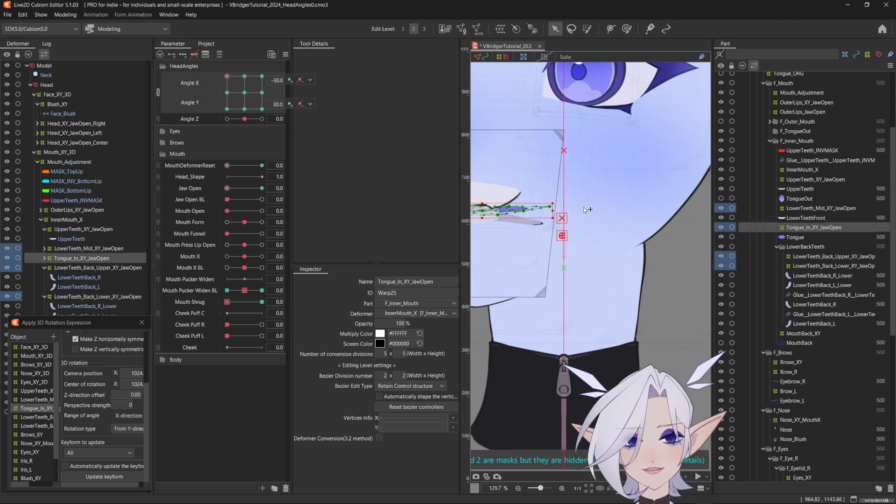
Raise Tongue_In_XY_JawOpen slightly at Angle X 0, Angle Y 30, and synthesize its Angle X and Angle Y corners from the default value.
drag(532, 206, 589, 209)
click(244, 76)
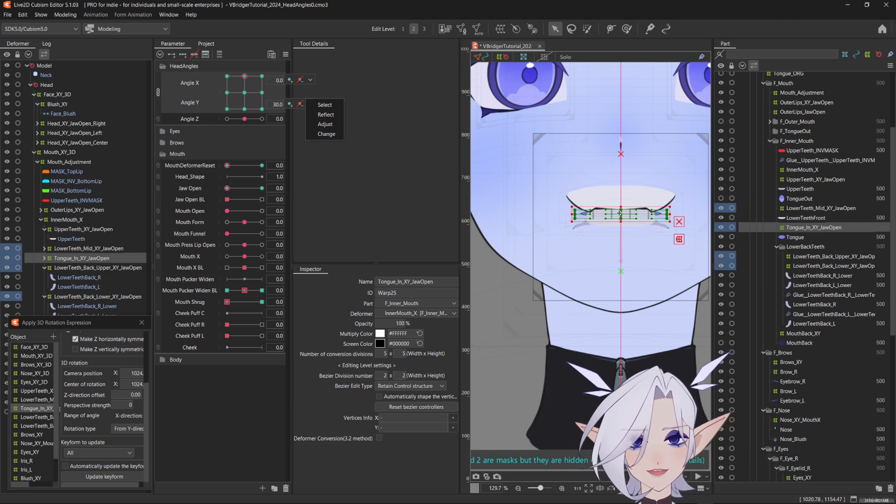
drag(620, 213, 619, 209)
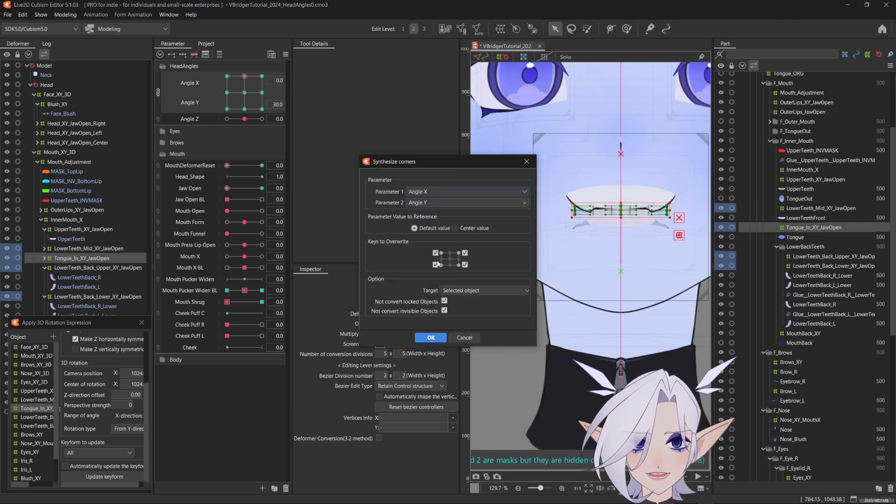
click(431, 337)
mouse_move(244, 76)
mouse_down()
mouse_move(260, 76)
mouse_move(228, 76)
mouse_move(244, 76)
mouse_up()
Raise LowerTeeth_Back_Upper_XY_JawOpen and LowerTeeth_Back_Lower_XY_JawOpen together behind the front teeth at Angle X 0, Angle Y 30, Jaw Open 0.
click(98, 267)
ctrl+click(98, 296)
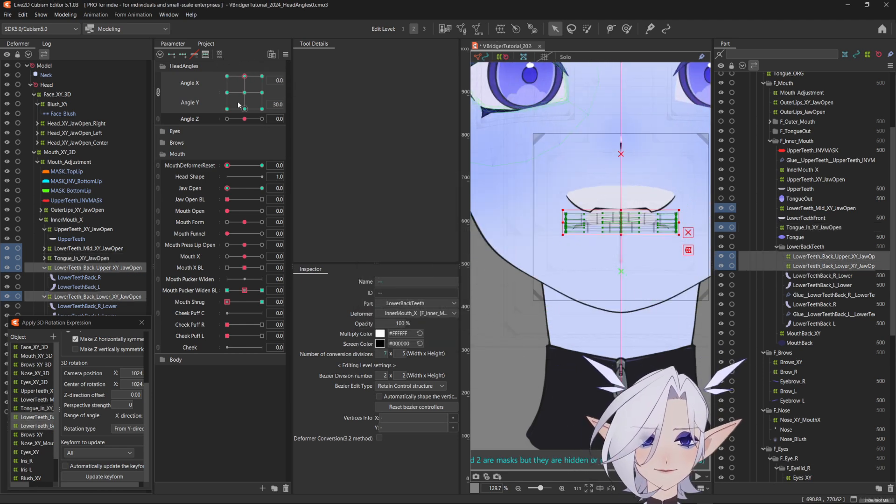
click(624, 218)
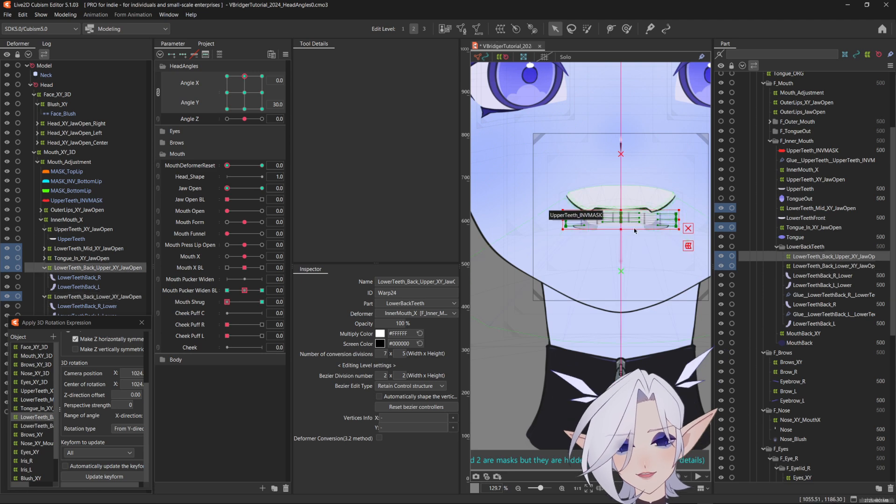
key(ctrl+z)
drag(623, 225, 623, 215)
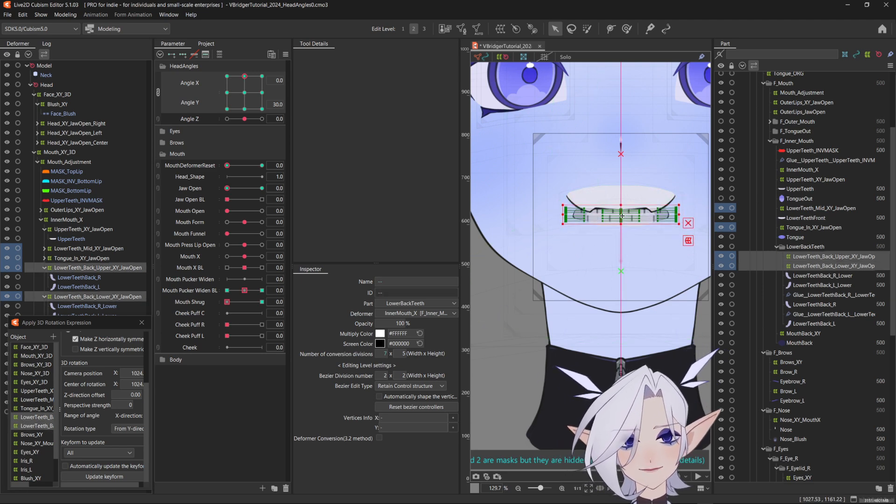
drag(227, 188, 214, 208)
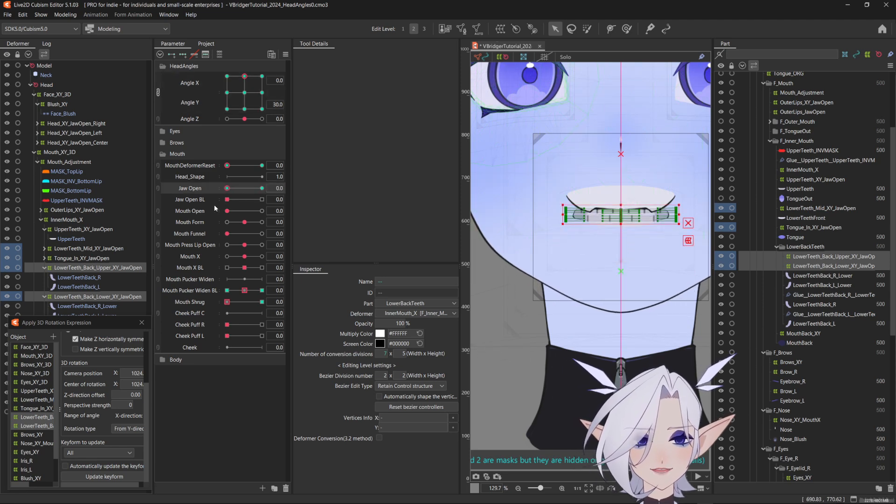
Synthesize the Angle X and Angle Y corners of both lower back teeth deformers from the default value and inspect Angle X 30, Angle Y 30.
click(244, 76)
key(ctrl+4)
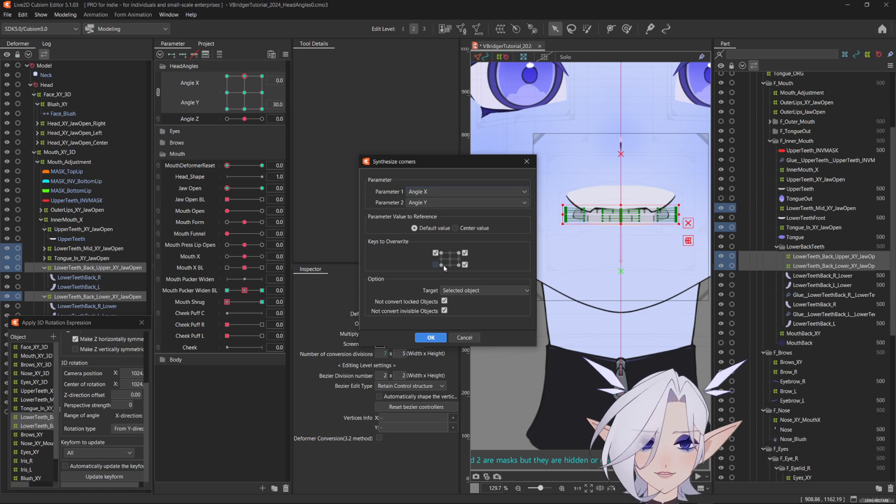
click(431, 337)
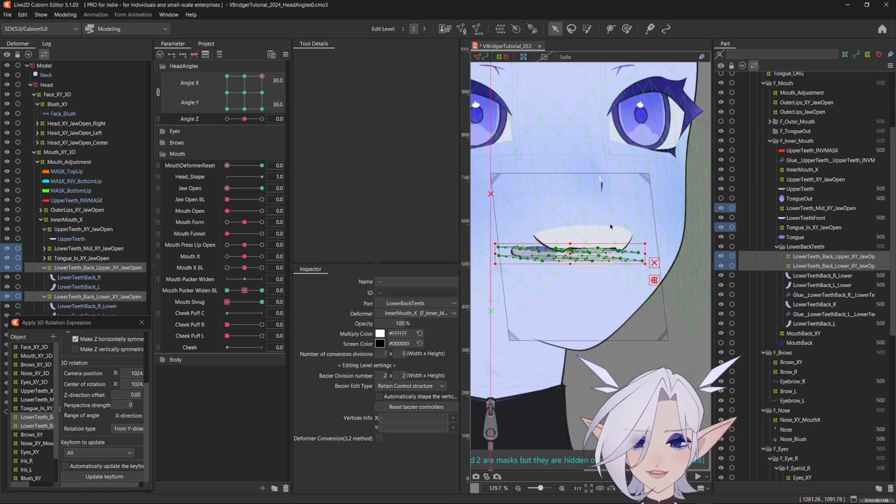
click(495, 267)
key(ctrl+t)
drag(529, 273, 539, 272)
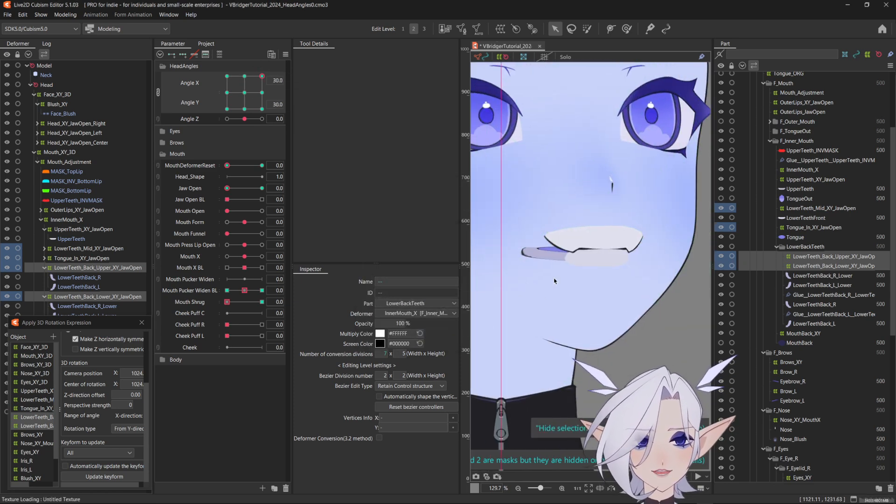
Select the tongue and both lower back teeth deformers for deform brushing and compare them at Angle X 30, -30 and 0 with Angle Y 30.
click(626, 29)
click(95, 259)
ctrl+click(105, 268)
ctrl+click(108, 297)
key(b)
drag(584, 246, 617, 255)
ctrl+click(94, 297)
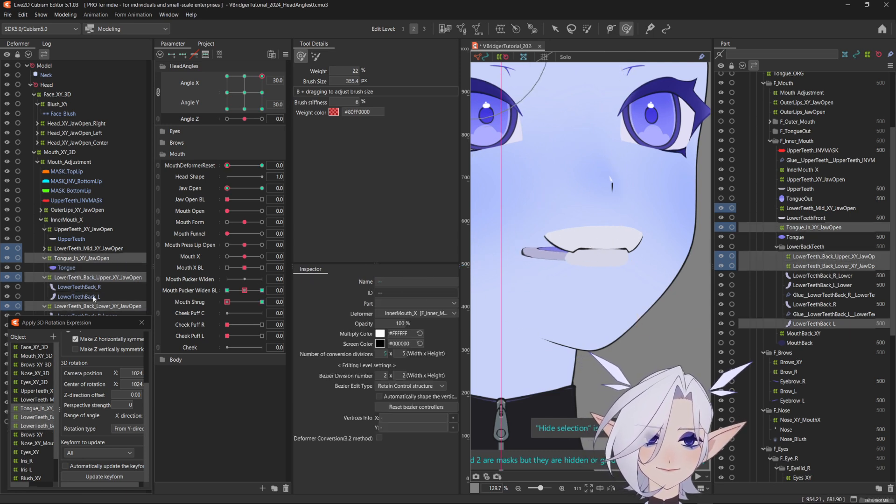
ctrl+click(94, 297)
ctrl+click(93, 306)
mouse_move(515, 232)
mouse_down()
mouse_move(511, 221)
mouse_move(635, 218)
mouse_up()
click(226, 76)
click(245, 76)
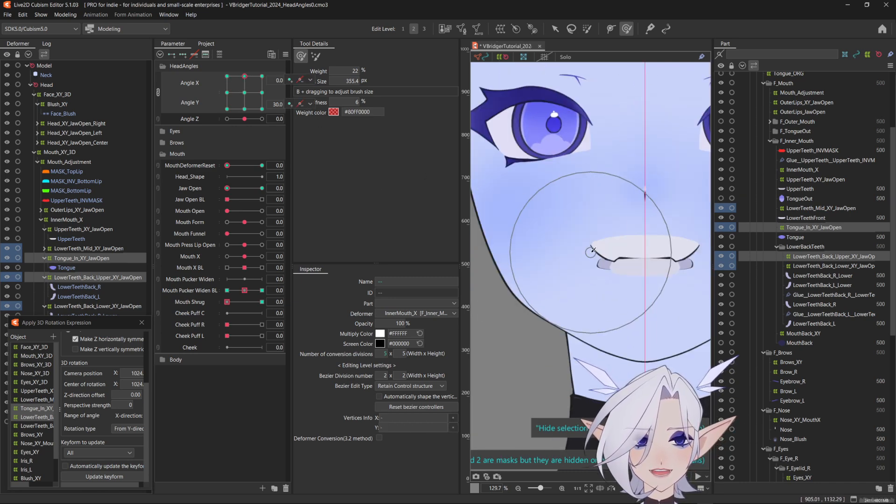
drag(590, 238, 557, 229)
Lower LowerTeeth_Back_Lower_XY_JawOpen with a 573.4 px deform brush at Angle X 0, Angle Y 30, and check both side angles.
click(108, 306)
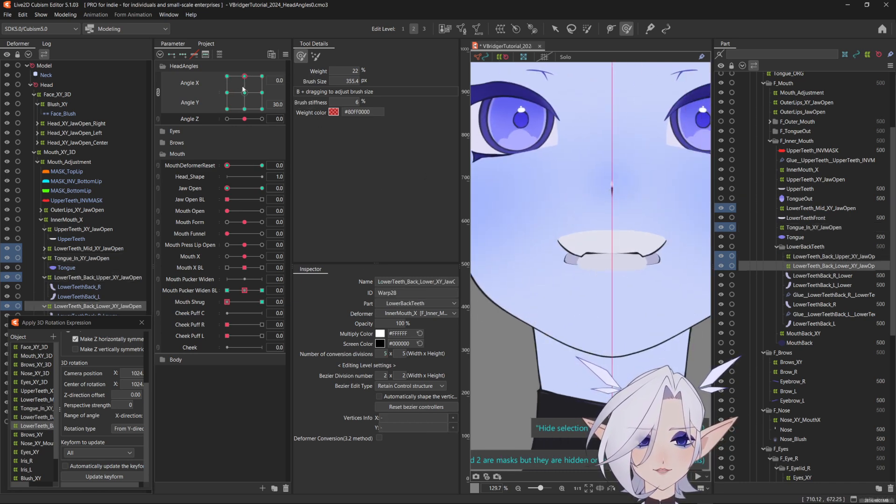
click(244, 74)
drag(244, 73, 244, 76)
key(b)
drag(567, 251, 617, 296)
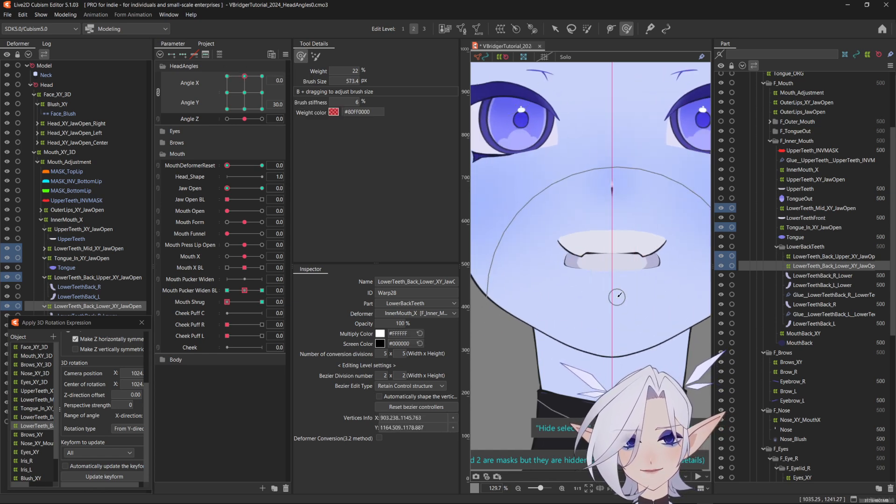
click(227, 76)
drag(536, 264, 524, 282)
scroll(581, 320, down, 4)
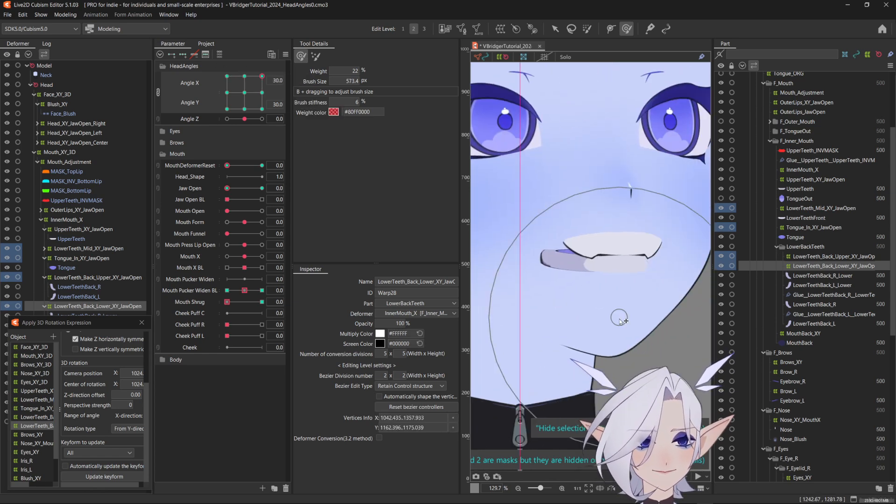
Check the teeth and tongue with the head turned to Angle X 30 at Jaw Open 0 and 1.0, across Angle Y 30 and 0.
drag(226, 76, 260, 87)
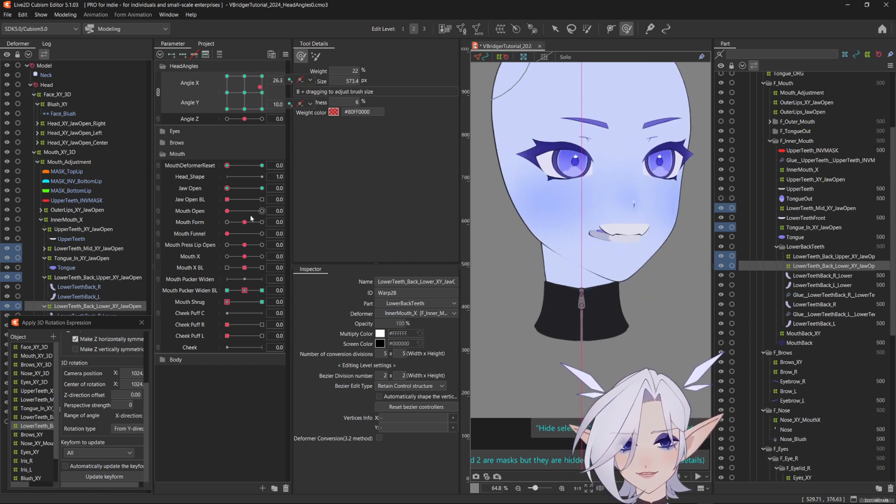
drag(227, 188, 292, 187)
mouse_move(249, 99)
mouse_down()
mouse_move(236, 95)
mouse_move(283, 80)
mouse_move(290, 103)
mouse_move(299, 68)
mouse_move(304, 92)
mouse_move(307, 63)
mouse_up()
drag(110, 323, 106, 332)
click(111, 279)
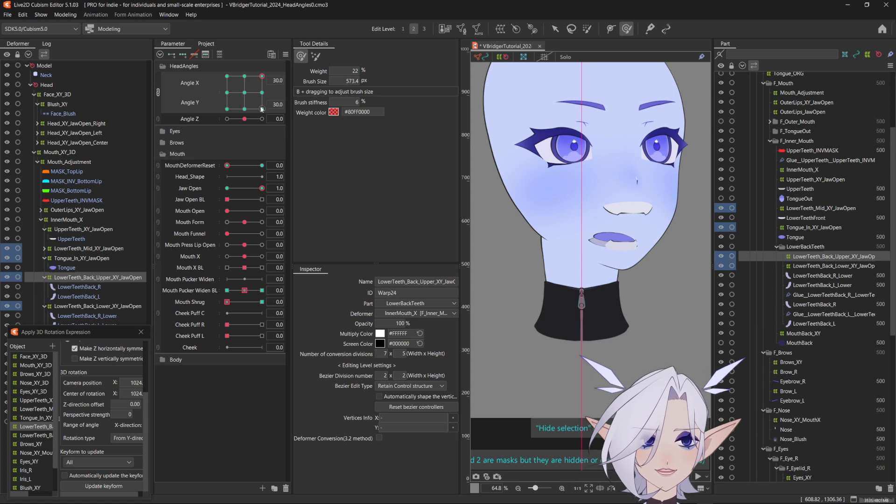
click(263, 93)
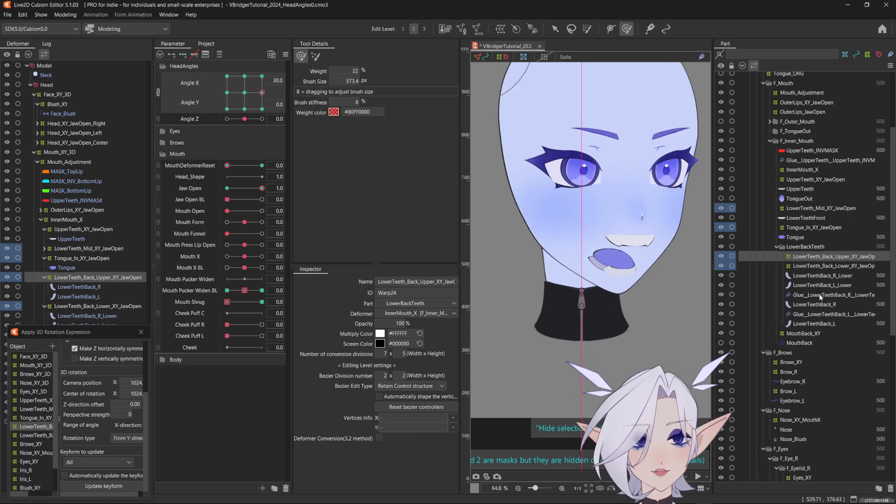
Key the back teeth glues on Angle X, setting the left glue's compatibility to 0% at Angle X 30 and the right's at Angle X -30.
click(815, 316)
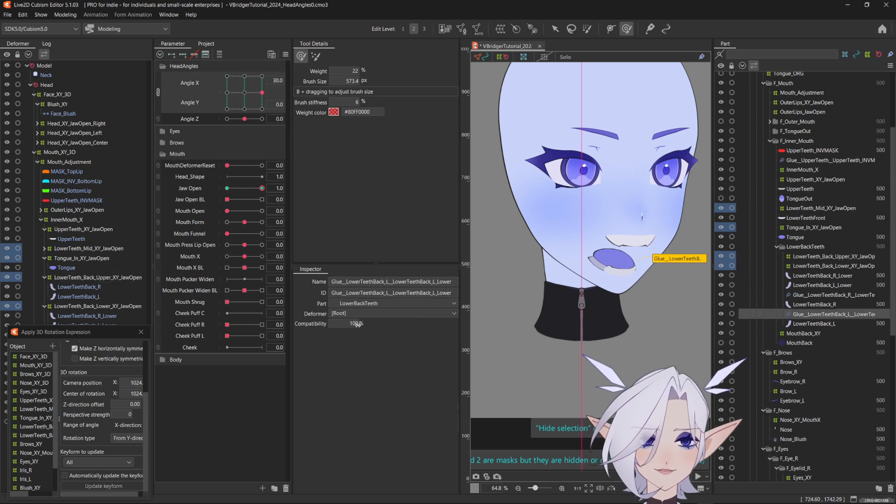
click(158, 92)
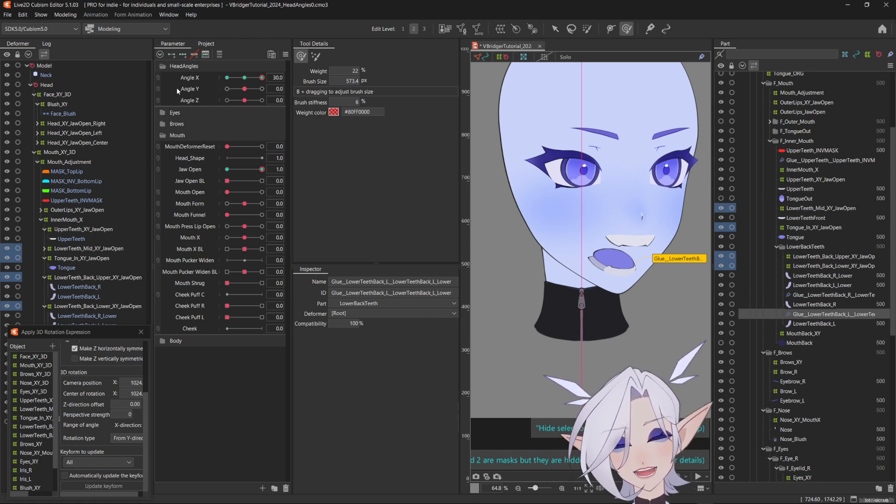
drag(353, 324, 306, 323)
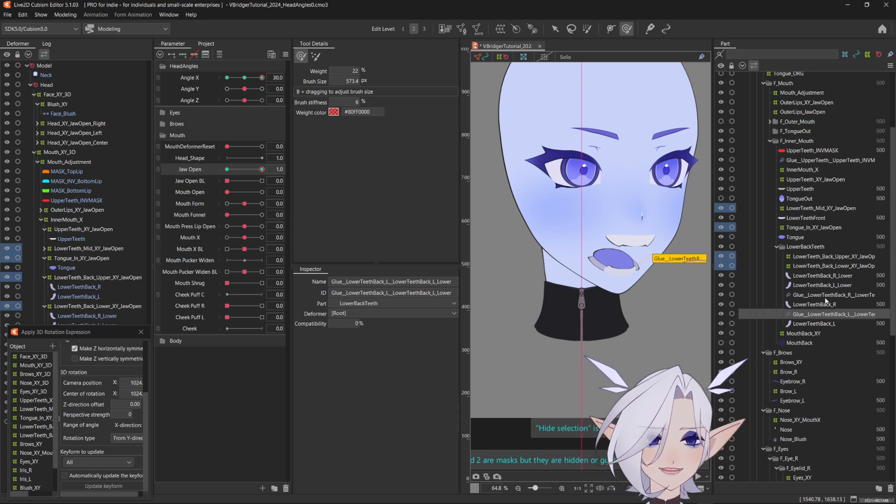
click(226, 77)
click(770, 297)
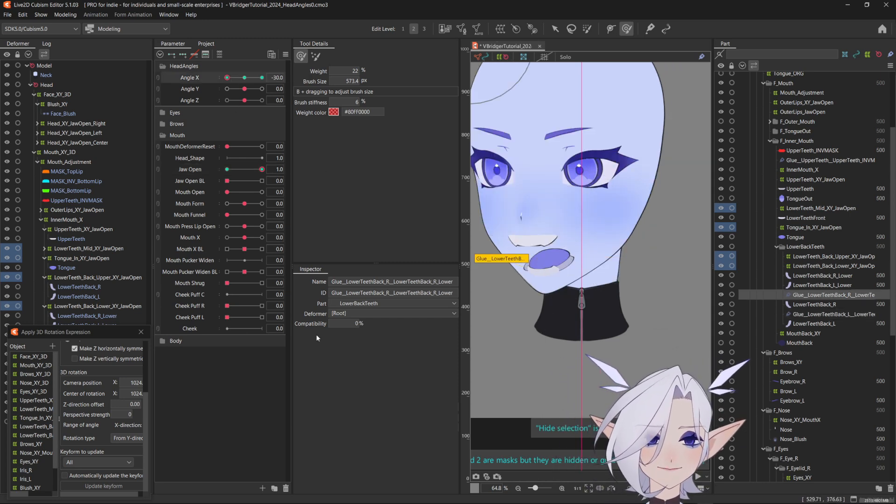
Check the lower back teeth across Angle X 30 and -30 and the Angle Y extremes, with Jaw Open at 1.0 and 0.
click(35, 435)
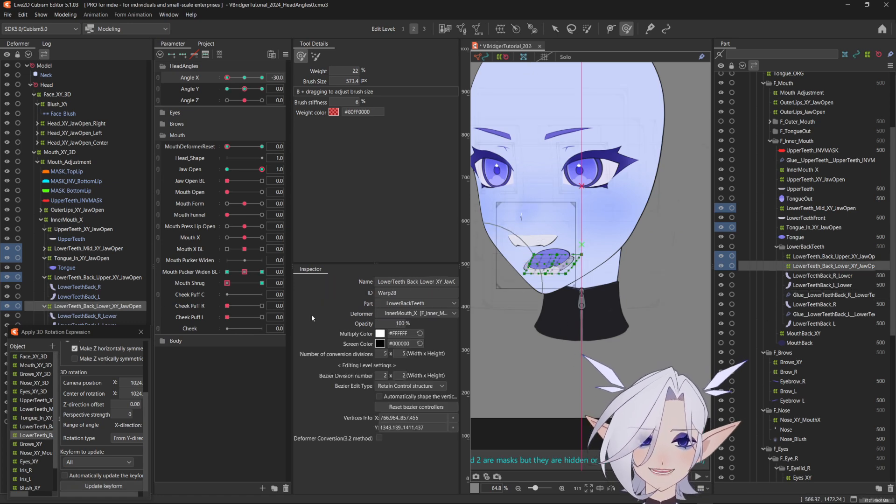
click(36, 426)
key(ctrl+t)
drag(244, 78, 262, 77)
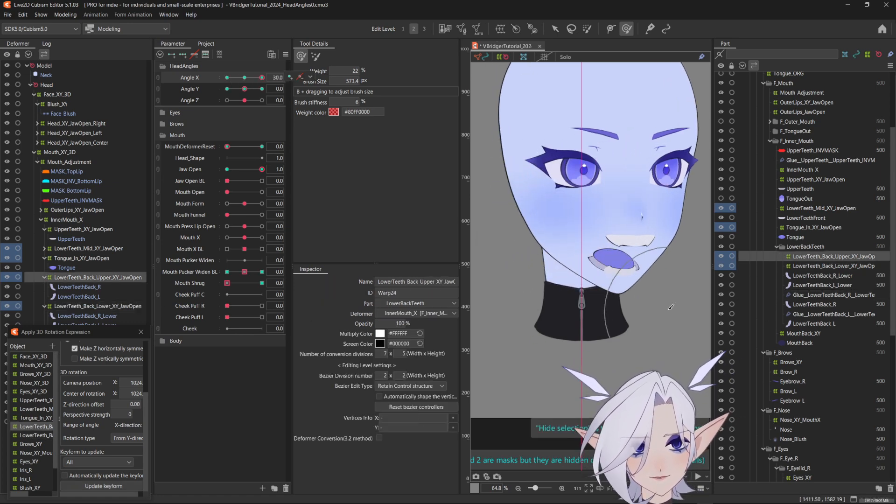
click(227, 88)
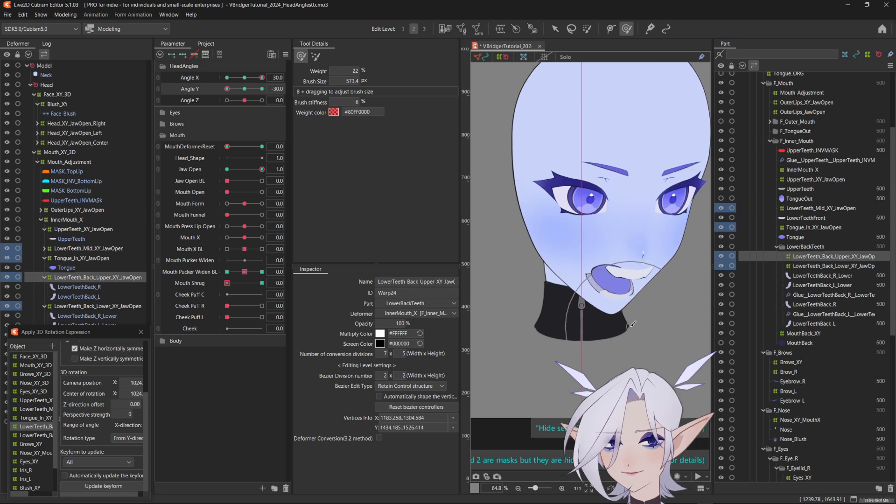
click(227, 77)
drag(227, 88, 439, 211)
drag(262, 91, 226, 88)
mouse_move(227, 77)
mouse_down()
mouse_move(241, 78)
mouse_move(214, 86)
mouse_up()
drag(227, 169, 248, 244)
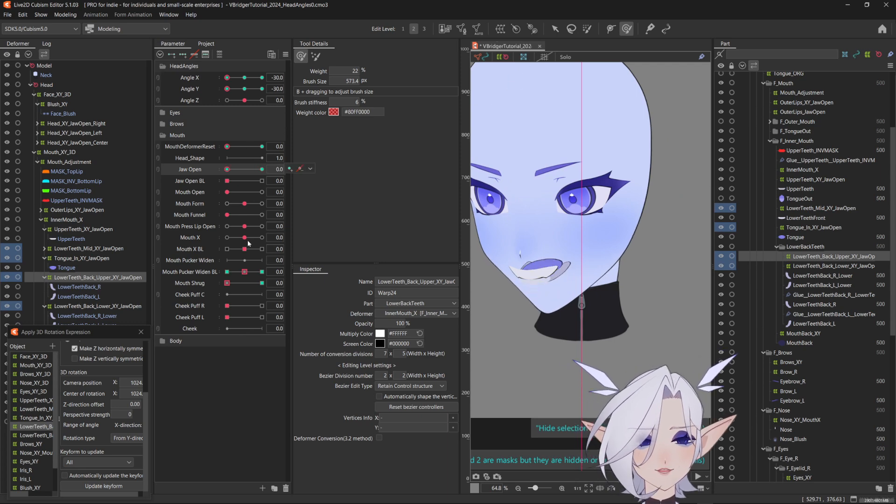
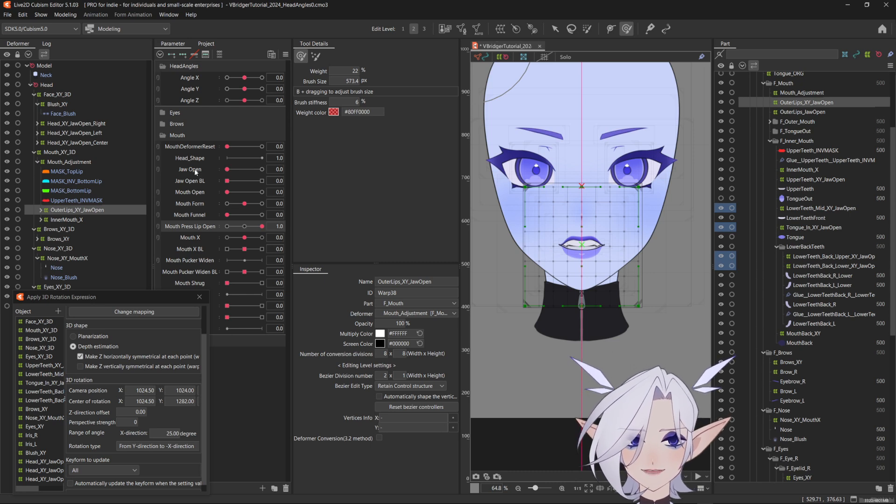
Give OuterLips_XY_JawOpen two keys on Jaw Open and three each on Angle X and Angle Y, and add it to the 3D rotation objects.
click(192, 172)
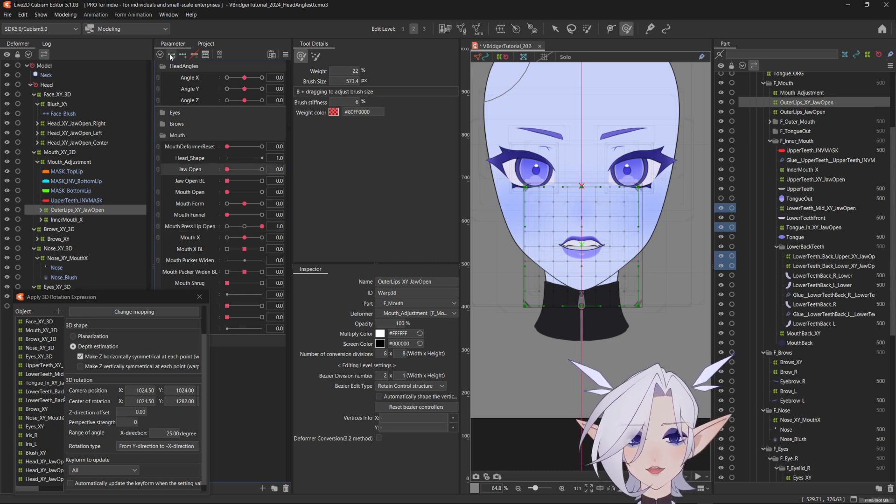
click(190, 77)
ctrl+click(192, 88)
drag(245, 78, 262, 77)
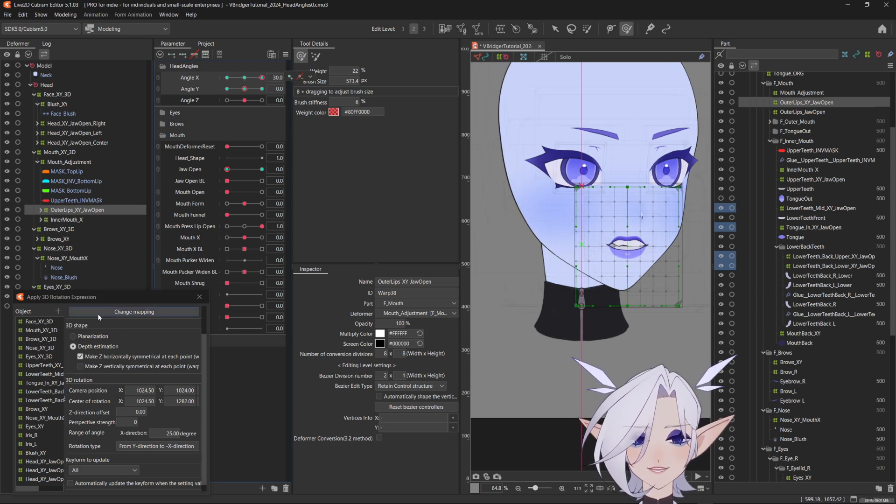
click(58, 311)
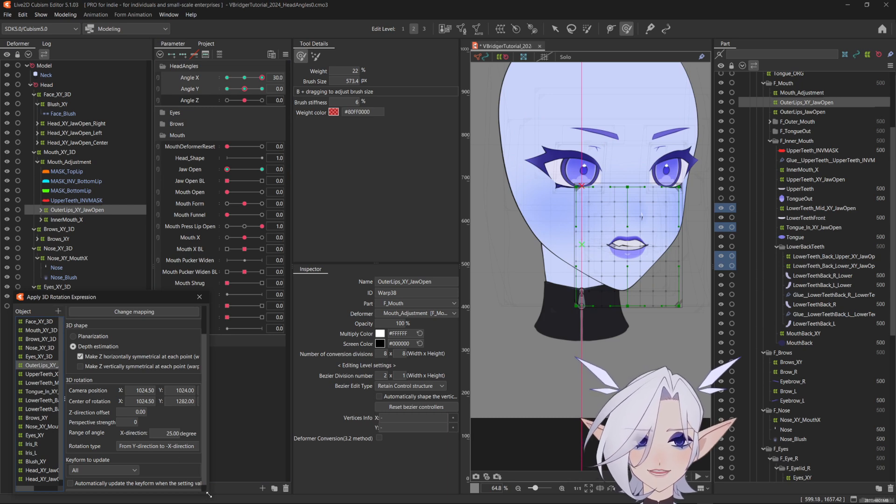
Skew the upper rows of the OuterLips_XY_JawOpen grid toward the far cheek at Angle X 30 with large weighted brush selections, and update its 3D rotation keyforms.
scroll(170, 446, down, 1)
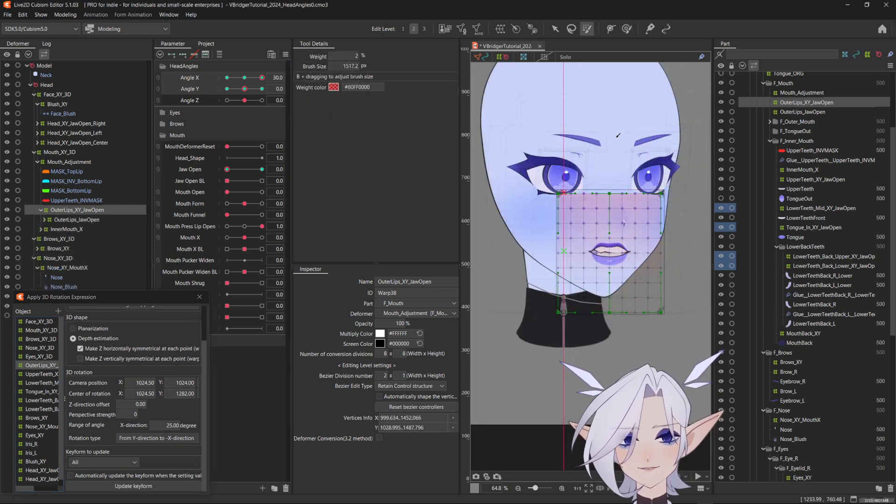
mouse_move(602, 246)
mouse_down()
mouse_move(668, 245)
mouse_move(639, 245)
mouse_up()
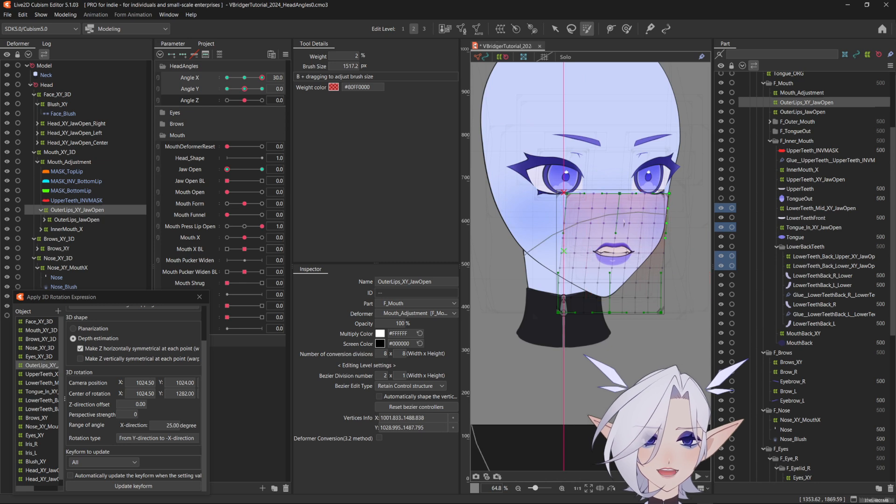
key(b)
drag(624, 386, 623, 350)
click(615, 347)
drag(670, 304, 691, 303)
key(b)
mouse_move(603, 230)
mouse_down()
mouse_move(591, 192)
mouse_move(613, 223)
mouse_move(608, 299)
mouse_up()
drag(669, 306, 677, 307)
key(b)
mouse_move(677, 191)
mouse_down()
mouse_move(694, 186)
mouse_move(687, 290)
mouse_move(672, 294)
mouse_up()
click(180, 486)
Curve the far-side edge of the OuterLips_XY_JawOpen grid along the cheek with a 926.8 px brush selection, and update its 3D rotation keyforms.
mouse_move(649, 228)
mouse_down()
mouse_move(689, 219)
mouse_move(694, 236)
mouse_move(702, 208)
mouse_up()
click(672, 209)
key(b)
drag(700, 210, 685, 275)
mouse_move(709, 192)
mouse_down()
mouse_move(675, 207)
mouse_move(668, 257)
mouse_move(657, 257)
mouse_up()
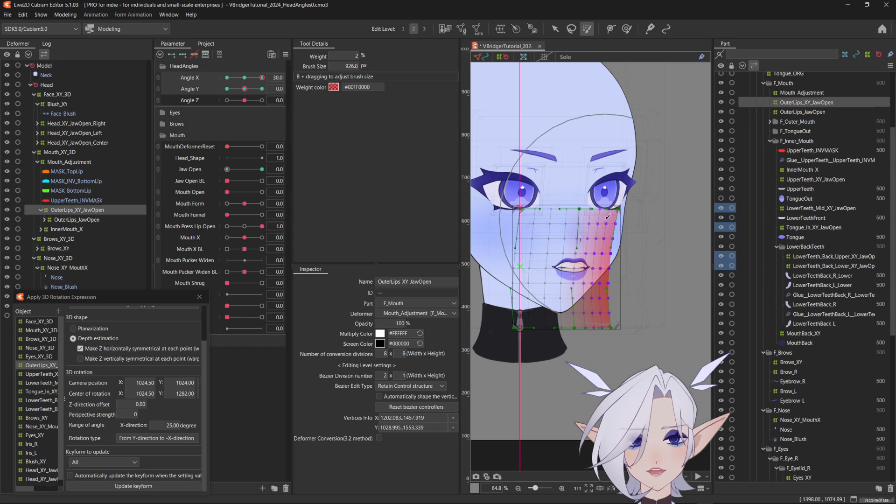
key(b)
drag(612, 206, 631, 207)
click(632, 205)
drag(563, 270, 571, 272)
click(154, 486)
Refine the OuterLips_XY_JawOpen grid above the lips with a 430.4 px deform brush, update its 3D rotation keyforms and review Angle X 30.
key(b)
drag(592, 213, 525, 213)
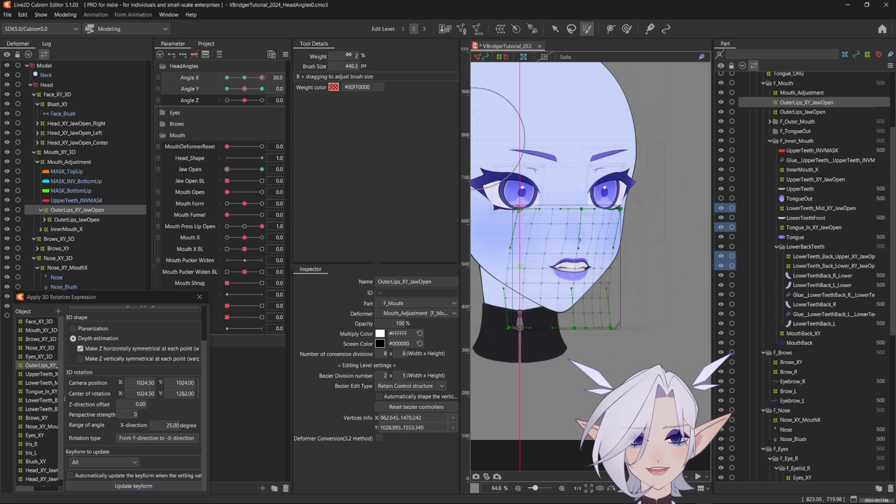
click(626, 30)
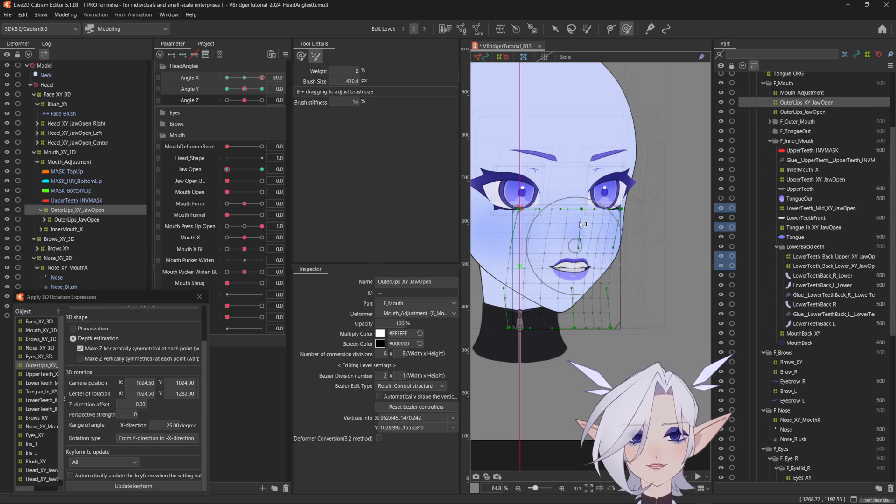
click(147, 486)
mouse_move(262, 77)
mouse_down()
mouse_move(246, 77)
mouse_move(266, 78)
mouse_up()
drag(494, 159, 573, 148)
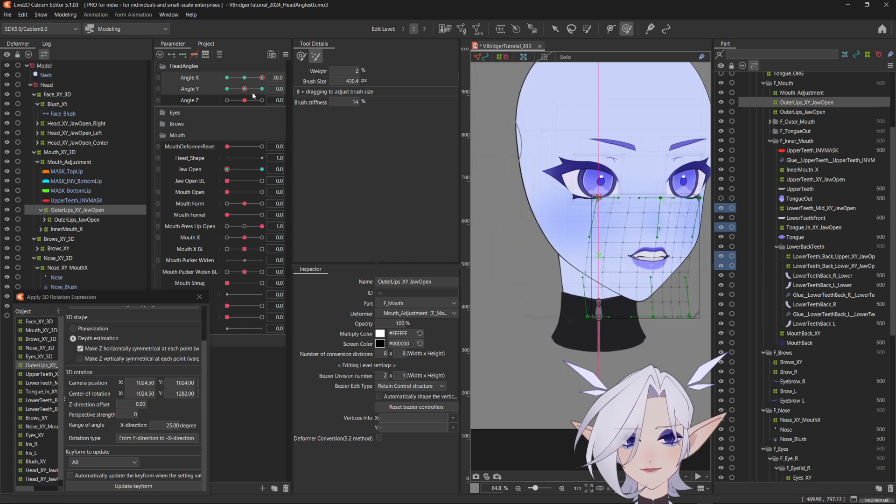
Refine the OuterLips_XY_JawOpen grid at Angle X 0 and Angle Y -30 with a 683.2 px deform brush, and update its 3D rotation keyforms.
drag(657, 269, 631, 277)
click(245, 78)
drag(244, 89, 226, 93)
key(b)
drag(528, 156, 598, 185)
drag(573, 292, 573, 294)
click(147, 485)
Link Angle X with Angle Y, set Jaw Open and Mouth Open to 1.0, and paste the closed-jaw OuterLips_XY_JawOpen shape at Angle X 30.
drag(227, 88, 262, 93)
click(158, 78)
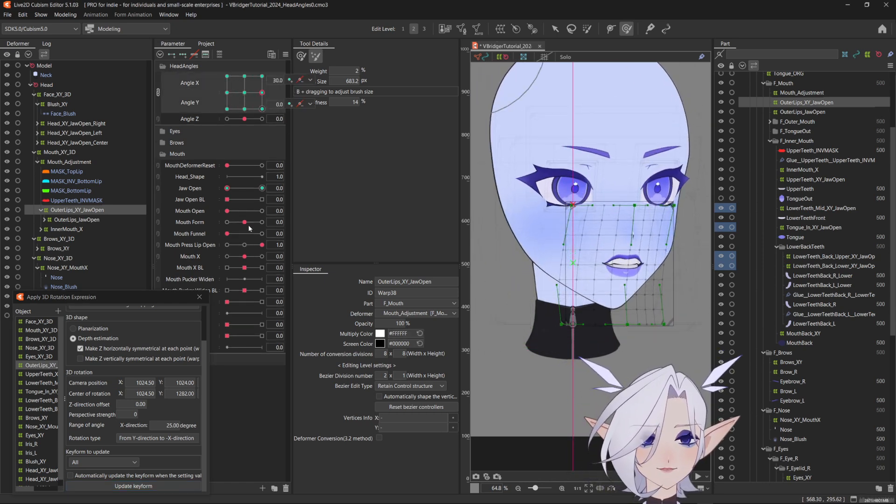
drag(228, 188, 301, 201)
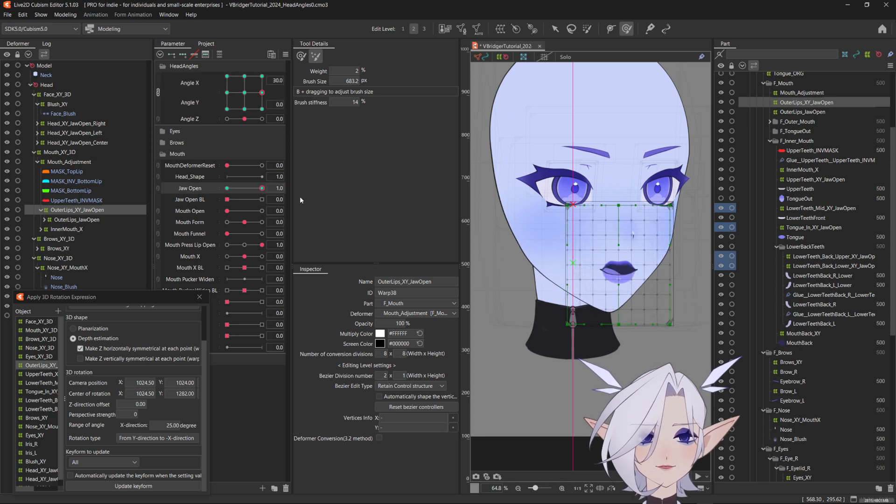
drag(227, 211, 327, 206)
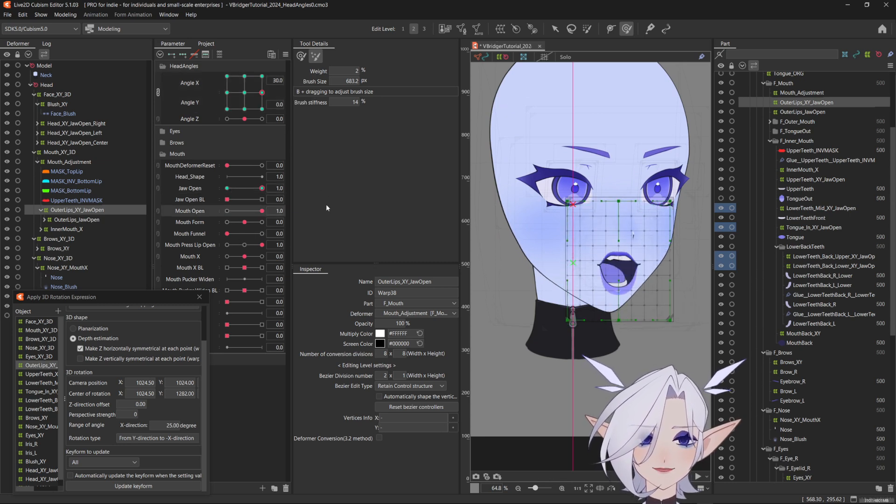
mouse_move(262, 189)
mouse_down()
mouse_move(255, 189)
mouse_move(263, 191)
mouse_up()
key(ctrl+v)
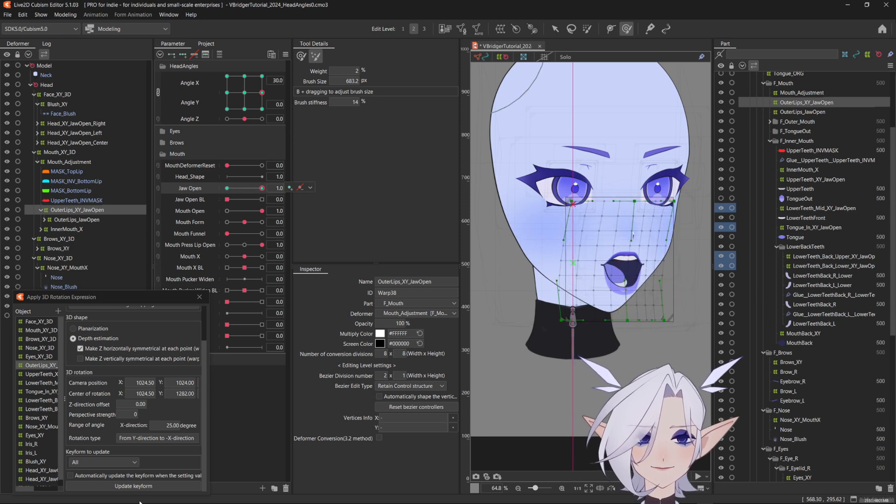
Shift the lower rows of the open-jaw OuterLips_XY_JawOpen grid toward the near cheek with a 1102.4 px weighted brush selection, and update its keyforms.
key(b)
drag(581, 327, 626, 326)
click(587, 28)
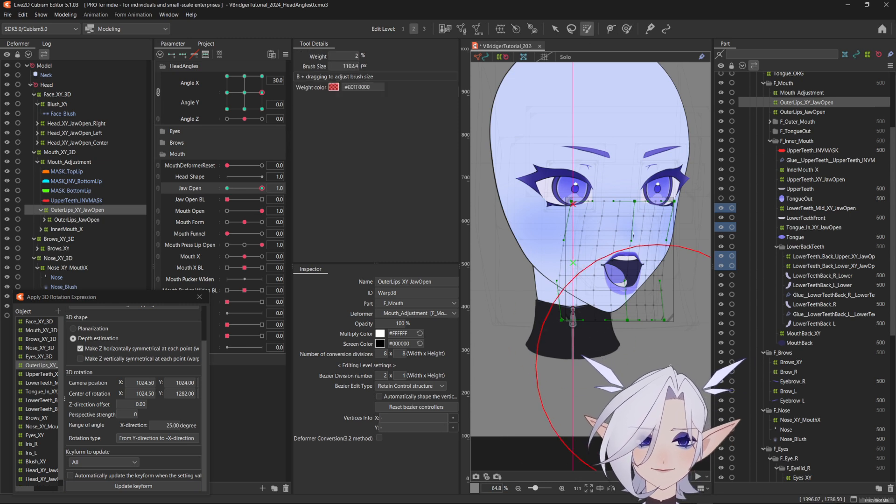
drag(600, 281, 590, 283)
click(150, 486)
Adjust the lower rows again and the rows above the open lips with weighted brush selections, the upper one 633.5 px, and update the keyforms.
key(b)
mouse_move(607, 355)
mouse_down()
mouse_move(541, 354)
mouse_move(618, 368)
mouse_up()
key(b)
click(603, 359)
drag(602, 288, 593, 288)
key(b)
mouse_move(648, 233)
mouse_down()
mouse_move(628, 218)
mouse_move(630, 247)
mouse_up()
click(627, 218)
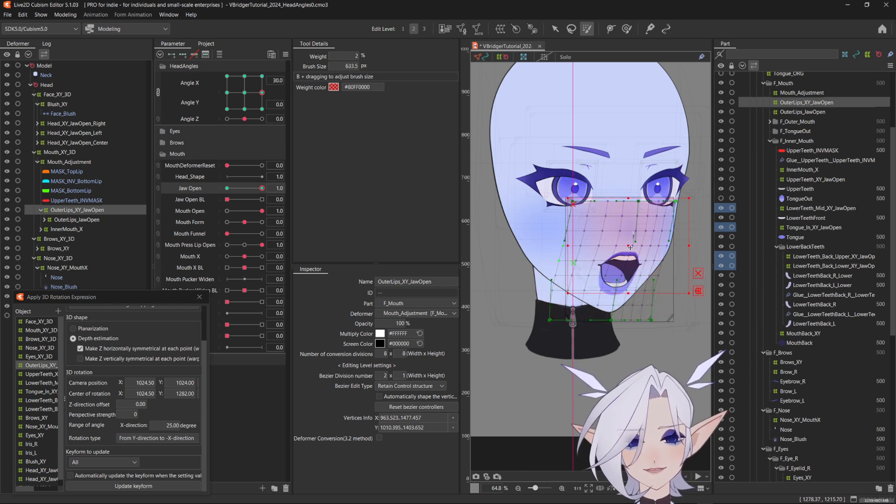
click(134, 486)
Check the open lips at Angle Y -30, refine the grid's lower edge with a 1027.1 px weighted selection, and update its 3D rotation keyforms.
drag(262, 92, 262, 113)
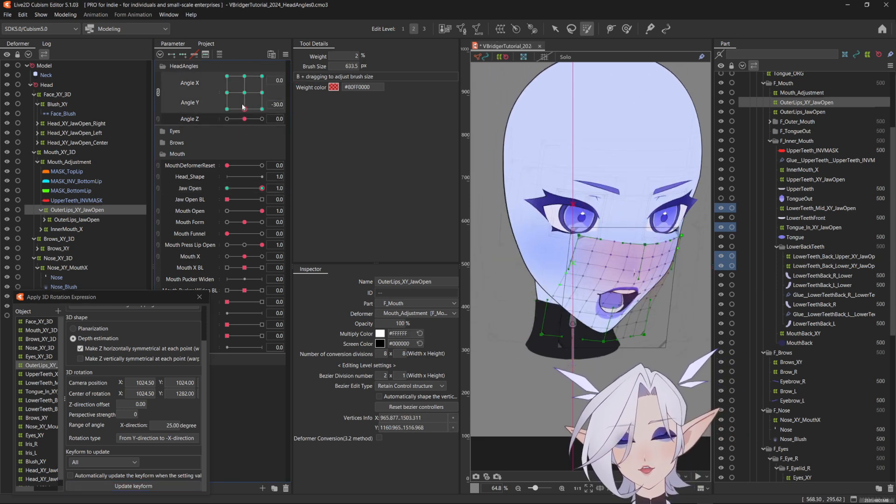
click(244, 108)
click(133, 486)
click(262, 92)
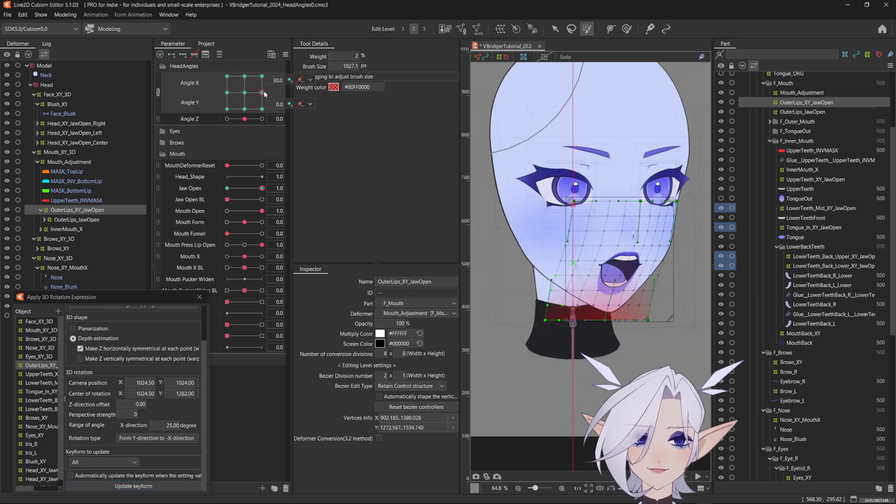
Test the lips across the head angles while varying Jaw Open, and return Jaw Open, Mouth Open and Mouth Press Lip Open to 0.
drag(262, 92, 227, 76)
drag(261, 188, 161, 219)
drag(227, 188, 299, 196)
drag(262, 245, 245, 244)
mouse_move(261, 189)
mouse_down()
mouse_move(194, 195)
mouse_move(297, 198)
mouse_move(164, 212)
mouse_move(269, 201)
mouse_up()
drag(261, 211, 287, 215)
drag(227, 76, 266, 114)
Select the deformers keyed on Angle X and Angle Y and apply Extended Interpolation to their head-angle keys.
key(ctrl+0)
click(307, 80)
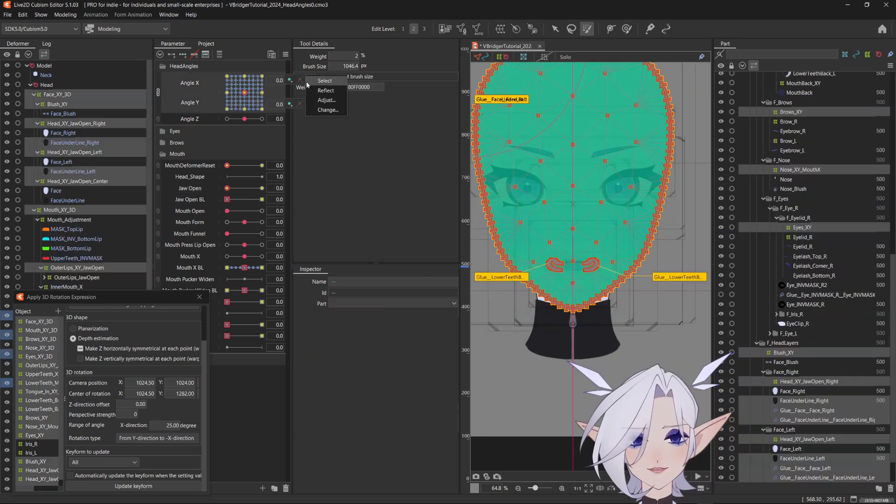
click(286, 54)
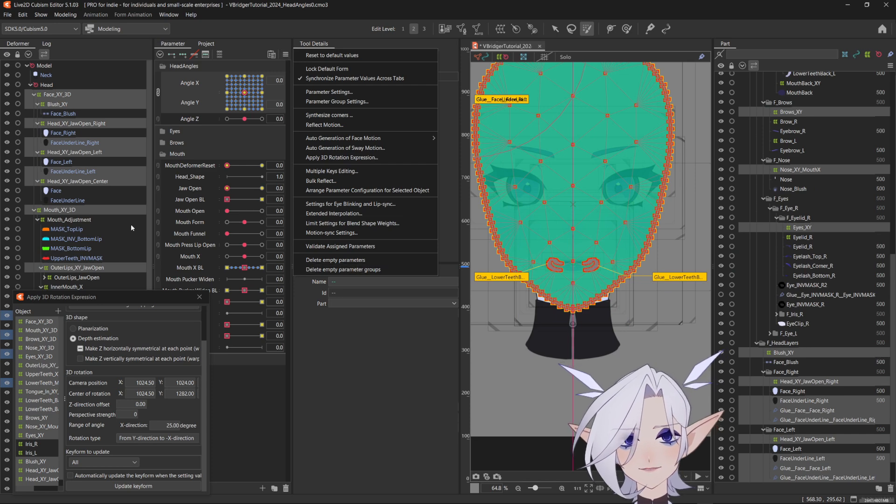
click(77, 169)
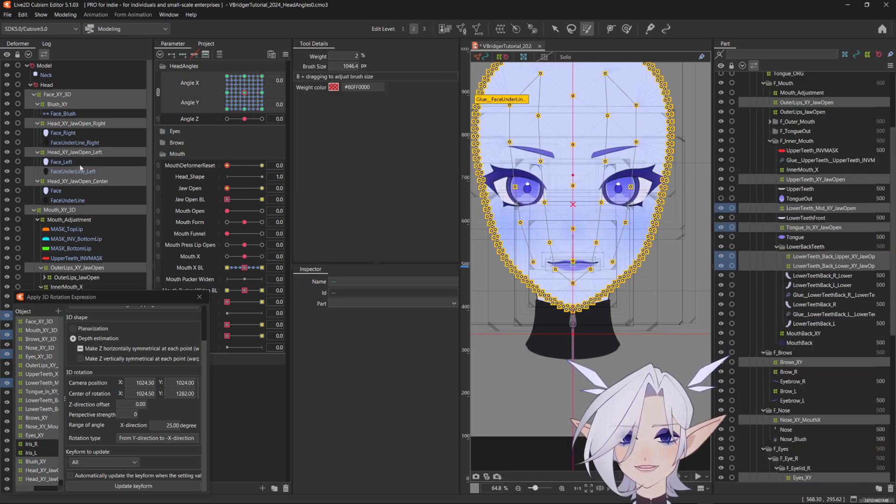
click(286, 54)
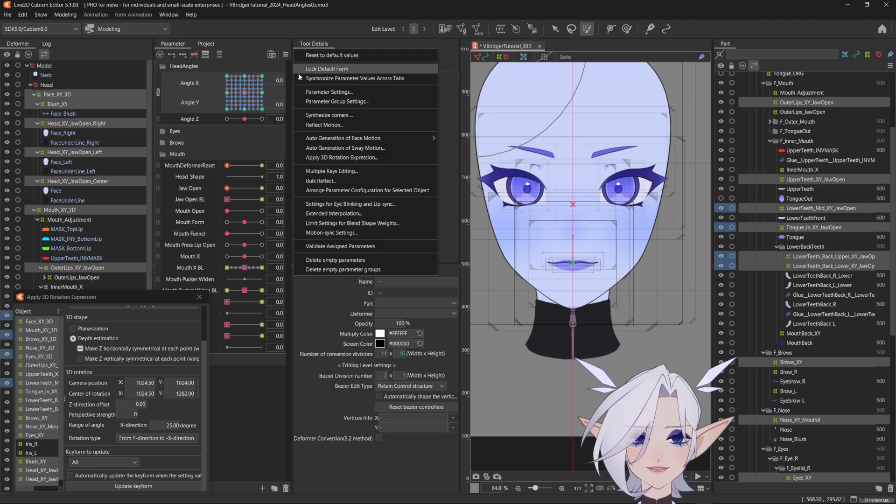
click(329, 215)
click(358, 99)
click(343, 124)
click(486, 49)
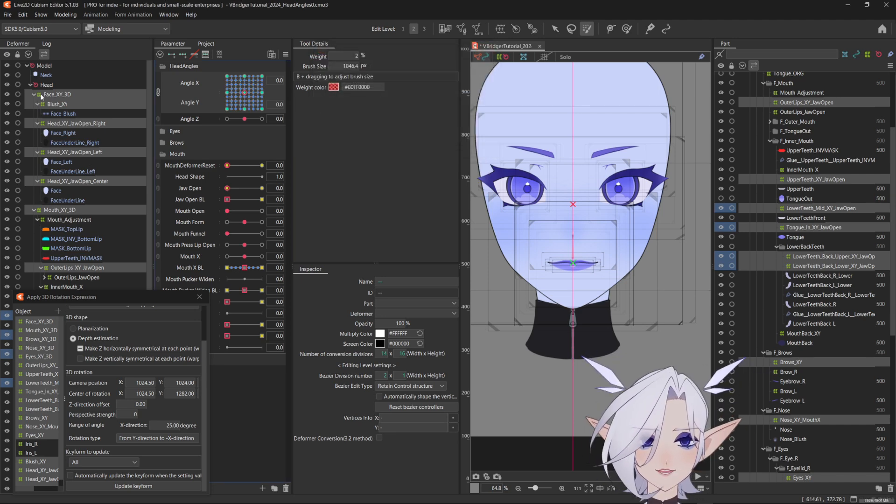
Review the whole head turned to Angle X 30 and Angle Y -30 with the selection display hidden.
drag(244, 92, 280, 118)
key(ctrl+t)
scroll(619, 335, down, 3)
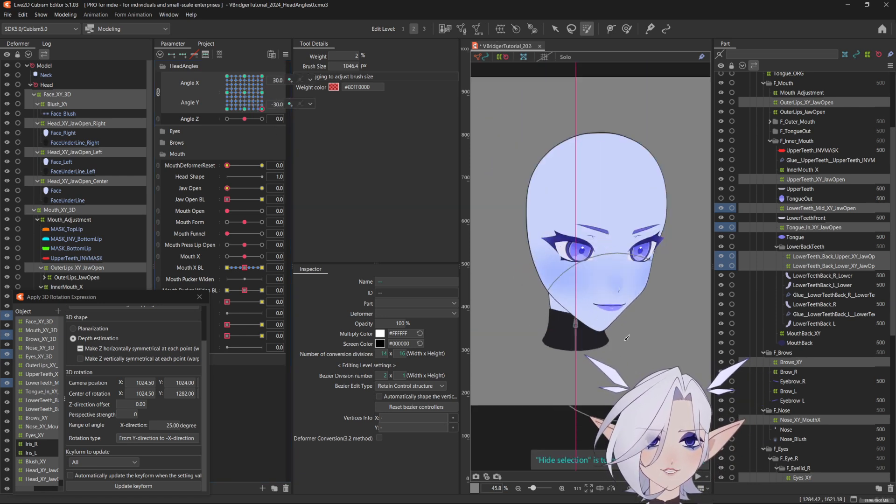
Set Jaw Open and Mouth Open to 1.0 at Angle X 30 and nudge the Mouth_XY_3D grid slightly toward the near cheek.
click(53, 210)
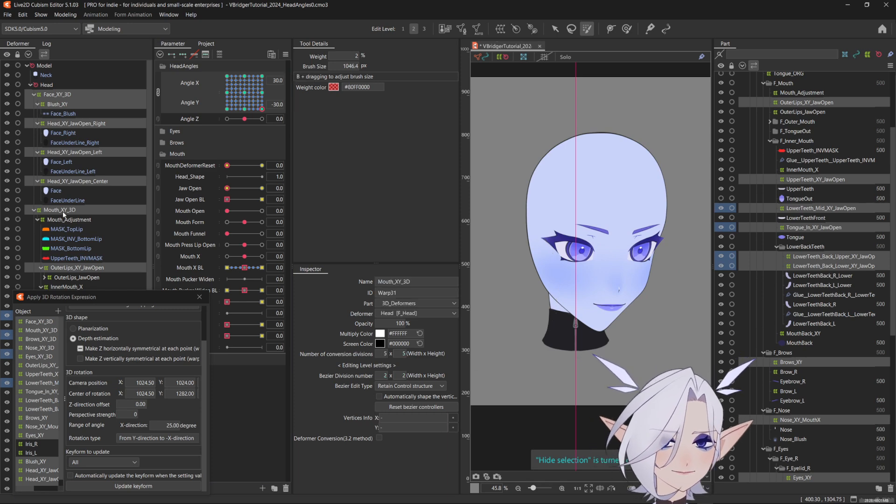
drag(262, 109, 264, 98)
key(ctrl+t)
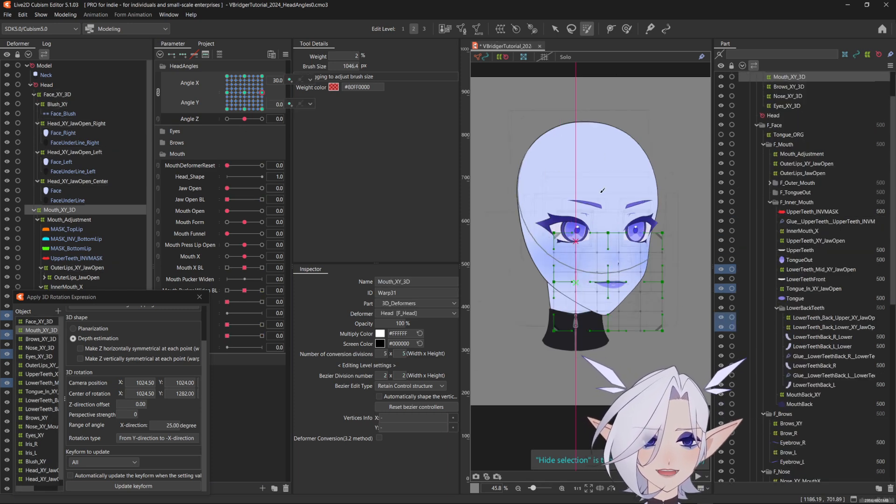
click(628, 29)
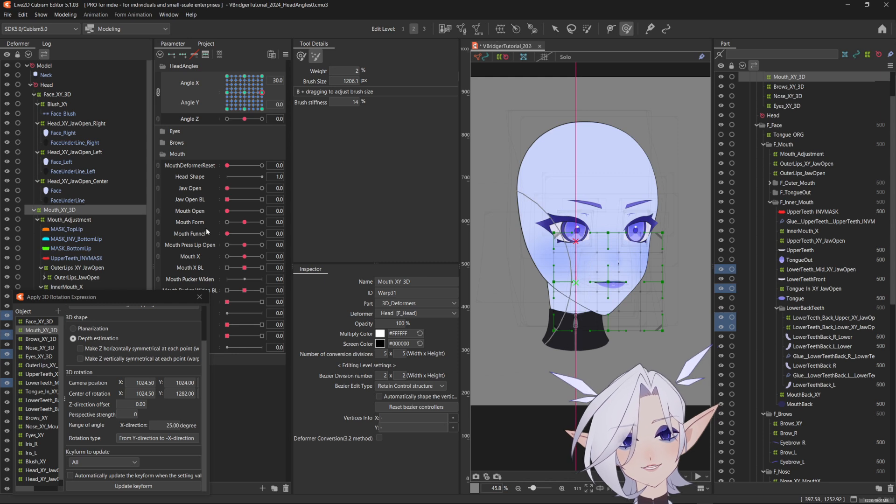
mouse_move(228, 189)
mouse_down()
mouse_move(262, 188)
mouse_move(235, 211)
mouse_move(261, 211)
mouse_up()
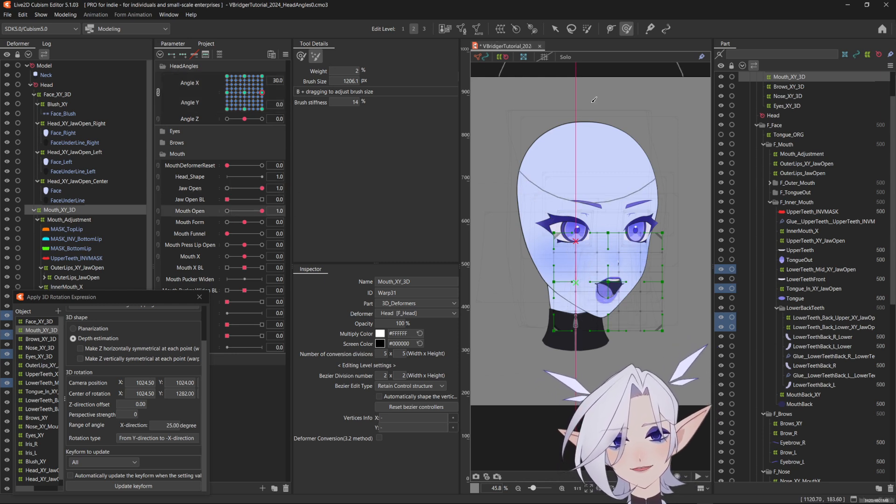
click(555, 29)
mouse_move(263, 92)
mouse_down()
mouse_move(217, 73)
mouse_move(258, 76)
mouse_move(246, 76)
mouse_move(274, 92)
mouse_up()
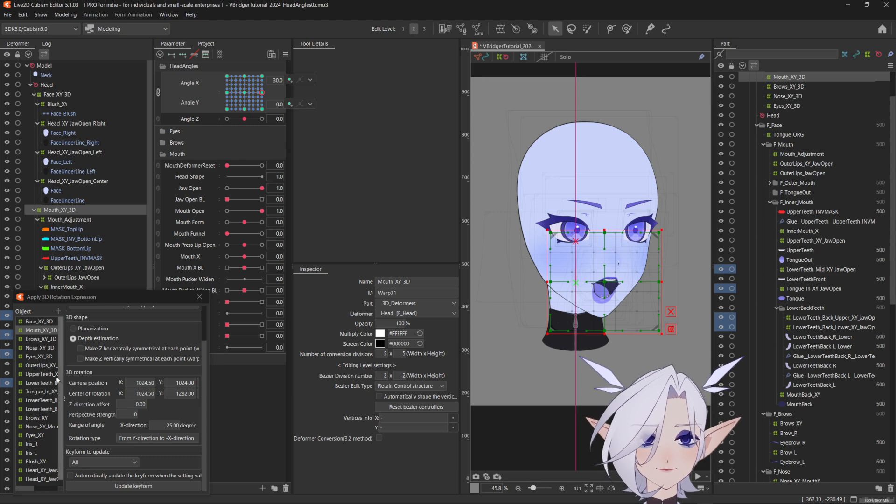
Move the lower teeth and Tongue_In_XY_JawOpen deformers together toward the far cheek at Angle X 30, and update their 3D rotation keyforms.
click(41, 409)
shift+click(41, 386)
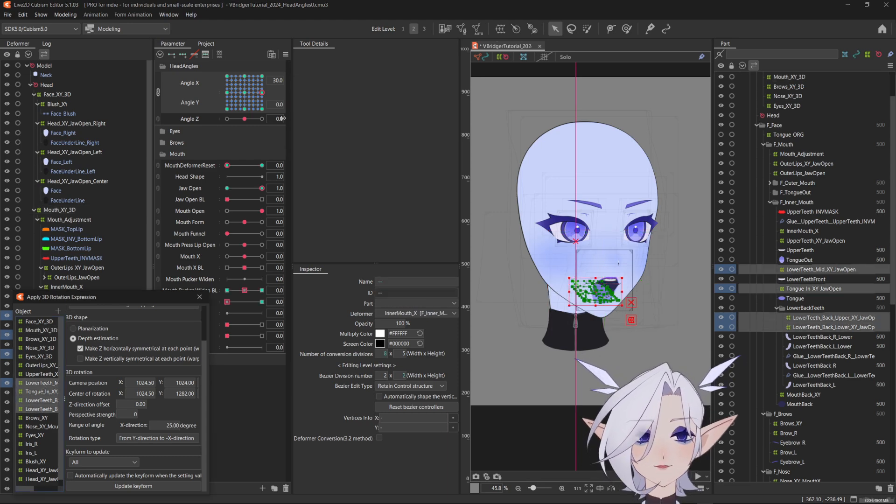
scroll(504, 246, up, 4)
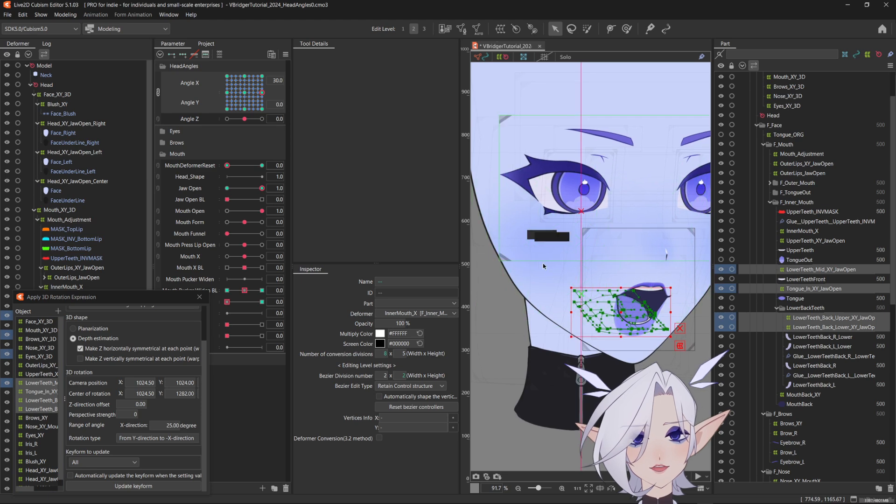
drag(597, 307, 604, 308)
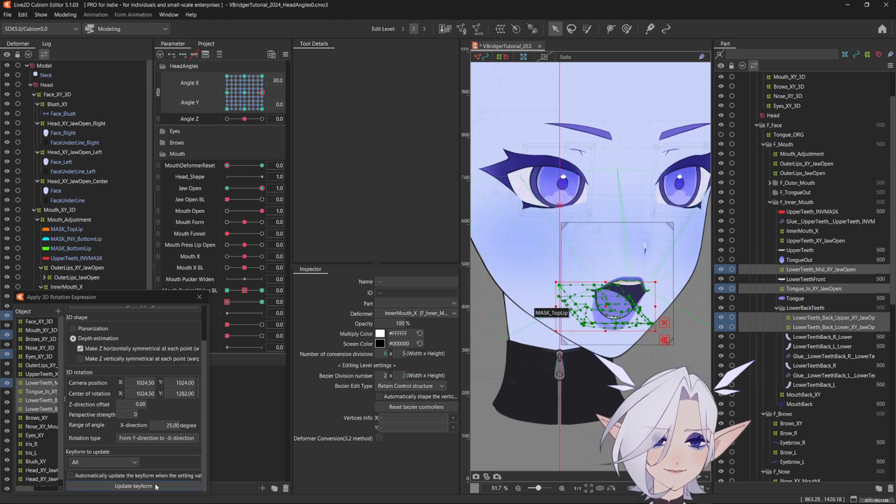
drag(586, 364, 581, 366)
key(ctrl+t)
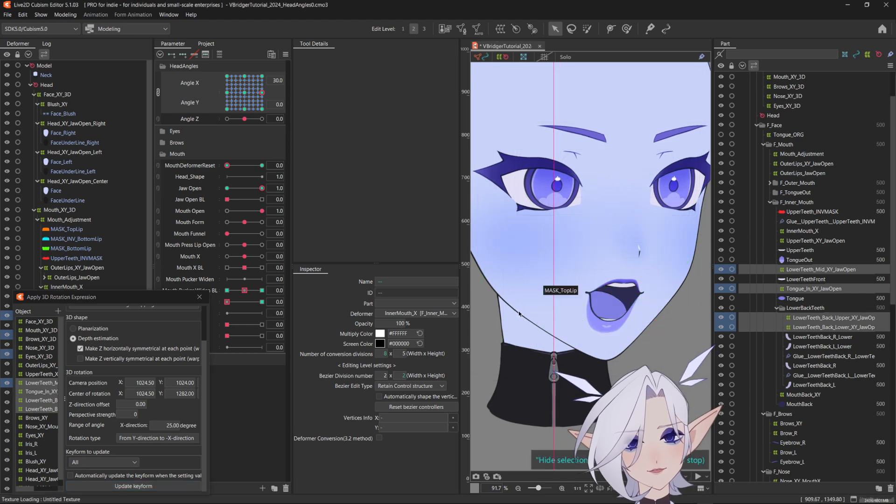
Hide the F_Outer_Mouth part and examine the teeth and tongue while turning the head across Angle X and Angle Y.
click(721, 183)
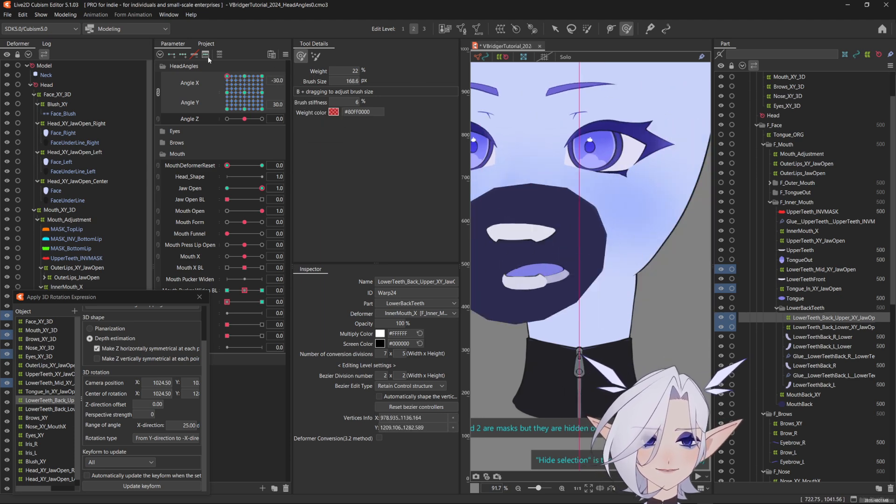
drag(227, 77, 282, 97)
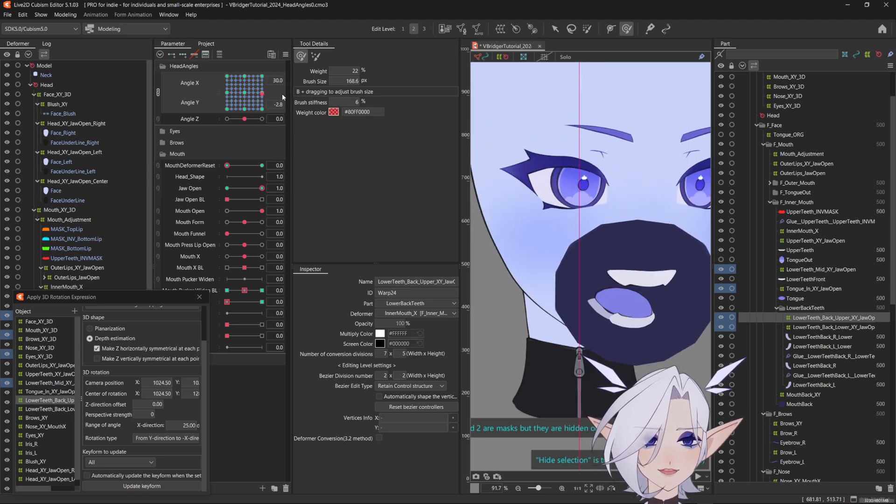
click(237, 95)
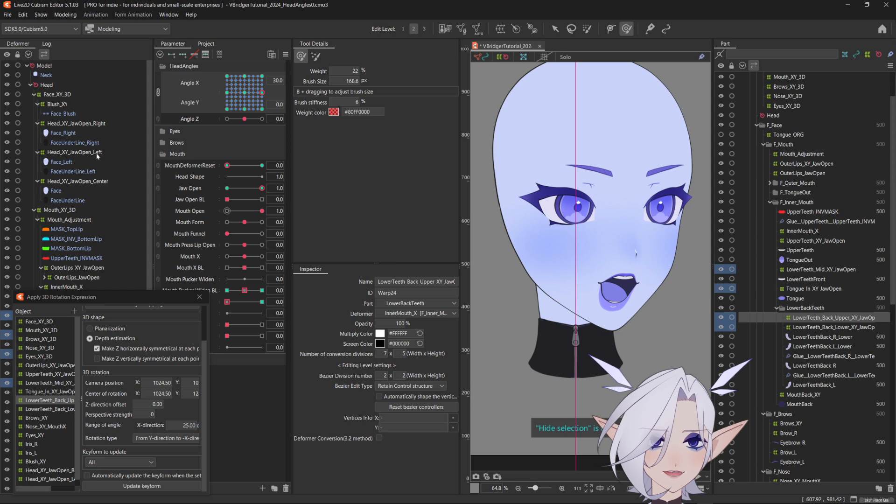
Reshape the open lower lip and chin area of OuterLips_XY_JawOpen with a 591.1 px deform brush, and update its 3D rotation keyforms.
click(626, 313)
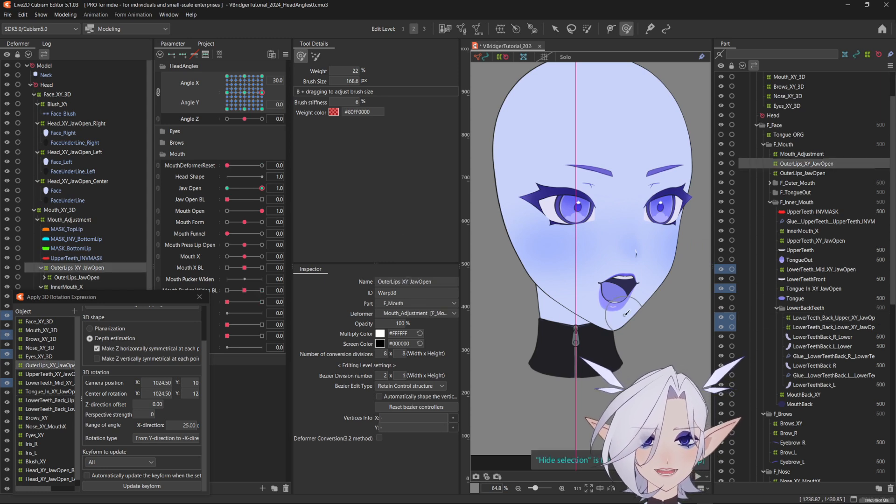
key(b)
drag(572, 294, 670, 356)
click(148, 487)
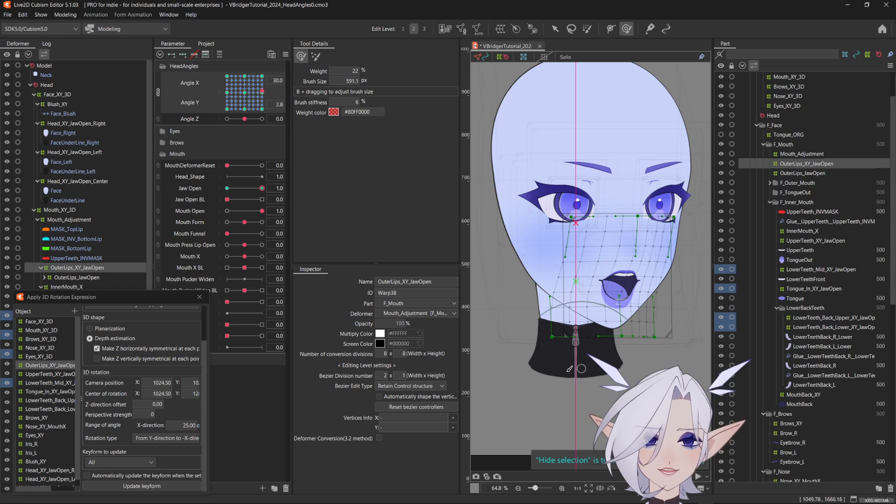
drag(232, 107, 232, 86)
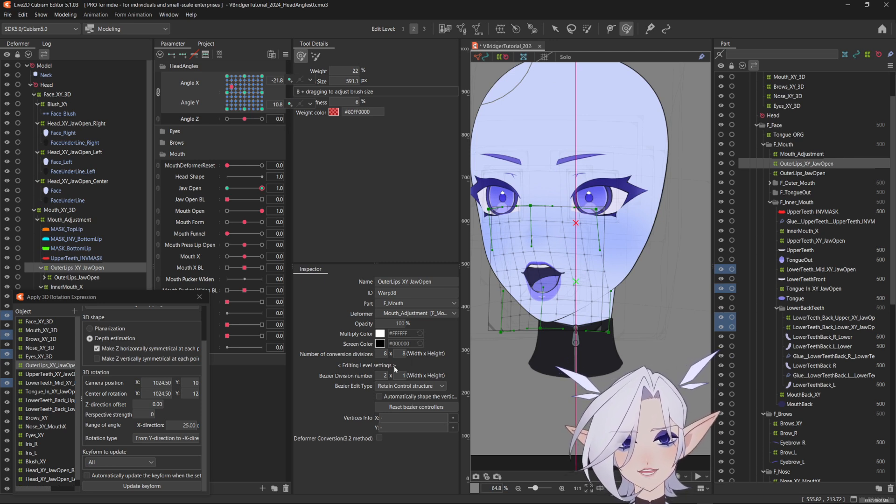
Set the conversion divisions of OuterLips_XY_JawOpen, OuterLips_JawOpen and Lips_X_Pucker_Shrug to 10 x 10.
drag(382, 353, 409, 354)
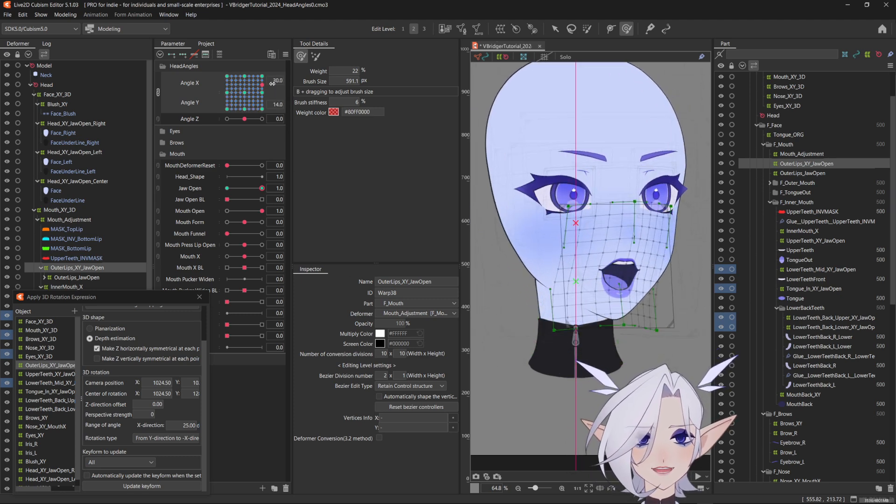
click(58, 278)
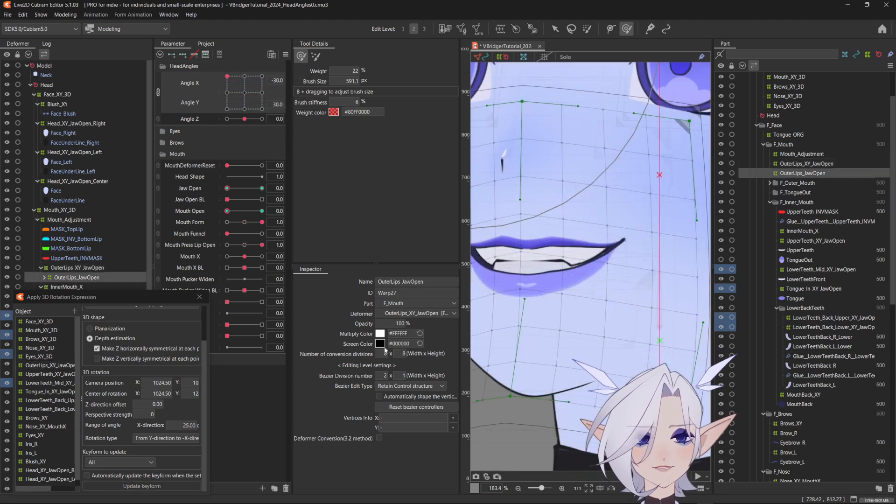
drag(382, 353, 410, 353)
click(44, 277)
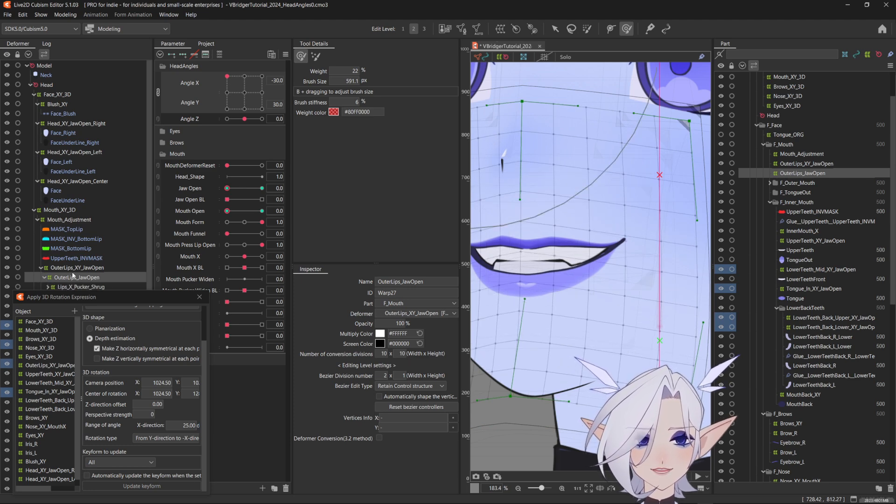
scroll(75, 273, down, 1)
click(80, 253)
drag(383, 354, 407, 353)
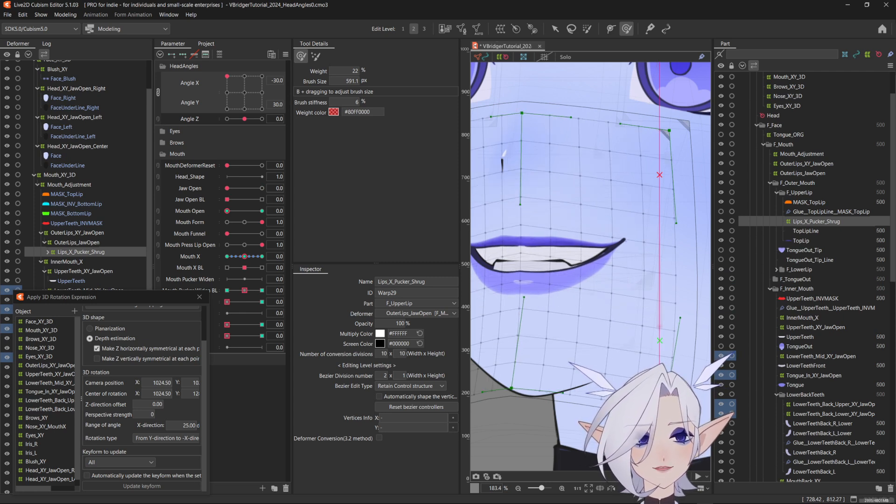
Test Mouth X on the lip deformers, undo the last change, and inspect the outer lips grid at Angle X -30 and Angle Y 30.
click(48, 252)
drag(256, 257, 242, 259)
click(82, 207)
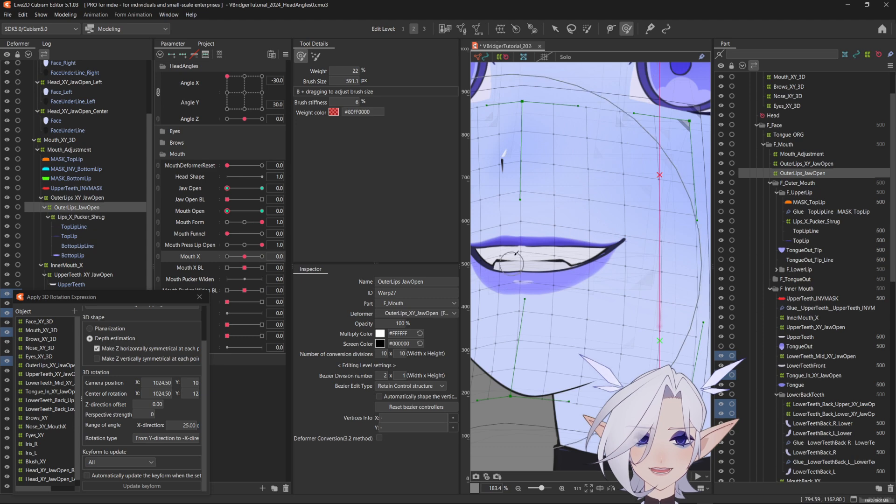
scroll(512, 261, down, 2)
key(ctrl+z)
drag(512, 261, 542, 269)
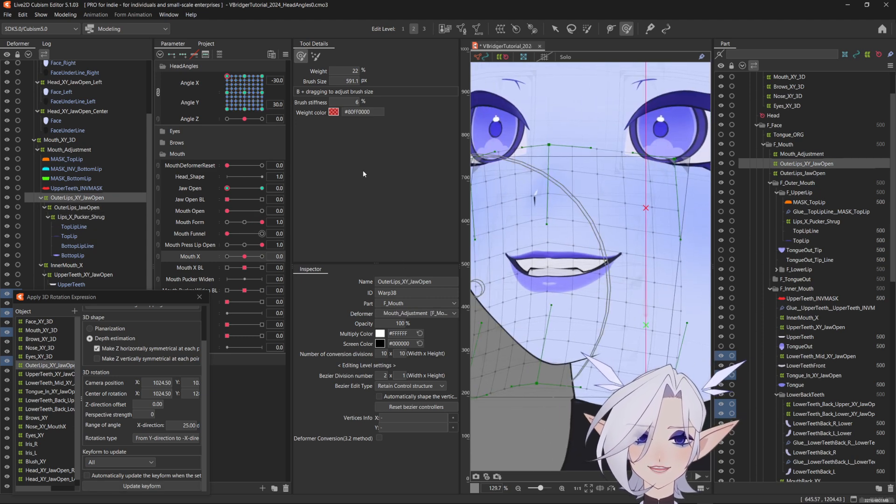
Set the Bezier division number of OuterLips_XY_JawOpen to 3 x 1 and update its 3D rotation keyforms.
click(315, 56)
drag(385, 375, 391, 374)
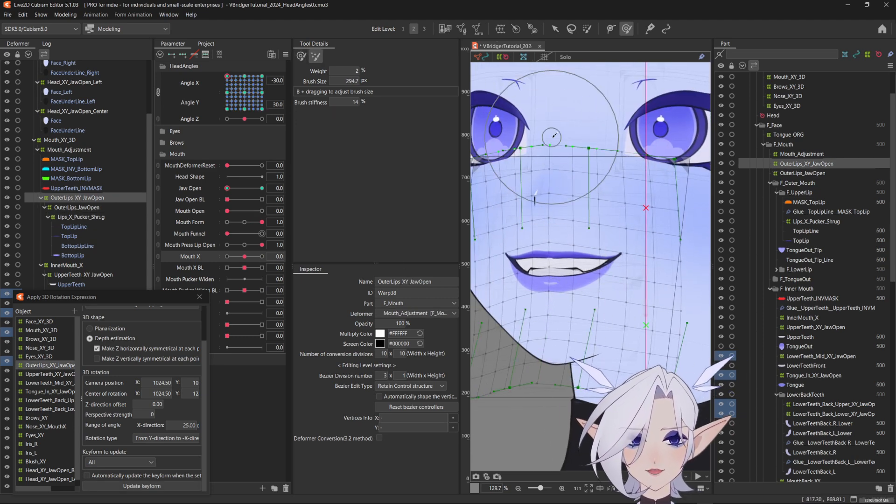
click(124, 486)
scroll(524, 263, down, 2)
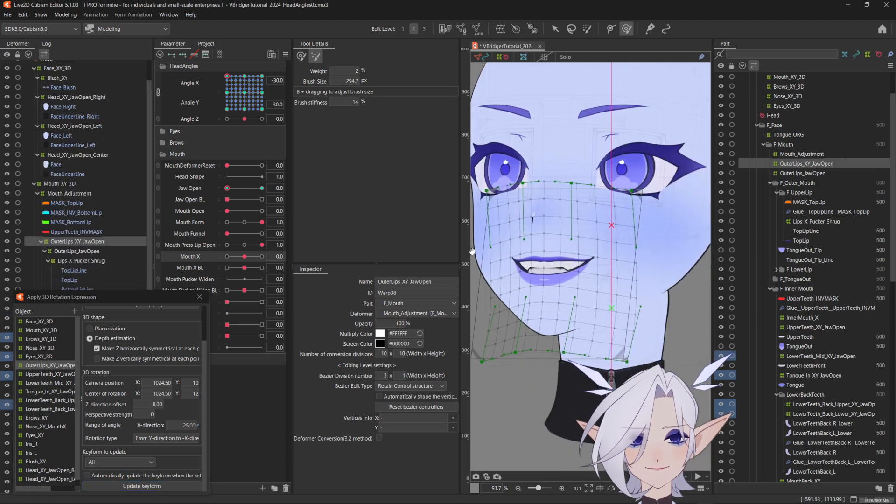
Test Mouth Pucker Widen BL at 1.0 and -1.0 on the turned outer lips.
mouse_move(242, 260)
mouse_down()
mouse_move(217, 268)
mouse_move(264, 260)
mouse_move(244, 258)
mouse_up()
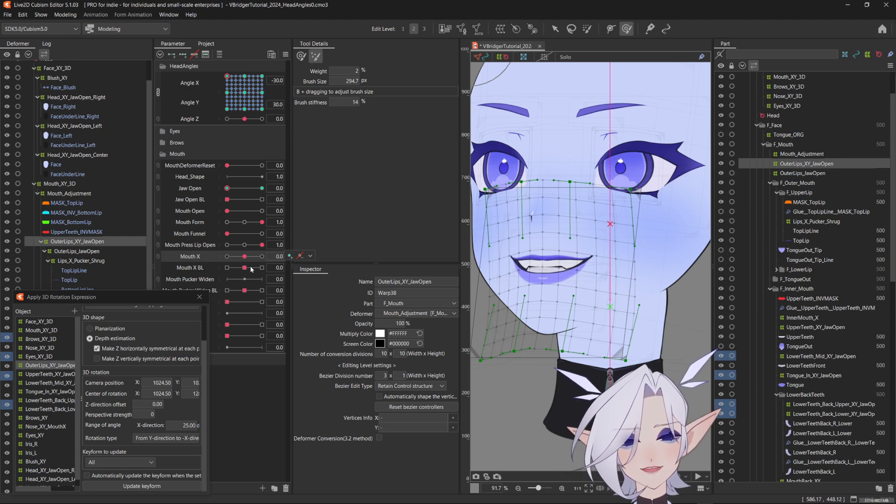
drag(248, 289, 267, 290)
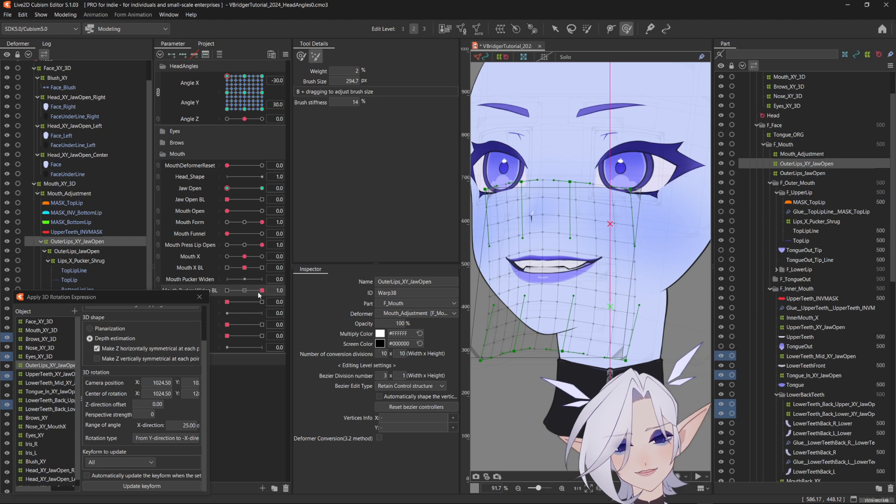
drag(262, 291, 186, 290)
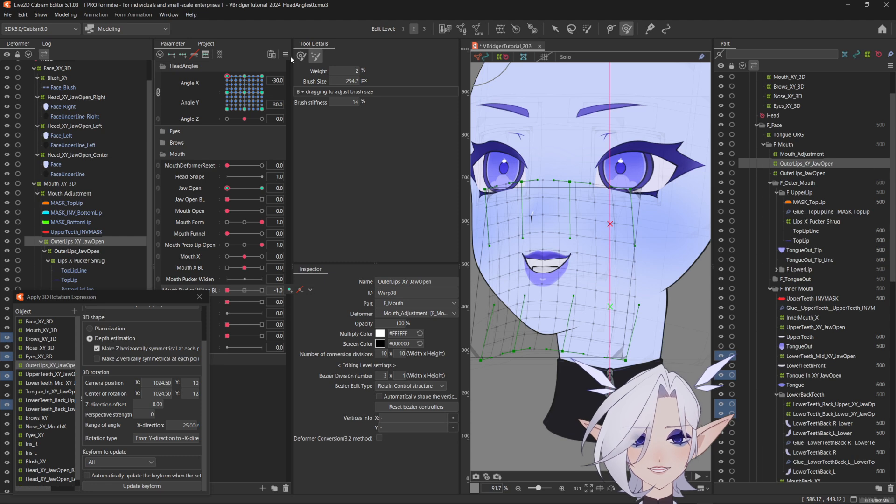
Examine the outer lips at Angle X 30 and Angle Y 30 with Jaw Open, Mouth Open and Mouth Form at 1.0.
drag(227, 76, 244, 92)
drag(227, 188, 262, 188)
drag(227, 211, 262, 211)
drag(245, 93, 264, 69)
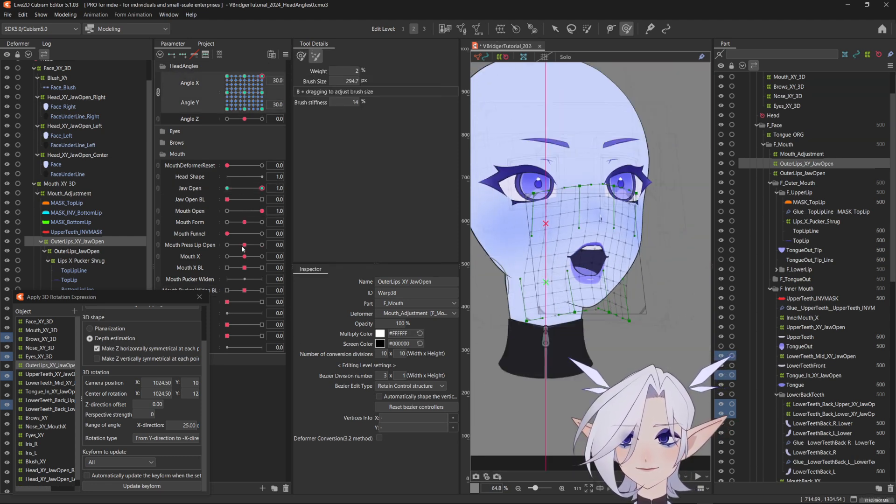
drag(244, 222, 282, 225)
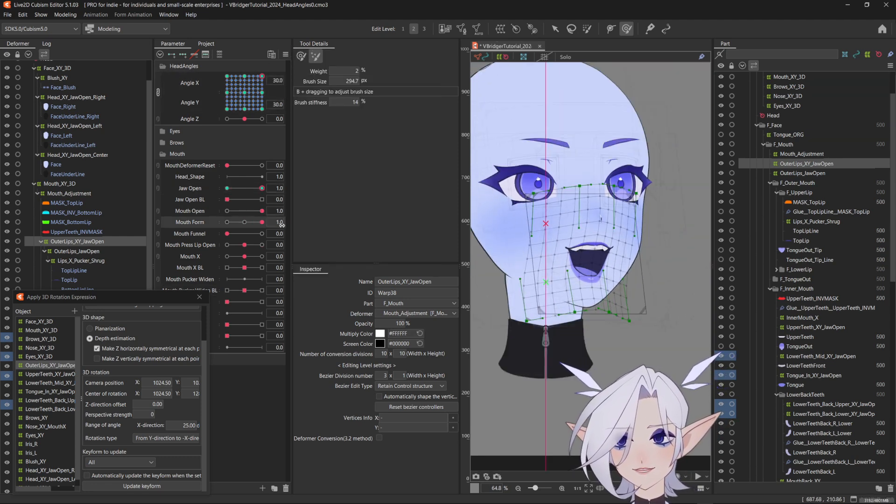
Adjust the open mouth area of OuterLips_XY_JawOpen with a 425.2 px deform brush, and update its 3D rotation keyforms.
click(301, 56)
key(b)
mouse_move(595, 297)
mouse_down()
mouse_move(560, 291)
mouse_move(555, 273)
mouse_up()
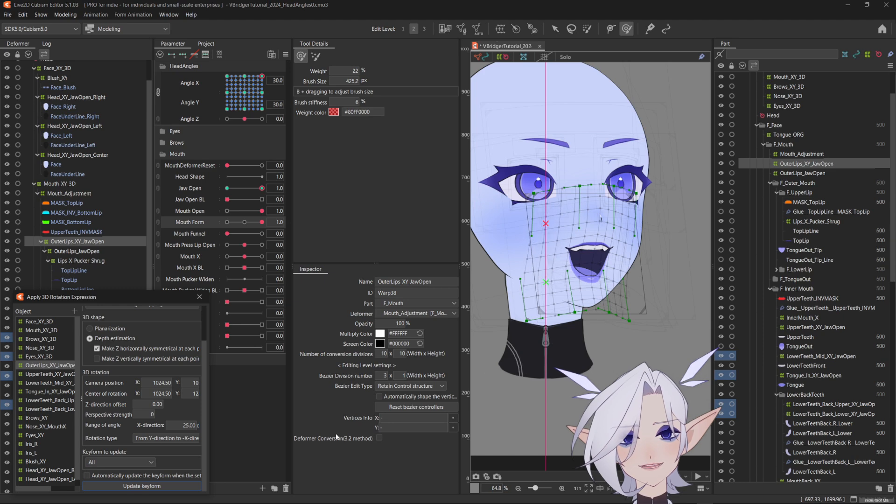
click(161, 486)
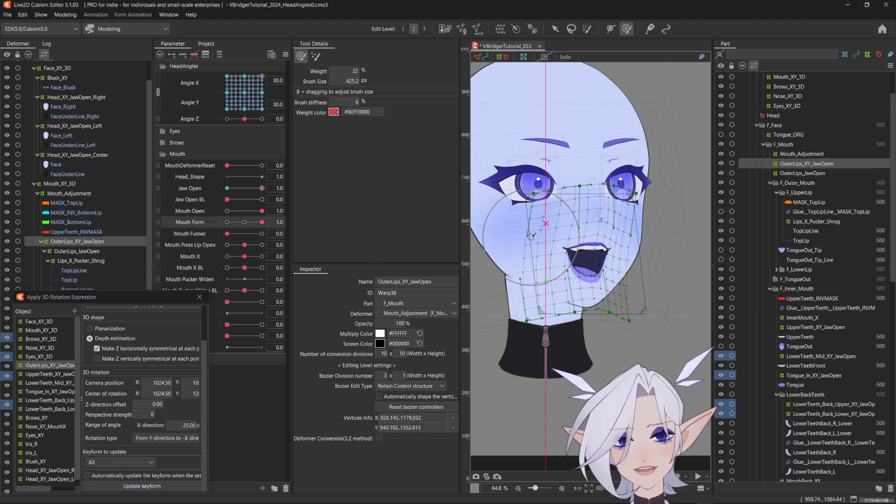
Turn the head across Angle X and Angle Y and vary Mouth Open to check the outer lips.
mouse_move(262, 76)
mouse_down()
mouse_move(249, 115)
mouse_move(263, 87)
mouse_up()
drag(227, 211, 200, 227)
mouse_move(260, 93)
mouse_down()
mouse_move(238, 130)
mouse_move(219, 75)
mouse_move(272, 97)
mouse_move(253, 88)
mouse_up()
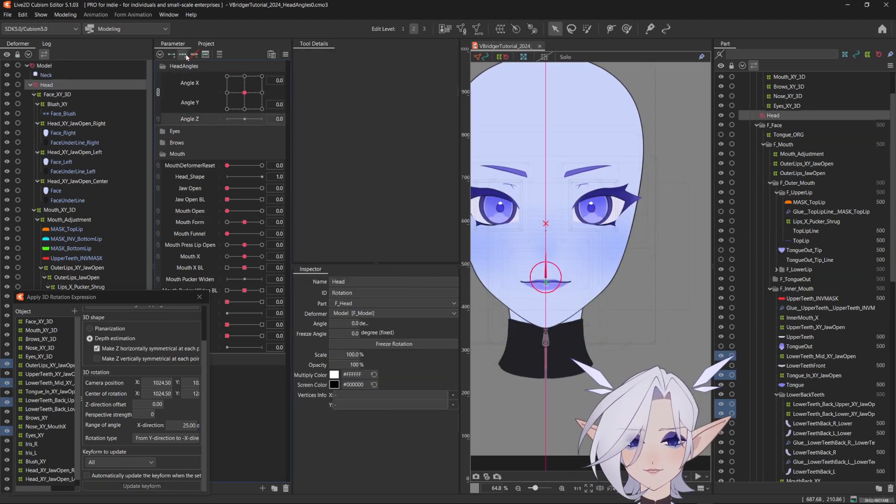
Add three Angle Z keys to the Head rotation deformer, tilt it about -18.9 degrees at Angle Z -30, and mirror the motion.
click(183, 55)
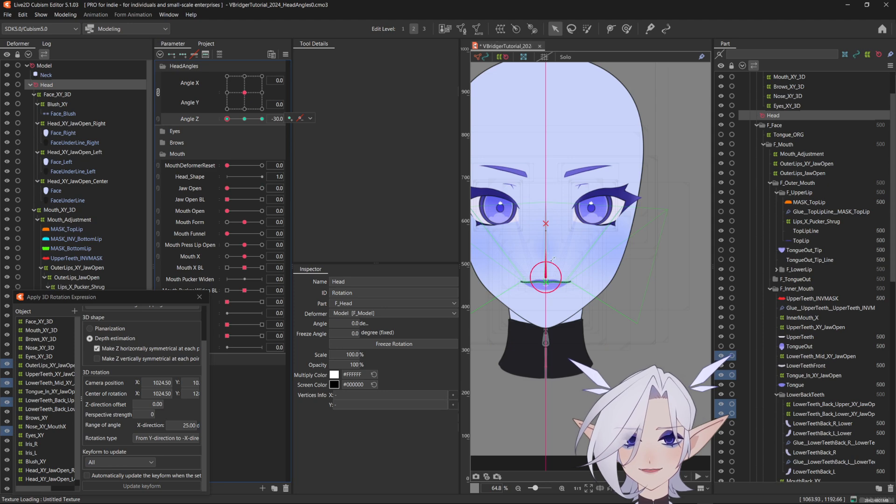
mouse_move(546, 229)
mouse_down()
mouse_move(562, 182)
mouse_move(551, 177)
mouse_move(533, 220)
mouse_up()
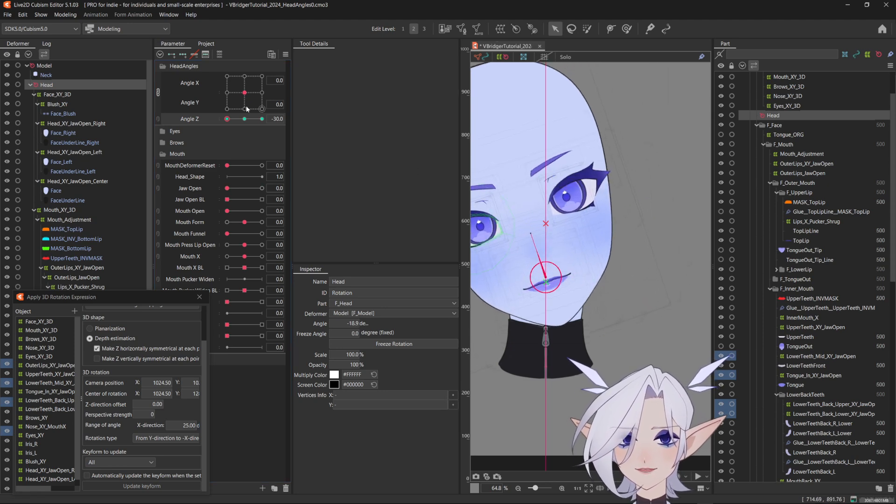
click(286, 54)
click(327, 129)
key(Return)
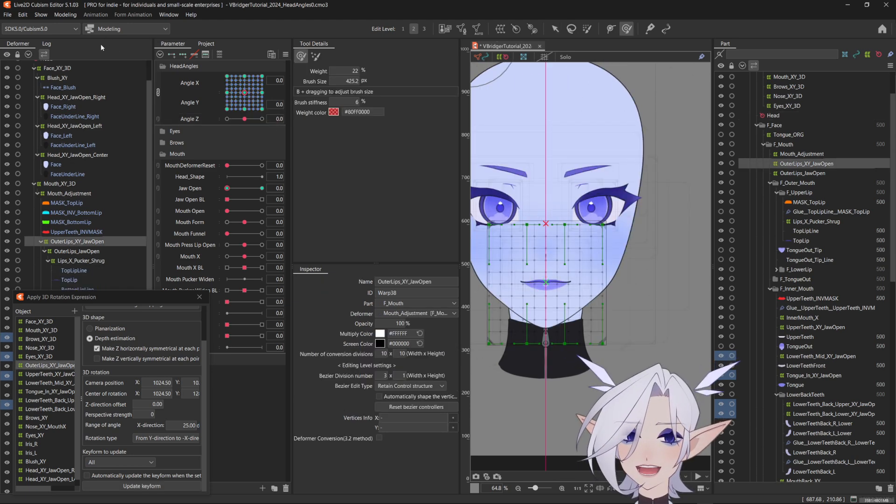
Save the model and open its physics settings.
key(ctrl+s)
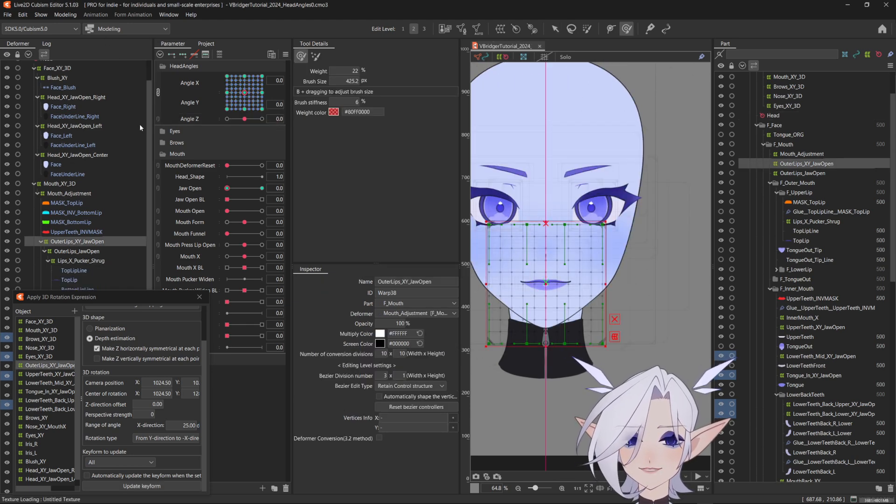
click(70, 15)
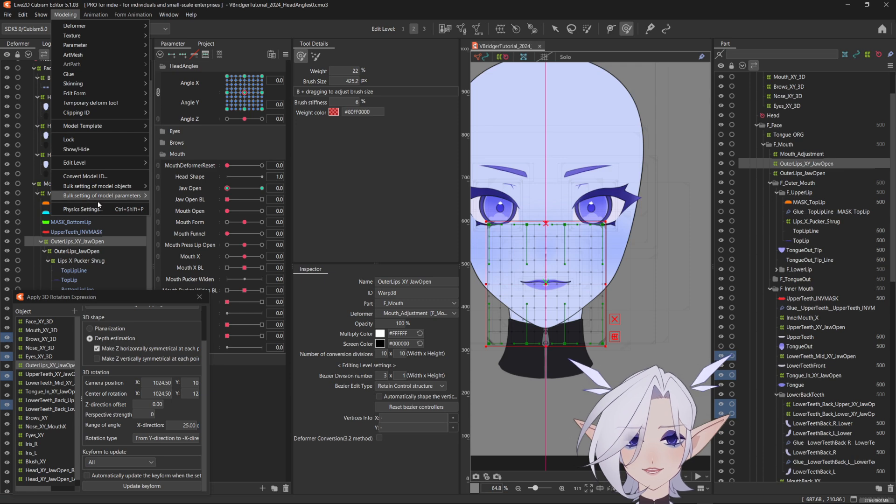
click(96, 205)
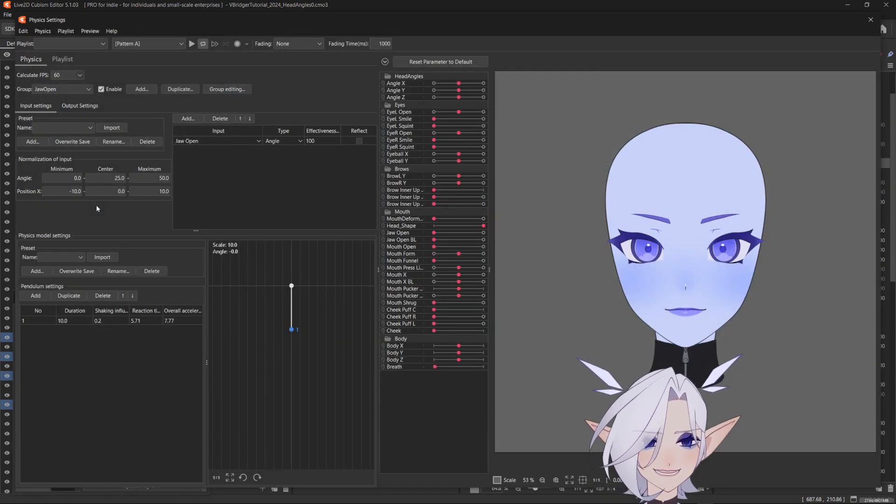